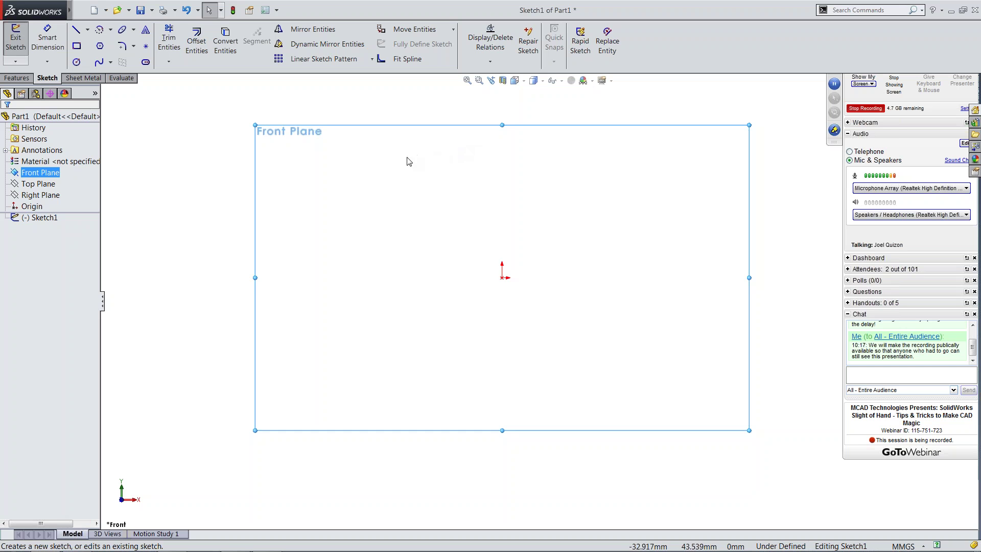
# Step: Draw a circle centred on the origin with a diameter of 180 mm
pyautogui.click(77, 62)
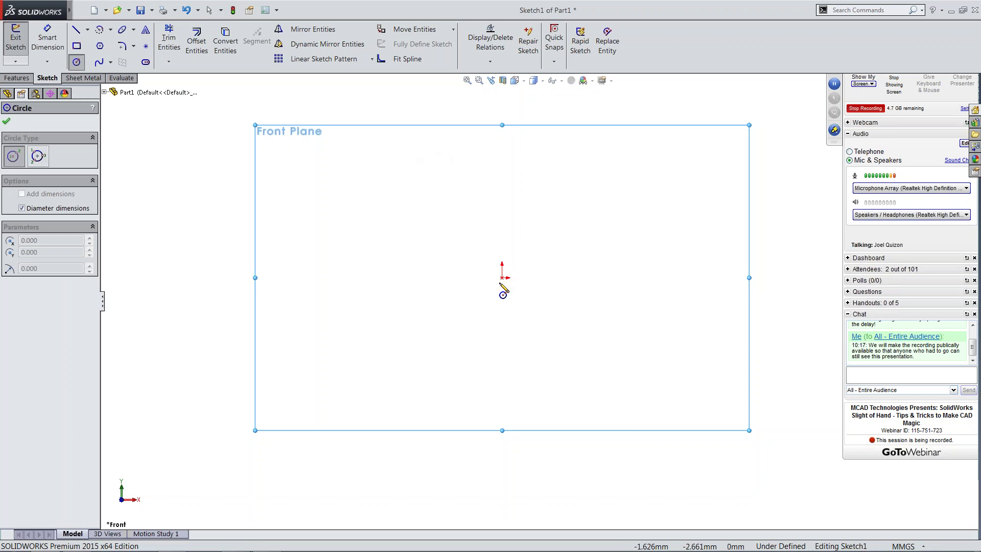
pyautogui.click(502, 278)
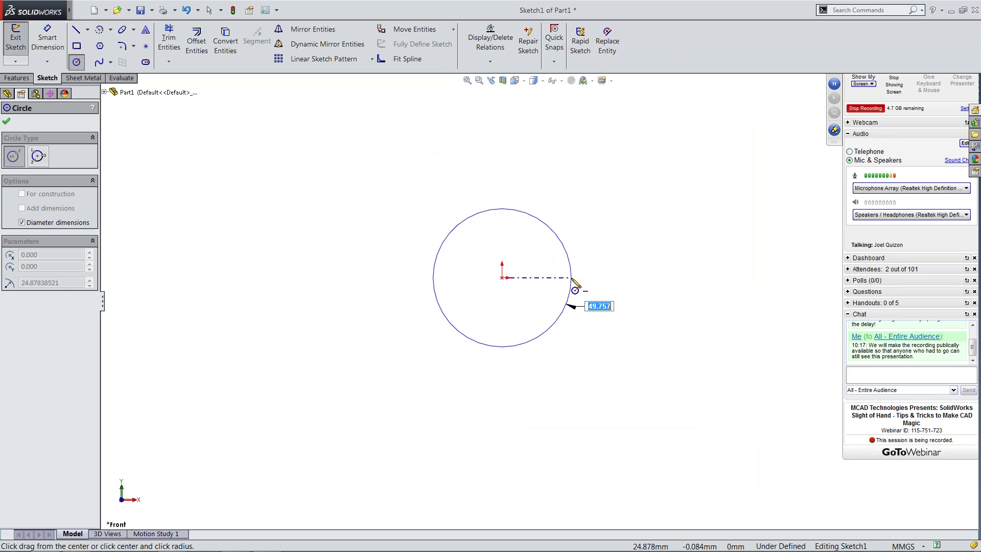
pyautogui.write('180')
pyautogui.press('Return')
pyautogui.scroll(-7, 573, 275)
pyautogui.scroll(14, 539, 299)
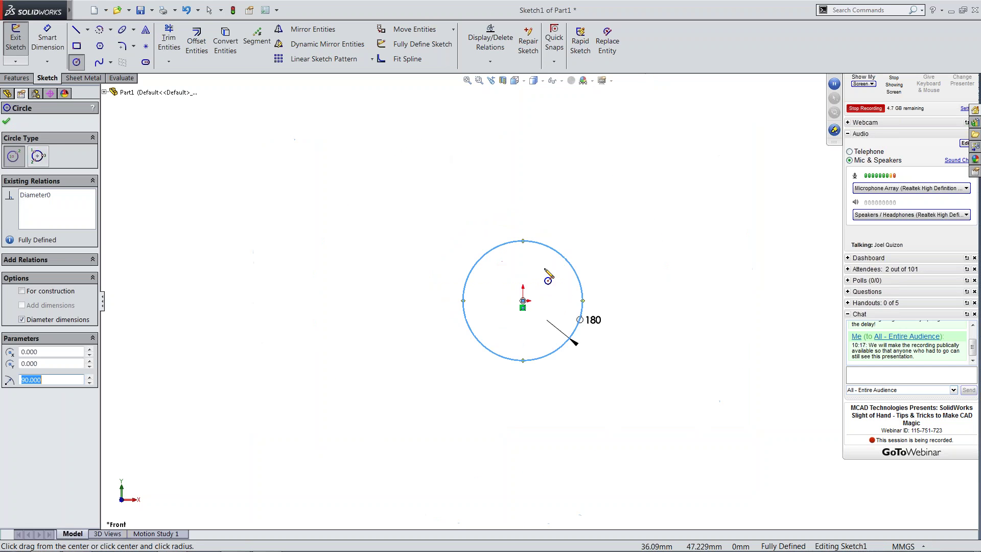
# Step: Draw a 50 mm diameter circle about 244 mm directly above the origin and a 40 mm circle level with it, about 216 mm to its left
pyautogui.click(523, 139)
pyautogui.write('5')
pyautogui.press('Return')
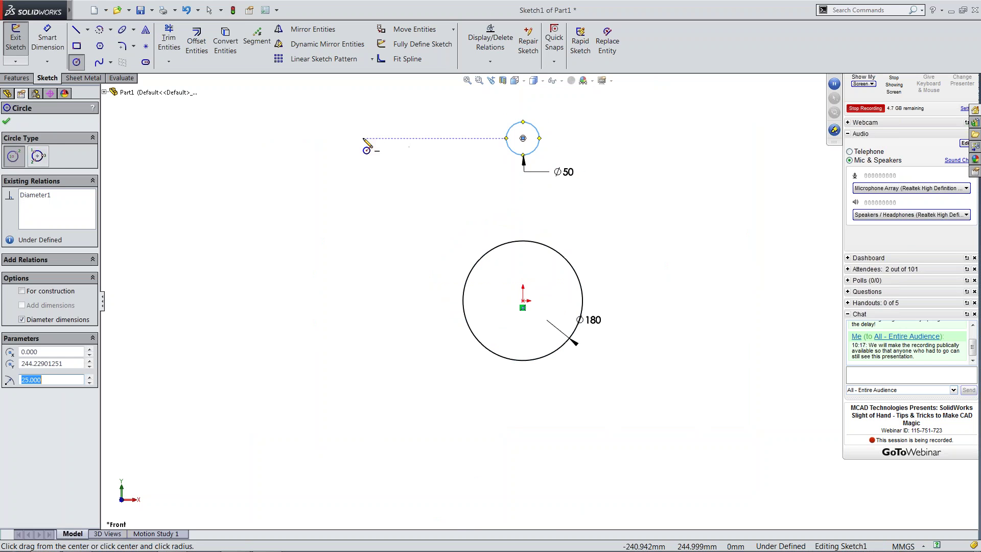
pyautogui.click(379, 138)
pyautogui.write('20')
pyautogui.press('Return')
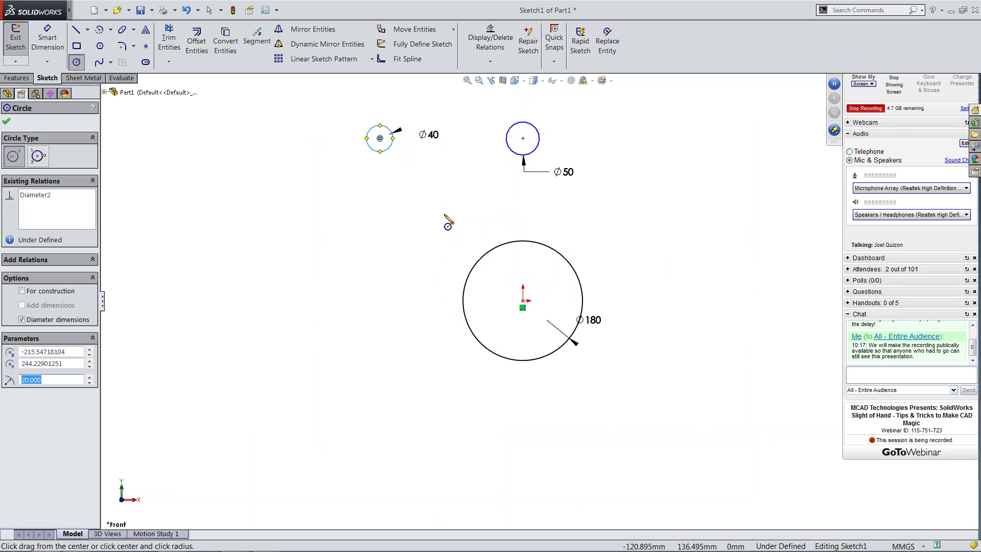
pyautogui.press('Escape')
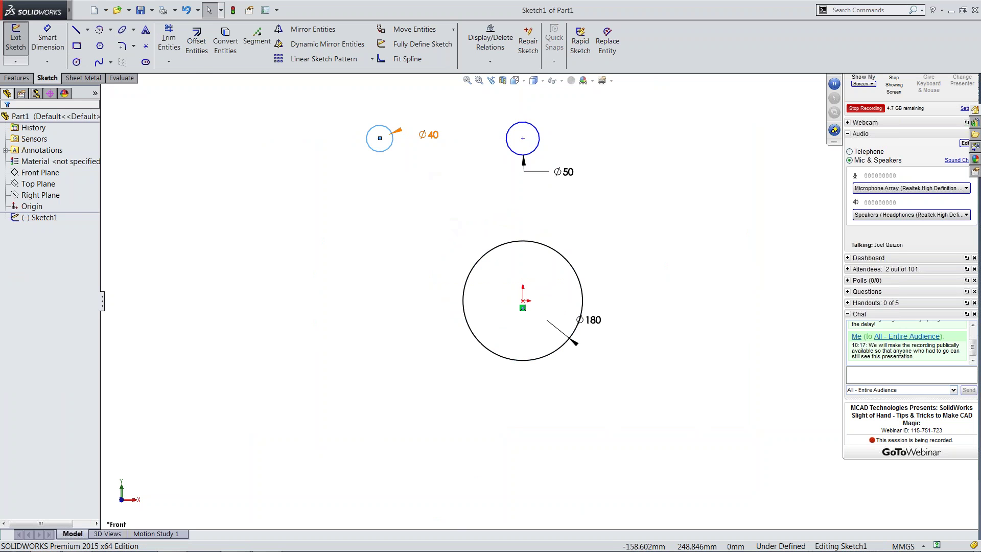
# Step: Move the 40 mm circle to about X -136, Y 176 mm and the 50 mm circle down to about 189 mm above the origin
pyautogui.moveTo(379, 139); pyautogui.dragTo(433, 184)
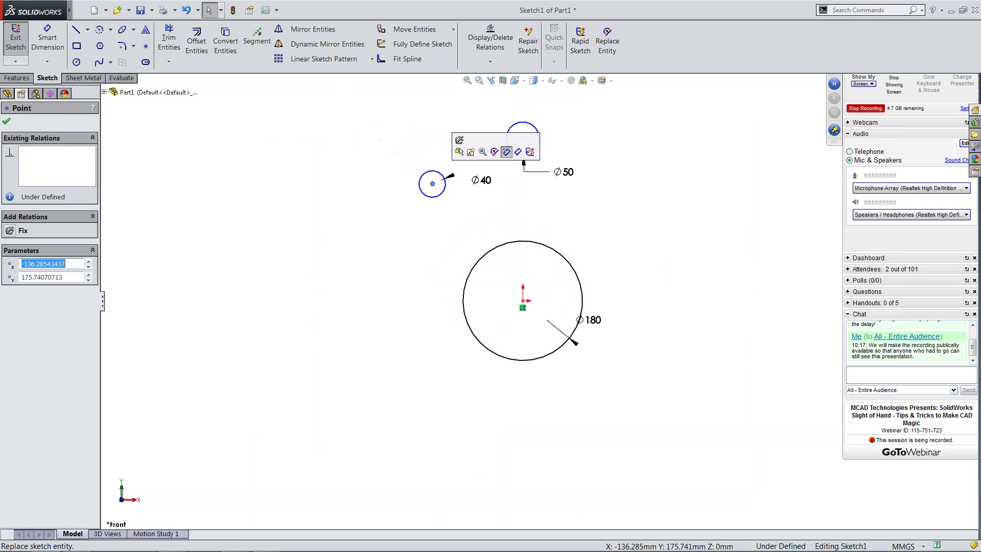
pyautogui.press('Escape')
pyautogui.moveTo(524, 139); pyautogui.dragTo(523, 175)
pyautogui.press('Escape')
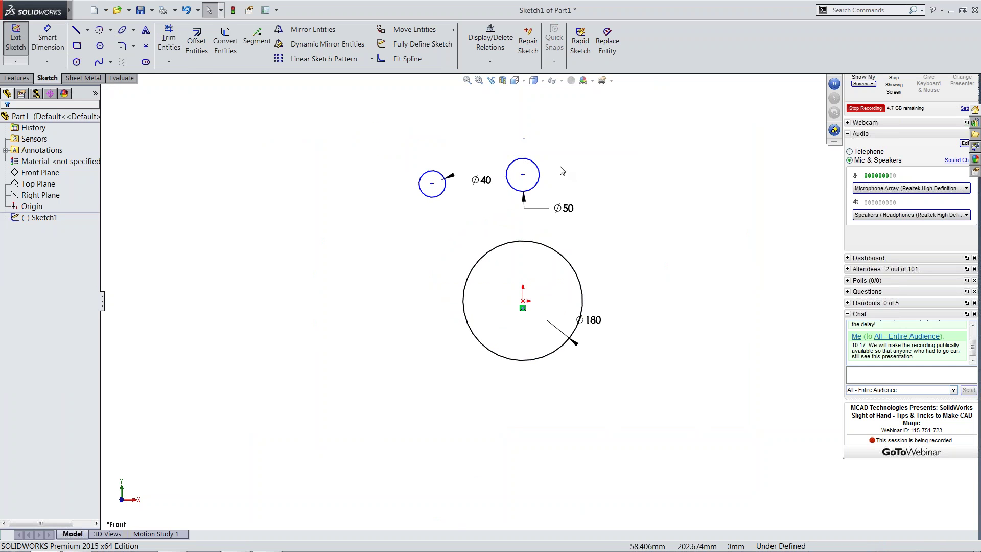
# Step: Draw a tangent line about 178 mm long between the right sides of the 180 and 50 mm circles, and another across the small circles' tops
pyautogui.click(76, 30)
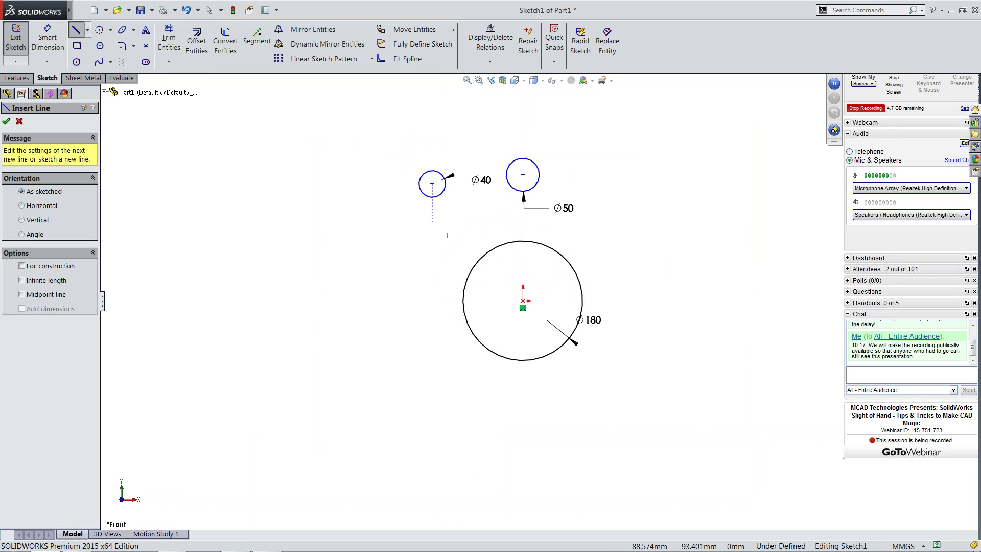
pyautogui.click(580, 289)
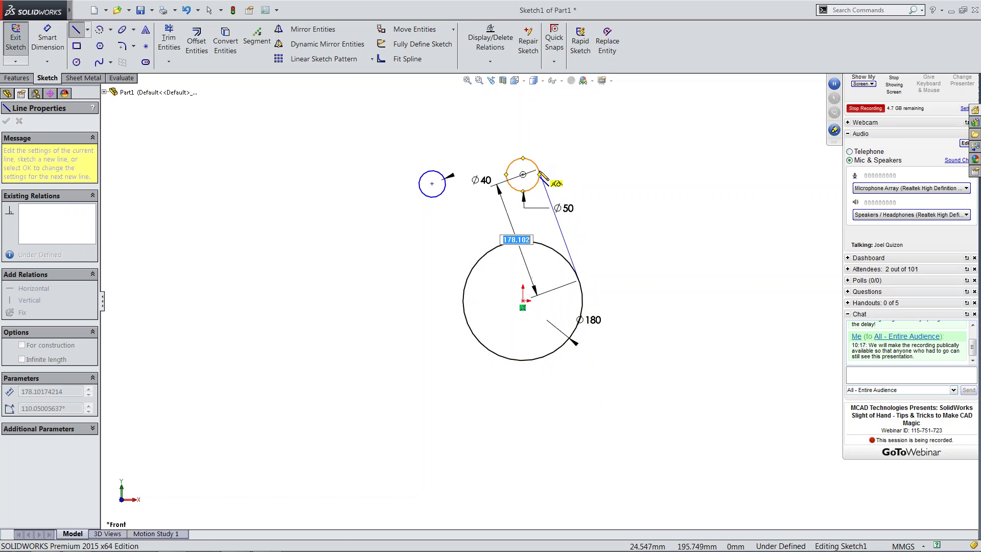
pyautogui.doubleClick(538, 169)
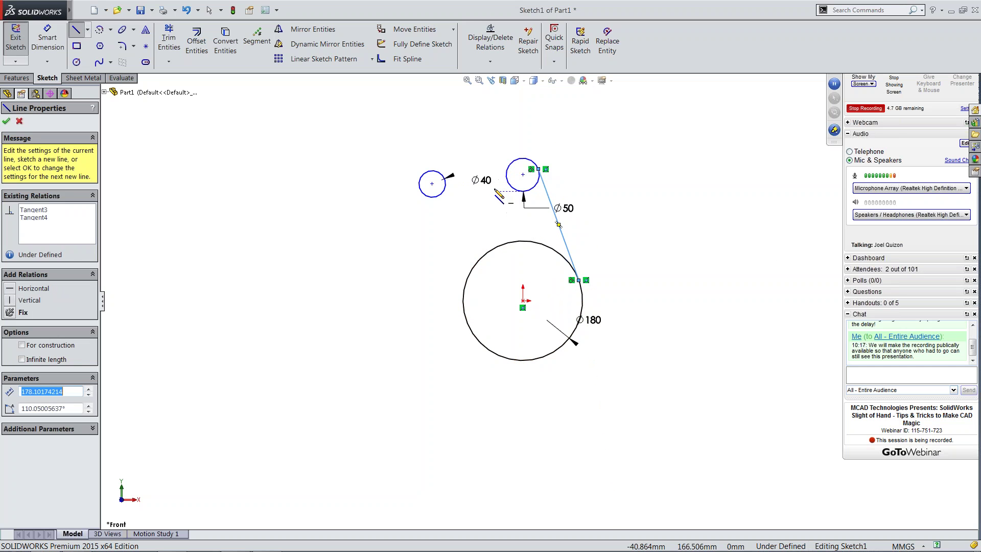
pyautogui.click(518, 159)
pyautogui.click(430, 172)
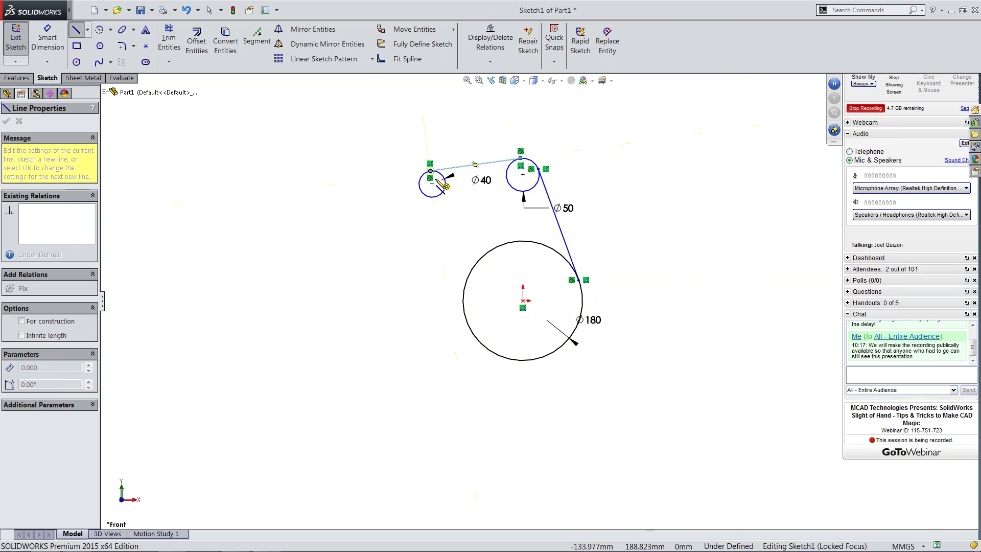
pyautogui.press('Escape')
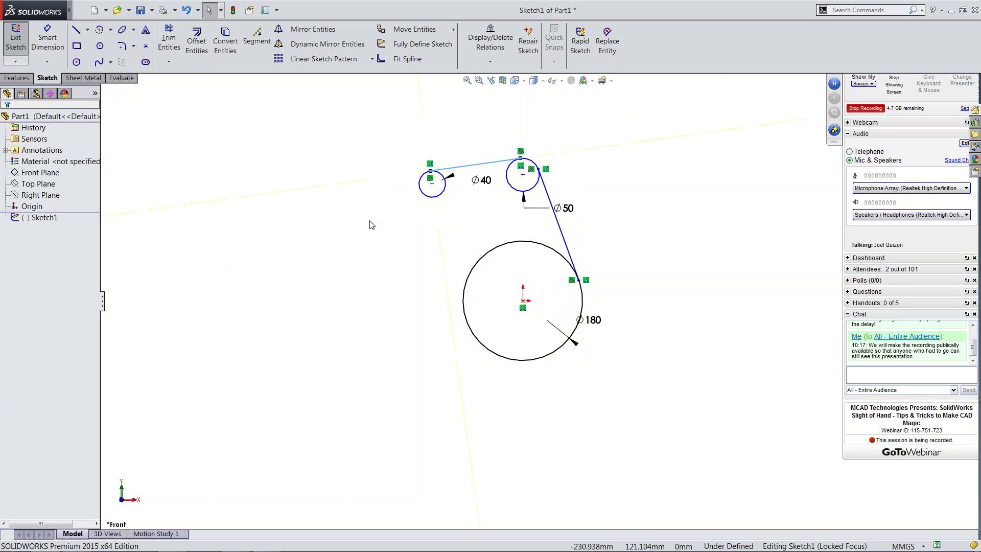
# Step: Draw a line about 214 mm long from the 40 mm circle's left side, tangent to the 180 mm circle's left side
pyautogui.moveTo(365, 230); pyautogui.dragTo(398, 194, button='right')
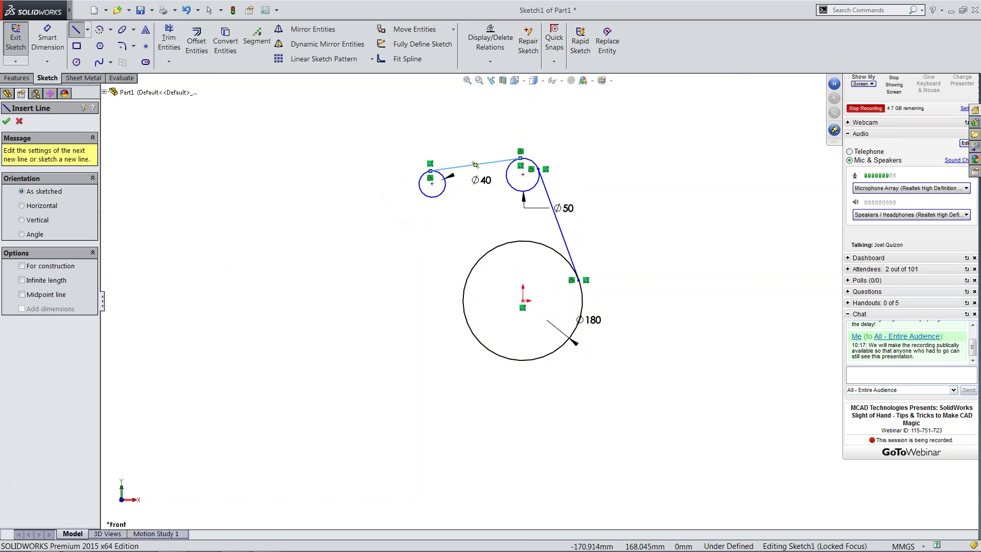
pyautogui.click(421, 193)
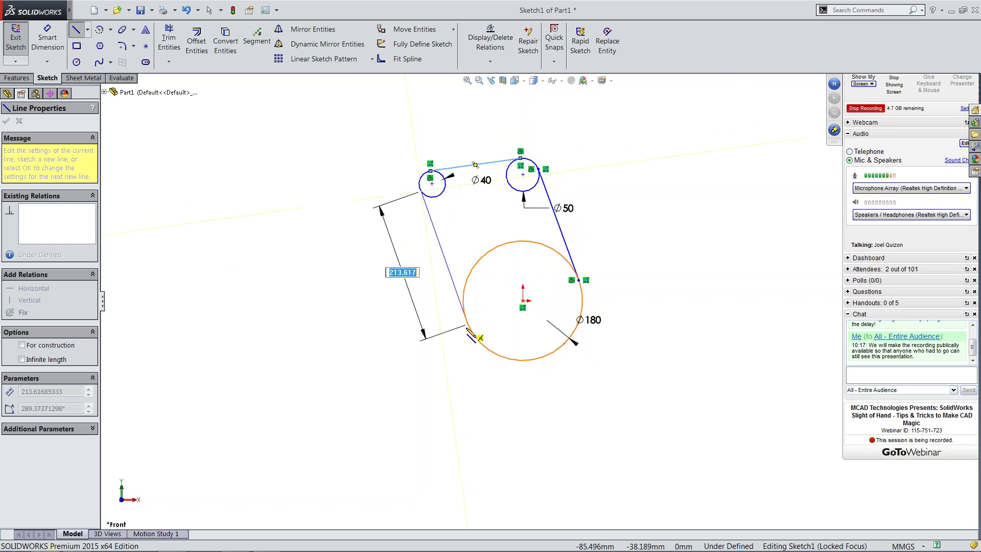
pyautogui.click(484, 345)
pyautogui.press('Escape')
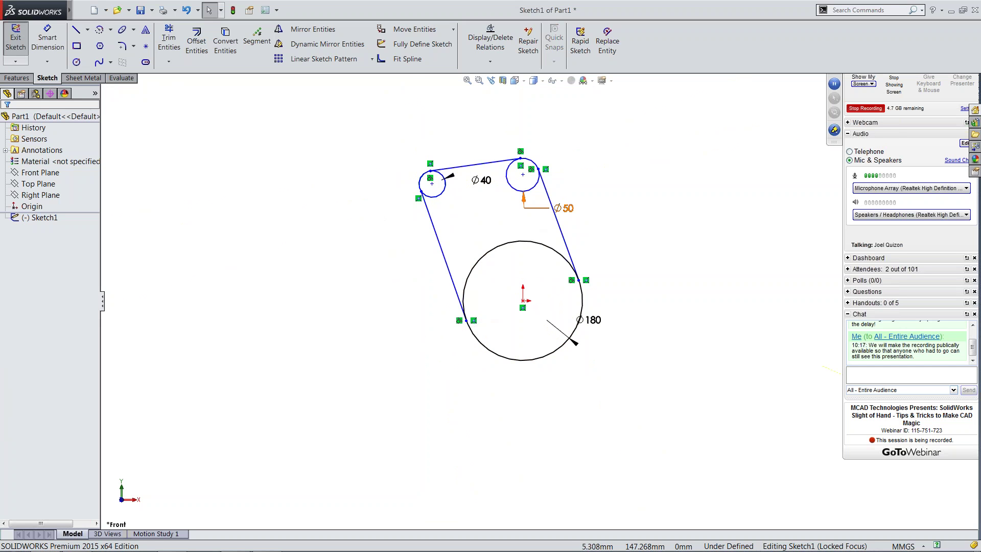
# Step: Reposition the 50 mm and 40 mm diameter dimensions outside the profile, above and beside their circles
pyautogui.moveTo(564, 210); pyautogui.dragTo(592, 132)
pyautogui.moveTo(481, 180); pyautogui.dragTo(364, 155)
pyautogui.click(369, 286)
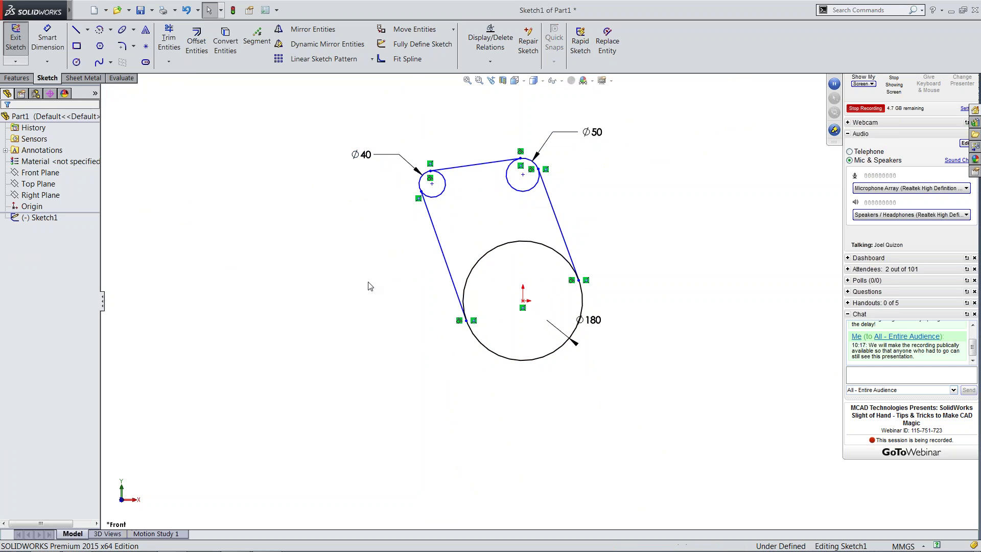
# Step: Add a tangent relation between the 40 mm circle and the left connecting line
pyautogui.click(424, 199)
pyautogui.keyDown('ctrl'); pyautogui.click(441, 175); pyautogui.keyUp('ctrl')
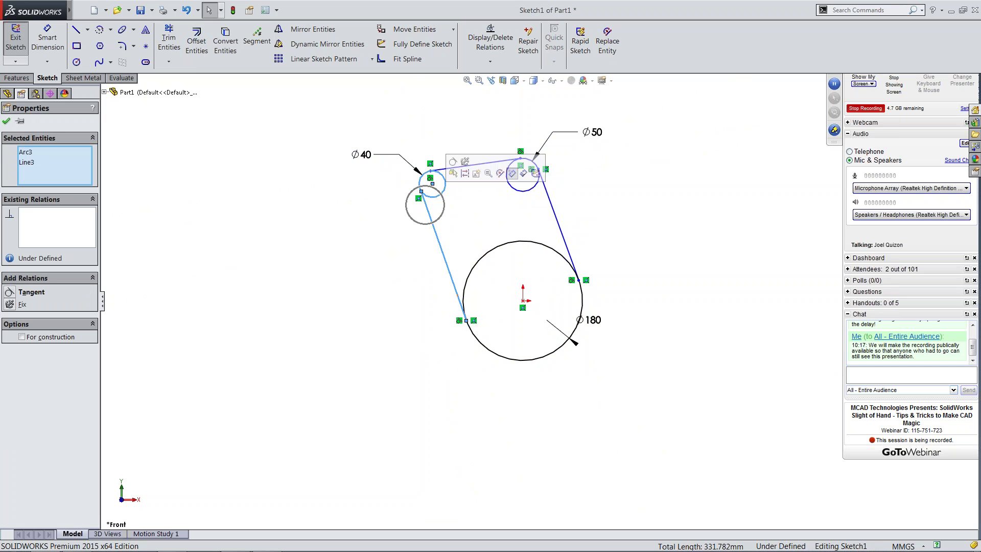
pyautogui.click(453, 161)
pyautogui.click(612, 232)
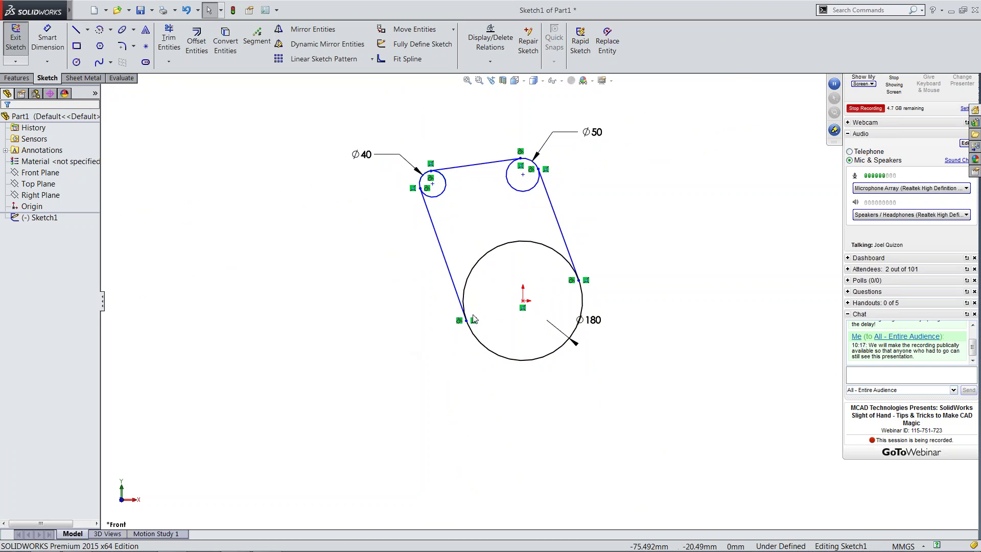
pyautogui.moveTo(298, 194); pyautogui.dragTo(317, 222, button='right')
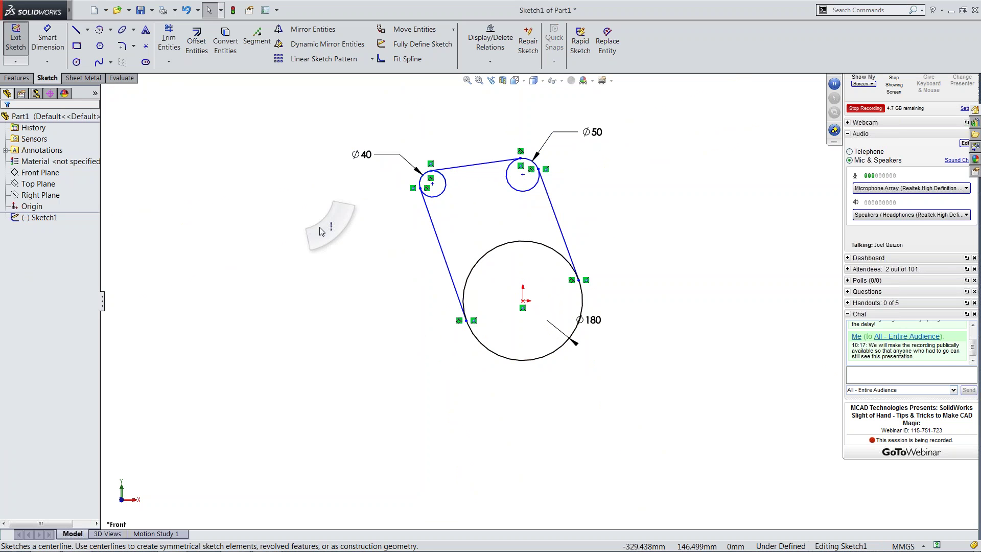
pyautogui.click(522, 182)
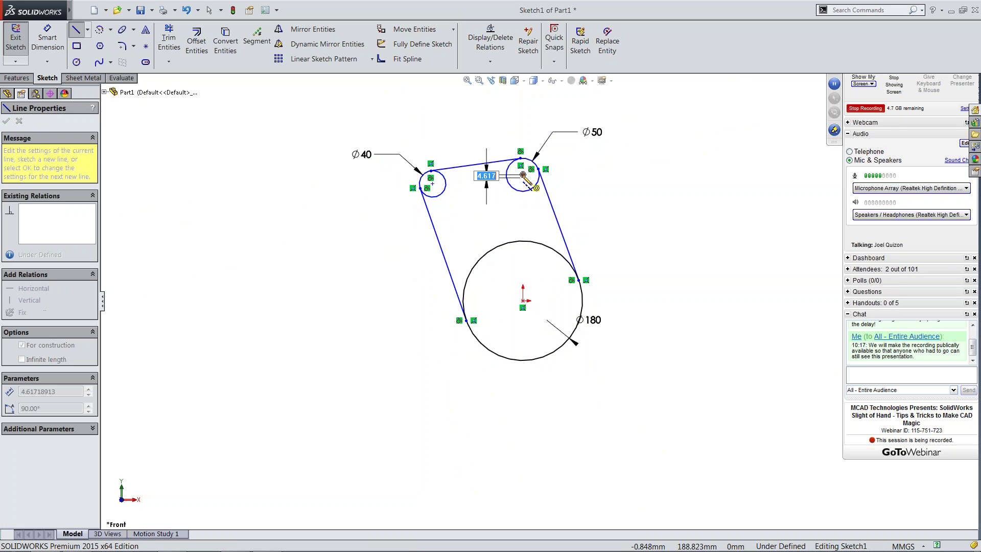
pyautogui.press('Escape')
# Step: Draw a vertical centerline from the centre of the 50 mm circle to the origin
pyautogui.moveTo(464, 228); pyautogui.dragTo(483, 255, button='right')
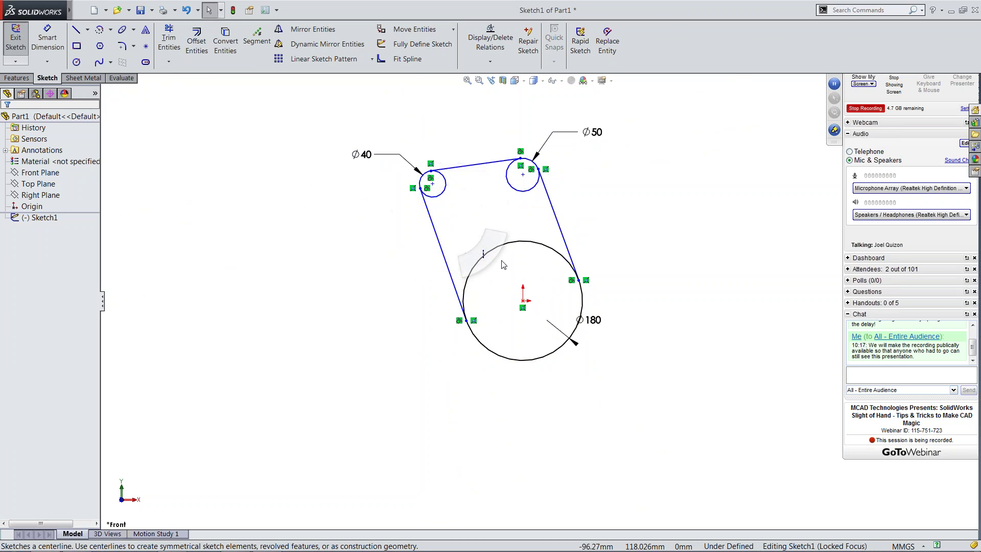
pyautogui.click(522, 175)
pyautogui.click(523, 303)
pyautogui.press('Escape')
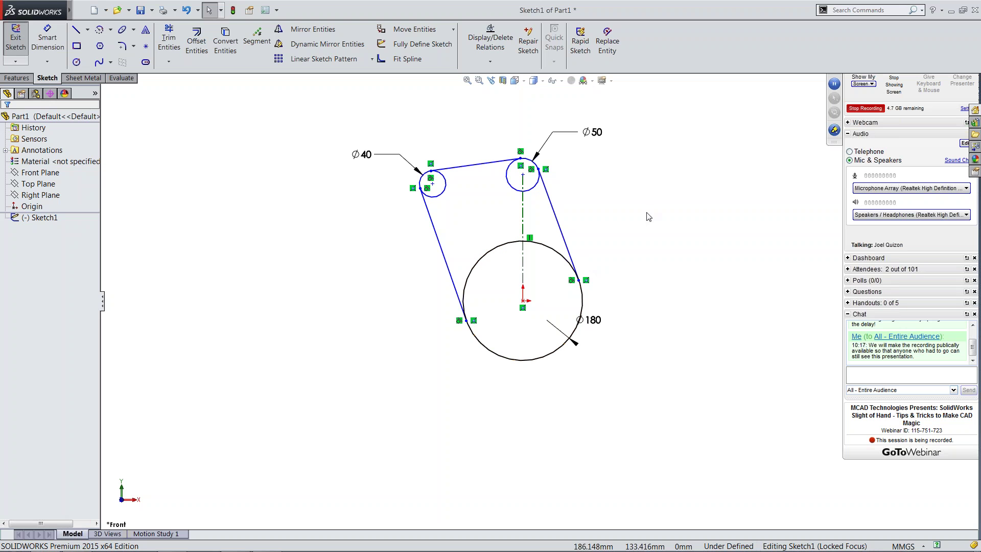
# Step: Power trim the inner arcs of all three circles, leaving only the closed outer profile and the centerline
pyautogui.moveTo(646, 212); pyautogui.dragTo(608, 222, button='right')
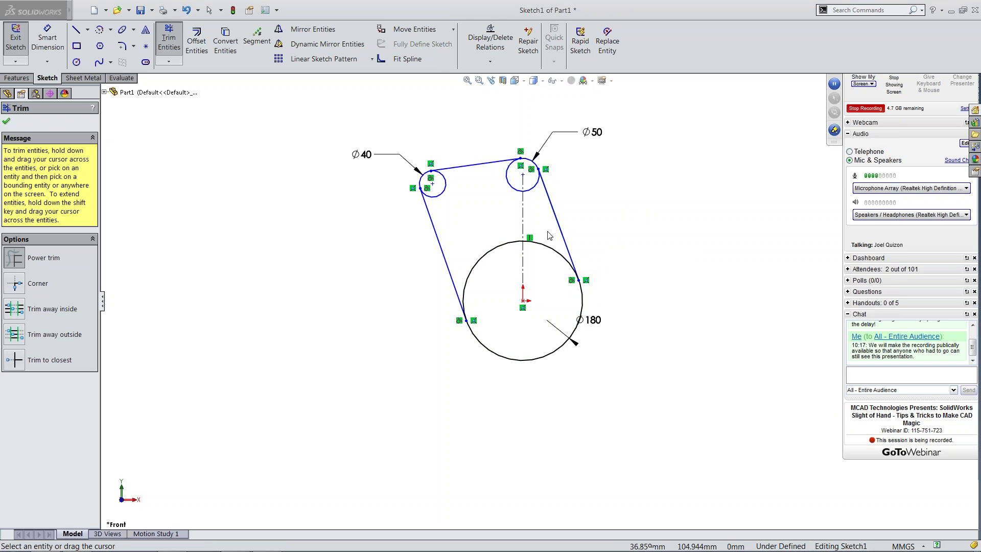
pyautogui.moveTo(551, 256)
pyautogui.mouseDown()
pyautogui.moveTo(528, 174)
pyautogui.moveTo(440, 187)
pyautogui.moveTo(477, 228)
pyautogui.moveTo(475, 266)
pyautogui.moveTo(493, 298)
pyautogui.mouseUp()
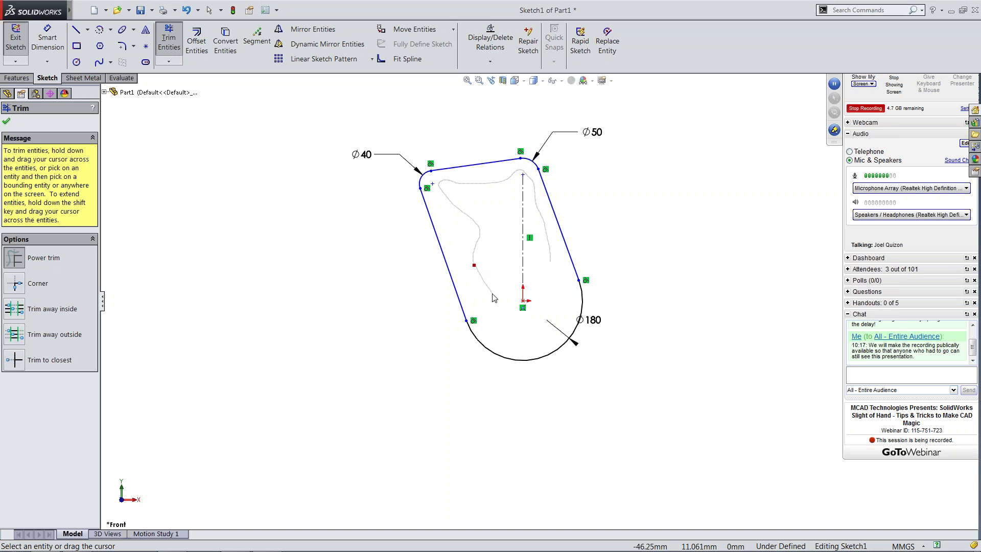
pyautogui.moveTo(493, 297)
pyautogui.mouseDown()
pyautogui.moveTo(478, 264)
pyautogui.moveTo(467, 268)
pyautogui.moveTo(482, 270)
pyautogui.moveTo(468, 260)
pyautogui.moveTo(466, 275)
pyautogui.moveTo(481, 259)
pyautogui.moveTo(463, 263)
pyautogui.moveTo(493, 282)
pyautogui.moveTo(444, 193)
pyautogui.moveTo(452, 183)
pyautogui.moveTo(470, 187)
pyautogui.moveTo(443, 204)
pyautogui.moveTo(486, 284)
pyautogui.mouseUp()
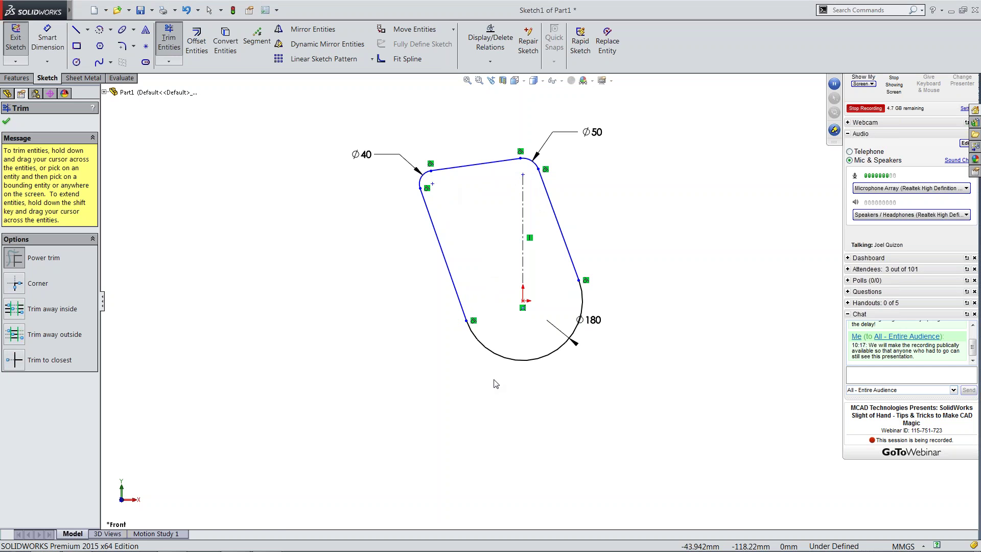
# Step: Delete all sketch entities of the profile, including those with associated dimensions
pyautogui.press('Escape')
pyautogui.moveTo(302, 133)
pyautogui.mouseDown()
pyautogui.moveTo(506, 279)
pyautogui.moveTo(636, 396)
pyautogui.mouseUp()
pyautogui.press('Delete')
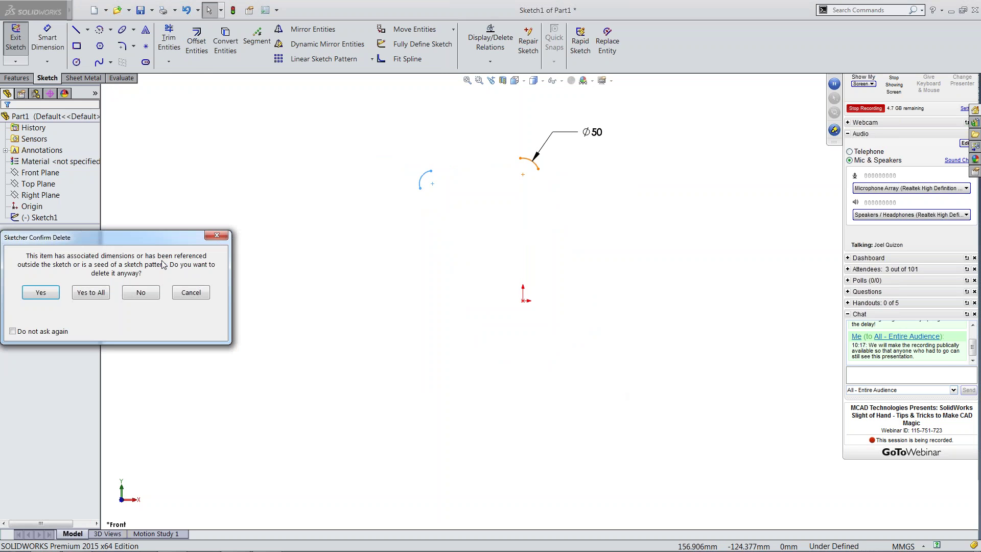
pyautogui.click(90, 292)
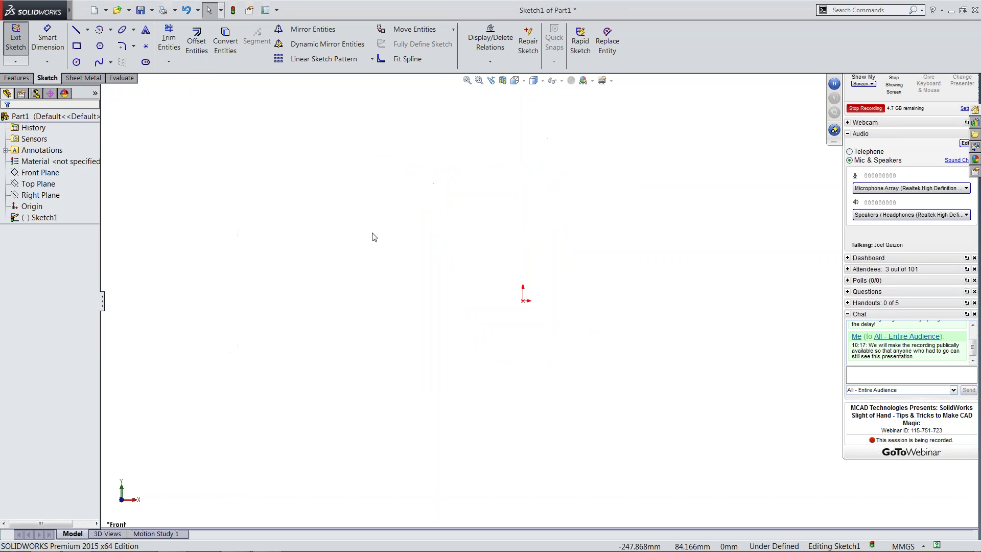
# Step: Sketch an open chain of five connected line segments clockwise around the origin, starting directly above it
pyautogui.click(79, 33)
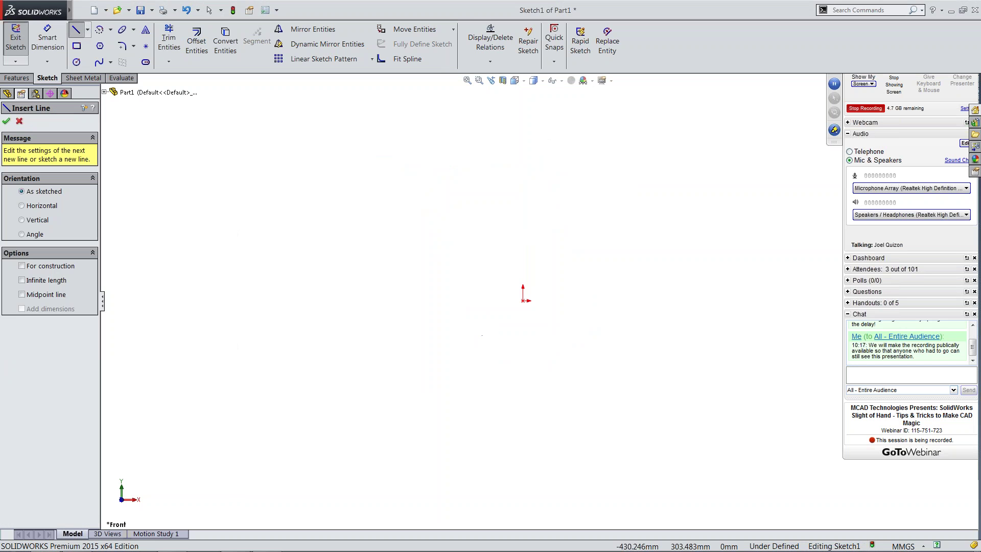
pyautogui.click(576, 234)
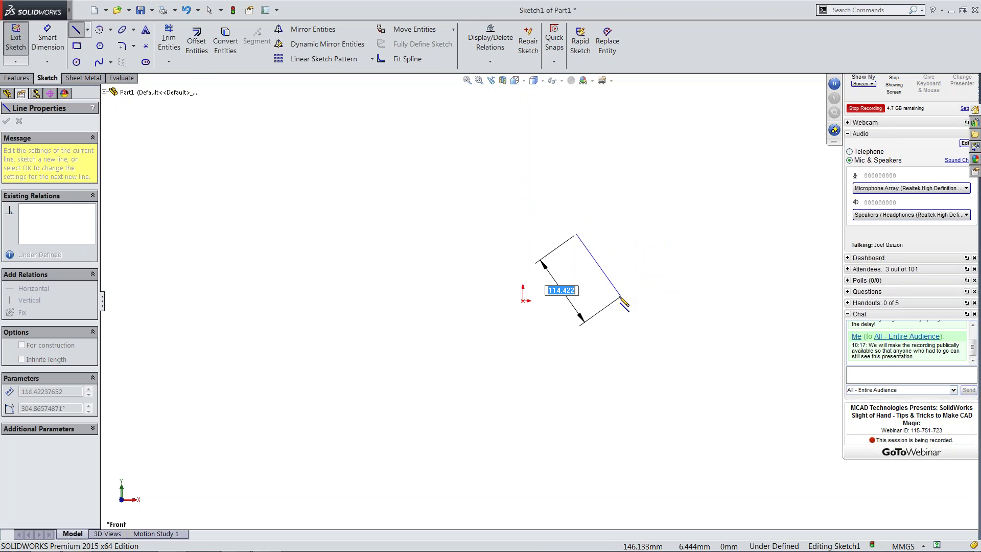
pyautogui.press('Escape')
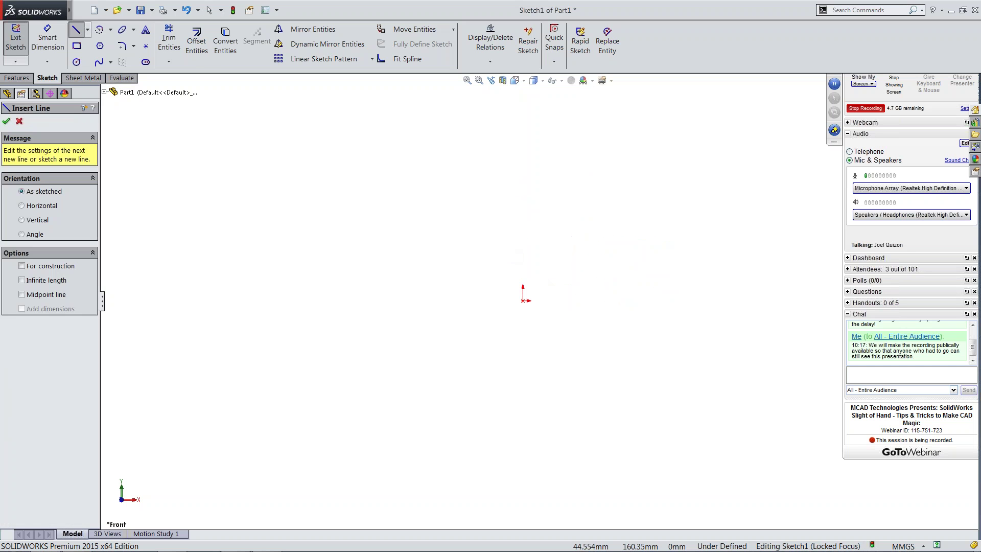
pyautogui.click(522, 203)
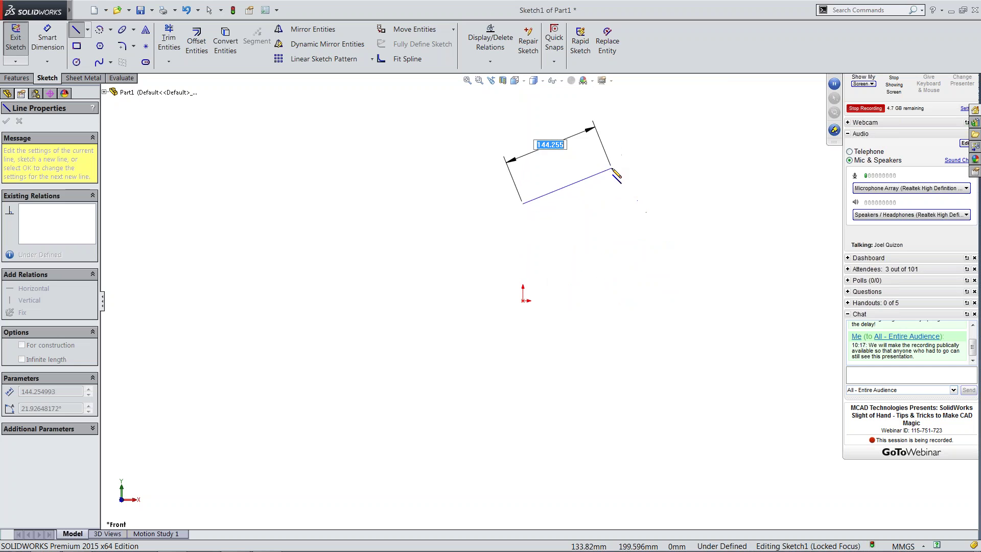
pyautogui.click(643, 226)
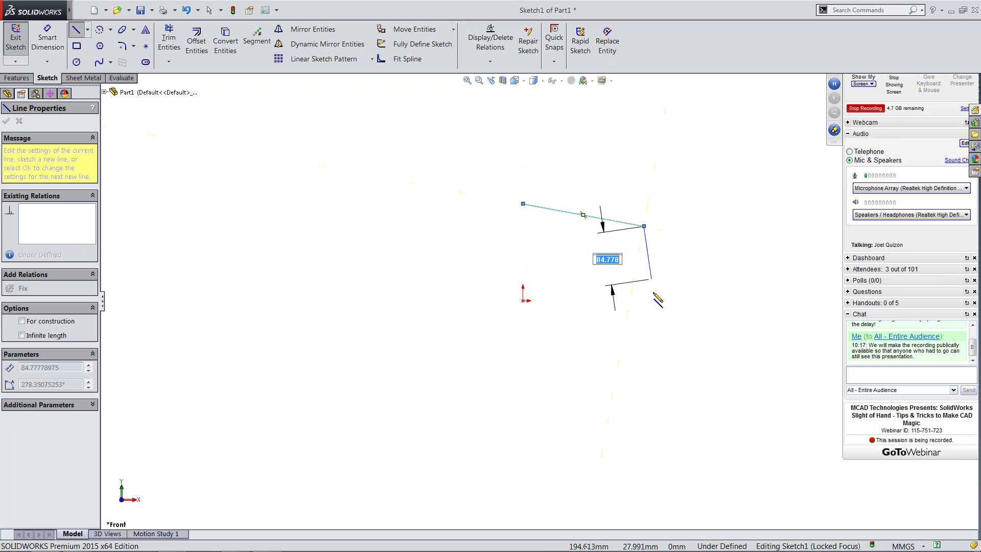
pyautogui.click(662, 336)
pyautogui.click(526, 352)
pyautogui.click(412, 281)
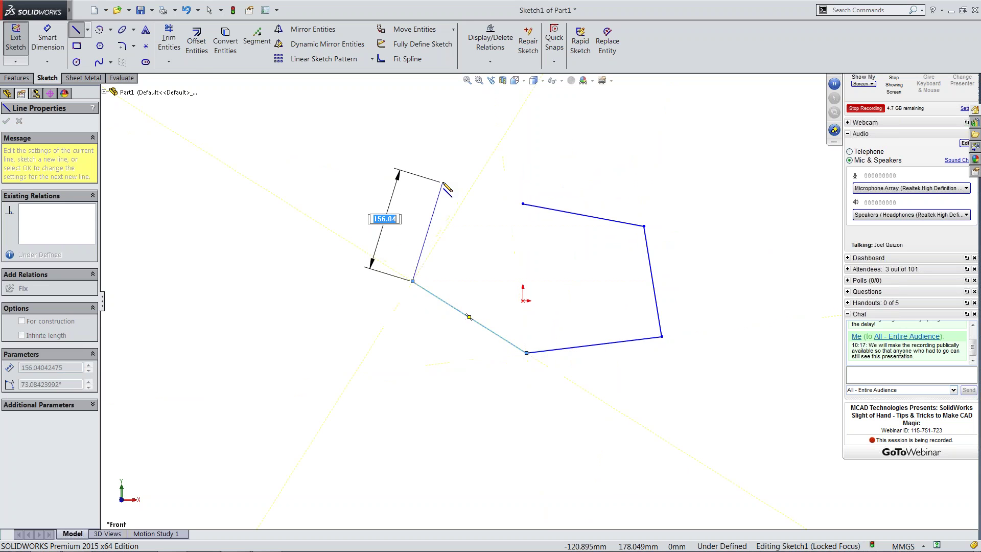
pyautogui.click(443, 181)
# Step: Delete the whole open chain of line segments
pyautogui.moveTo(707, 386); pyautogui.dragTo(706, 386)
pyautogui.press('Delete')
# Step: Sketch a single horizontal line about 307 mm long above the origin, ending the chain at its second endpoint
pyautogui.click(77, 30)
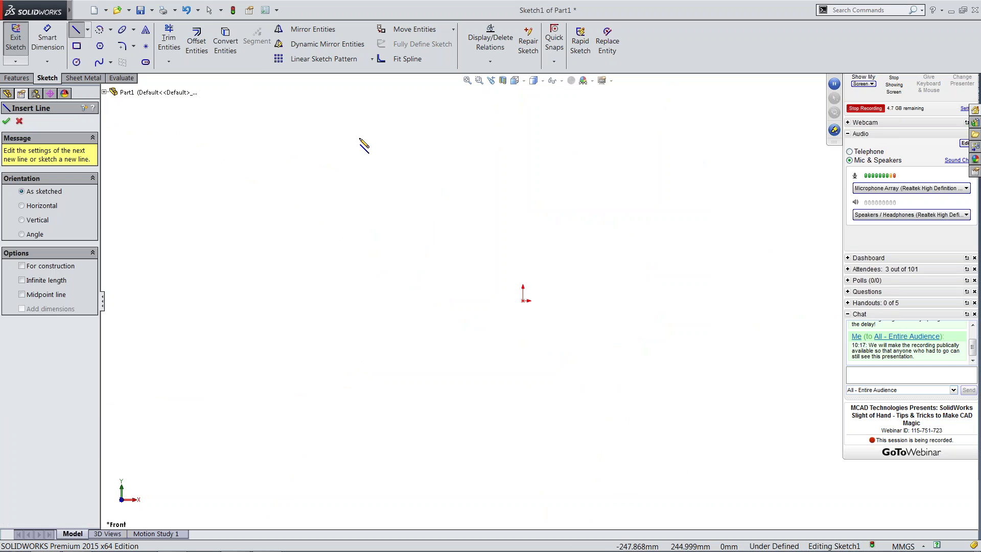
pyautogui.click(397, 134)
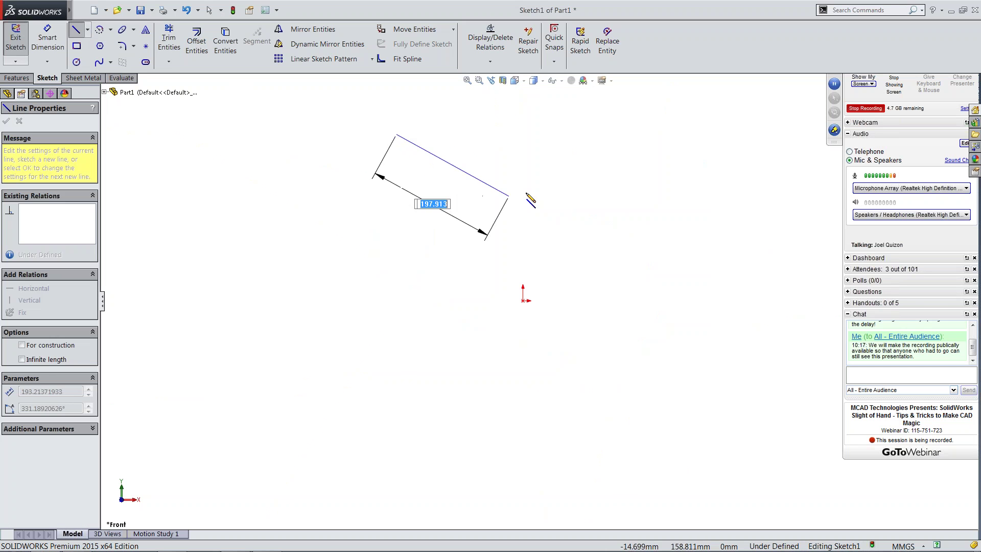
pyautogui.doubleClick(601, 136)
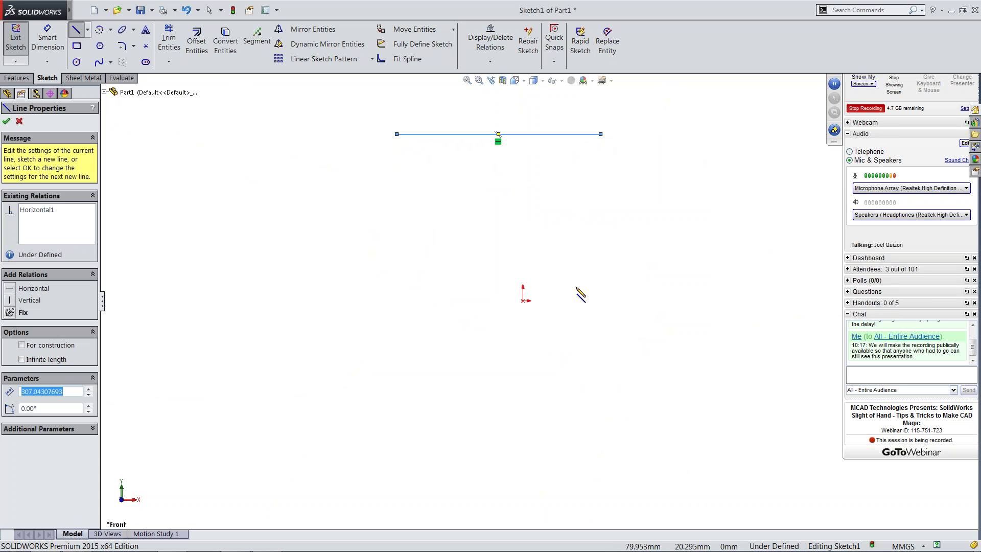
# Step: Delete the horizontal line above the origin
pyautogui.press('Escape')
pyautogui.moveTo(369, 117); pyautogui.dragTo(658, 180)
pyautogui.press('Delete')
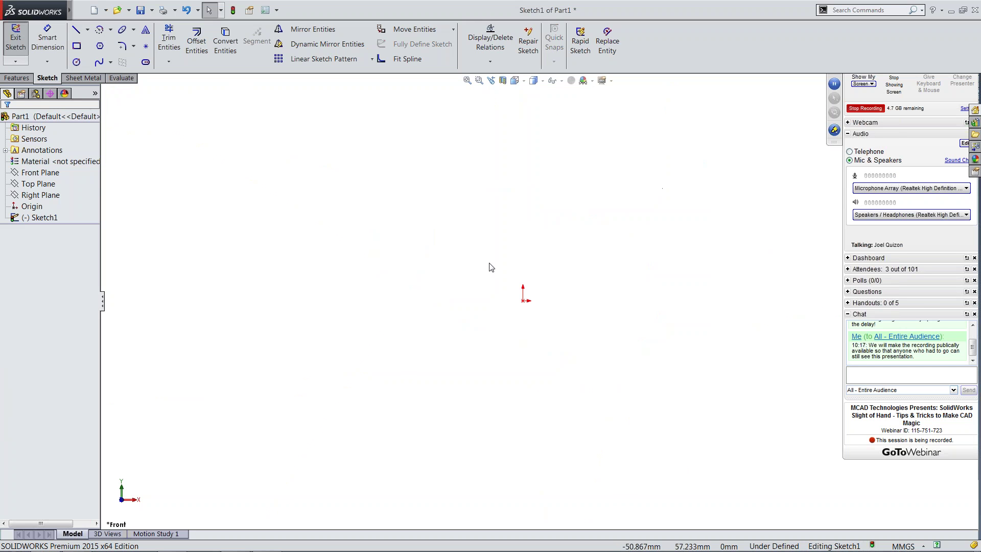
# Step: Sketch a vertical line about 132 mm long up and right of the origin, and continue it with a tangent arc of about 79 mm radius
pyautogui.click(76, 29)
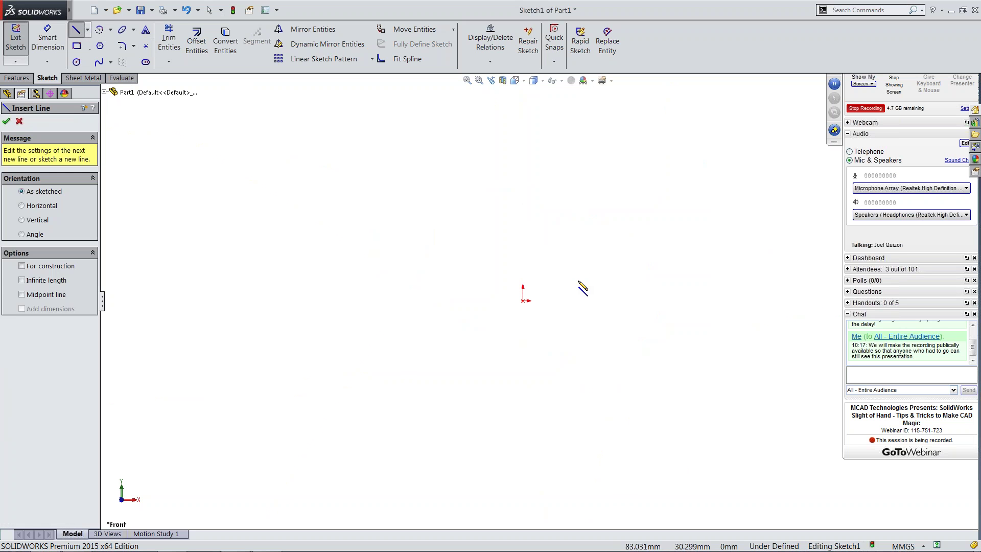
pyautogui.click(603, 254)
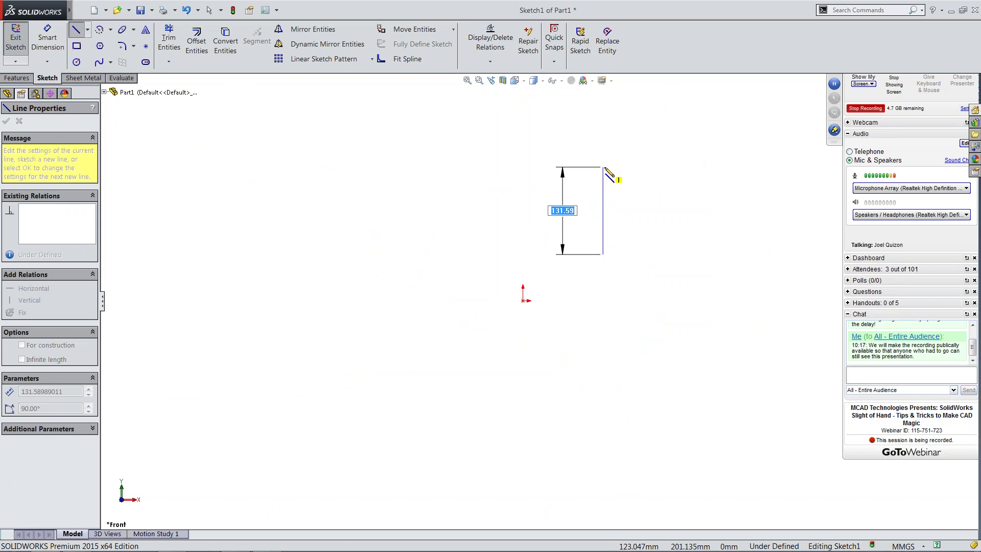
pyautogui.click(603, 167)
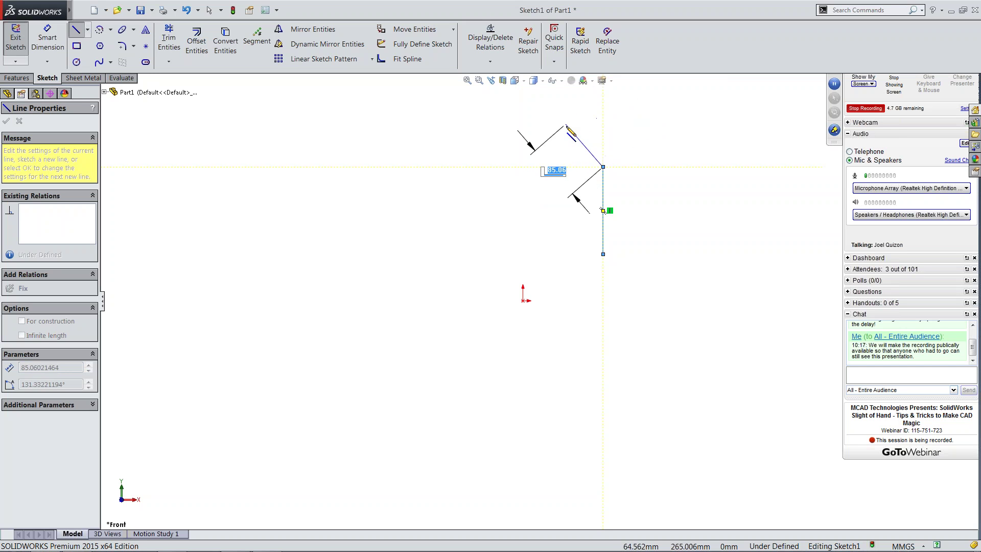
pyautogui.click(603, 167)
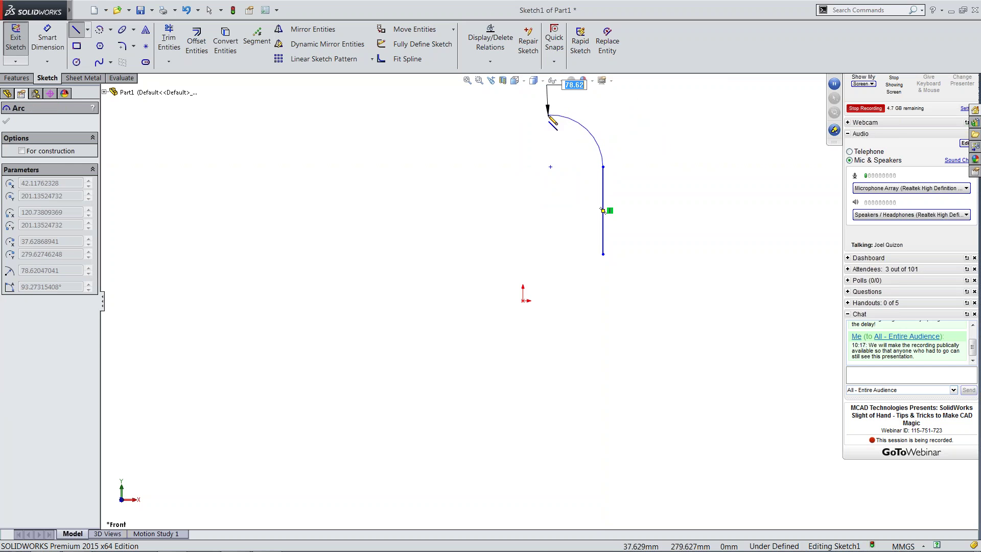
pyautogui.click(548, 115)
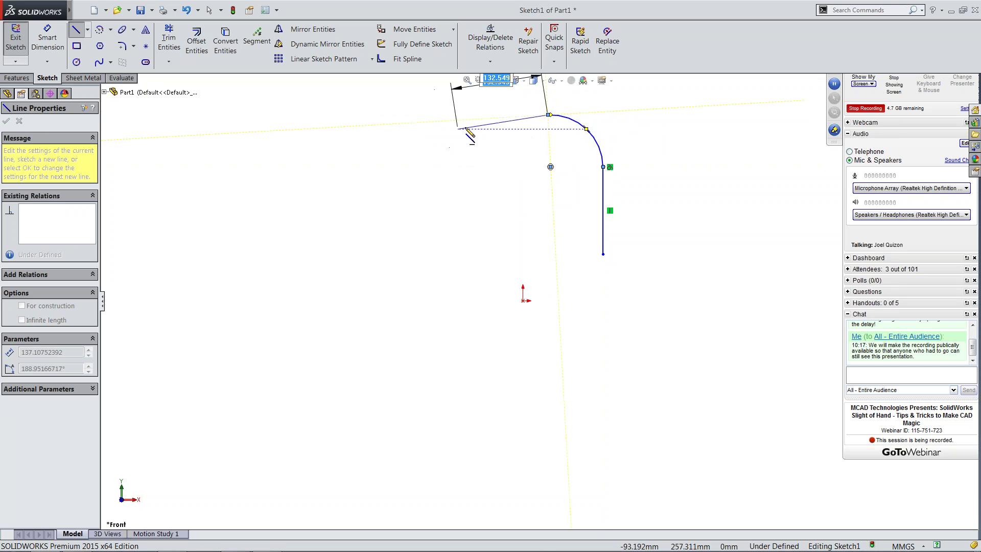
# Step: Continue the chain with a tangent top line, a tangent arc, a sloped left line about 174 mm long and a large arc closing the profile
pyautogui.click(470, 119)
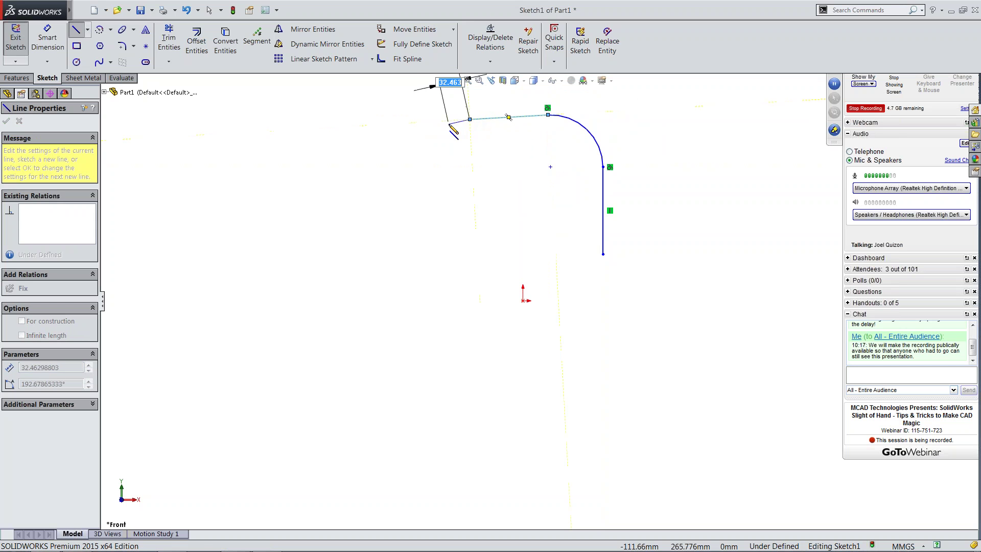
pyautogui.click(414, 158)
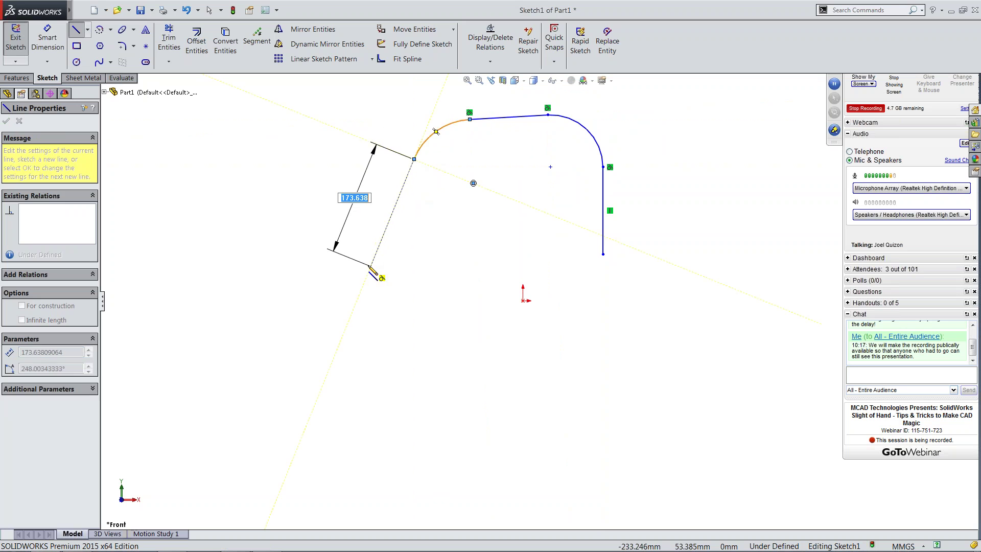
pyautogui.click(367, 264)
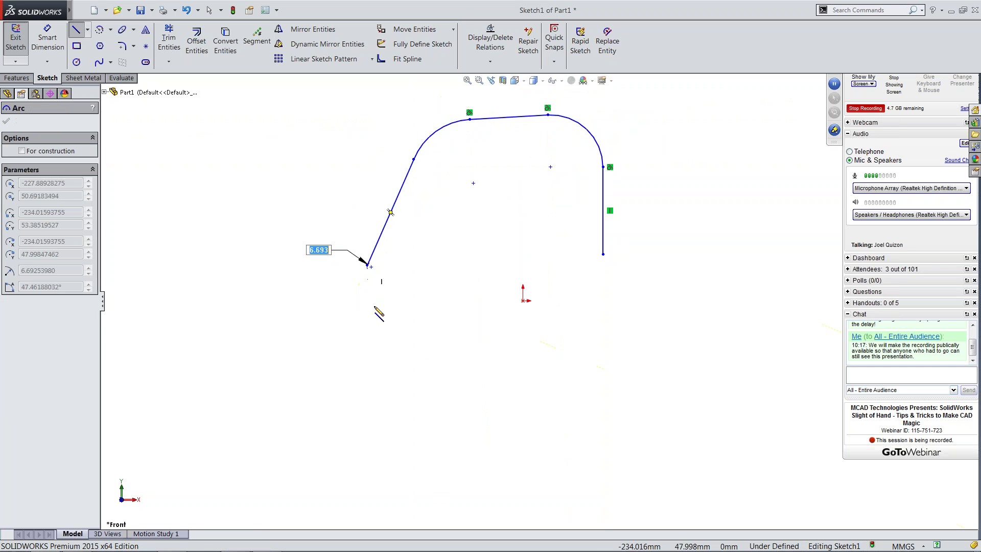
pyautogui.click(604, 254)
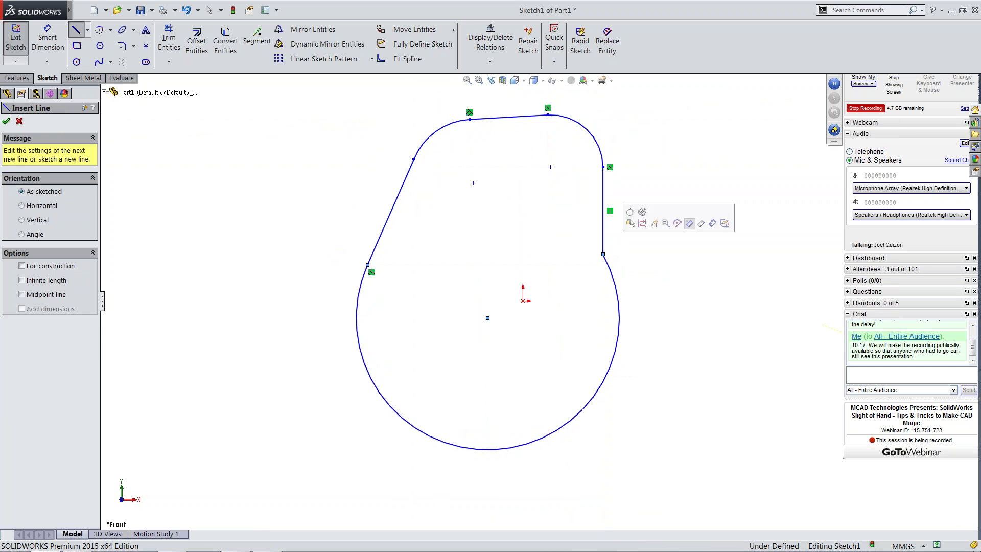
pyautogui.press('Escape')
# Step: Place the large lower arc's center on the origin and sketch a construction line from the upper-right arc's center to the origin
pyautogui.moveTo(487, 318)
pyautogui.mouseDown()
pyautogui.moveTo(536, 307)
pyautogui.moveTo(523, 301)
pyautogui.mouseUp()
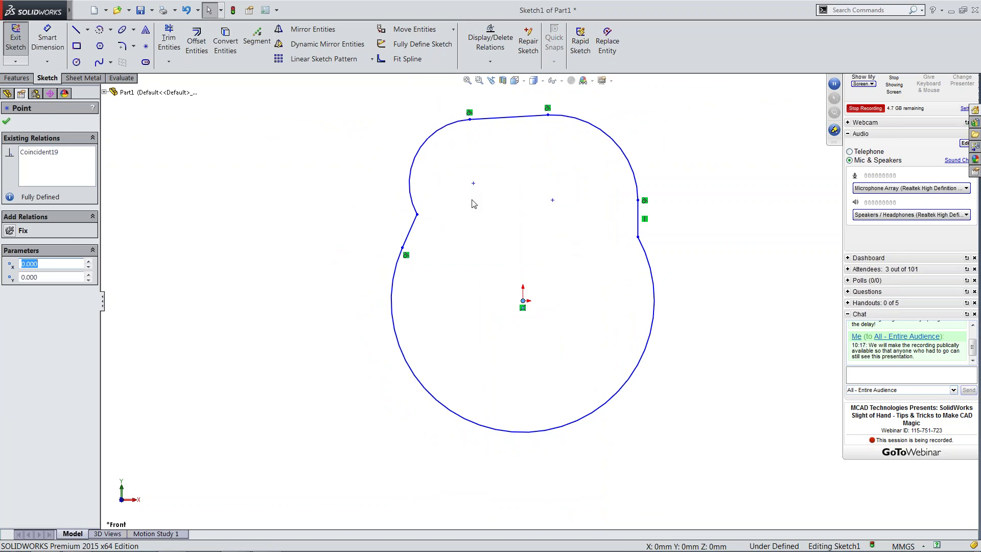
pyautogui.moveTo(511, 228); pyautogui.dragTo(536, 194, button='right')
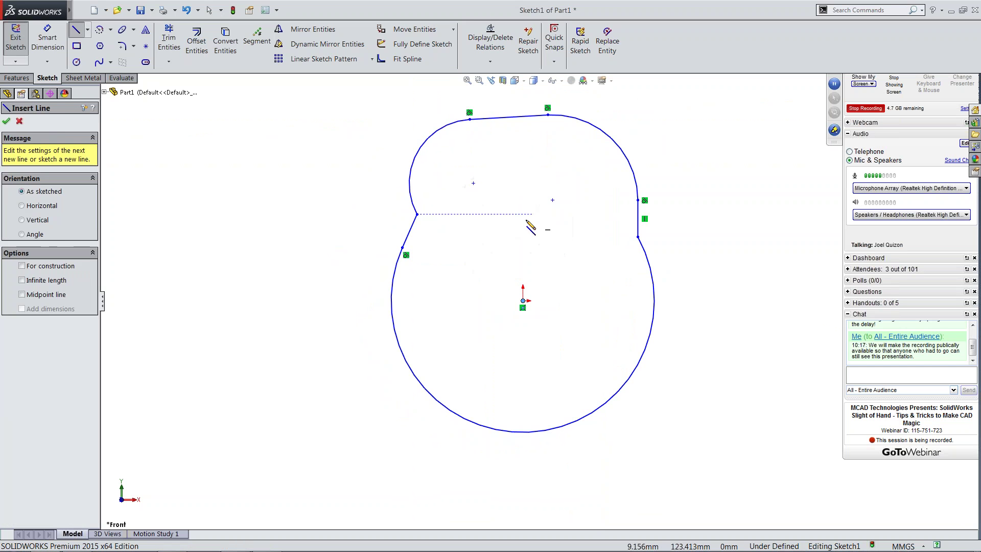
pyautogui.moveTo(562, 293); pyautogui.dragTo(563, 286, button='right')
pyautogui.moveTo(548, 248); pyautogui.dragTo(560, 252, button='right')
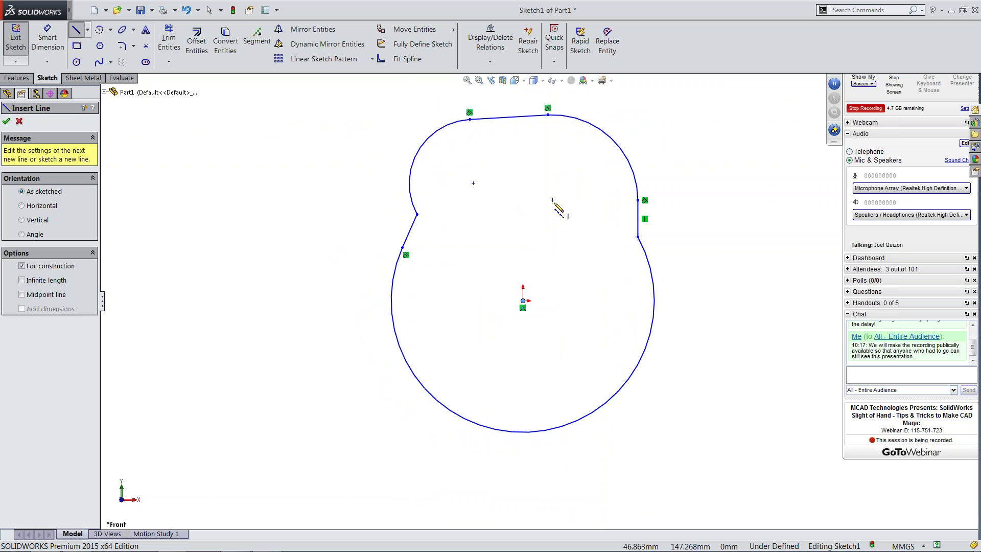
pyautogui.click(552, 200)
pyautogui.click(523, 301)
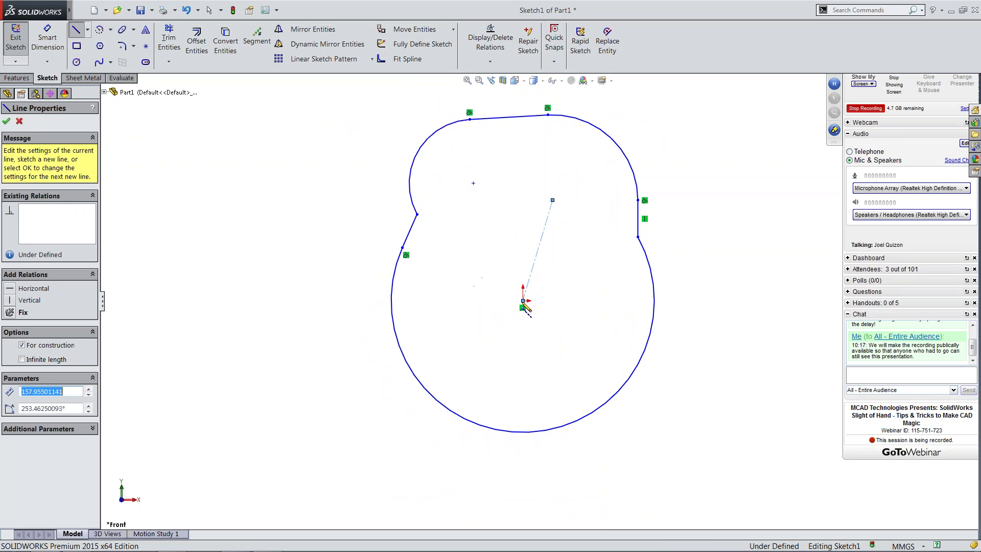
pyautogui.press('Escape')
# Step: Make the construction line vertical
pyautogui.click(546, 220)
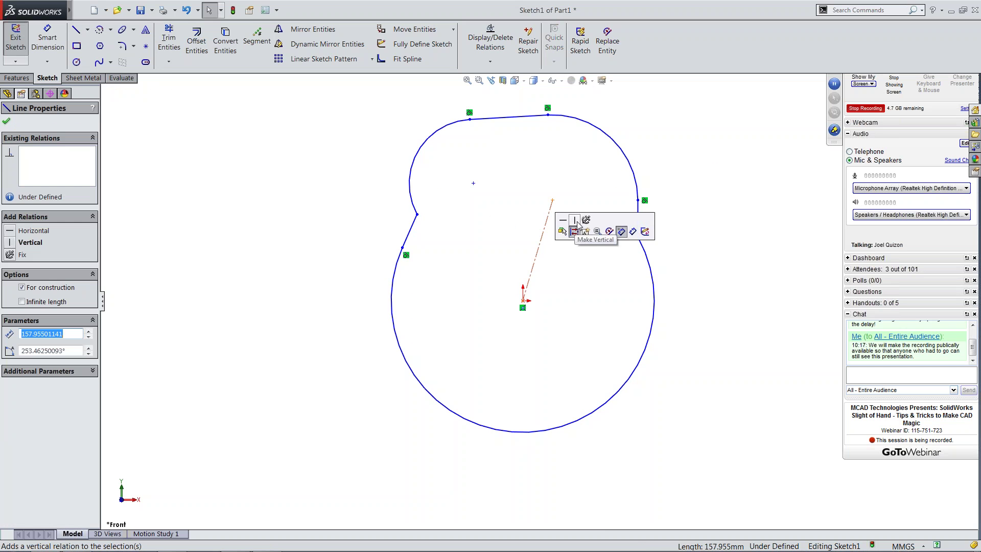
pyautogui.click(579, 223)
pyautogui.click(677, 210)
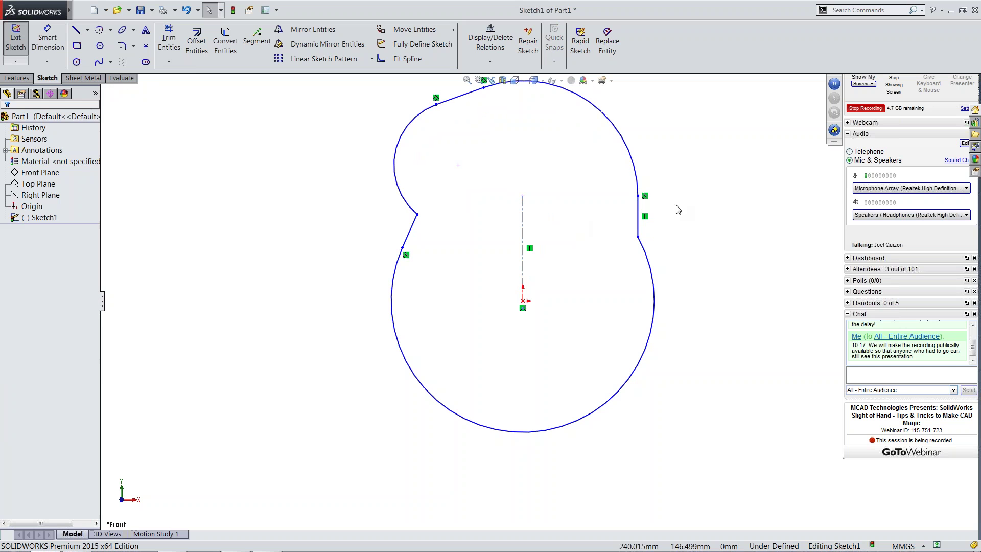
pyautogui.click(405, 203)
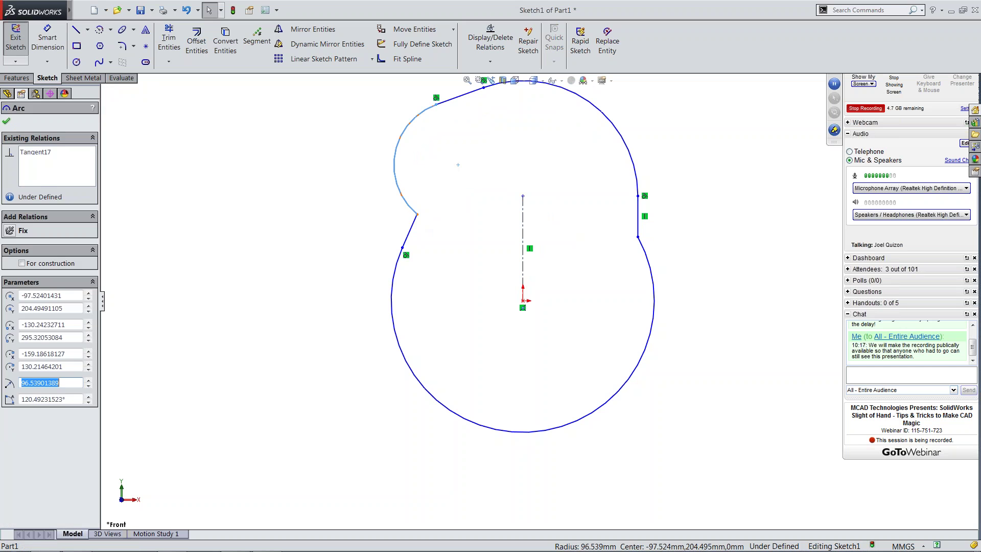
pyautogui.keyDown('ctrl'); pyautogui.click(415, 228); pyautogui.keyUp('ctrl')
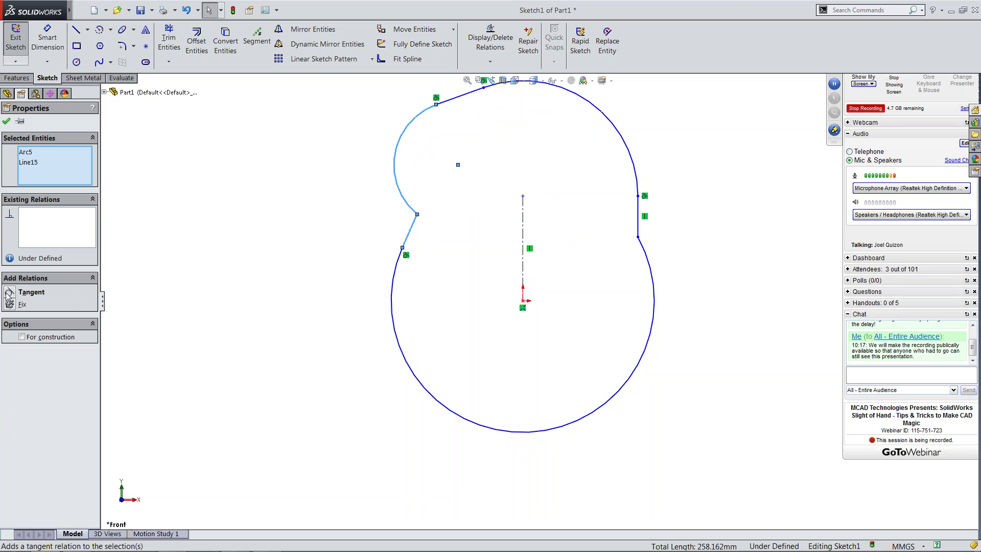
pyautogui.click(313, 237)
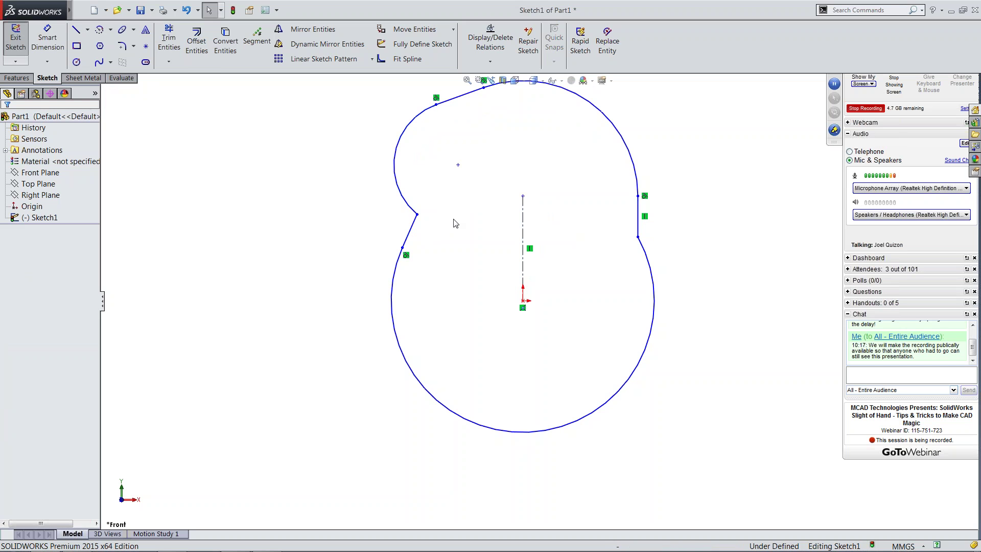
# Step: Make the upper-left arc and the sloped left line tangent at their shared endpoint, and move the arc's center farther left
pyautogui.click(417, 215)
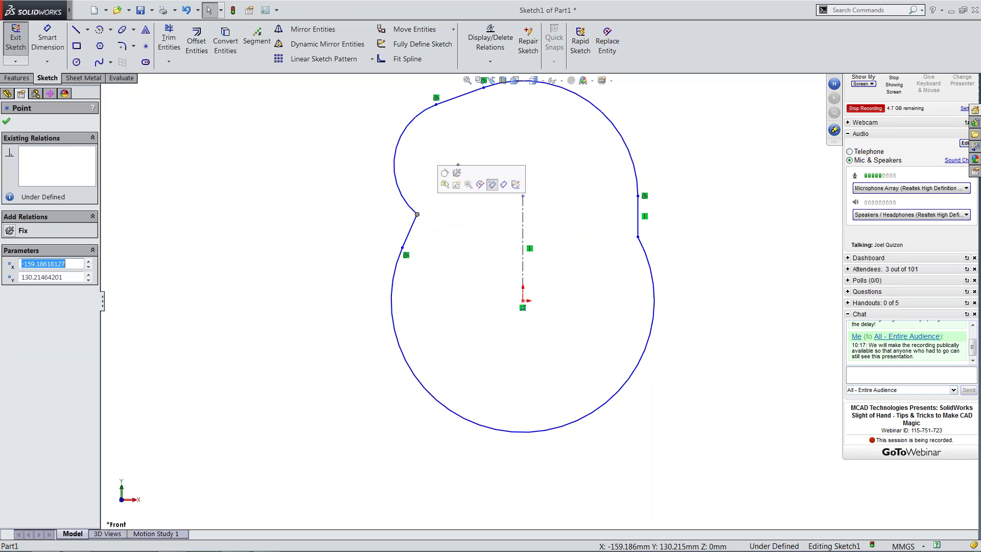
pyautogui.click(445, 173)
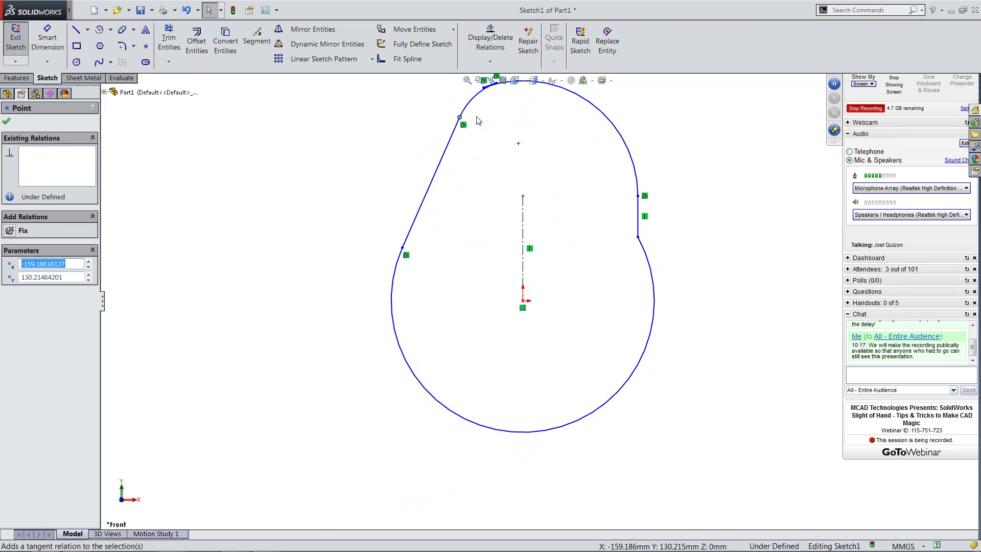
pyautogui.moveTo(530, 139); pyautogui.dragTo(437, 165)
pyautogui.scroll(4, 505, 162)
pyautogui.scroll(-3, 505, 163)
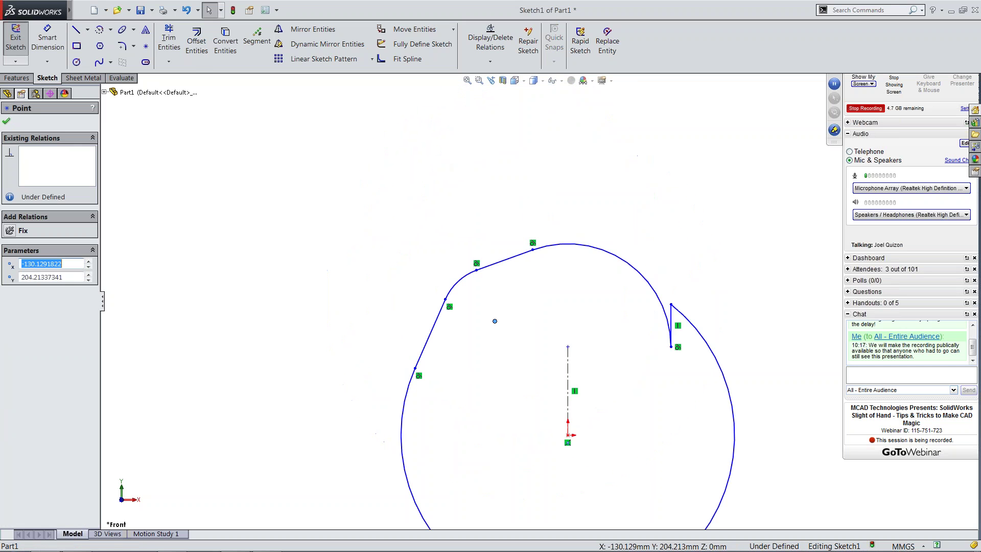
# Step: Make the top line horizontal and move the right vertical line's lower endpoint down below the upper-right arc
pyautogui.press('Escape')
pyautogui.click(505, 259)
pyautogui.click(544, 224)
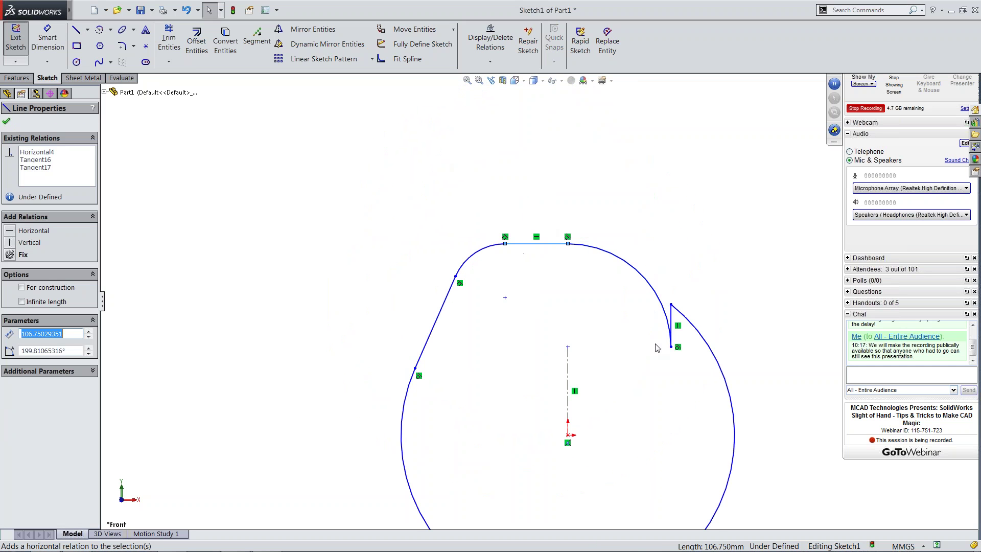
pyautogui.moveTo(670, 306); pyautogui.dragTo(667, 384)
pyautogui.click(719, 385)
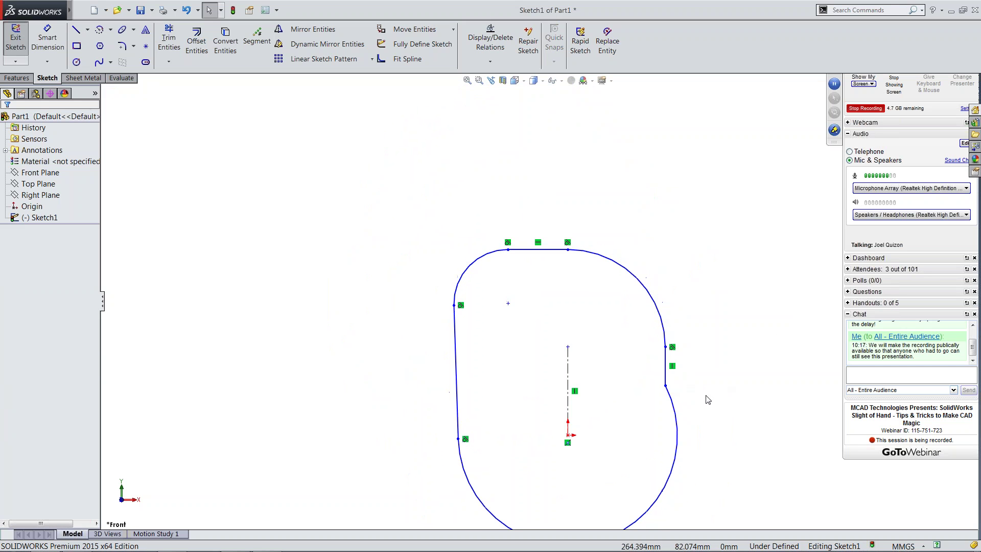
# Step: Try to reshape the profile by pulling the upper-right arc inward, and undo the change
pyautogui.scroll(1, 616, 398)
pyautogui.scroll(-4, 619, 402)
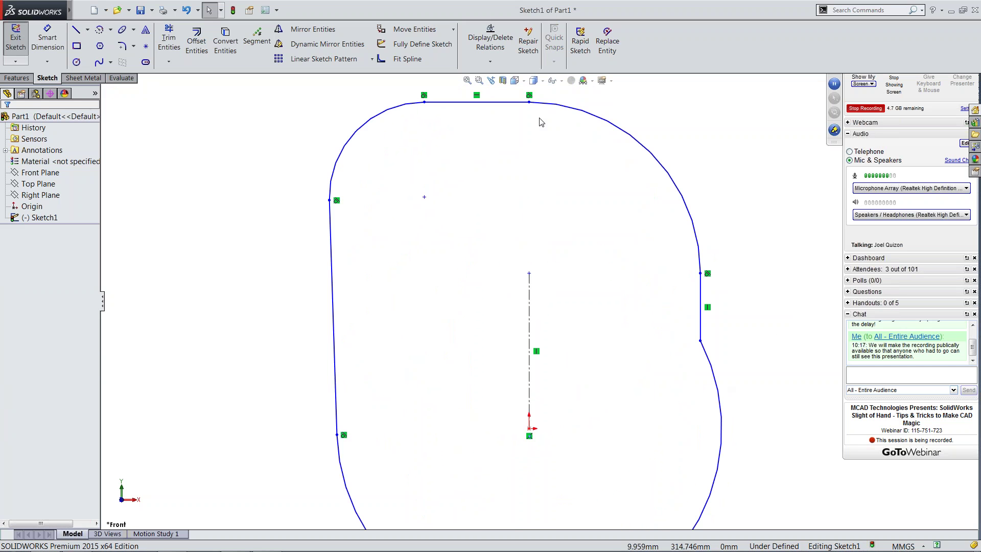
pyautogui.moveTo(565, 109); pyautogui.dragTo(532, 143)
pyautogui.click(600, 196)
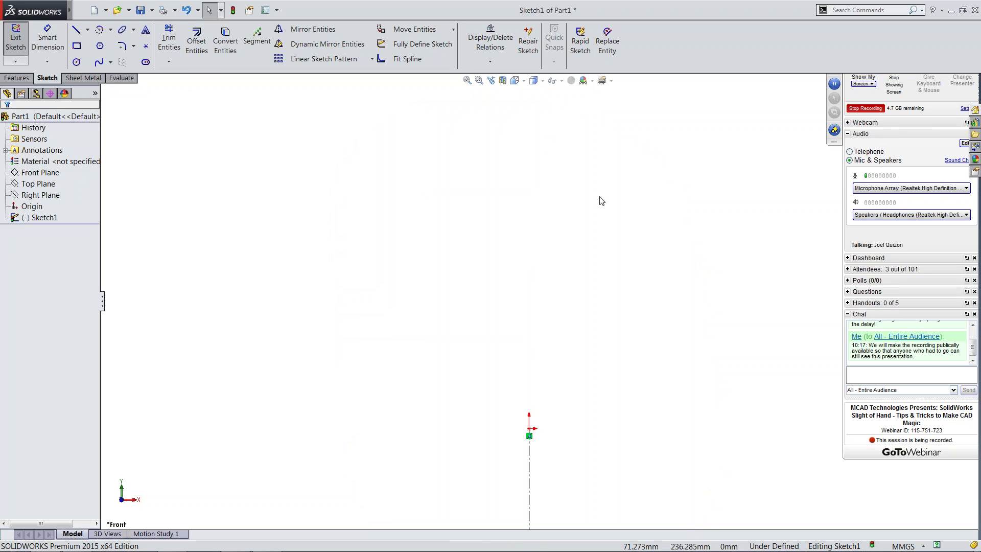
pyautogui.hotkey('ctrl', 'z')
# Step: Dimension the large lower arc with a radius of 80 mm
pyautogui.scroll(5, 603, 235)
pyautogui.click(623, 286)
pyautogui.moveTo(623, 305); pyautogui.dragTo(624, 286, button='right')
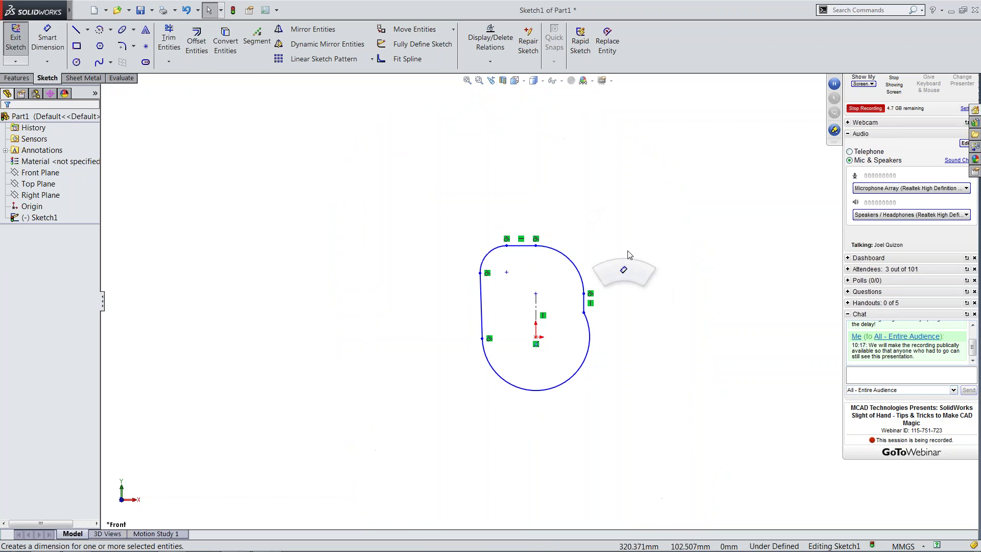
pyautogui.click(583, 384)
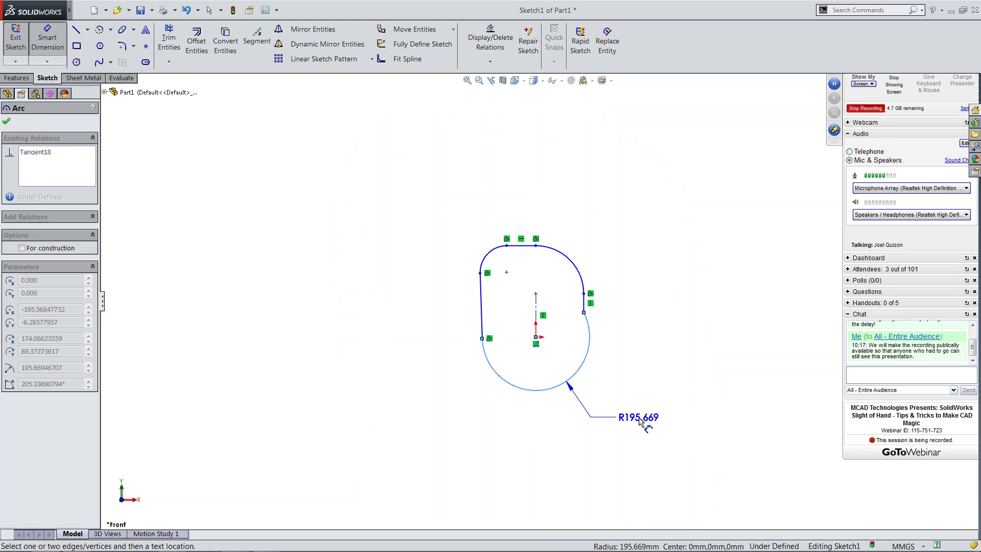
pyautogui.click(583, 413)
pyautogui.write('80')
pyautogui.press('Return')
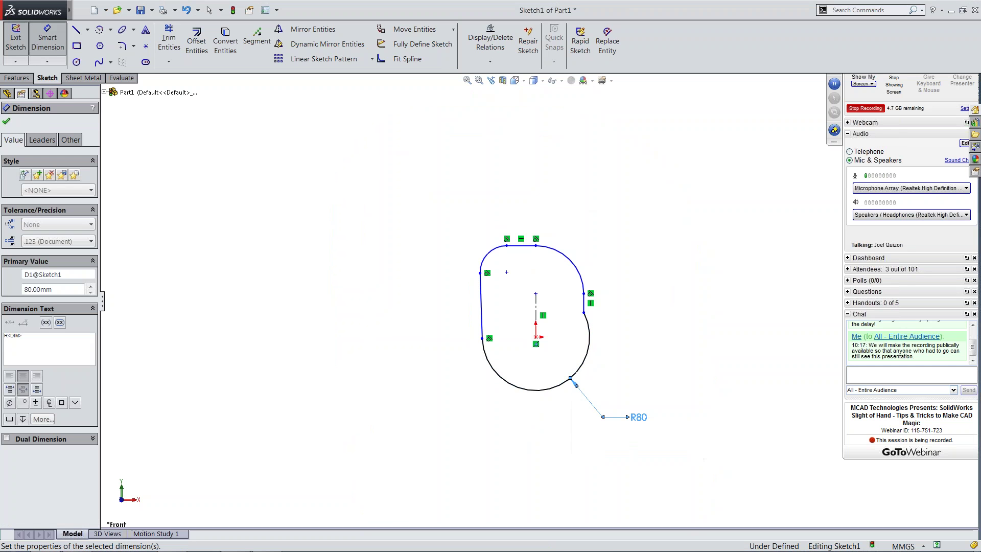
# Step: Set the lower arc's radius dimension to 40 mm
pyautogui.doubleClick(639, 418)
pyautogui.write('40')
pyautogui.press('Return')
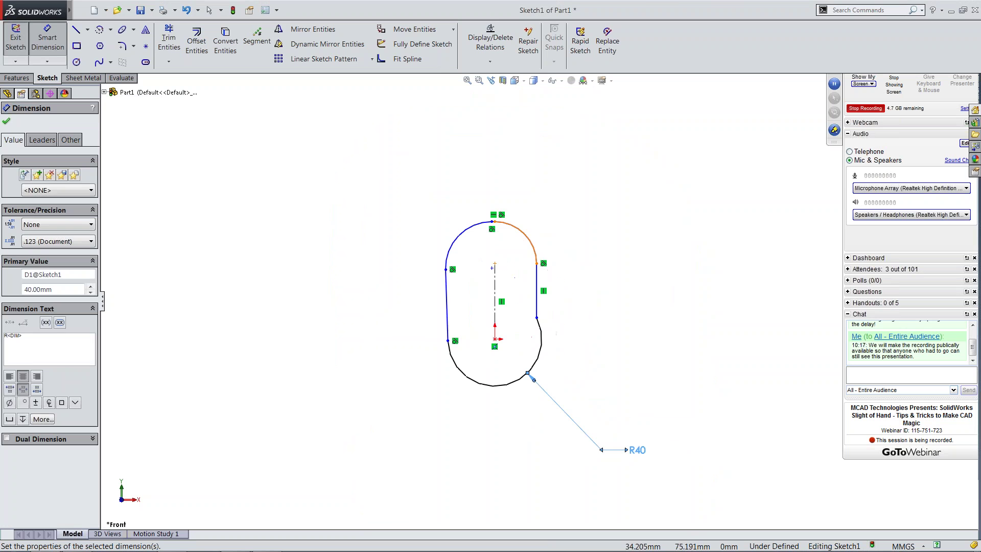
# Step: Dimension the profile's upper-right arc with a radius of 25 mm
pyautogui.click(532, 247)
pyautogui.click(596, 225)
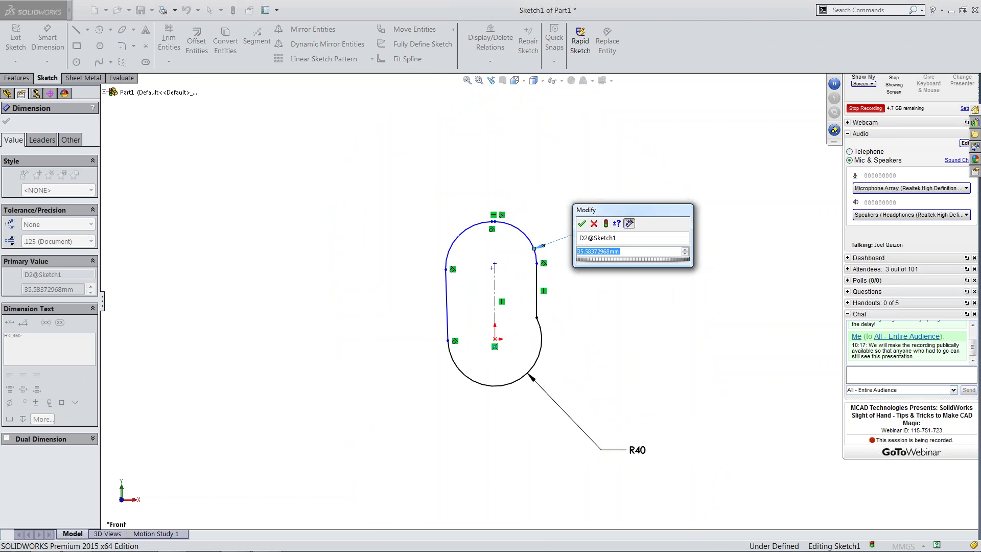
pyautogui.write('25')
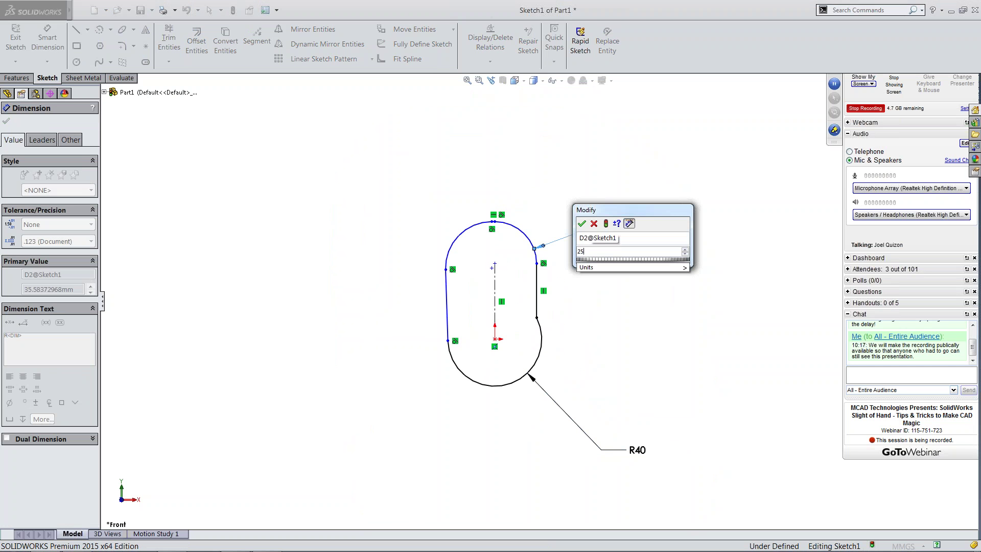
pyautogui.press('Return')
# Step: Dimension the profile's upper-left arc with a radius of 40 mm
pyautogui.click(463, 249)
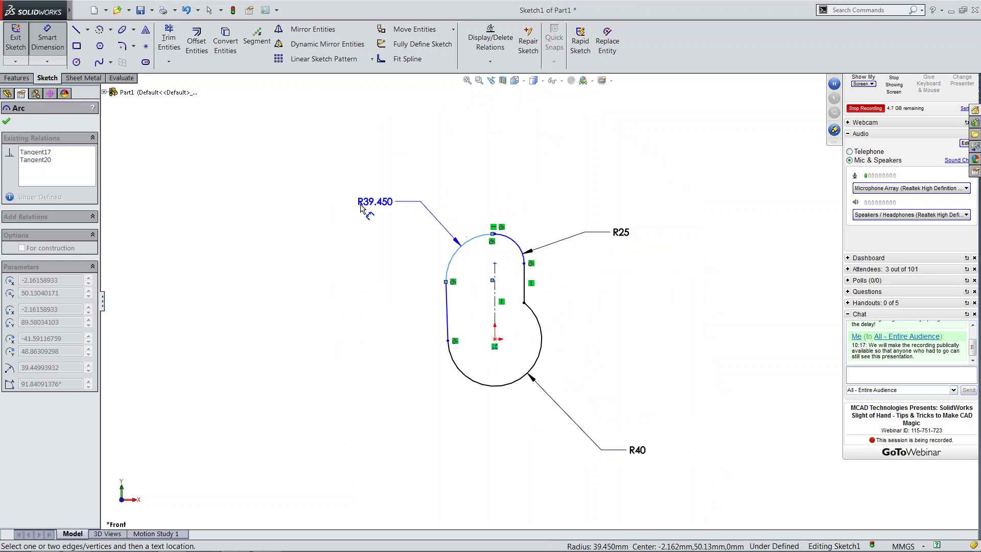
pyautogui.click(322, 214)
pyautogui.write('40')
pyautogui.press('Return')
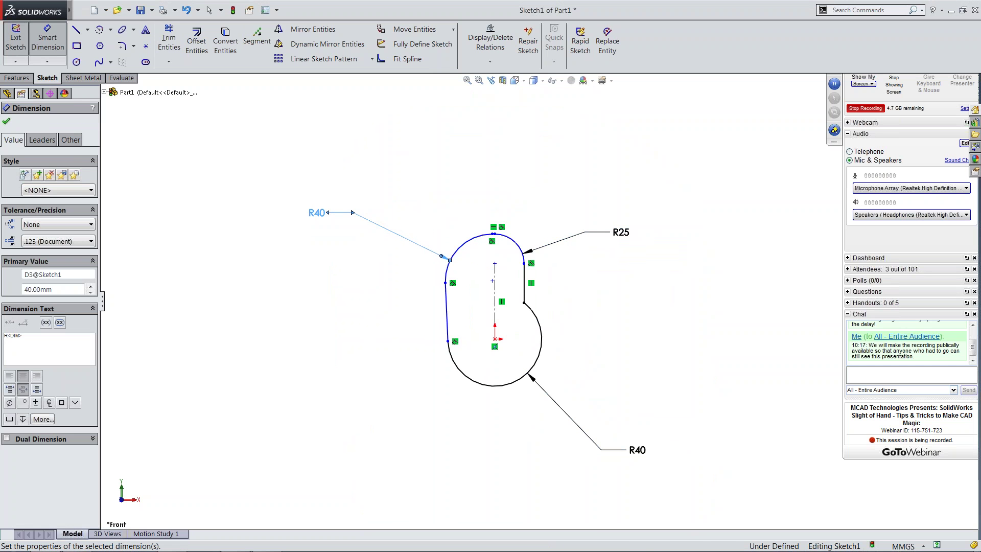
# Step: Set the upper-left arc's radius dimension to 20 mm and leave the dimension command
pyautogui.doubleClick(322, 214)
pyautogui.write('20')
pyautogui.press('Return')
pyautogui.press('space')
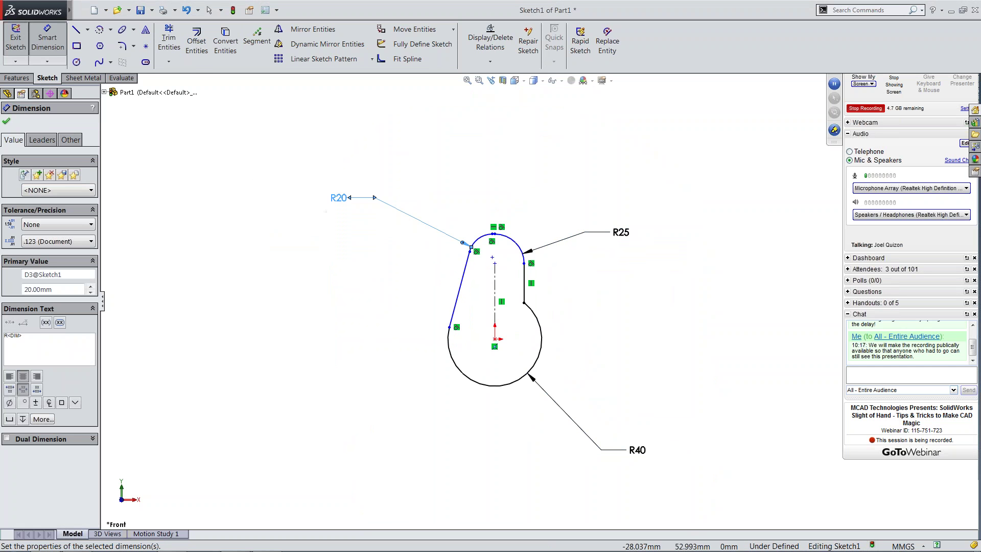
pyautogui.press('Escape')
# Step: Move the upper-left arc's centre outward to about 45 mm from the vertical centerline
pyautogui.moveTo(492, 258); pyautogui.dragTo(442, 268)
pyautogui.press('Escape')
# Step: Make the right line tangent to the lower arc at their shared endpoint and delete the line's vertical relation
pyautogui.click(524, 303)
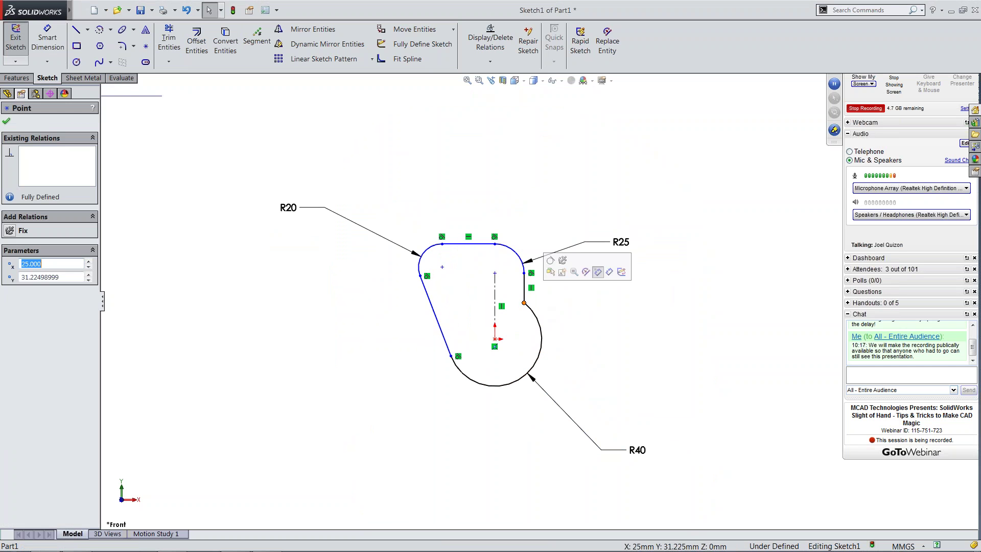
pyautogui.click(550, 260)
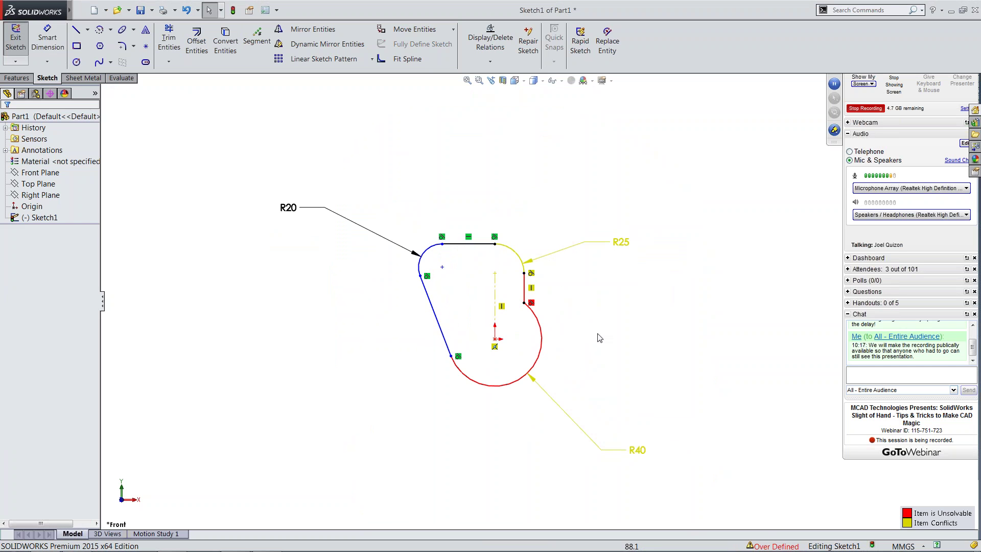
pyautogui.click(531, 288)
pyautogui.press('Delete')
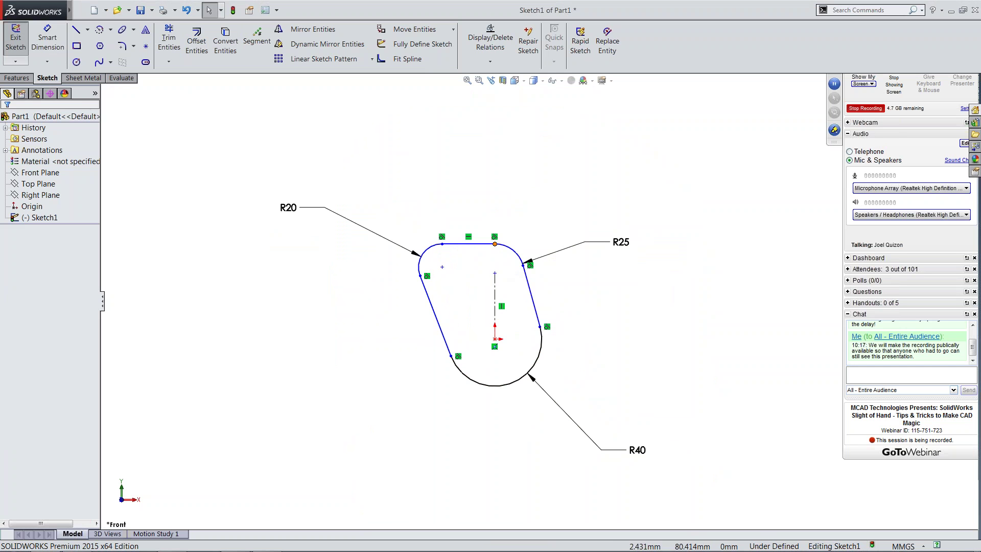
pyautogui.moveTo(573, 241); pyautogui.dragTo(560, 222)
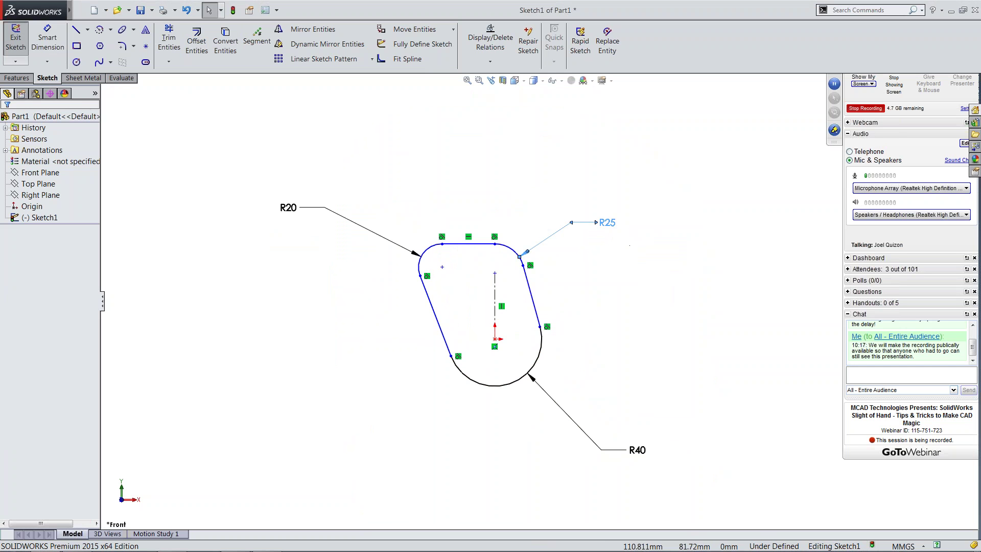
# Step: Add a horizontal relation between the two upper arc centres and delete the top line's horizontal relation
pyautogui.click(442, 267)
pyautogui.keyDown('ctrl'); pyautogui.click(495, 273); pyautogui.keyUp('ctrl')
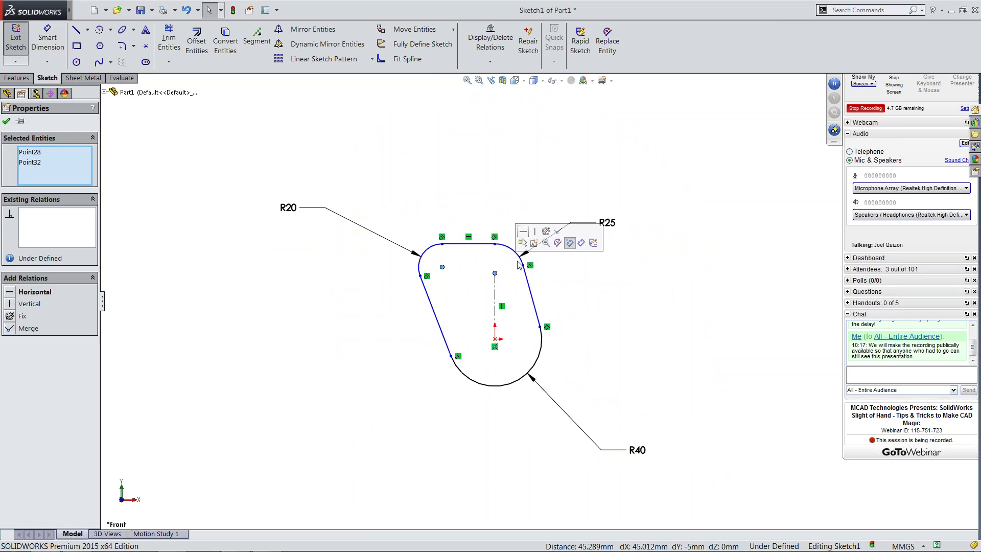
pyautogui.click(523, 233)
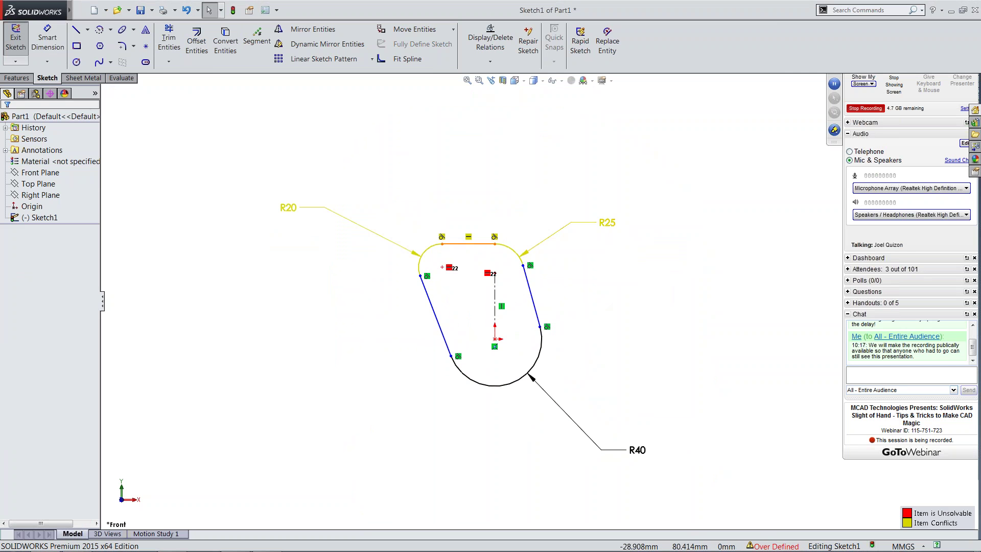
pyautogui.click(469, 237)
pyautogui.press('Delete')
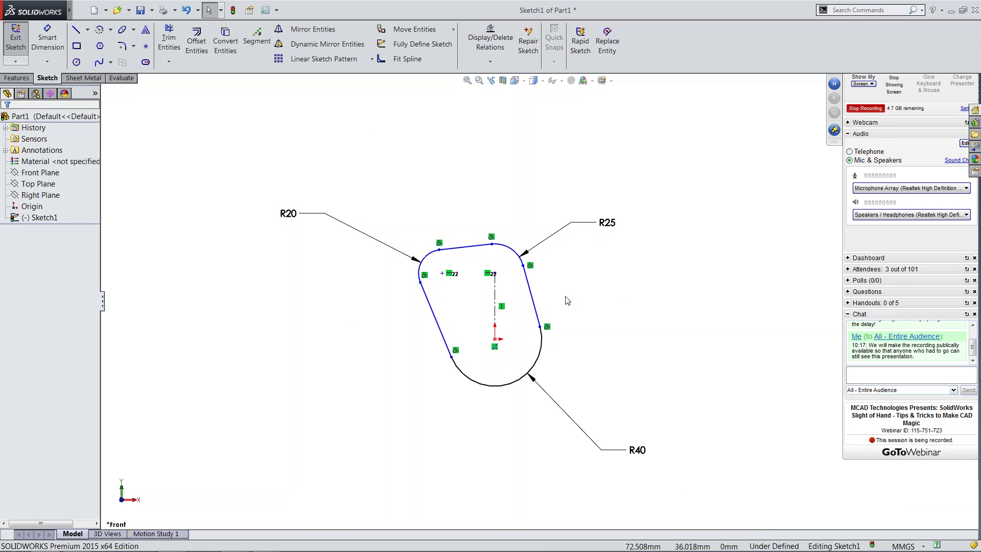
pyautogui.moveTo(442, 273)
pyautogui.mouseDown()
pyautogui.moveTo(468, 274)
pyautogui.moveTo(436, 271)
pyautogui.mouseUp()
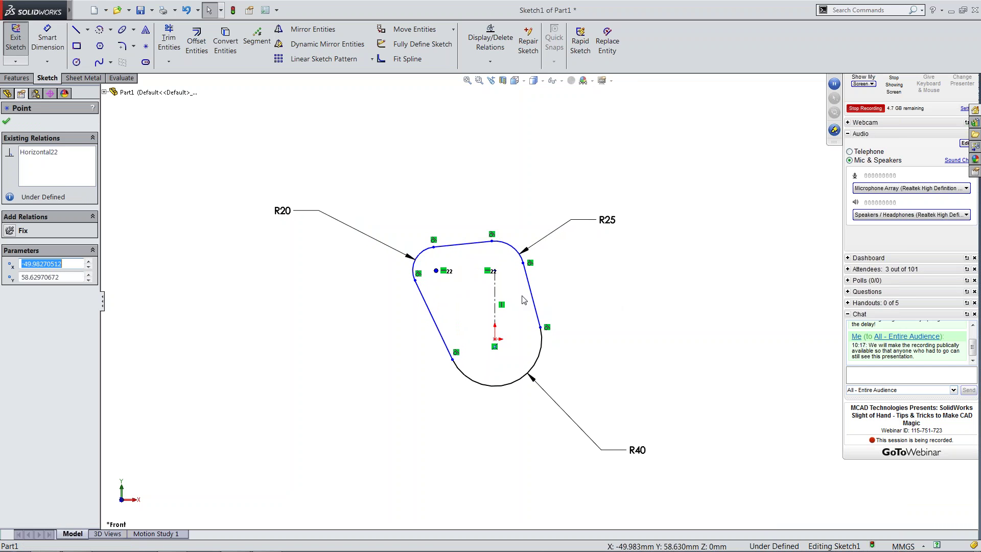
pyautogui.press('Escape')
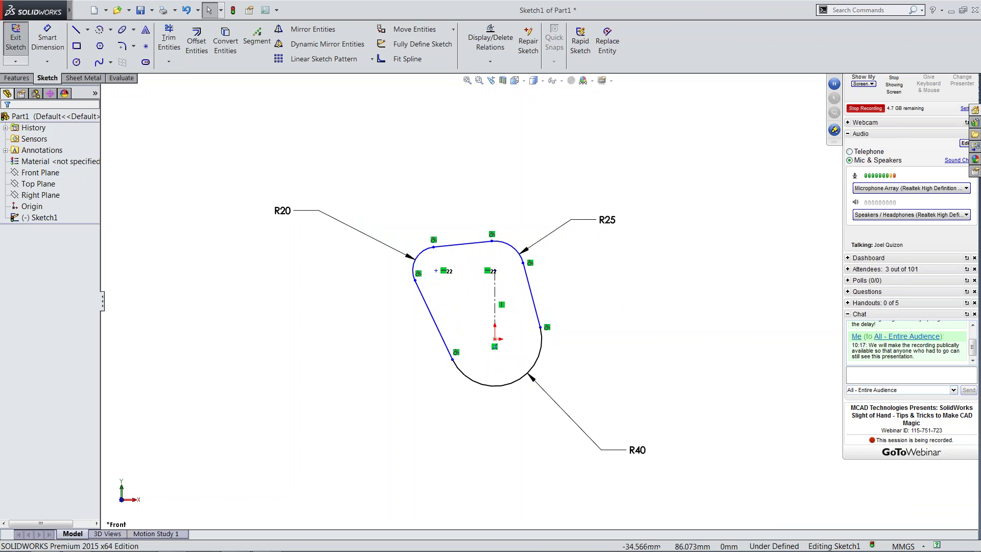
# Step: Show the sketch mouse gesture wheel and examine the mouse gesture assignments in the interface customization settings
pyautogui.moveTo(437, 178)
pyautogui.mouseDown(button='right')
pyautogui.moveTo(439, 169)
pyautogui.moveTo(426, 169)
pyautogui.moveTo(424, 178)
pyautogui.moveTo(443, 177)
pyautogui.moveTo(421, 185)
pyautogui.moveTo(439, 168)
pyautogui.moveTo(418, 180)
pyautogui.moveTo(444, 186)
pyautogui.moveTo(421, 163)
pyautogui.moveTo(436, 185)
pyautogui.moveTo(450, 179)
pyautogui.moveTo(426, 171)
pyautogui.moveTo(453, 179)
pyautogui.moveTo(438, 183)
pyautogui.mouseUp(button='right')
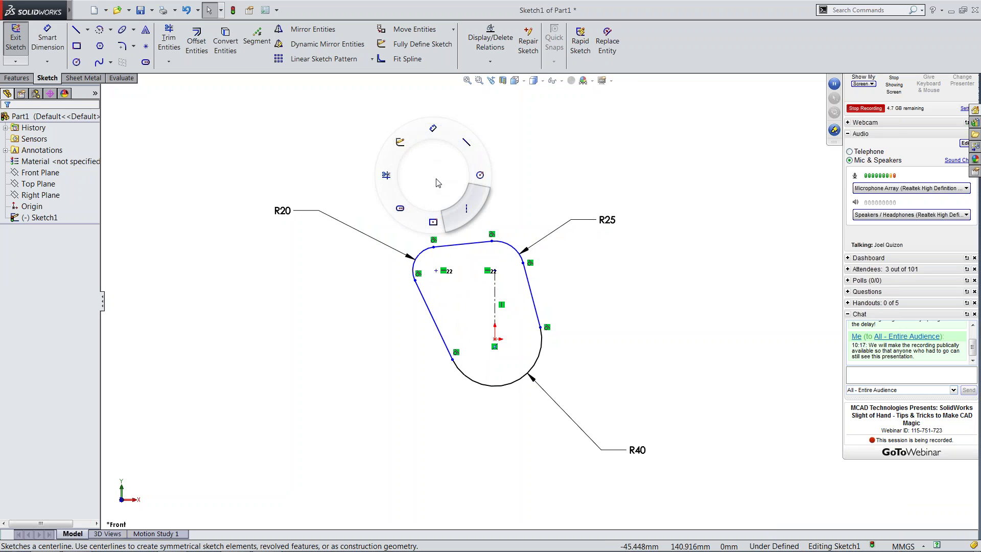
pyautogui.moveTo(438, 183); pyautogui.dragTo(438, 183, button='right')
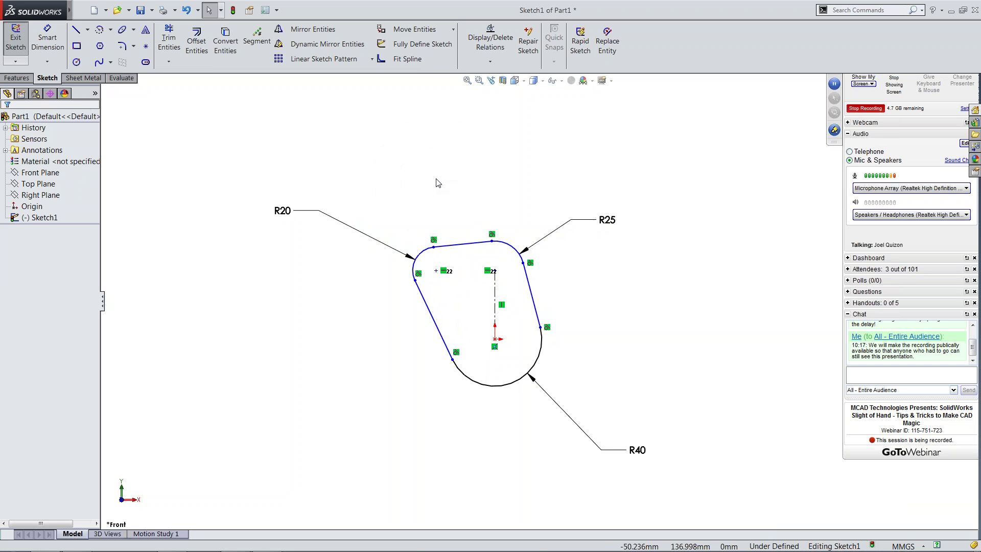
pyautogui.rightClick(645, 53)
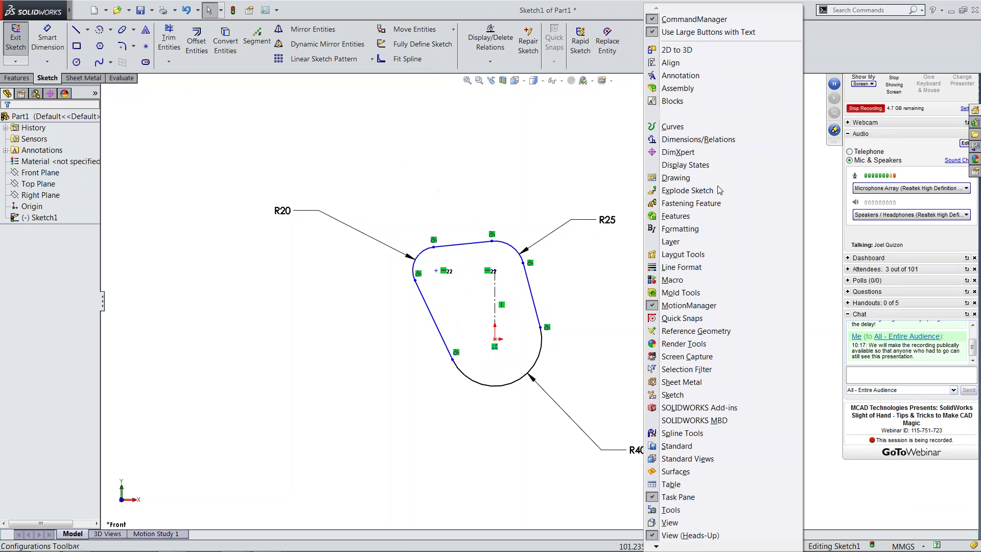
pyautogui.moveTo(688, 549)
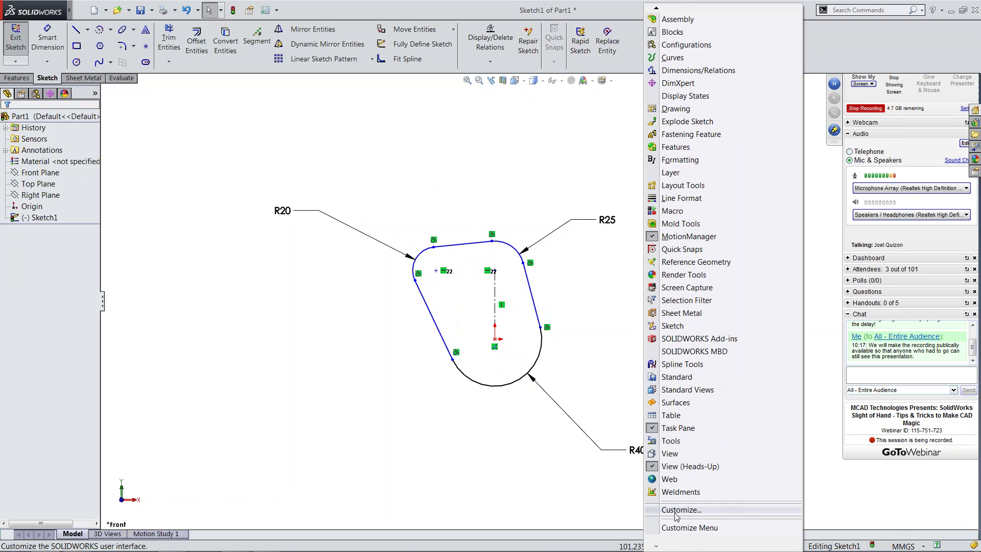
pyautogui.click(676, 509)
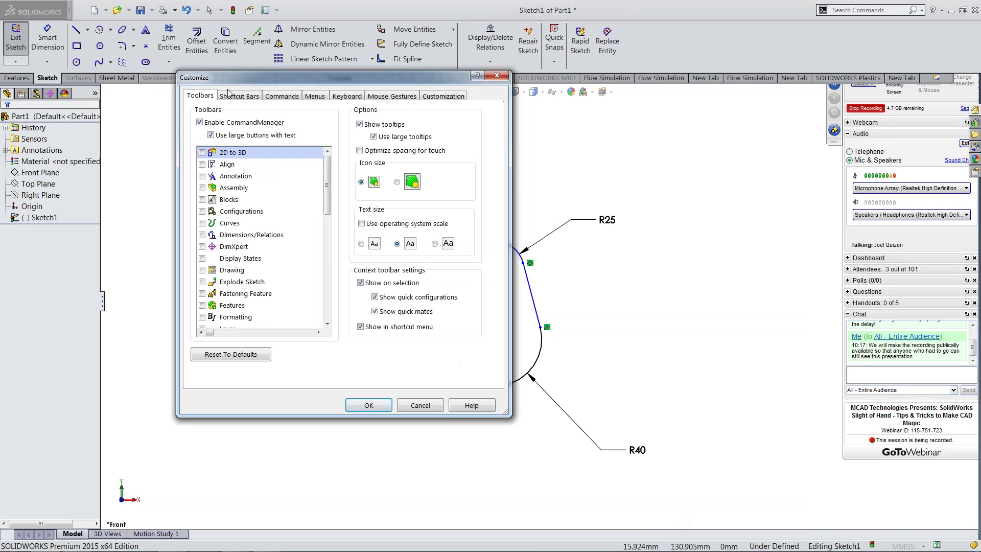
pyautogui.click(392, 97)
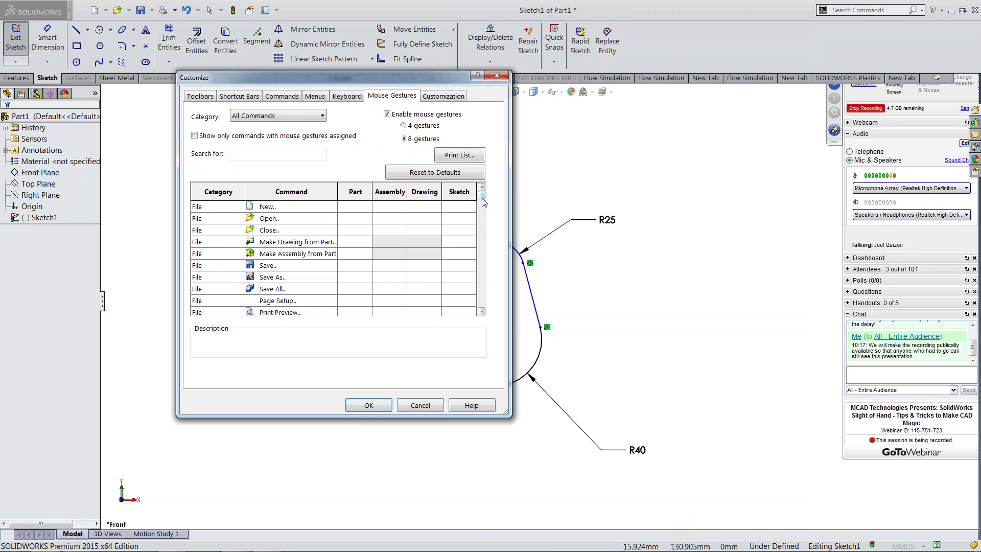
pyautogui.scroll(-8, 482, 198)
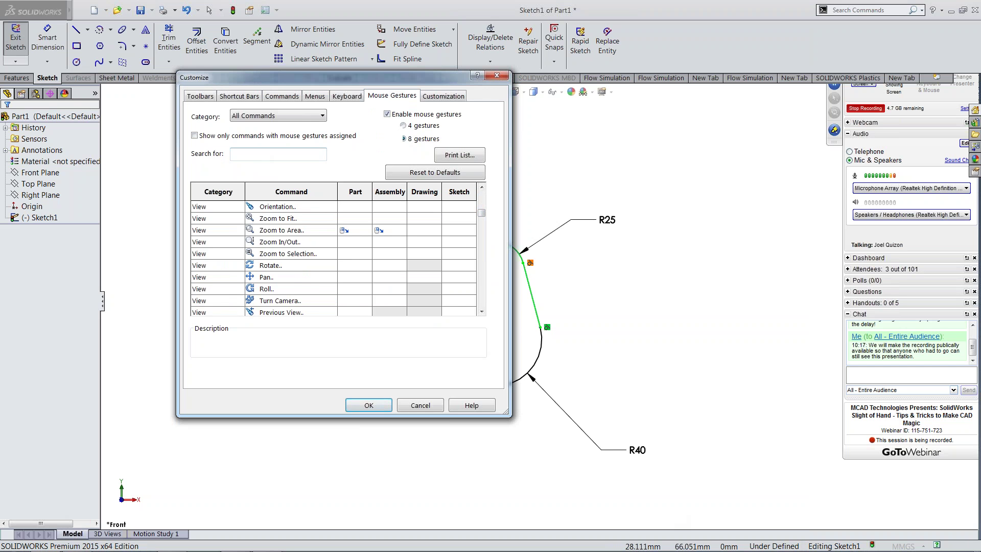
pyautogui.moveTo(482, 215); pyautogui.dragTo(484, 235)
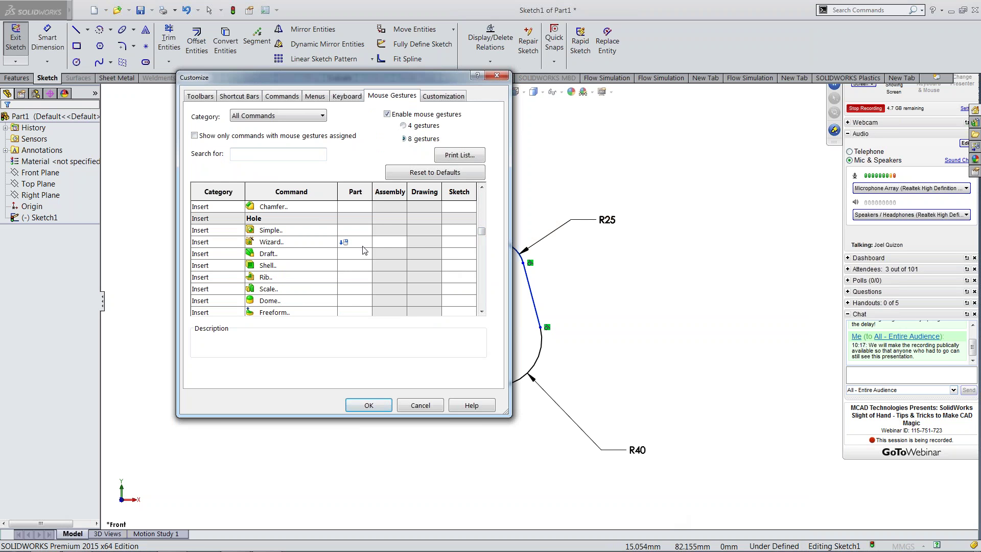
pyautogui.click(378, 403)
# Step: Dimension the horizontal distance between the two upper arc centres as 50 mm and raise the centres slightly
pyautogui.moveTo(463, 166)
pyautogui.mouseDown(button='right')
pyautogui.moveTo(484, 171)
pyautogui.moveTo(462, 162)
pyautogui.moveTo(463, 172)
pyautogui.moveTo(495, 138)
pyautogui.mouseUp(button='right')
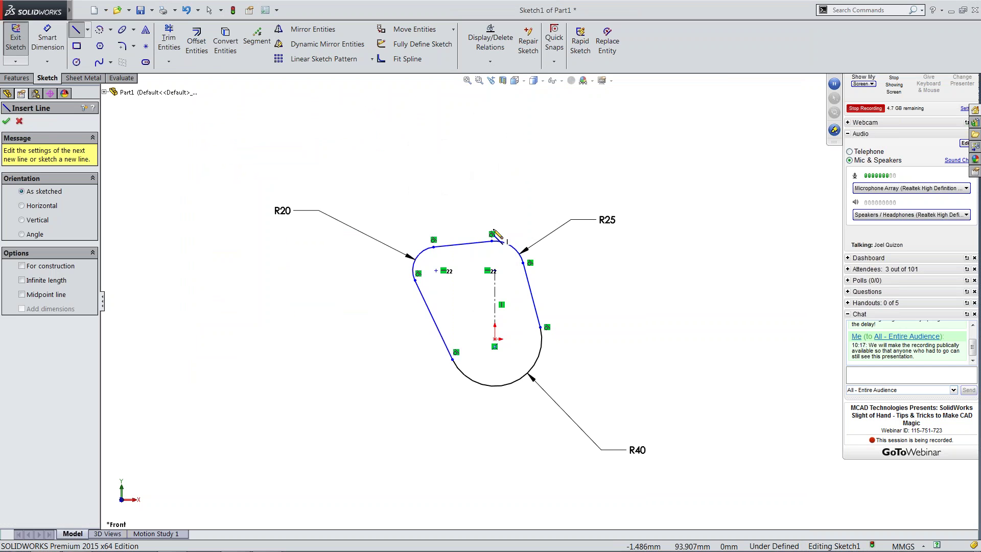
pyautogui.moveTo(488, 200); pyautogui.dragTo(478, 156, button='right')
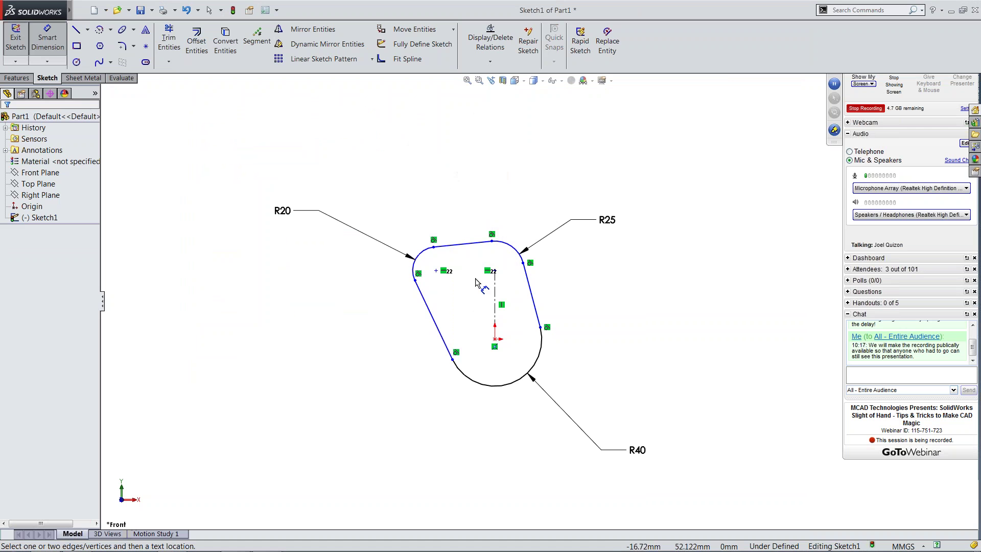
pyautogui.click(494, 271)
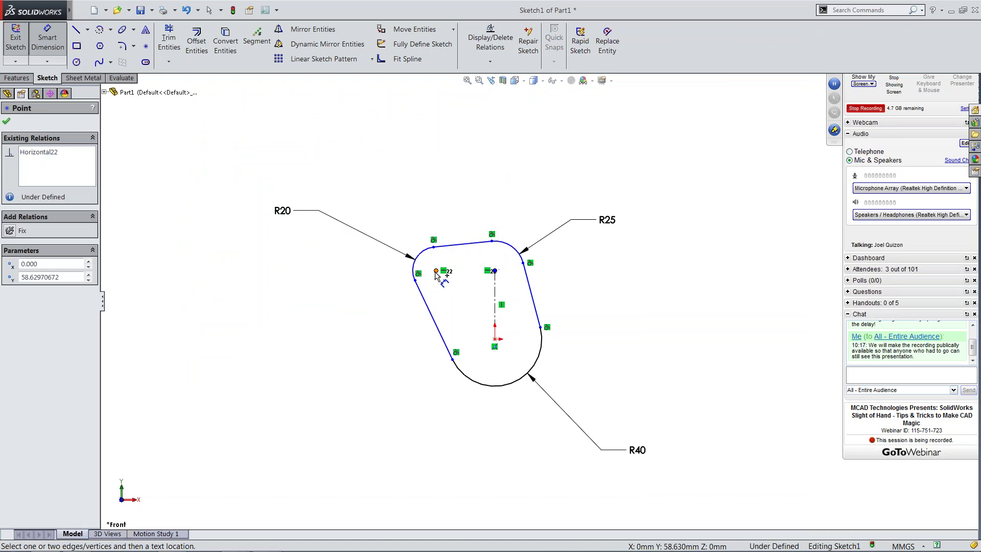
pyautogui.click(435, 270)
pyautogui.click(456, 186)
pyautogui.write('50')
pyautogui.press('Return')
pyautogui.press('Escape')
pyautogui.moveTo(436, 270); pyautogui.dragTo(436, 265)
pyautogui.click(587, 296)
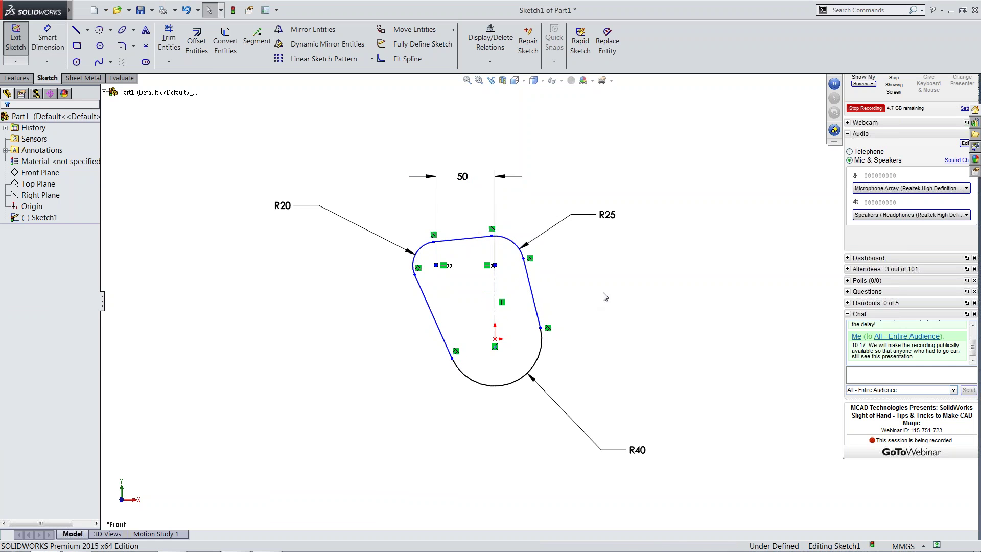
# Step: Dimension the vertical centerline's length as 130 mm
pyautogui.moveTo(589, 287); pyautogui.dragTo(589, 260, button='right')
pyautogui.click(496, 288)
pyautogui.click(588, 311)
pyautogui.write('130')
pyautogui.press('Return')
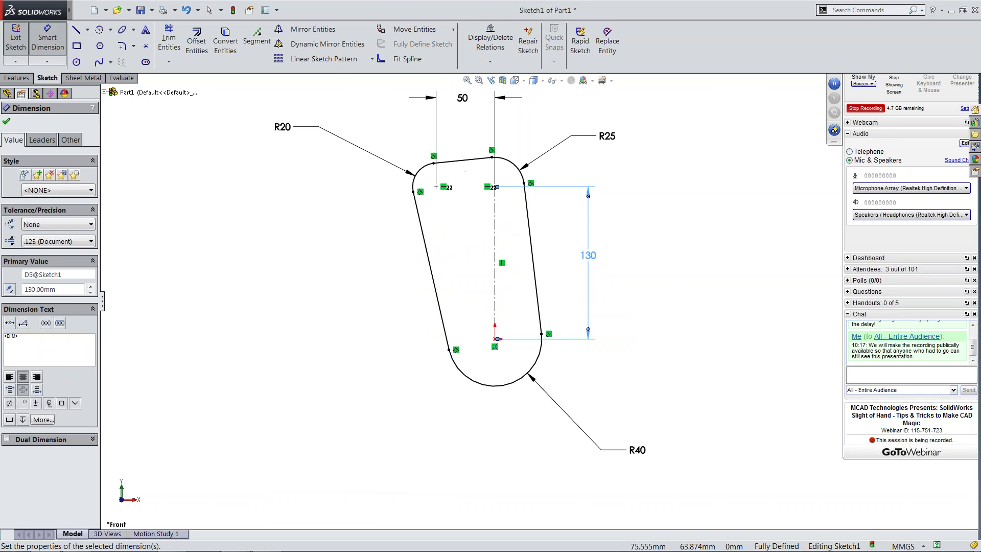
# Step: Set the vertical centerline's length dimension to 60 mm
pyautogui.doubleClick(589, 257)
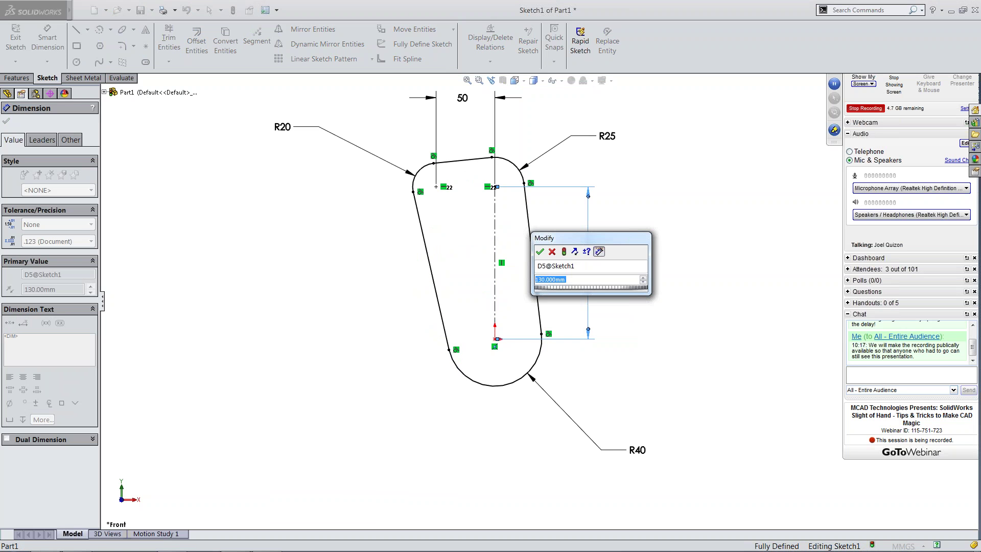
pyautogui.write('60')
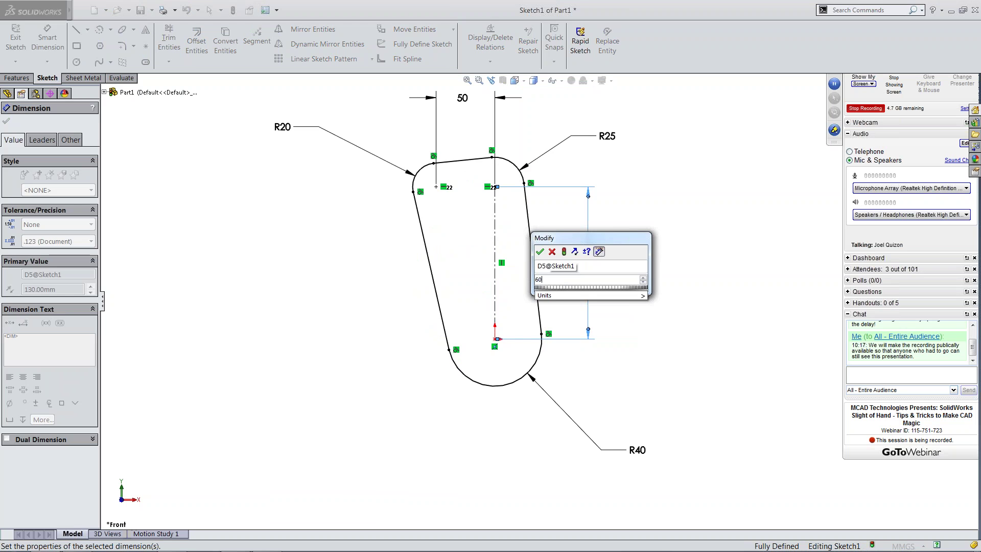
pyautogui.press('Return')
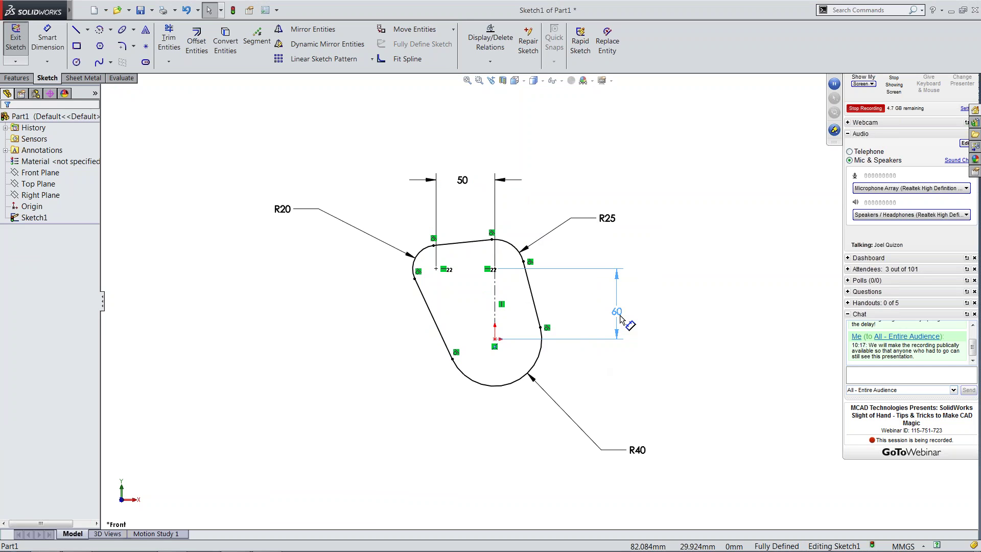
# Step: Rearrange the 50, 60, R20, R25 and R40 dimensions so they sit closer to the profile
pyautogui.click(620, 316)
pyautogui.moveTo(611, 192); pyautogui.dragTo(611, 193)
pyautogui.moveTo(458, 180); pyautogui.dragTo(465, 185)
pyautogui.click(505, 182)
pyautogui.moveTo(274, 207); pyautogui.dragTo(369, 235)
pyautogui.moveTo(645, 457); pyautogui.dragTo(588, 402)
pyautogui.moveTo(611, 298); pyautogui.dragTo(576, 300)
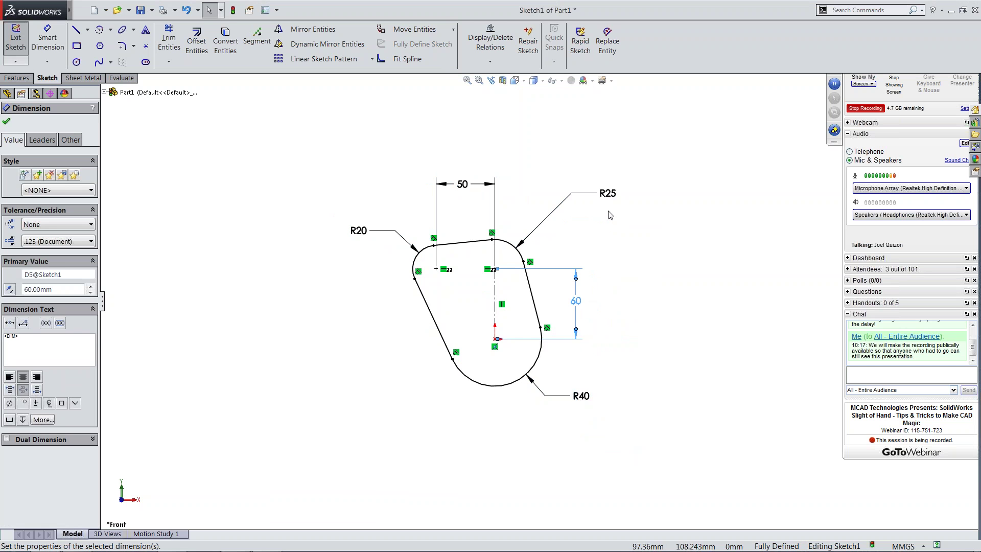
pyautogui.scroll(-1, 625, 194)
pyautogui.moveTo(611, 192); pyautogui.dragTo(571, 224)
pyautogui.click(657, 278)
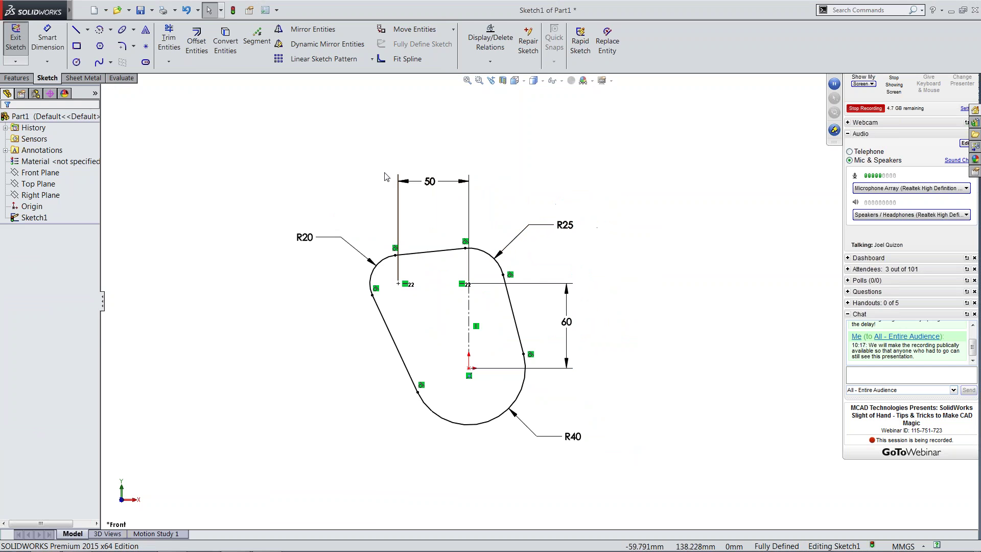
pyautogui.moveTo(428, 185); pyautogui.dragTo(432, 216)
pyautogui.click(658, 320)
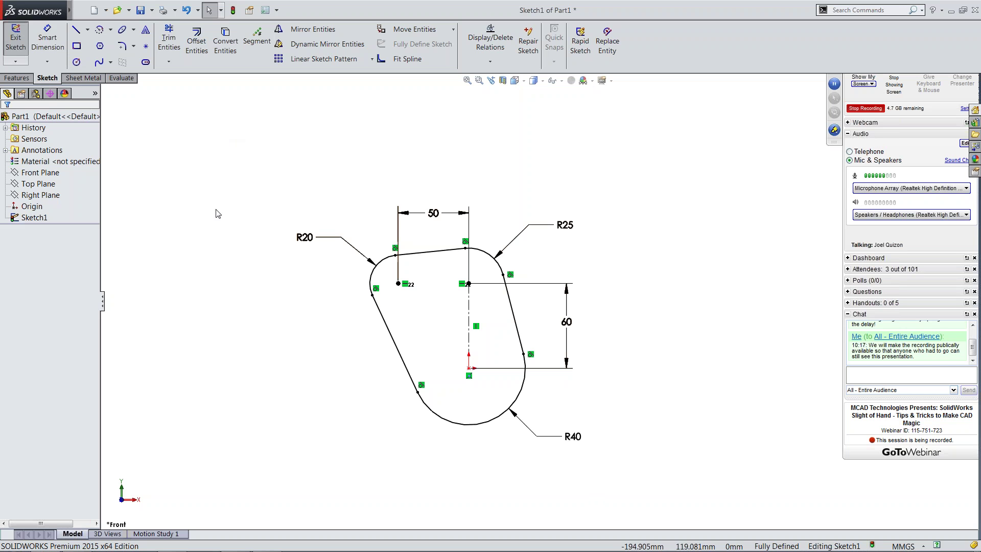
# Step: Locate the Extruded Boss/Base command in the sketch shortcut bar and among the feature commands
pyautogui.press('s')
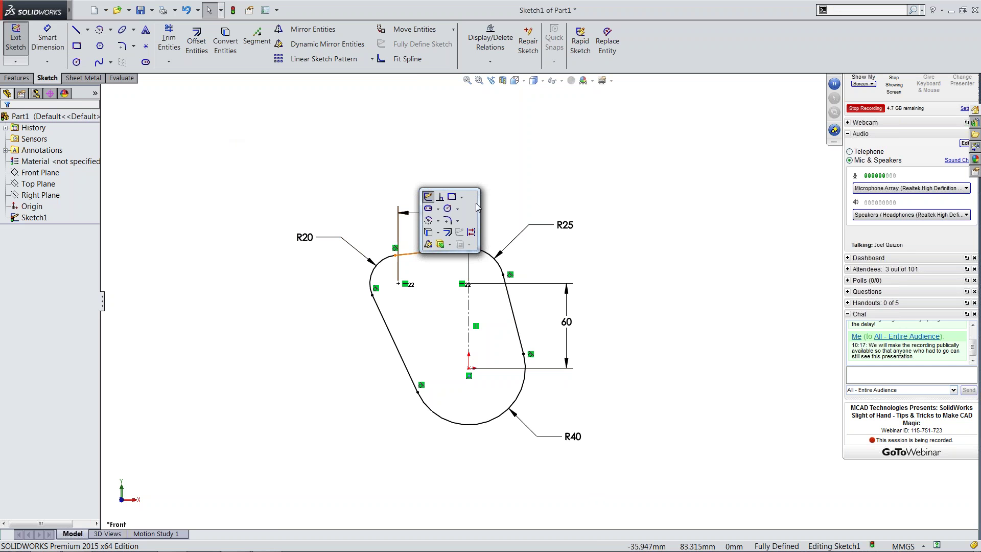
pyautogui.press('s')
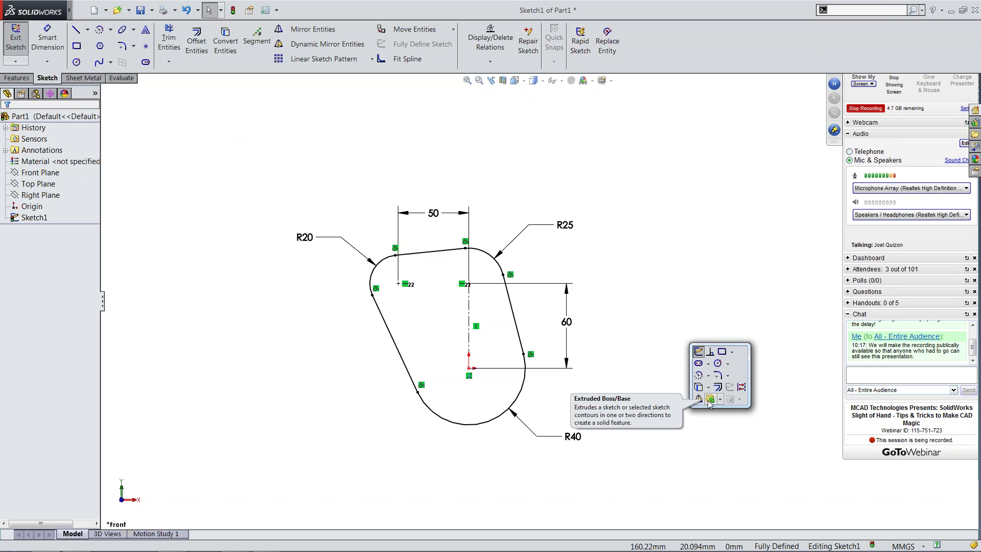
pyautogui.click(17, 78)
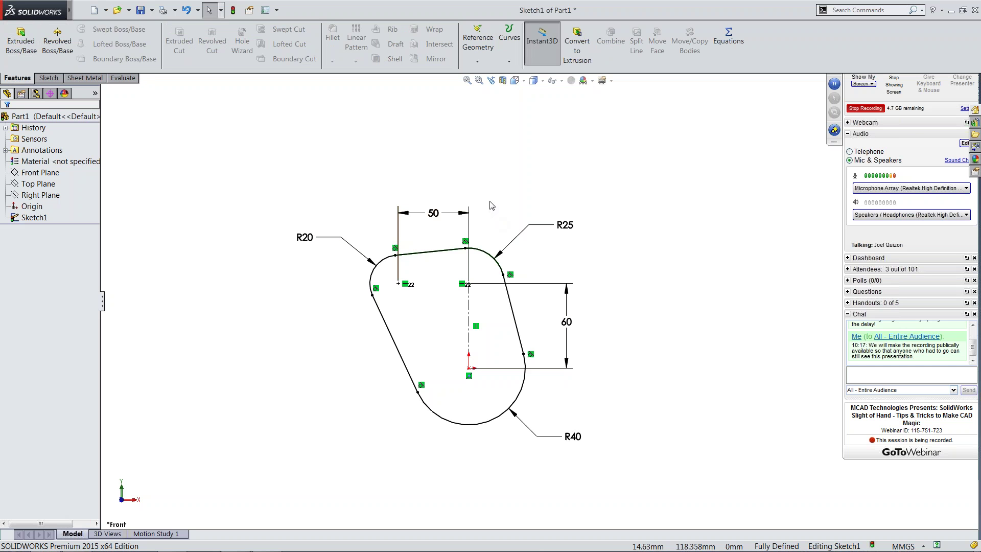
pyautogui.press('s')
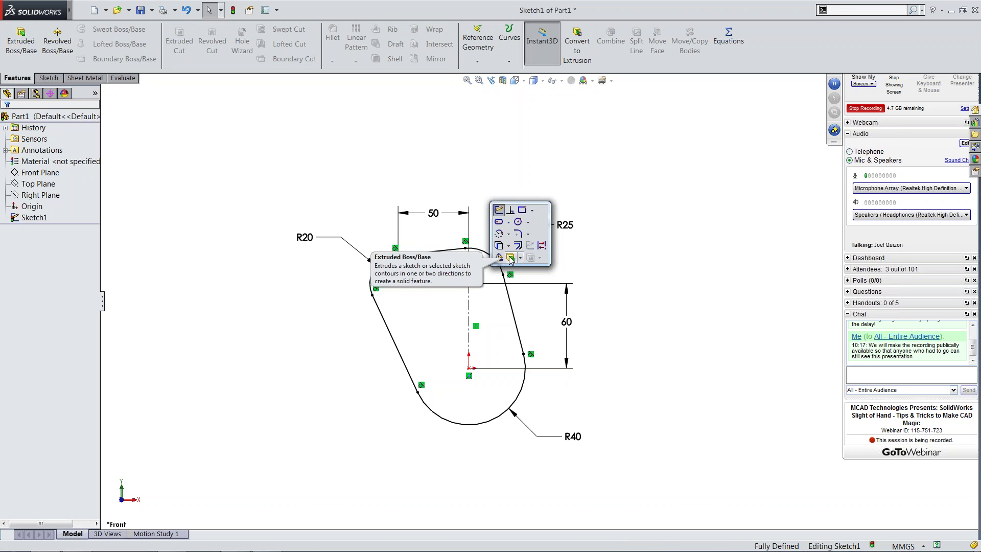
# Step: Review the part, assembly and drawing shortcut toolbars in the shortcut bar customization, leaving without saving
pyautogui.rightClick(540, 220)
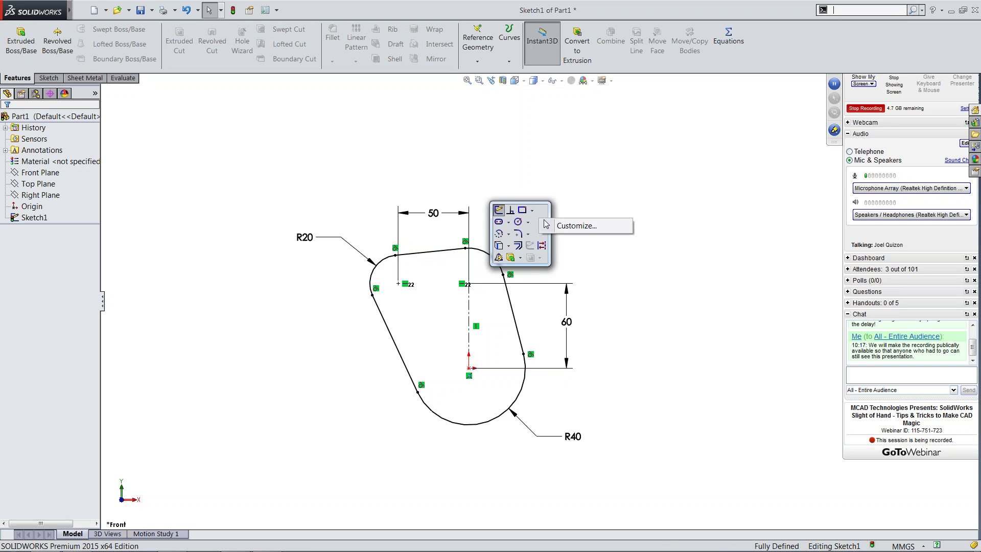
pyautogui.click(553, 226)
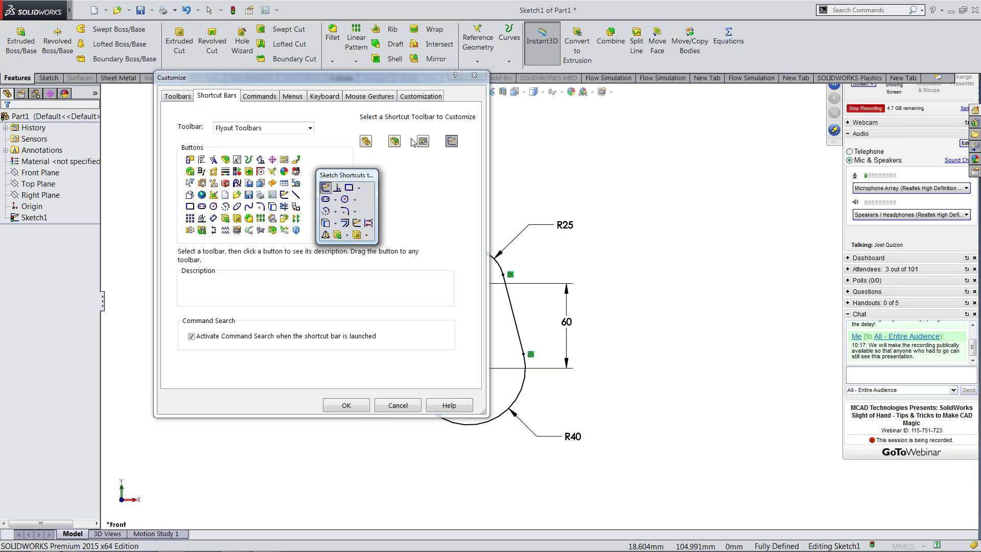
pyautogui.click(366, 141)
pyautogui.click(394, 141)
pyautogui.click(423, 141)
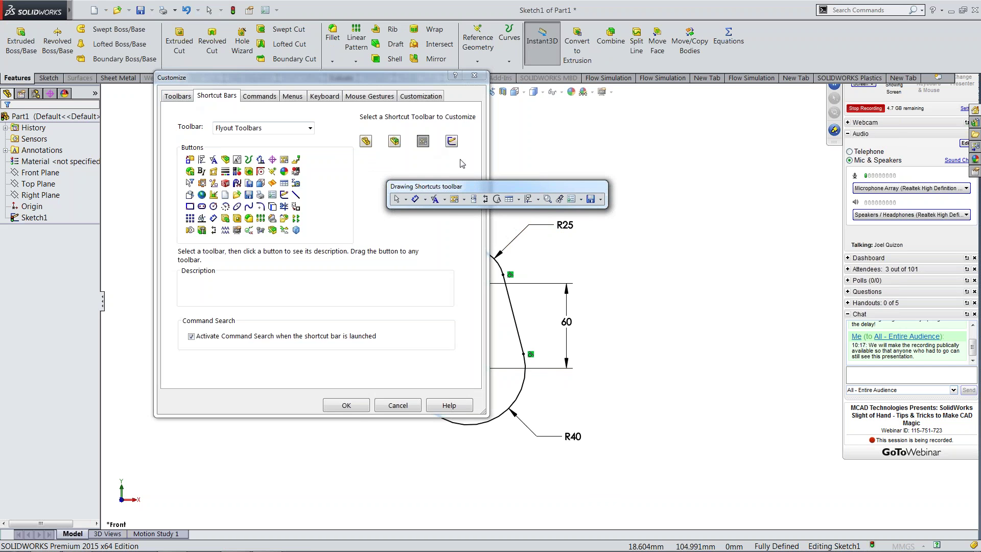
pyautogui.click(474, 75)
# Step: Begin a boss extrusion of the closed profile with a Mid Plane end condition and a depth of 25 mm
pyautogui.press('s')
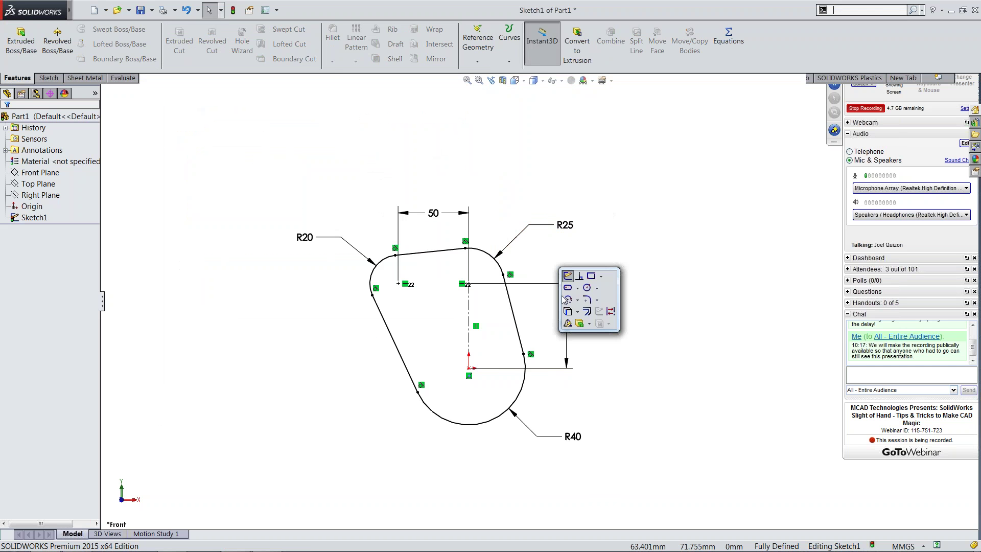
pyautogui.click(577, 323)
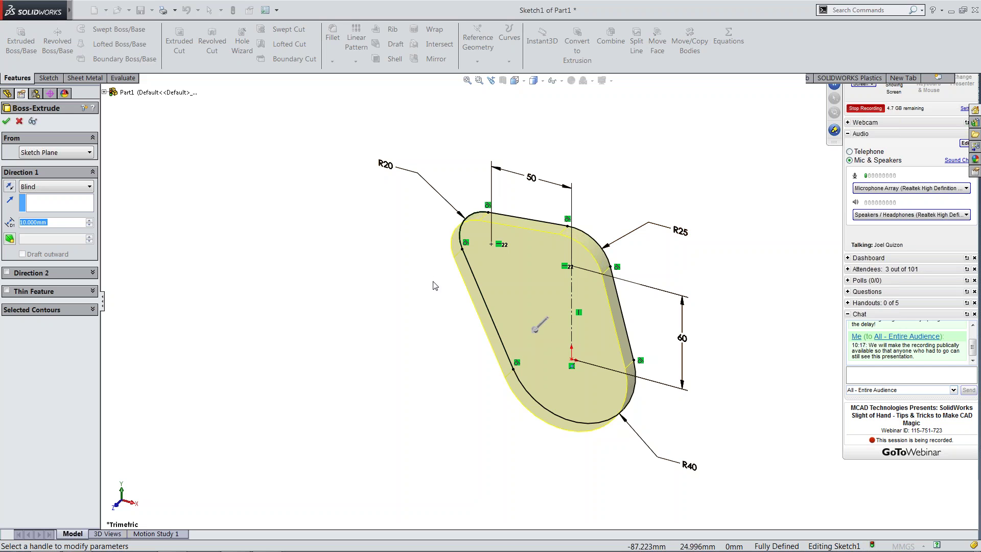
pyautogui.moveTo(376, 278)
pyautogui.mouseDown(button='middle')
pyautogui.moveTo(400, 294)
pyautogui.moveTo(392, 286)
pyautogui.mouseUp(button='middle')
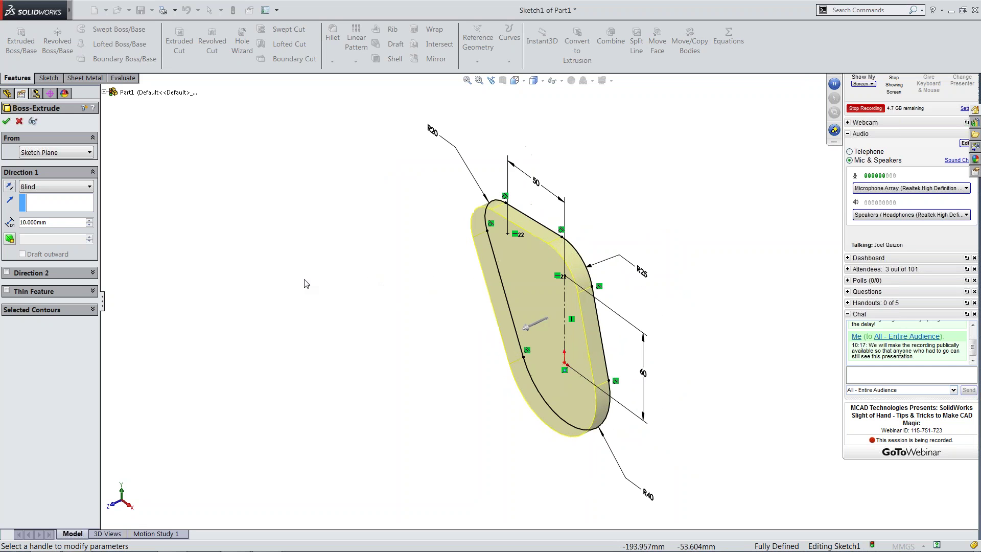
pyautogui.click(80, 189)
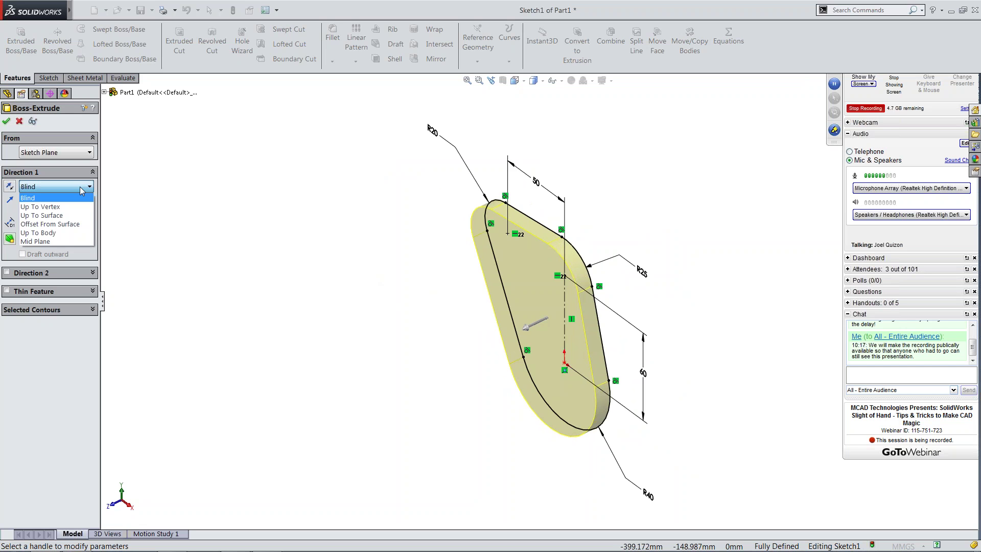
pyautogui.click(52, 244)
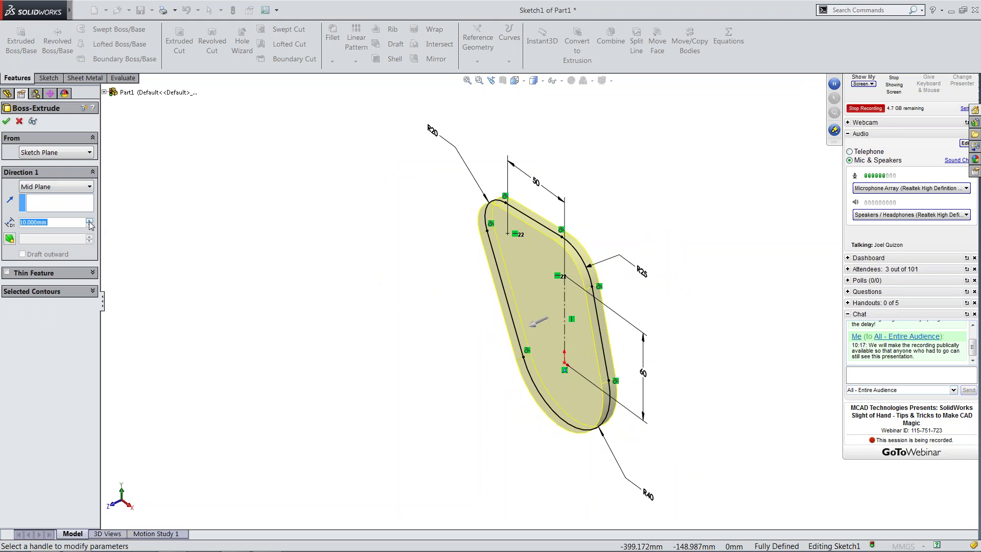
pyautogui.write('2')
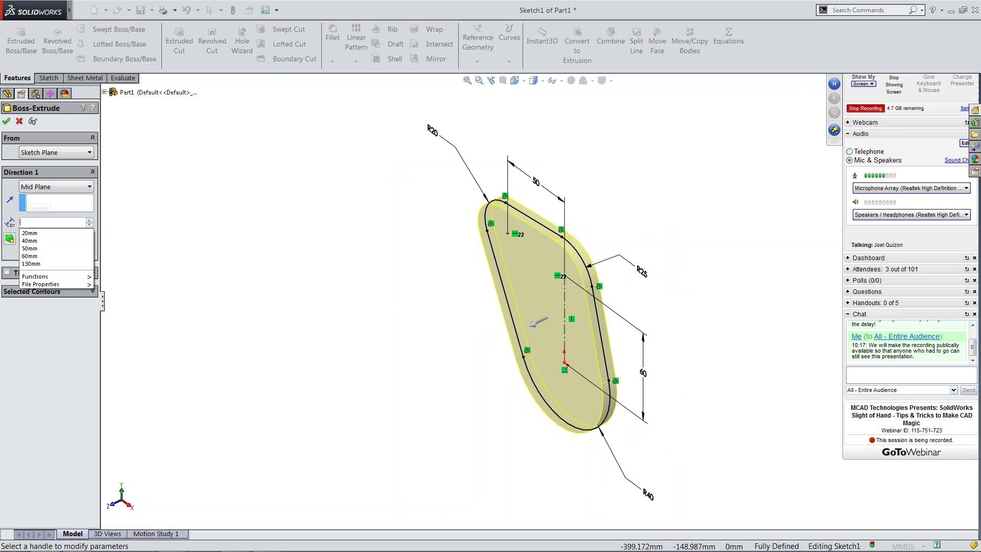
pyautogui.write('5')
pyautogui.press('Return')
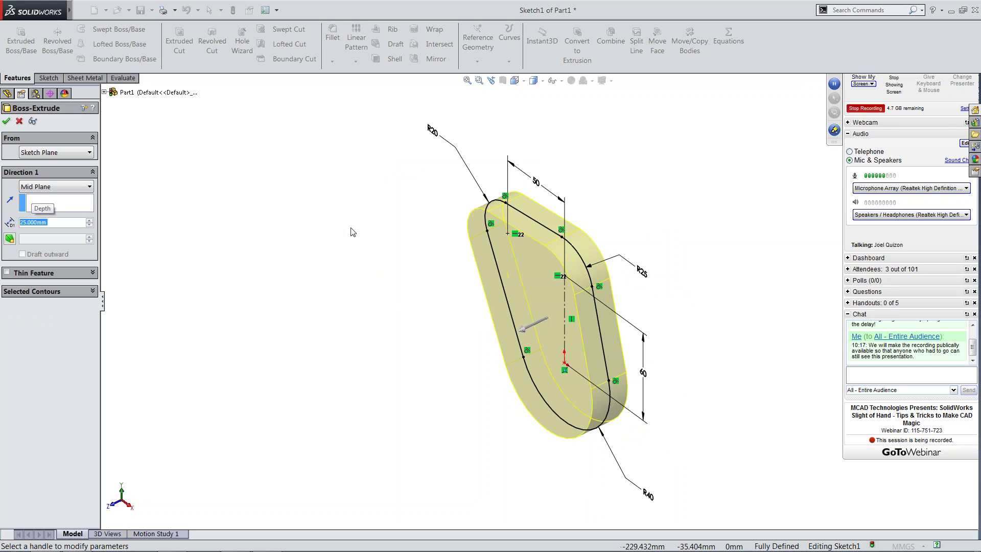
# Step: Set the extrusion's end condition to Blind and complete the feature
pyautogui.moveTo(446, 308); pyautogui.dragTo(471, 313, button='middle')
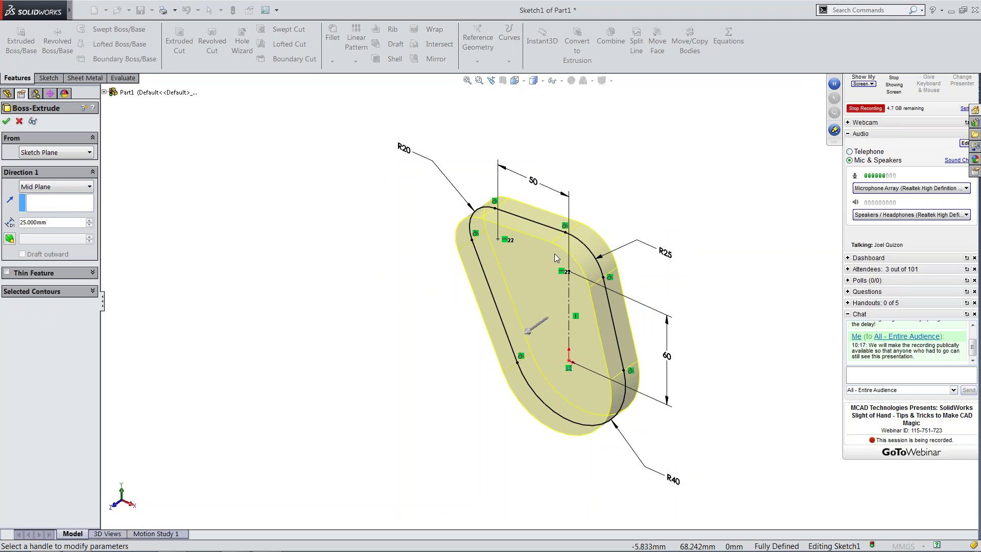
pyautogui.click(74, 187)
pyautogui.click(74, 195)
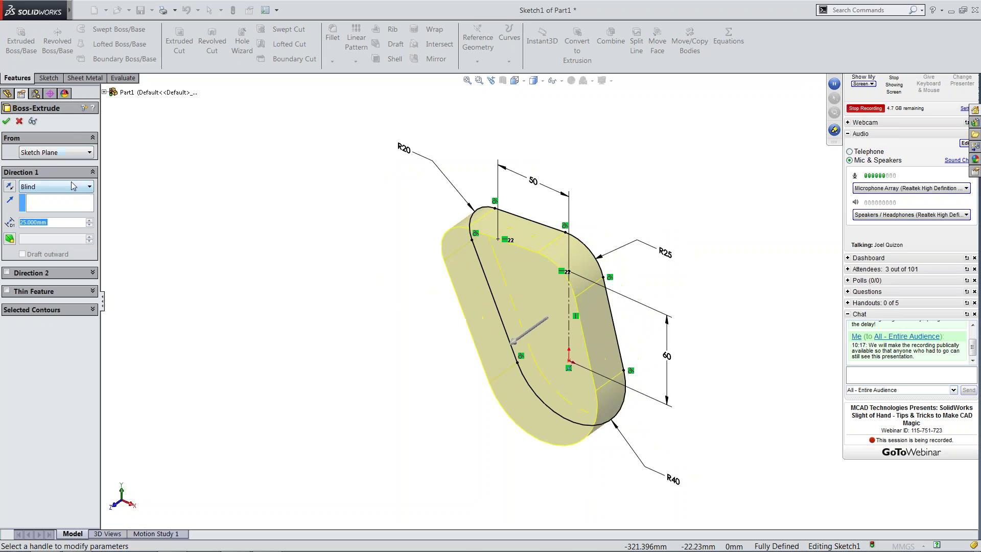
pyautogui.click(6, 121)
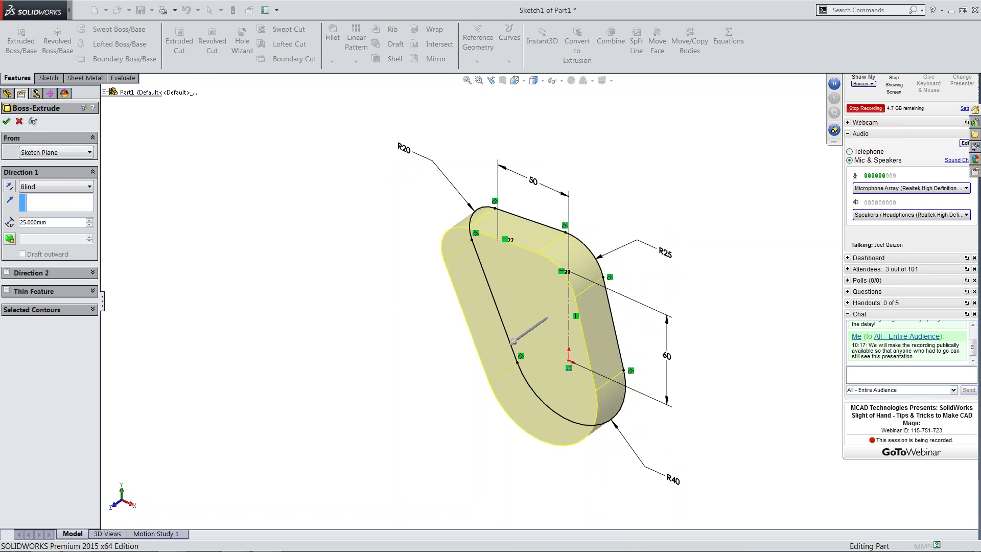
# Step: Edit the extrusion and try adjusting its depth with the model's arrow handle and ruler, ending at 25 mm
pyautogui.click(16, 218)
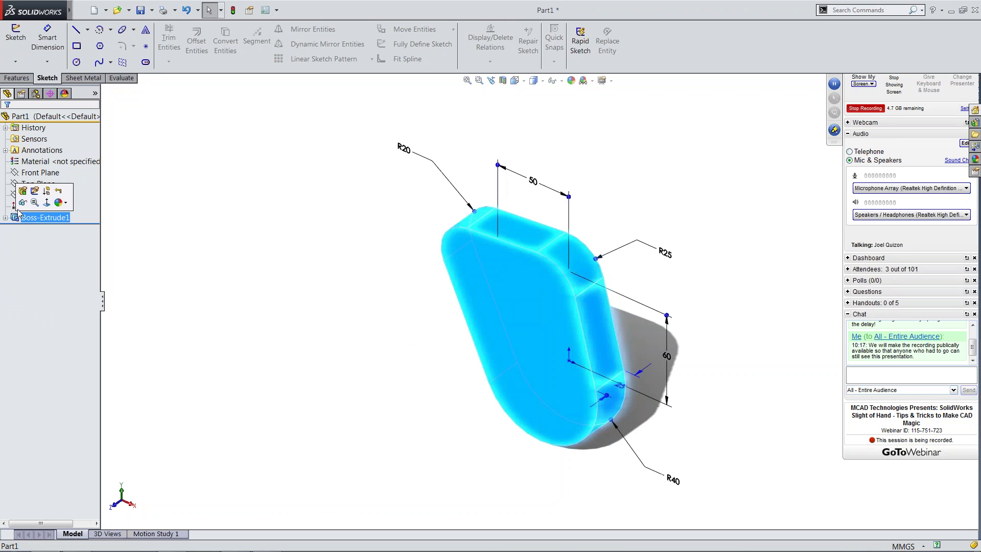
pyautogui.click(23, 191)
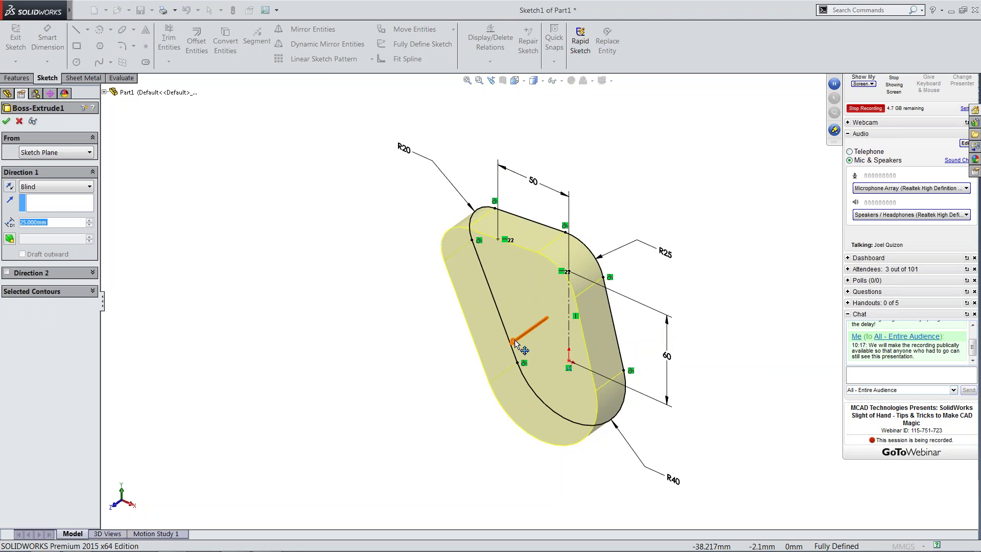
pyautogui.click(514, 340)
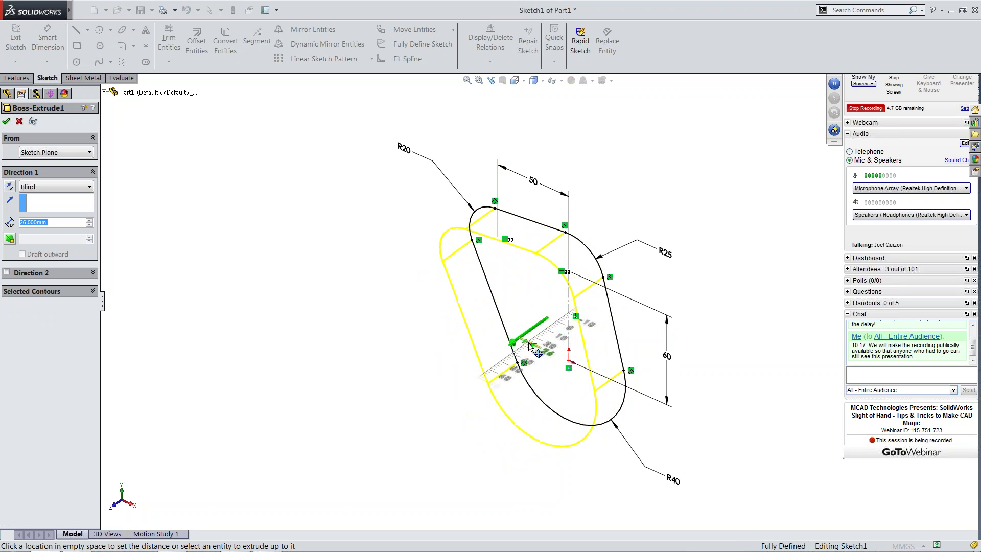
pyautogui.click(529, 342)
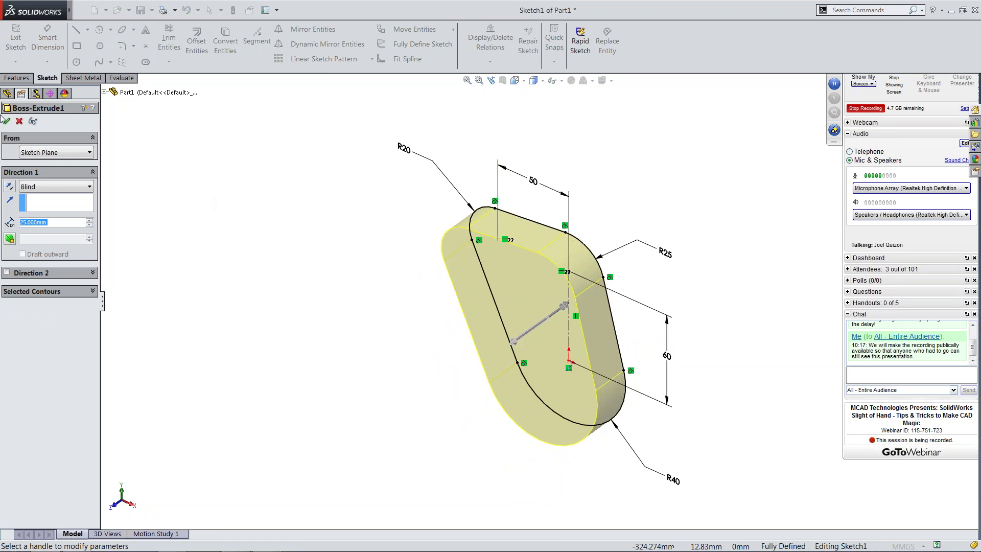
pyautogui.click(7, 121)
pyautogui.click(309, 349)
# Step: Edit the extrusion to add an inward draft with an angle of 2 degrees
pyautogui.moveTo(442, 365); pyautogui.dragTo(390, 361, button='middle')
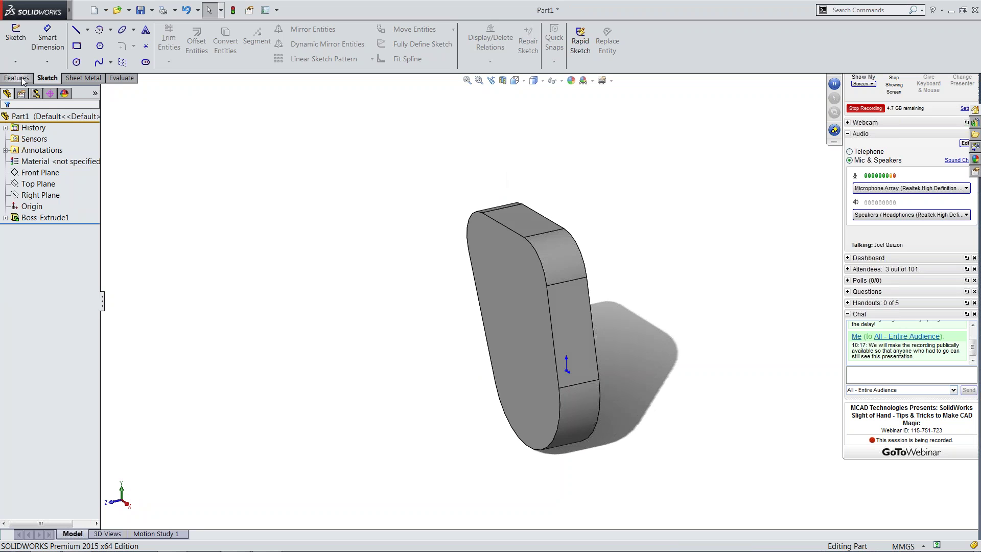
pyautogui.moveTo(511, 301); pyautogui.dragTo(489, 266, button='middle')
pyautogui.scroll(-3, 489, 266)
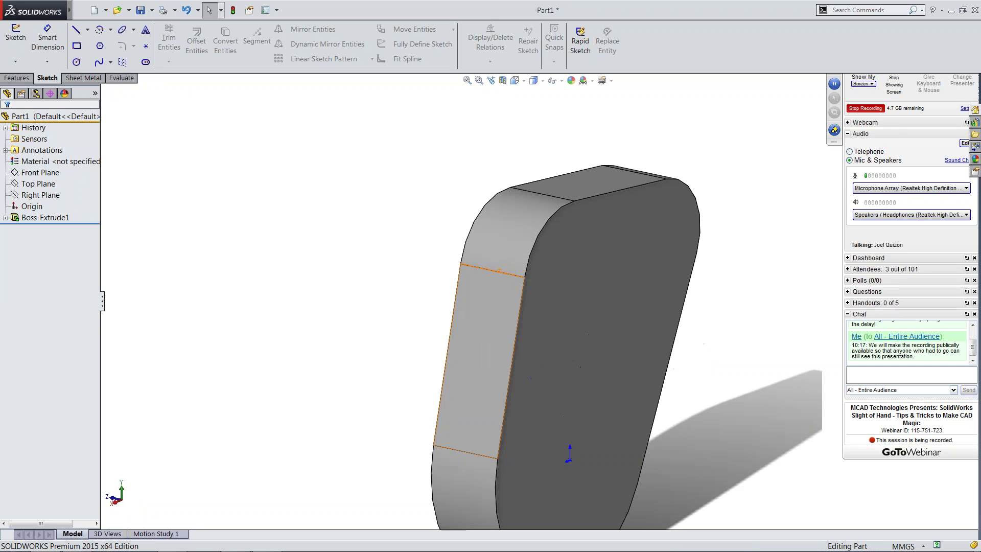
pyautogui.click(31, 80)
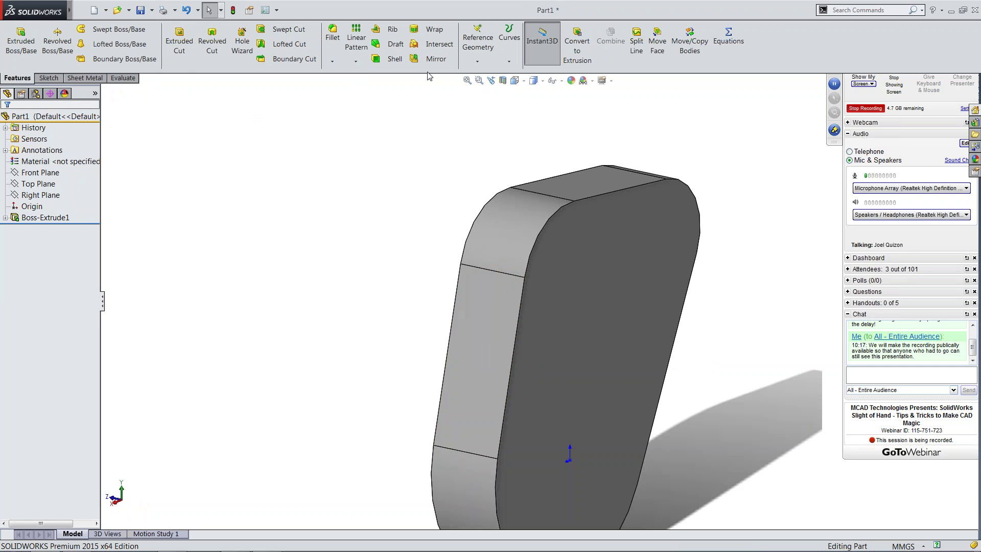
pyautogui.click(31, 217)
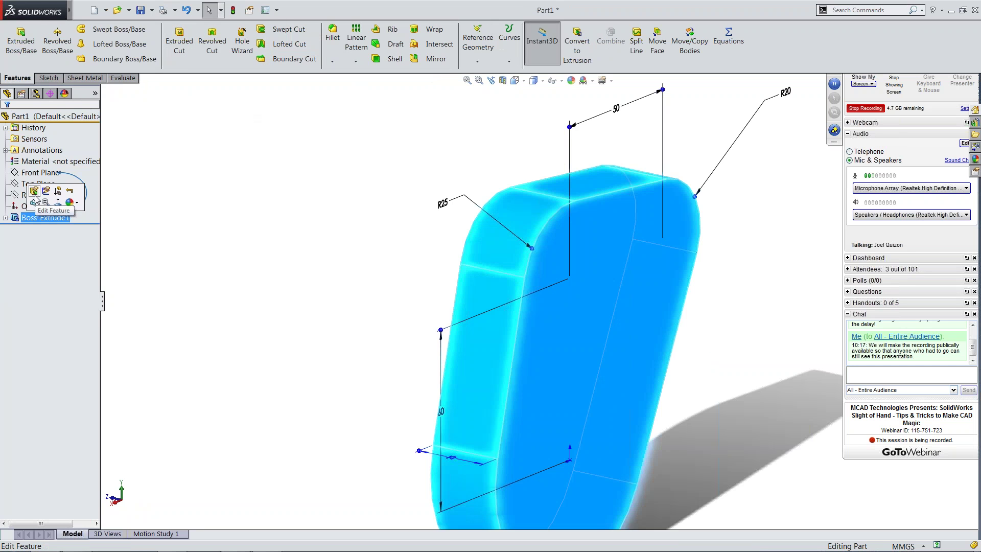
pyautogui.click(36, 194)
pyautogui.click(9, 238)
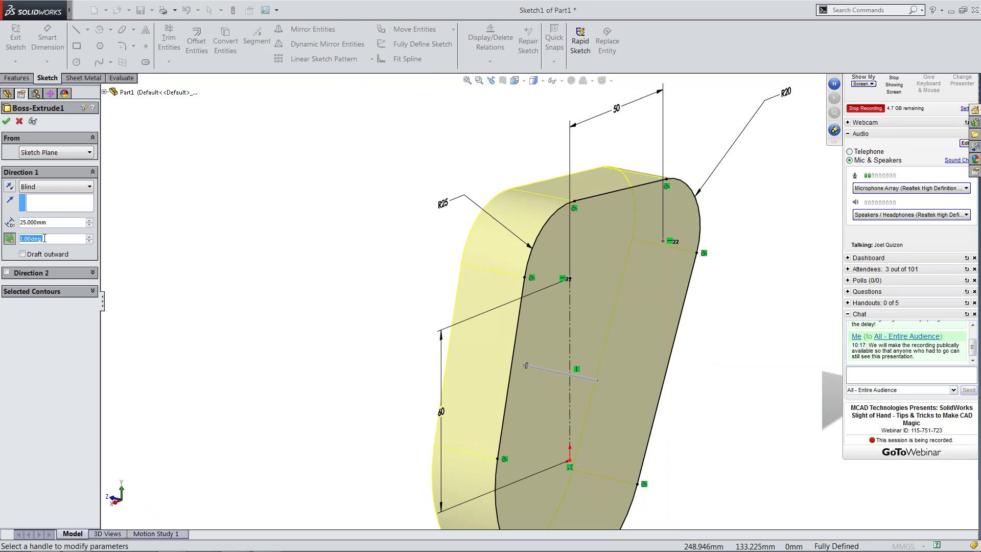
pyautogui.scroll(1, 45, 239)
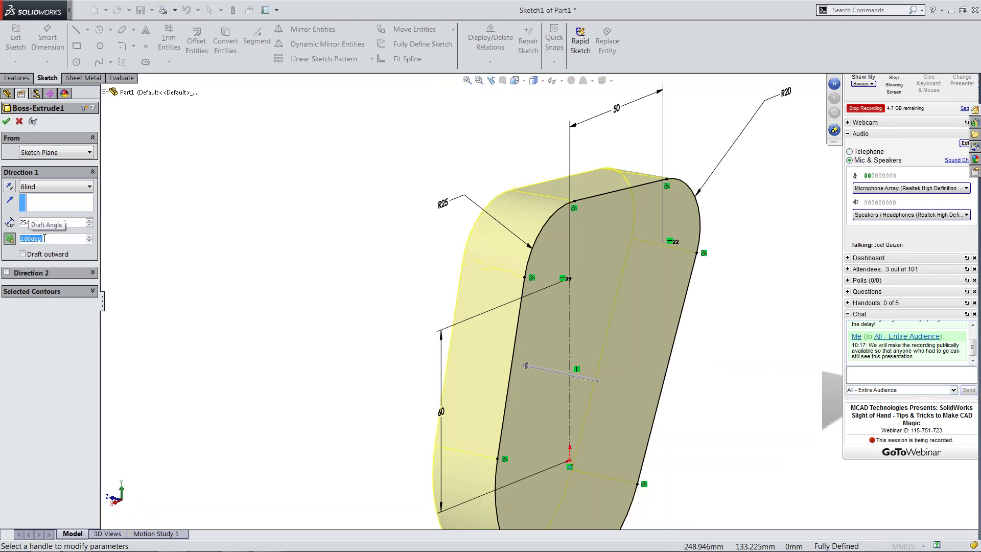
pyautogui.click(7, 121)
# Step: Shell the body with a 10 mm wall thickness, removing the large back face on the sketch plane
pyautogui.moveTo(386, 263); pyautogui.dragTo(447, 236, button='middle')
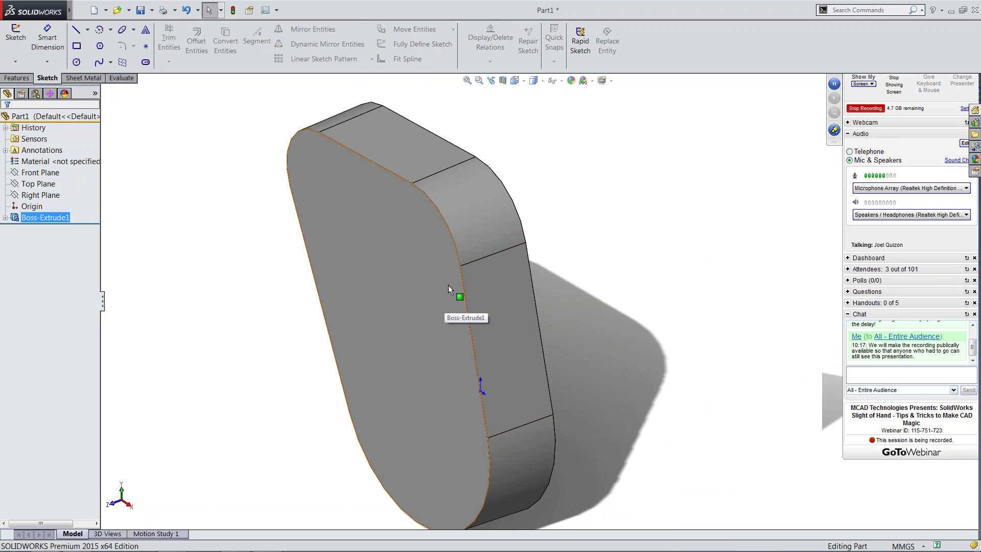
pyautogui.click(16, 78)
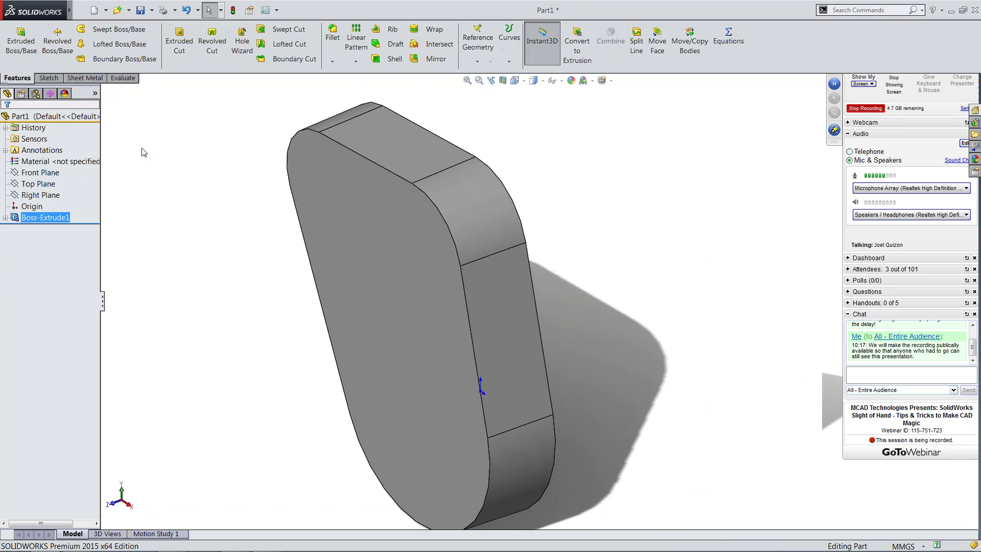
pyautogui.click(394, 59)
pyautogui.moveTo(536, 204); pyautogui.dragTo(553, 239, button='middle')
pyautogui.click(553, 239)
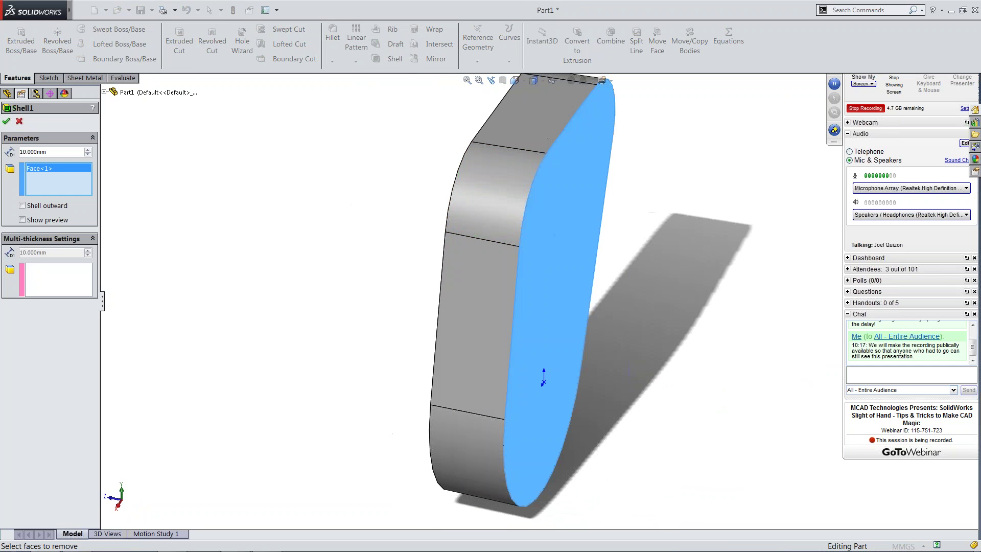
pyautogui.click(5, 122)
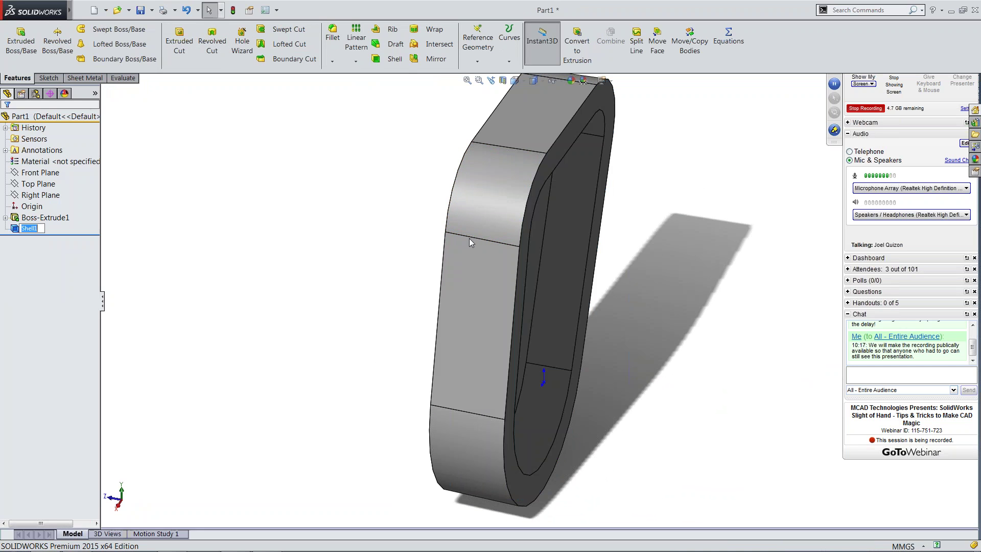
# Step: Edit the shell feature and set its wall thickness to 5 mm
pyautogui.moveTo(642, 254); pyautogui.dragTo(618, 235, button='middle')
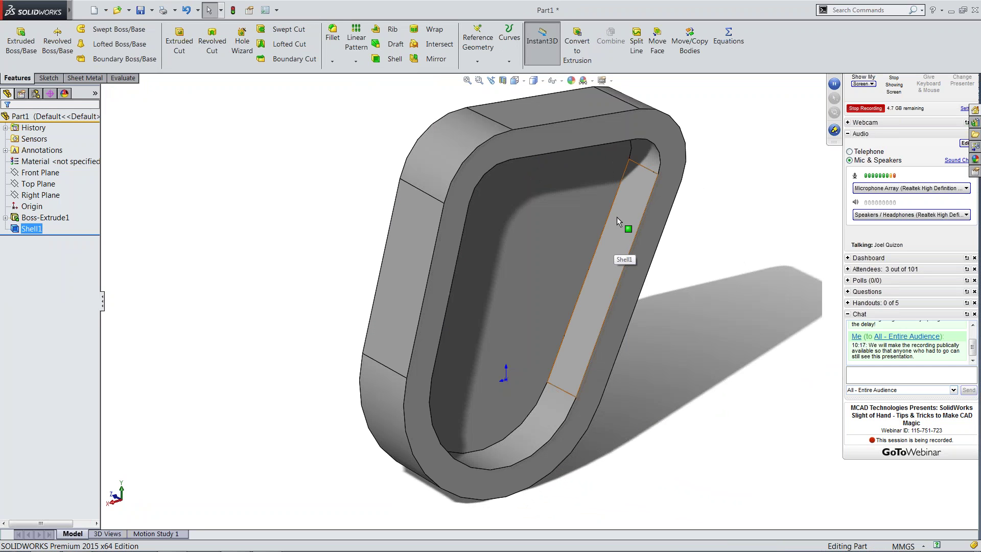
pyautogui.moveTo(417, 241); pyautogui.dragTo(587, 246, button='middle')
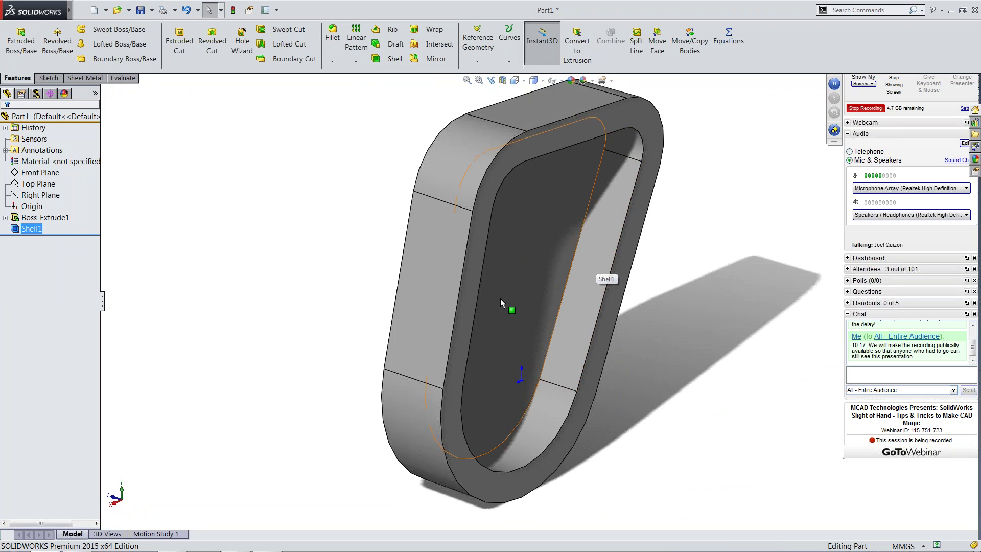
pyautogui.click(28, 228)
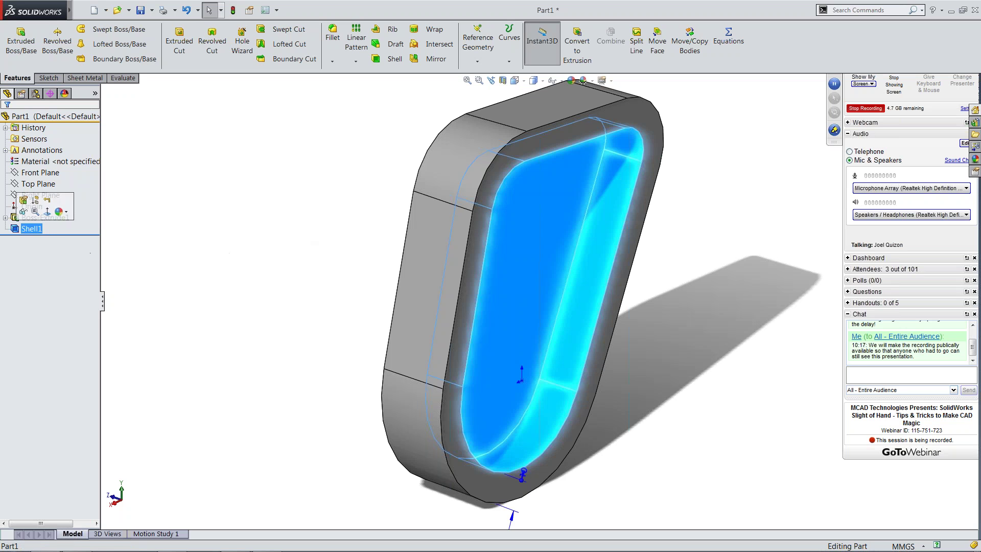
pyautogui.click(24, 203)
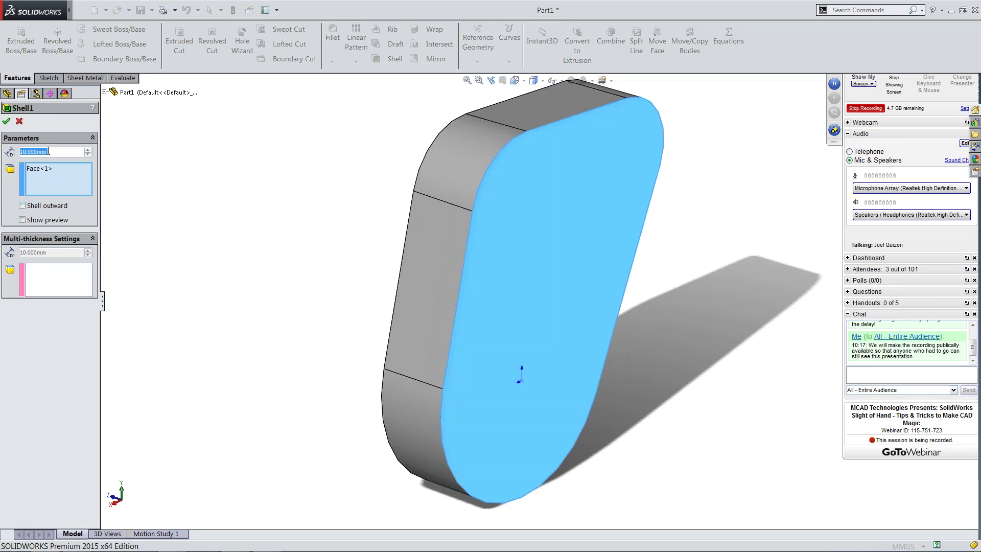
pyautogui.write('15')
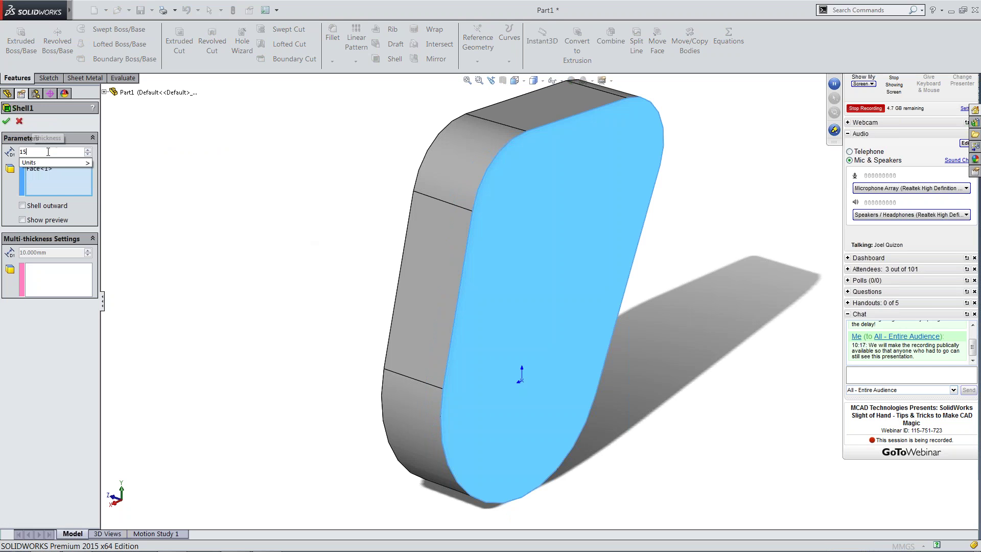
pyautogui.press('BackSpace')
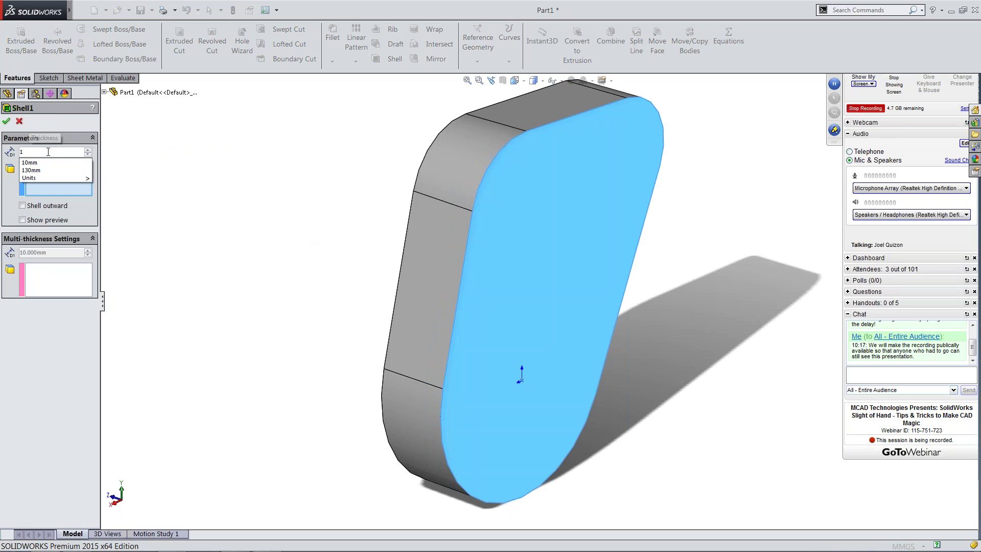
pyautogui.press('BackSpace')
pyautogui.write('5')
# Step: Add a multi-thickness setting of 15 mm for the large closed face opposite the removed one and complete the shell
pyautogui.click(31, 275)
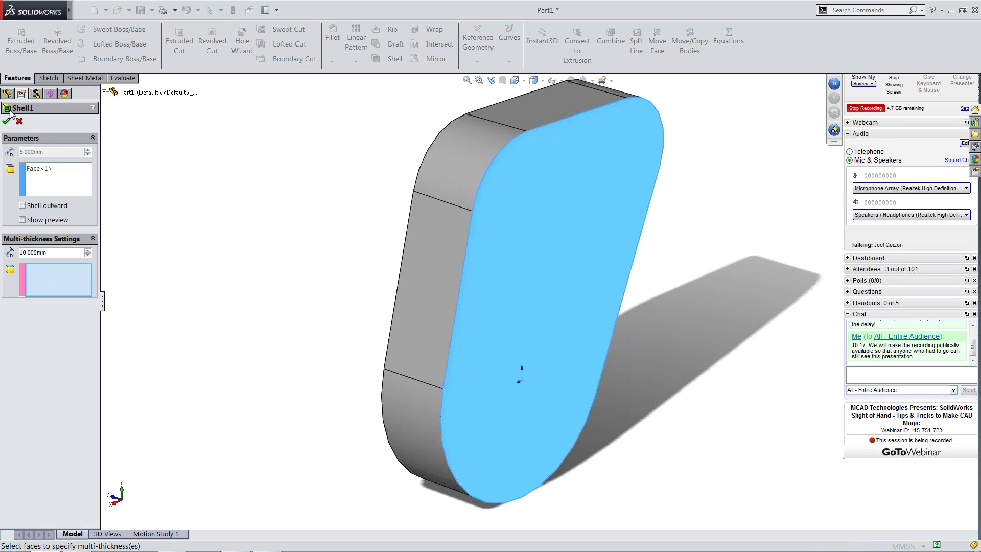
pyautogui.moveTo(325, 273); pyautogui.dragTo(267, 303, button='middle')
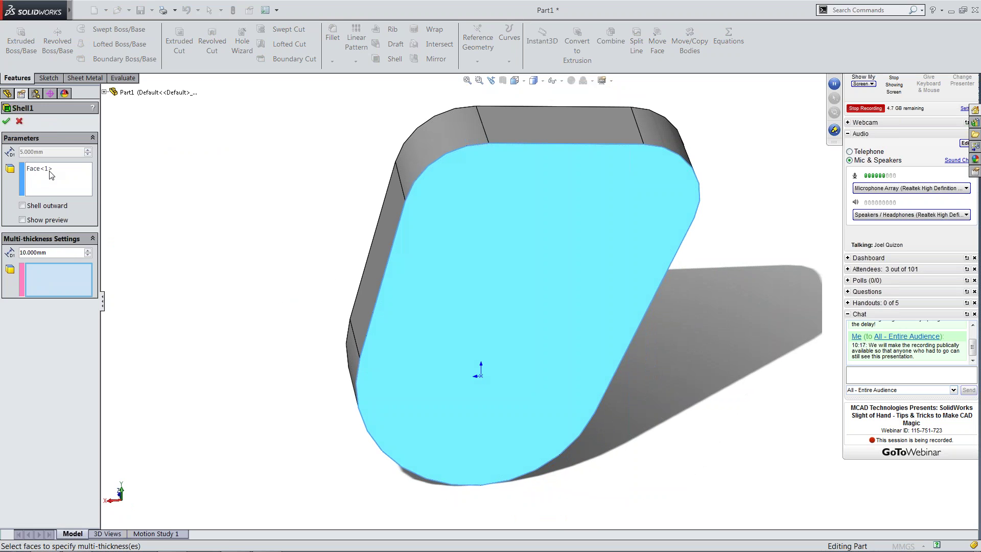
pyautogui.moveTo(202, 217); pyautogui.dragTo(332, 237, button='middle')
pyautogui.scroll(-1, 459, 246)
pyautogui.scroll(1, 471, 243)
pyautogui.click(471, 234)
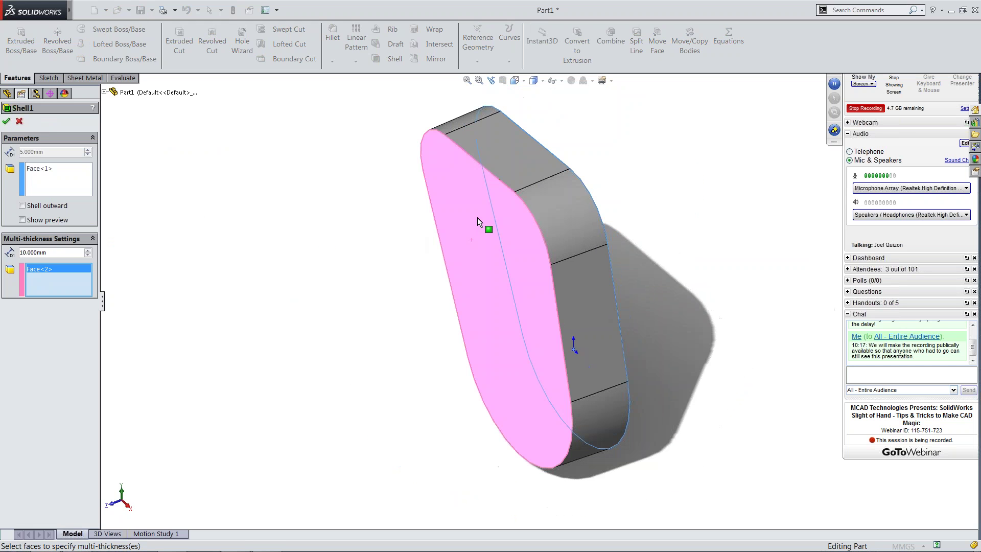
pyautogui.doubleClick(43, 253)
pyautogui.write('15')
pyautogui.press('Return')
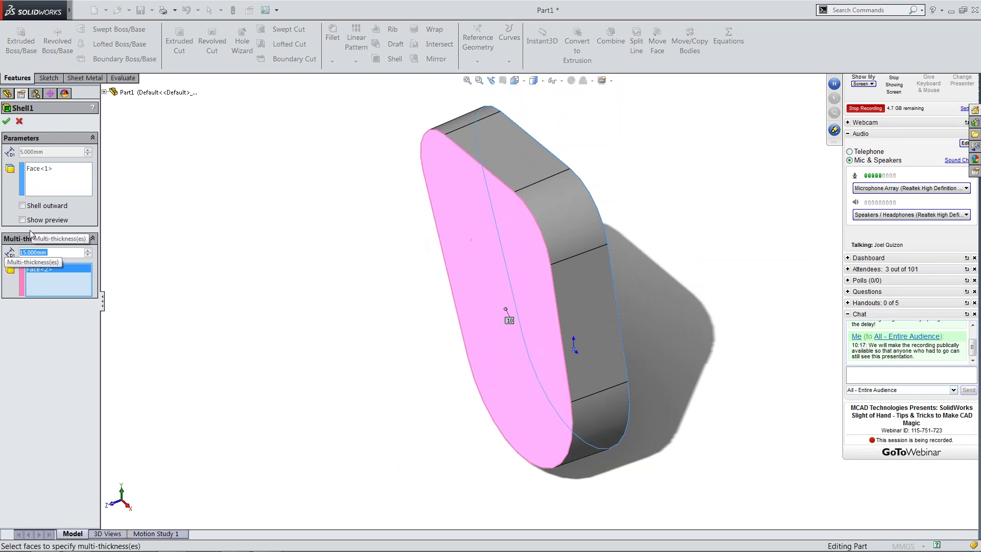
pyautogui.click(6, 121)
# Step: Examine the shelled body from its open and closed sides and review the shell feature's thickness settings
pyautogui.moveTo(555, 244); pyautogui.dragTo(453, 225, button='middle')
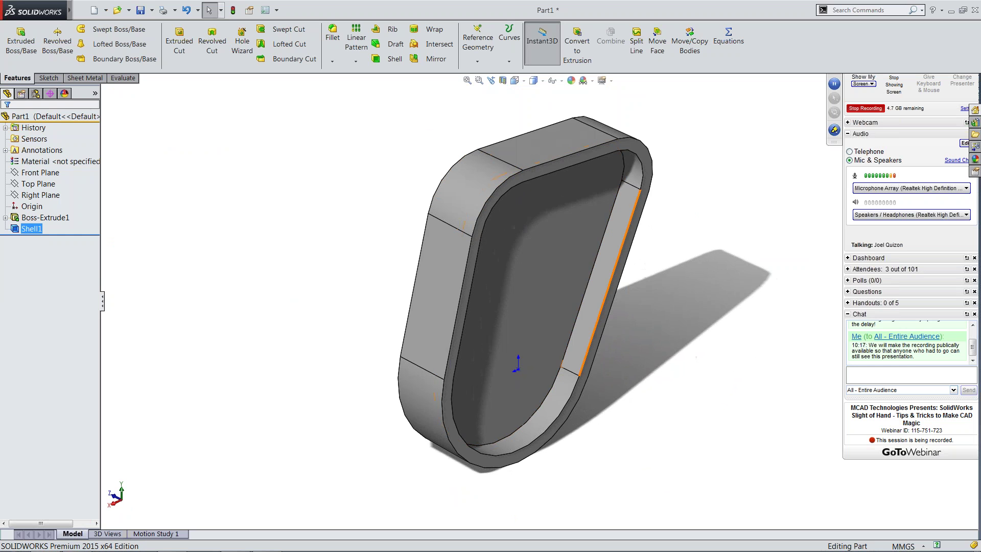
pyautogui.moveTo(638, 164); pyautogui.dragTo(751, 169, button='middle')
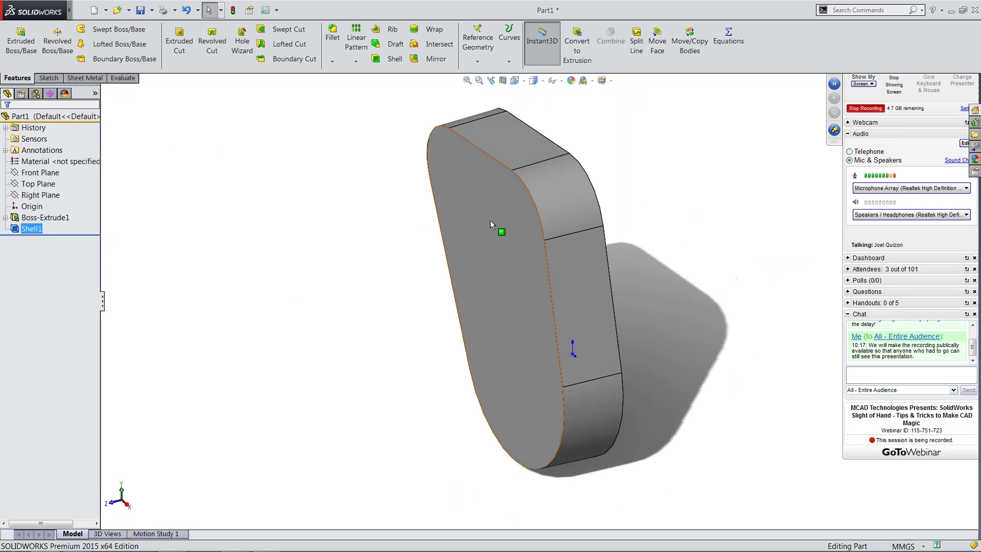
pyautogui.moveTo(551, 329); pyautogui.dragTo(418, 318, button='middle')
pyautogui.click(33, 230)
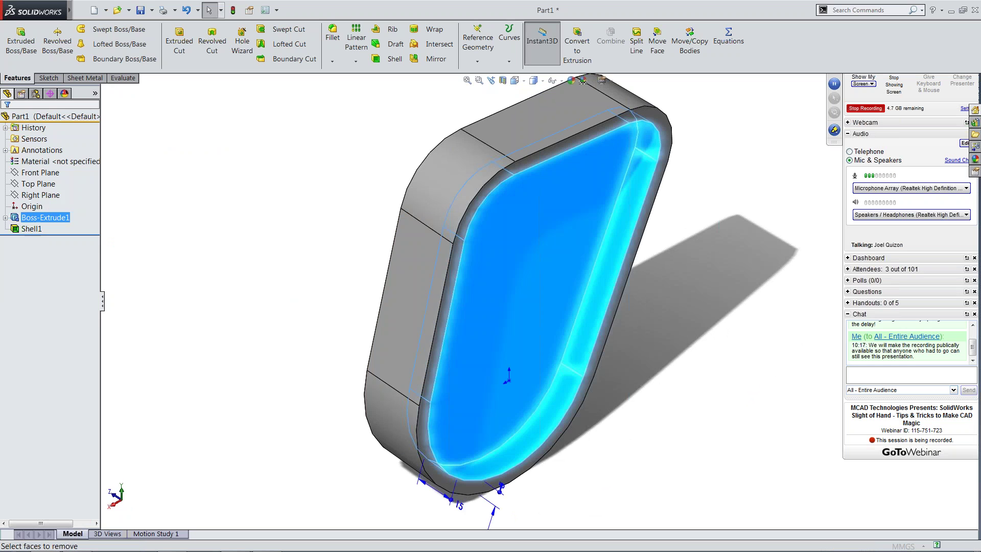
pyautogui.click(43, 202)
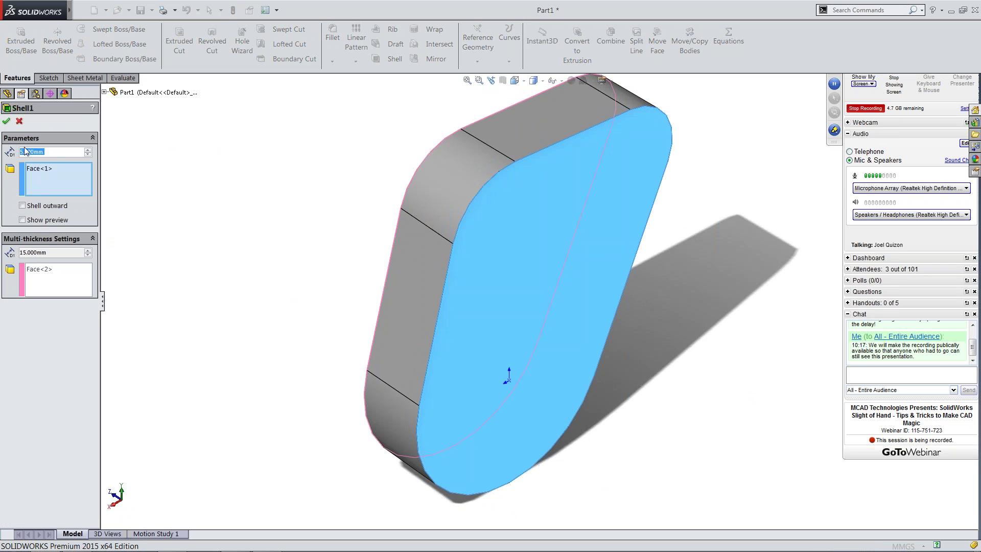
pyautogui.click(18, 118)
pyautogui.moveTo(240, 293); pyautogui.dragTo(365, 297, button='middle')
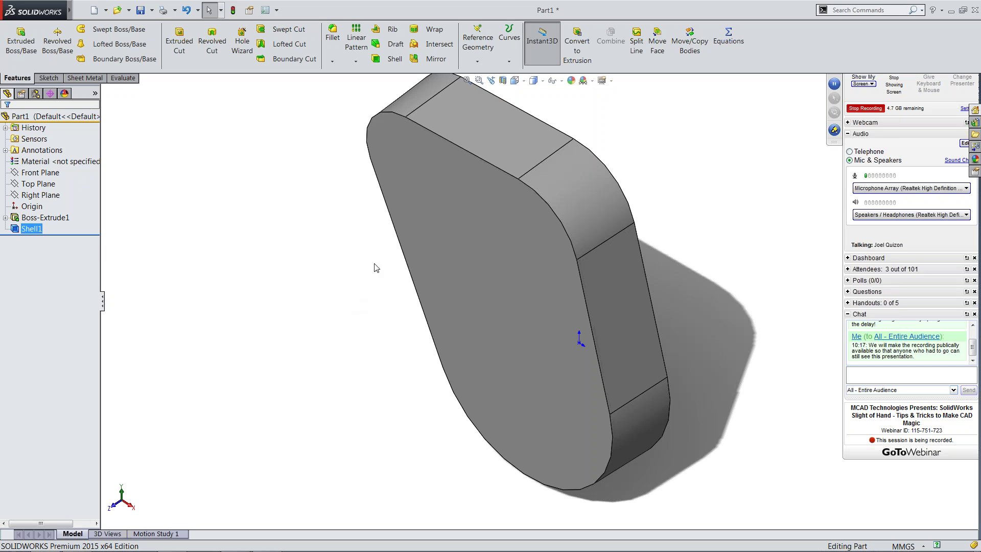
pyautogui.click(332, 36)
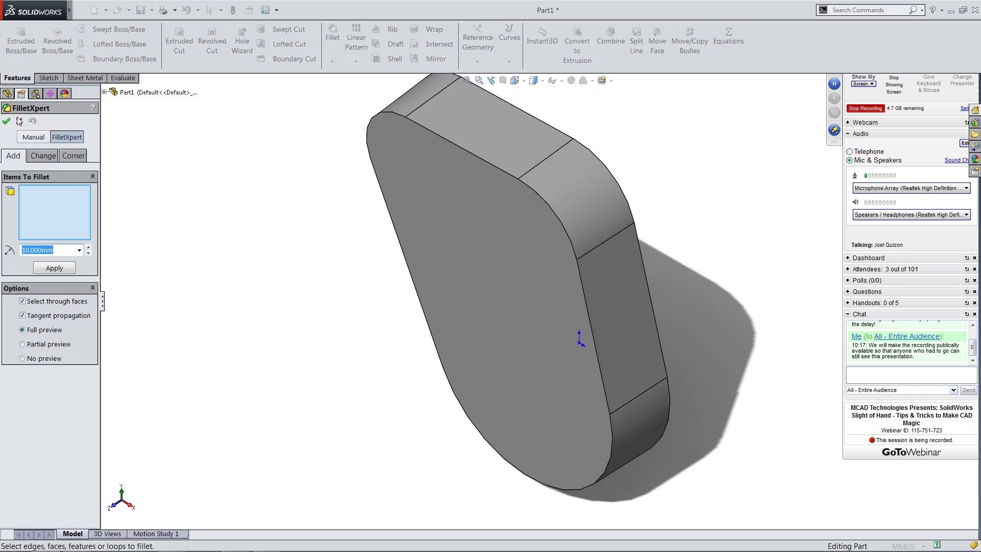
pyautogui.click(33, 138)
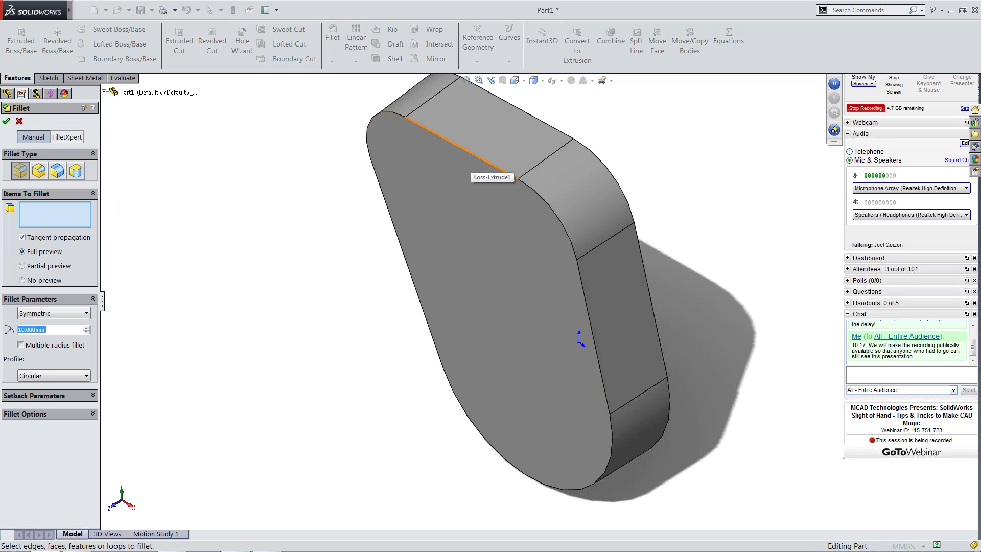
pyautogui.rightClick(472, 153)
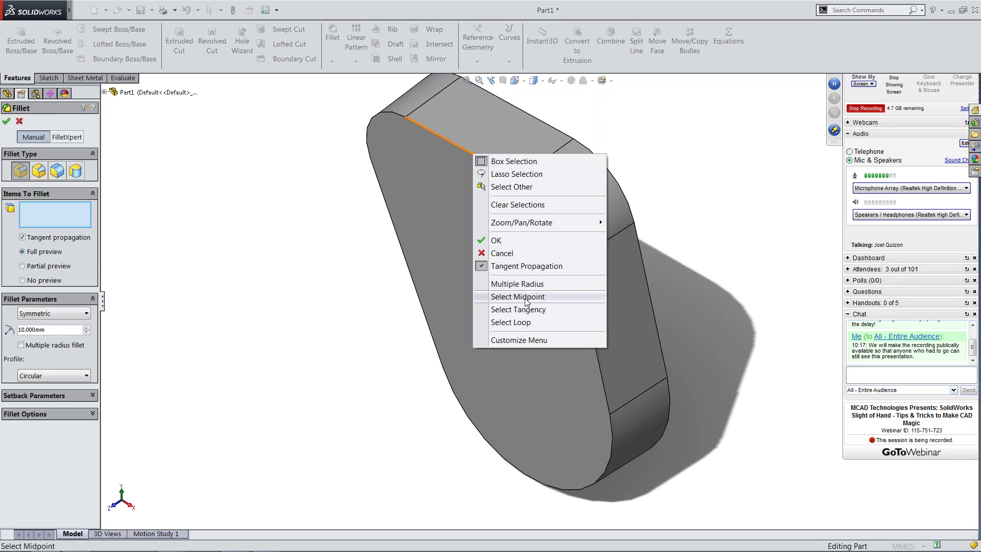
pyautogui.click(419, 172)
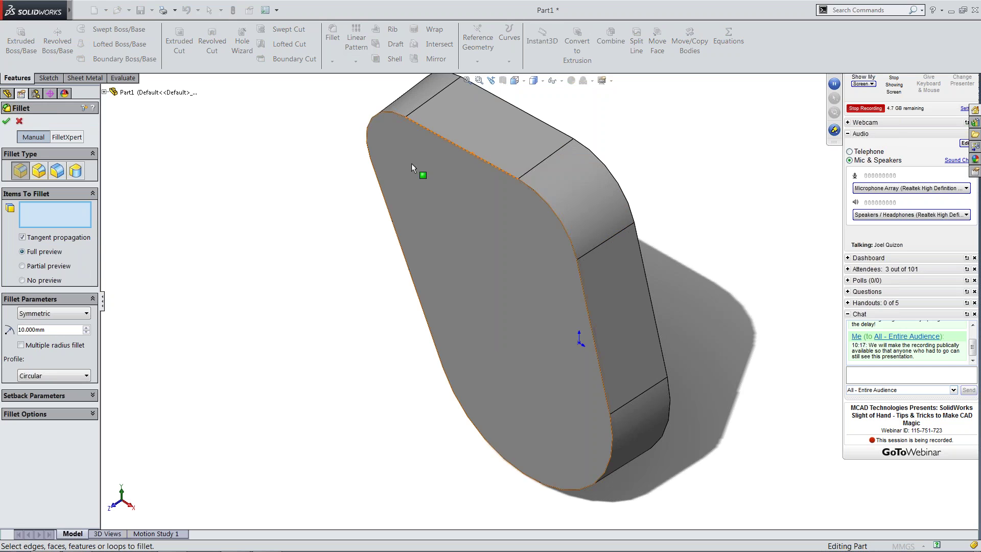
pyautogui.click(448, 141)
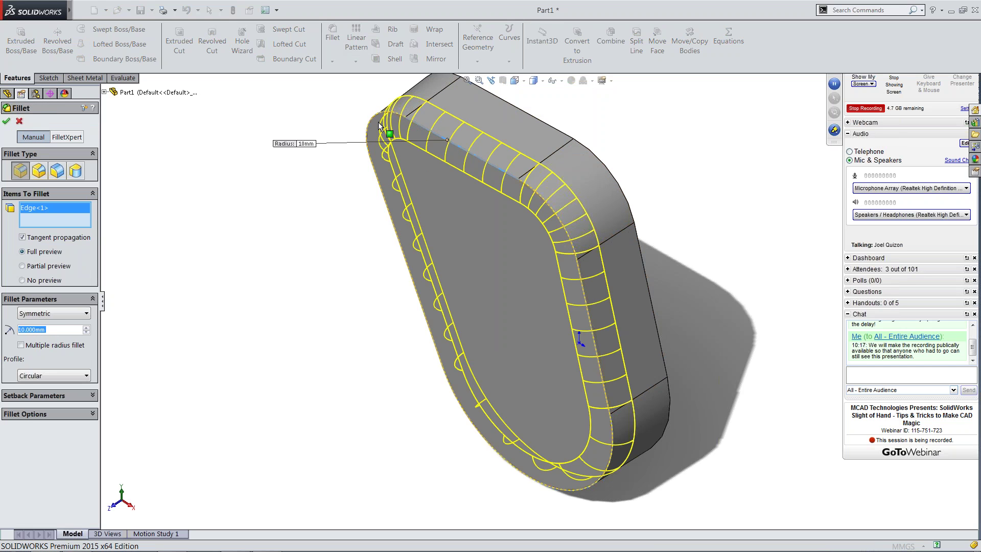
pyautogui.rightClick(41, 207)
pyautogui.click(60, 221)
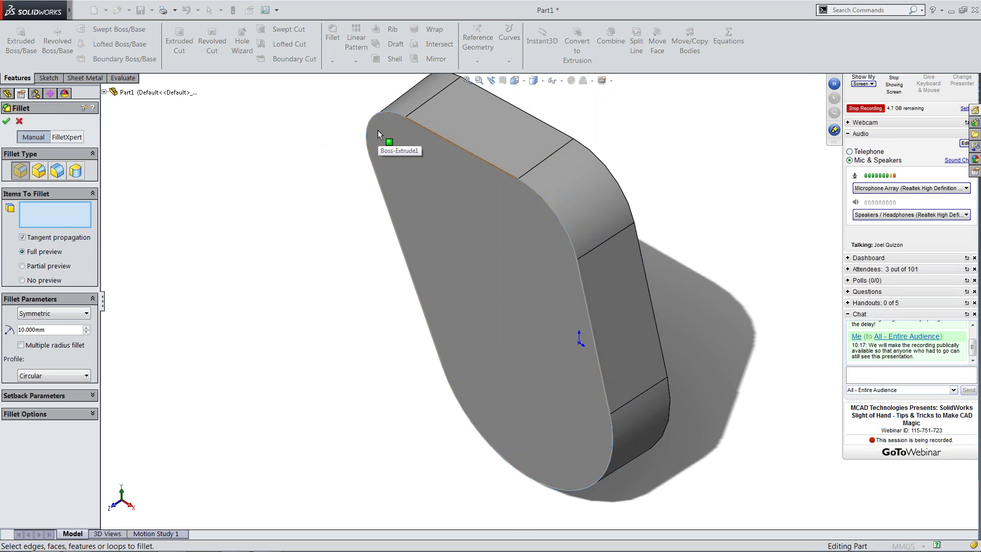
pyautogui.moveTo(378, 130); pyautogui.dragTo(464, 134, button='middle')
pyautogui.click(469, 134)
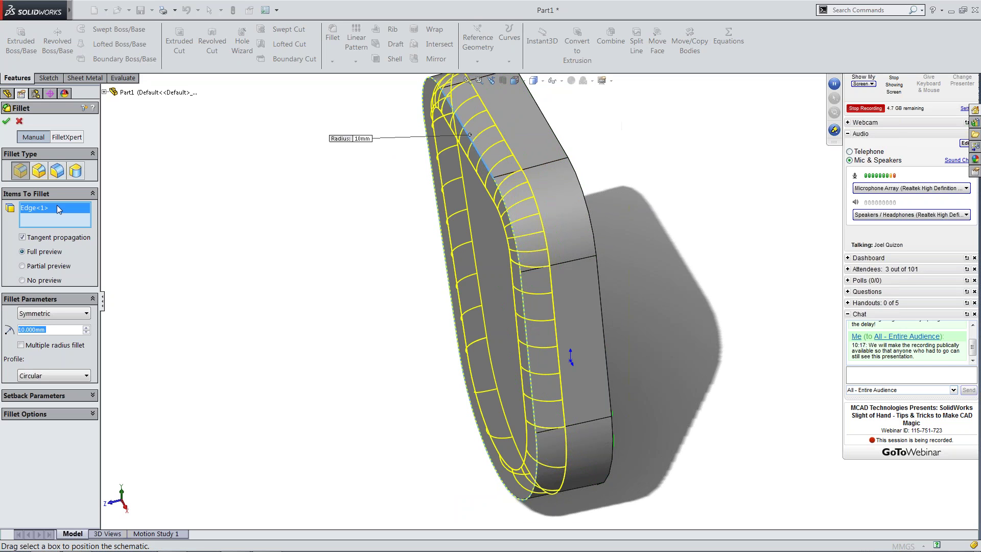
pyautogui.rightClick(49, 217)
pyautogui.click(64, 221)
pyautogui.moveTo(389, 266); pyautogui.dragTo(526, 237, button='middle')
pyautogui.scroll(5, 525, 237)
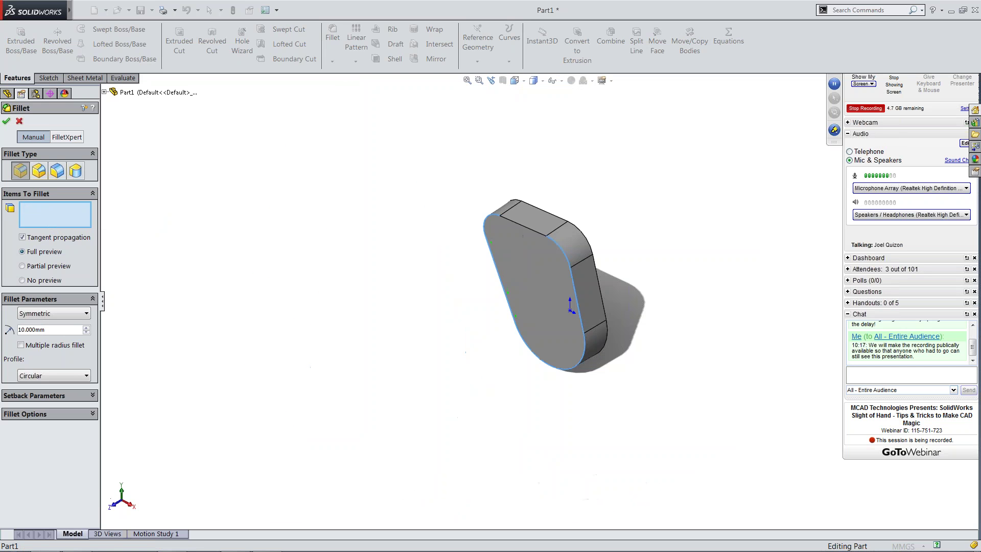
pyautogui.scroll(-3, 526, 235)
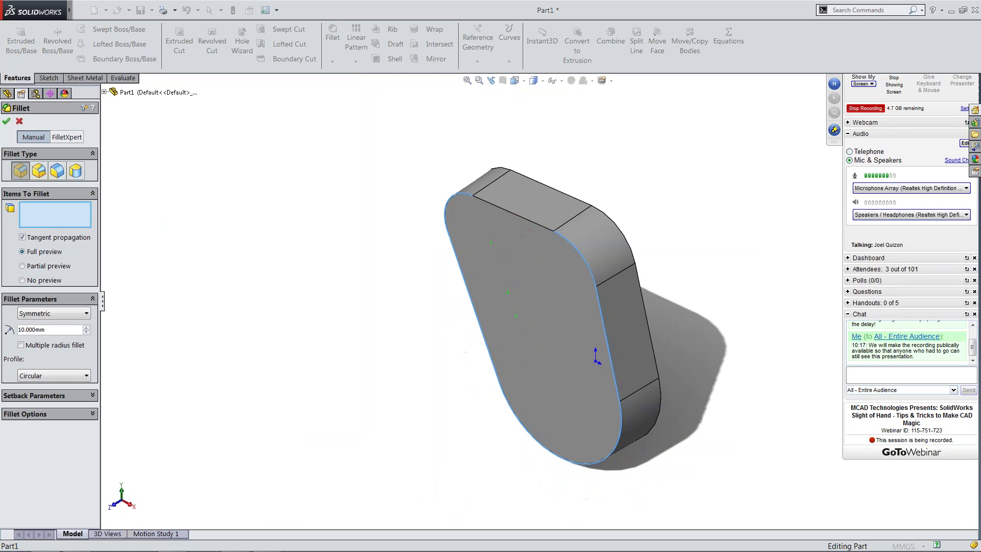
pyautogui.click(19, 121)
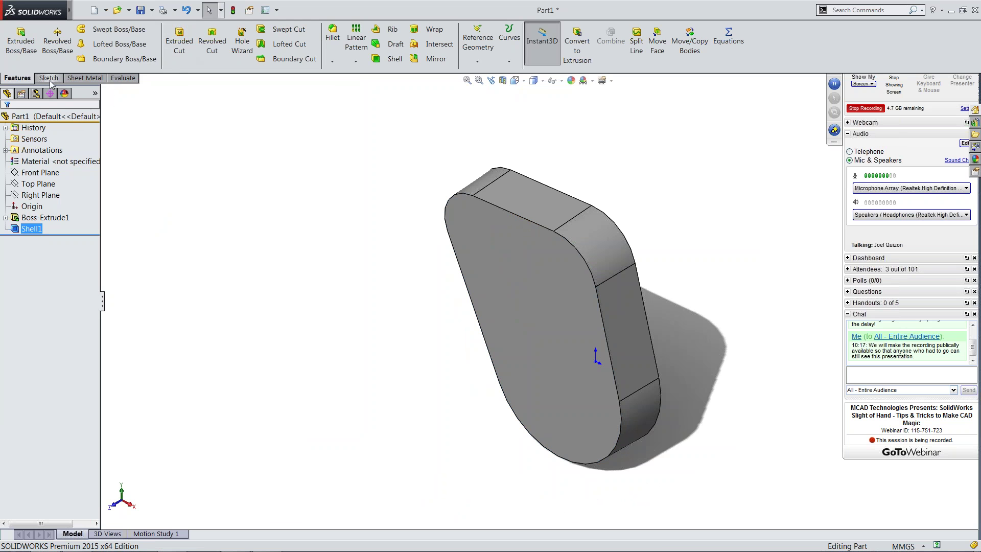
# Step: Sketch a center rectangle of about 75 by 65 mm on the Top Plane, clear of the shelled body
pyautogui.click(32, 184)
pyautogui.click(41, 175)
pyautogui.moveTo(260, 149); pyautogui.dragTo(266, 185, button='right')
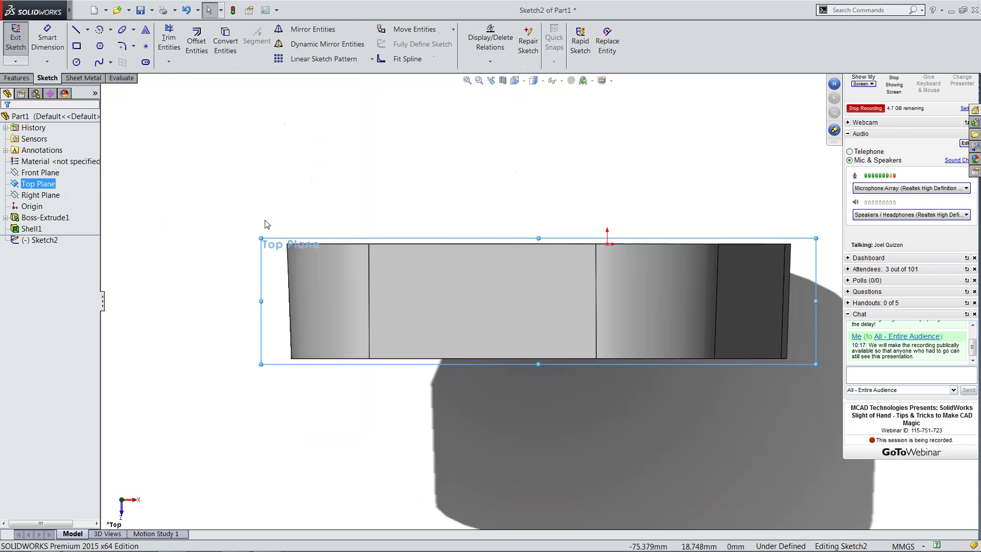
pyautogui.scroll(3, 256, 272)
pyautogui.click(239, 251)
pyautogui.click(308, 311)
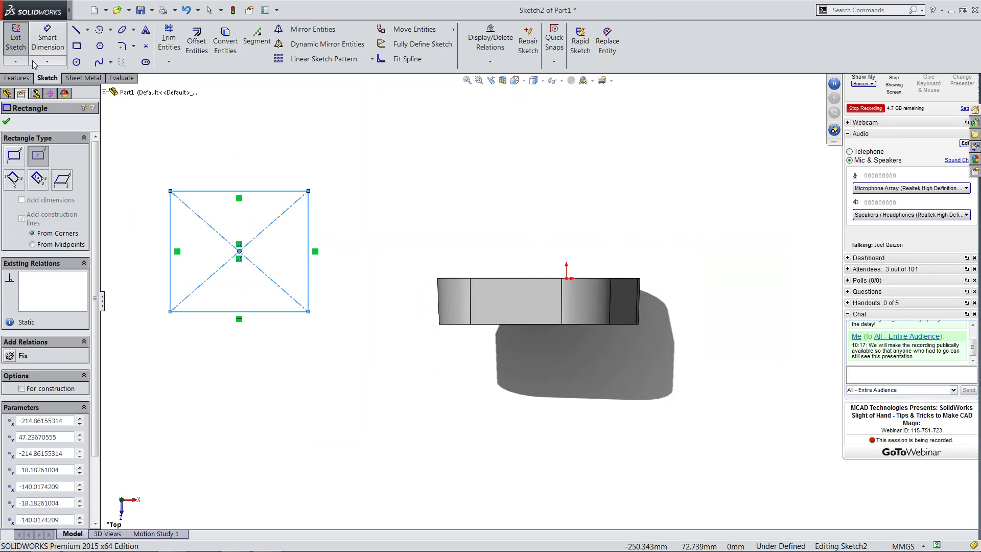
# Step: Extrude the rectangle upward as a Blind boss 61 mm deep using the arrow handle and ruler
pyautogui.click(18, 78)
pyautogui.click(21, 45)
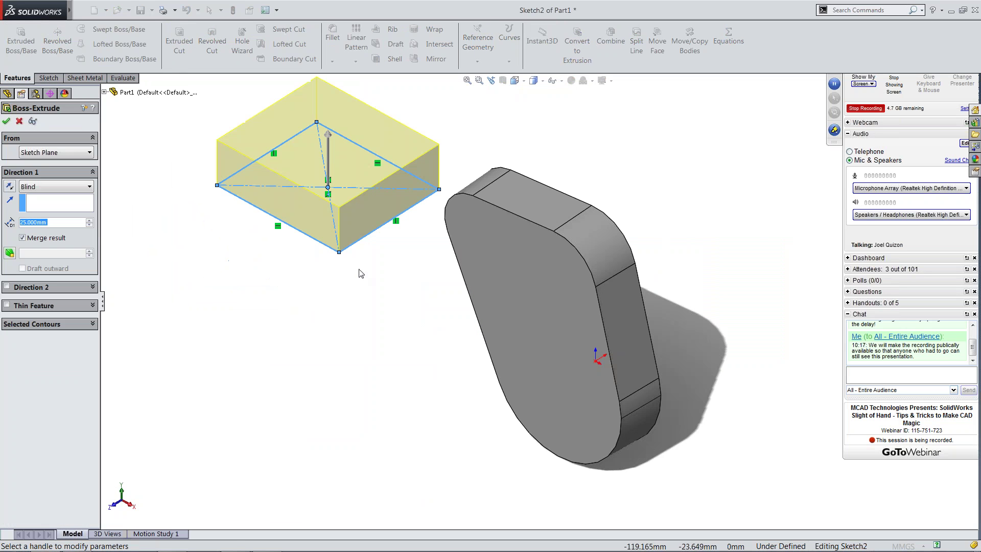
pyautogui.click(328, 135)
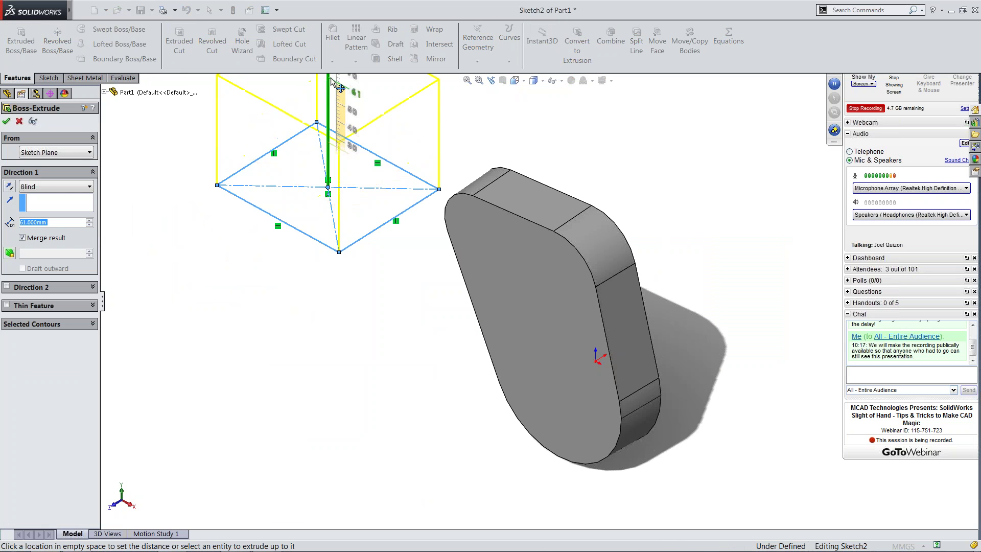
pyautogui.click(333, 78)
pyautogui.click(5, 121)
pyautogui.scroll(3, 394, 257)
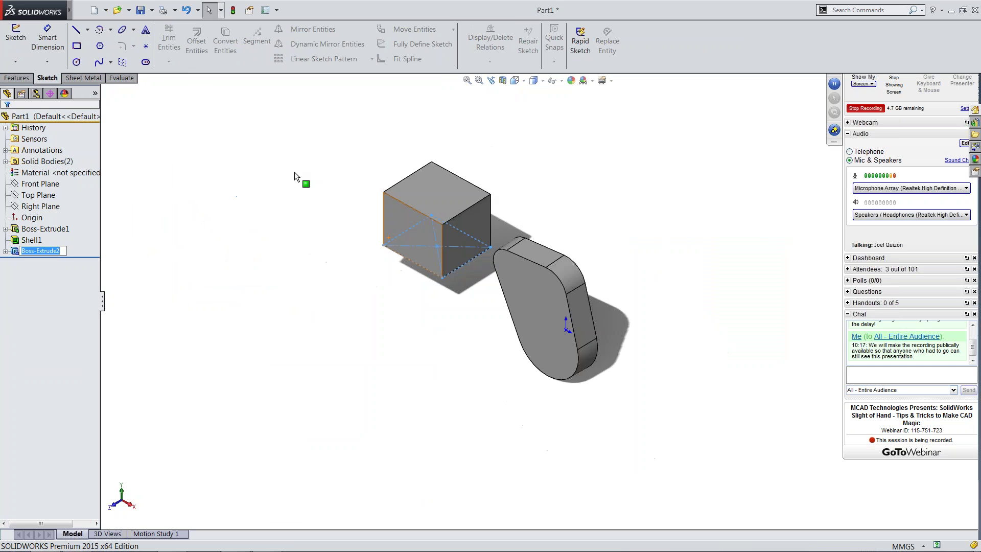
# Step: Examine the context shortcuts offered for the block's upper face, including their customization option
pyautogui.moveTo(394, 256); pyautogui.dragTo(409, 180, button='middle')
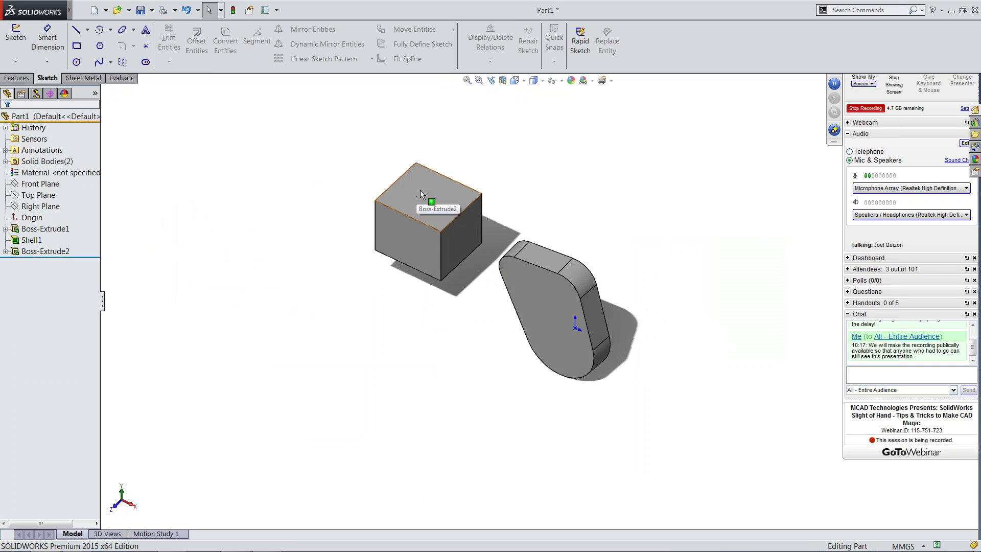
pyautogui.click(420, 188)
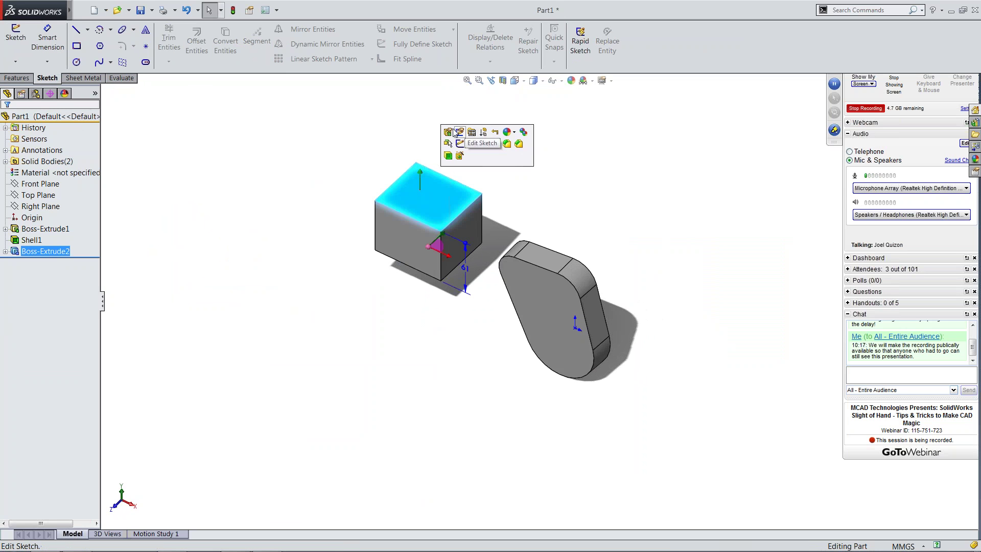
pyautogui.press('Escape')
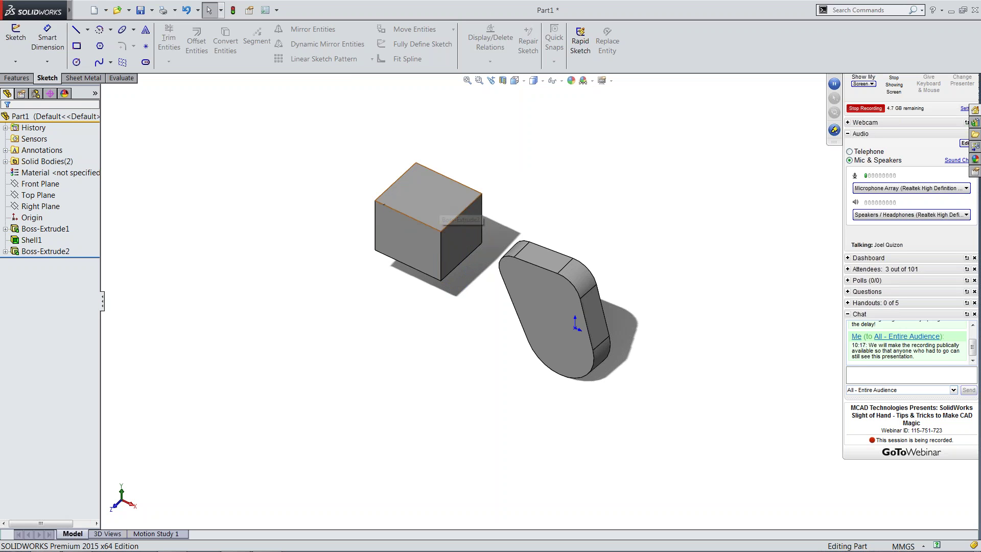
pyautogui.click(429, 194)
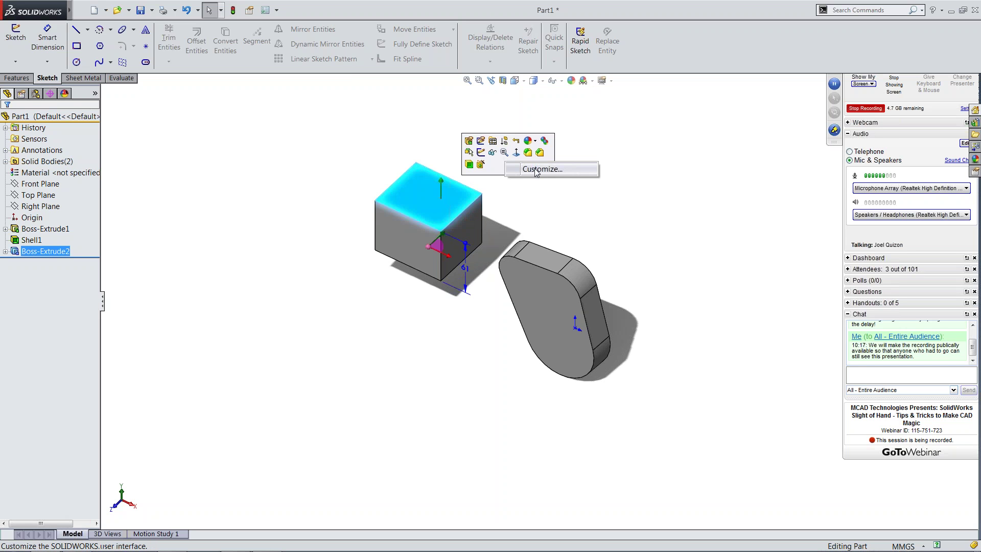
pyautogui.press('Escape')
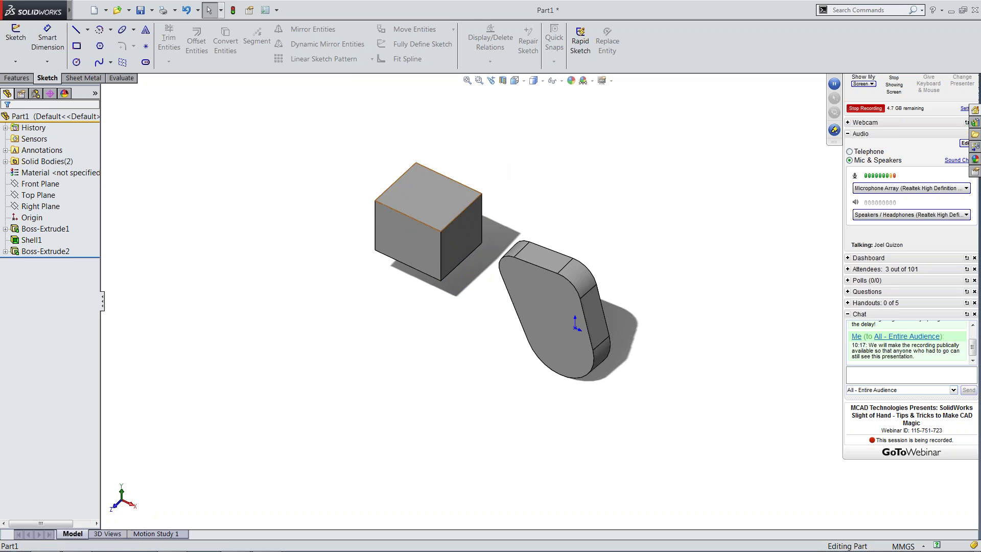
# Step: Shell the block to a 5 mm wall thickness with its upper face removed
pyautogui.click(454, 187)
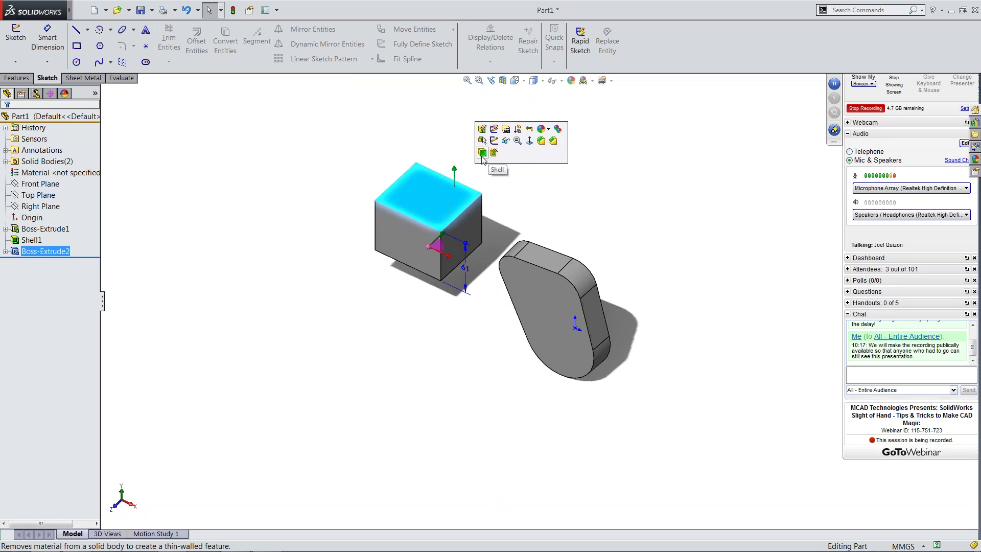
pyautogui.click(482, 153)
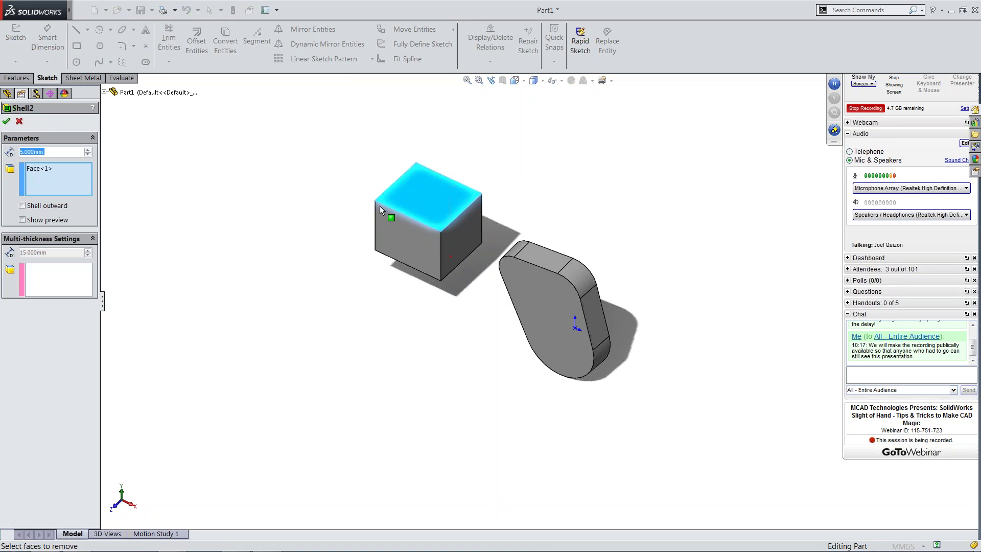
pyautogui.click(6, 121)
pyautogui.scroll(-8, 431, 220)
pyautogui.moveTo(472, 145); pyautogui.dragTo(419, 212, button='middle')
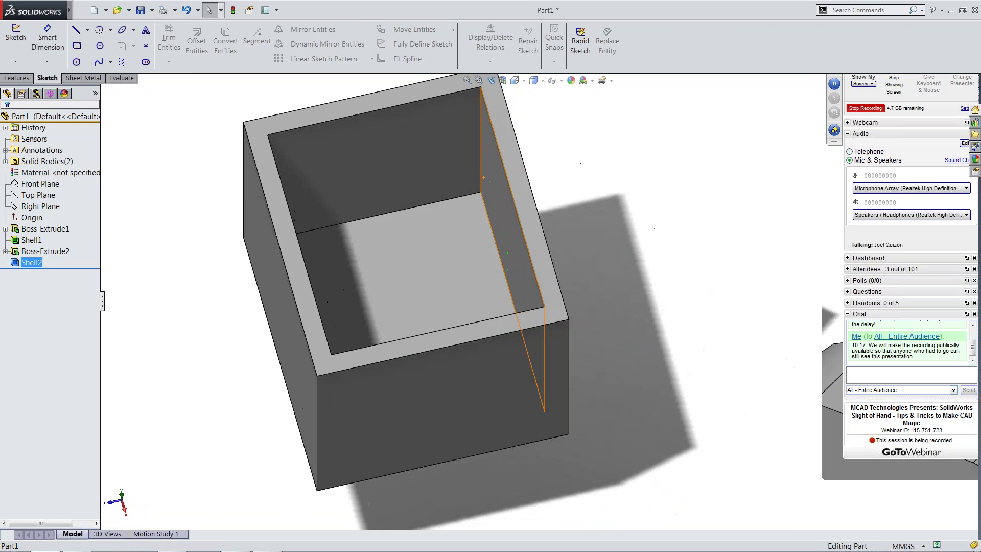
# Step: Fillet all inner and outer vertical edges of the open box with a symmetric 10 mm radius
pyautogui.click(3, 77)
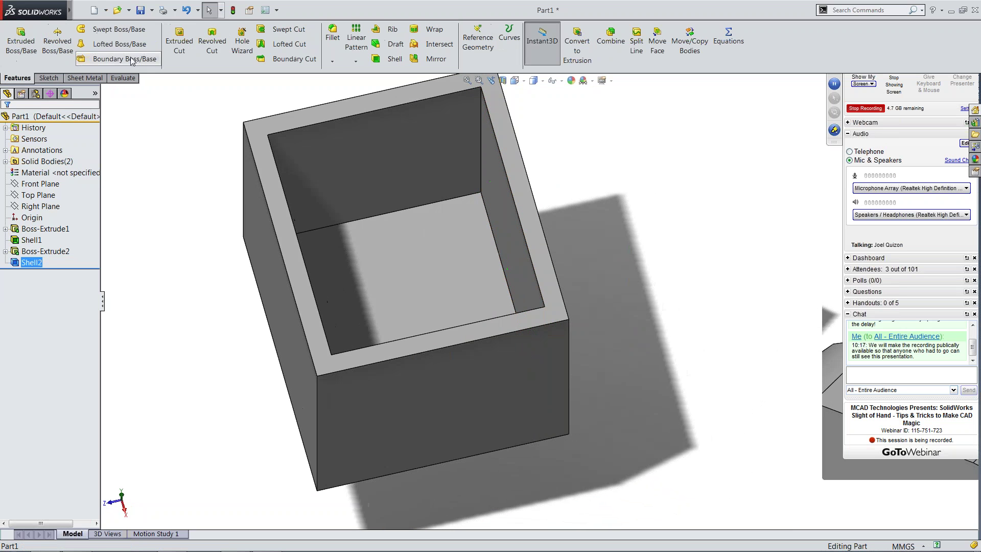
pyautogui.click(481, 127)
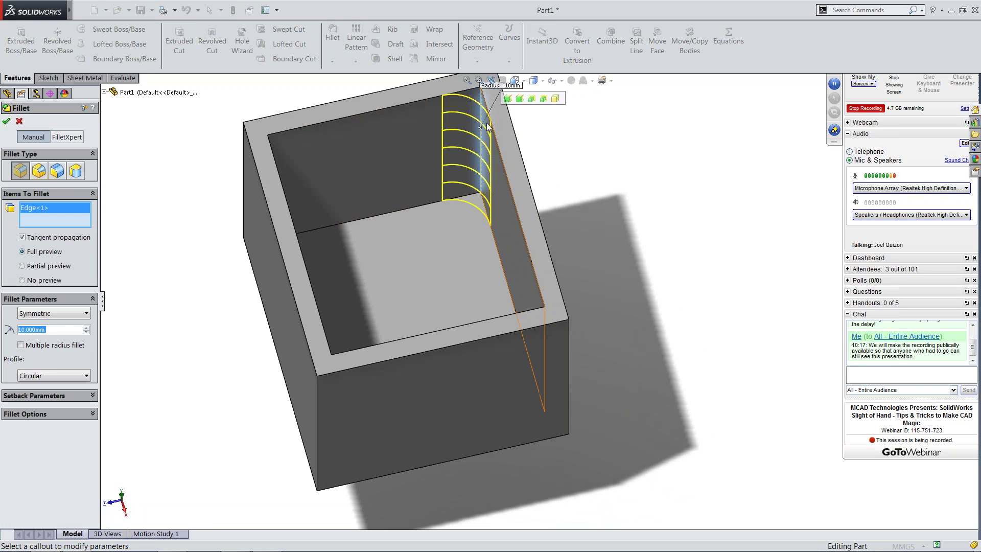
pyautogui.click(520, 98)
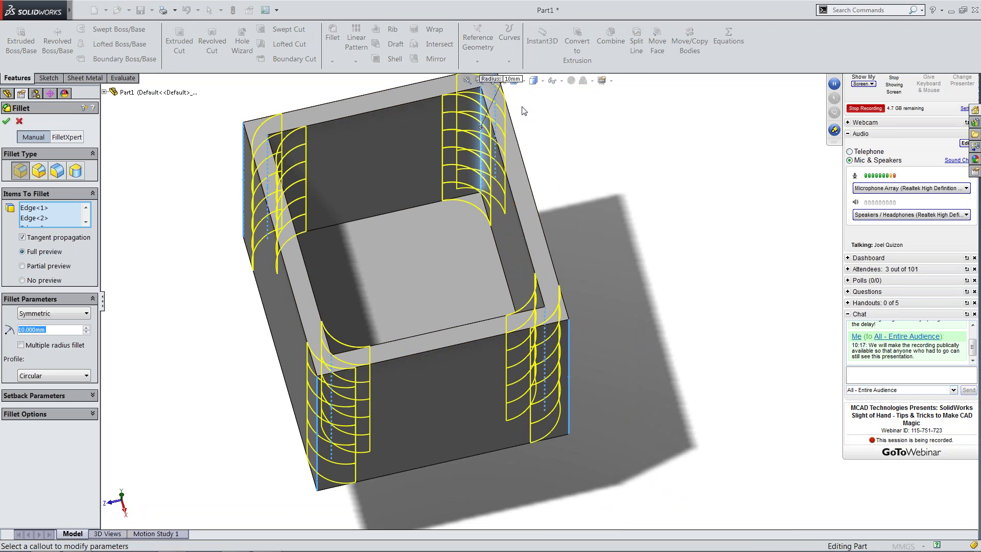
pyautogui.moveTo(438, 175); pyautogui.dragTo(580, 231, button='middle')
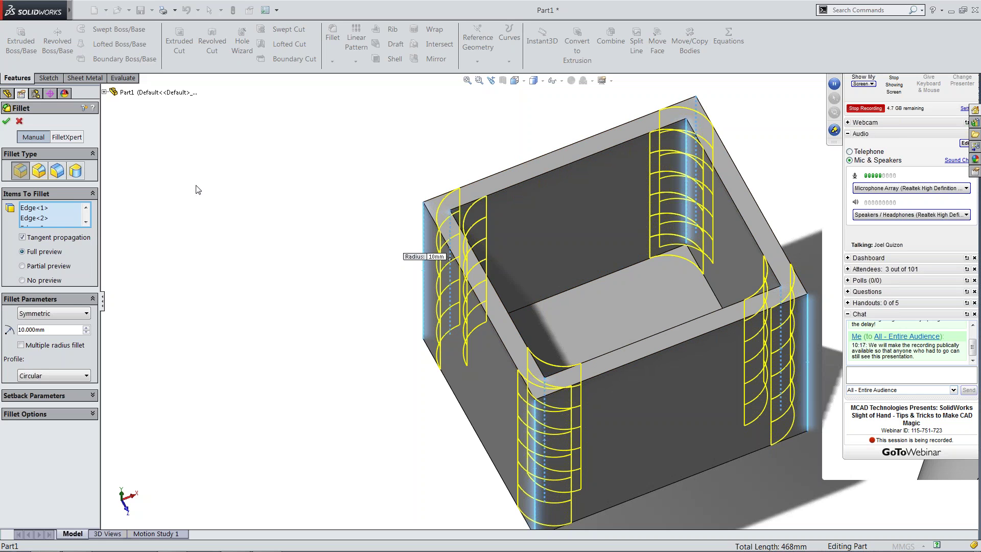
pyautogui.click(6, 121)
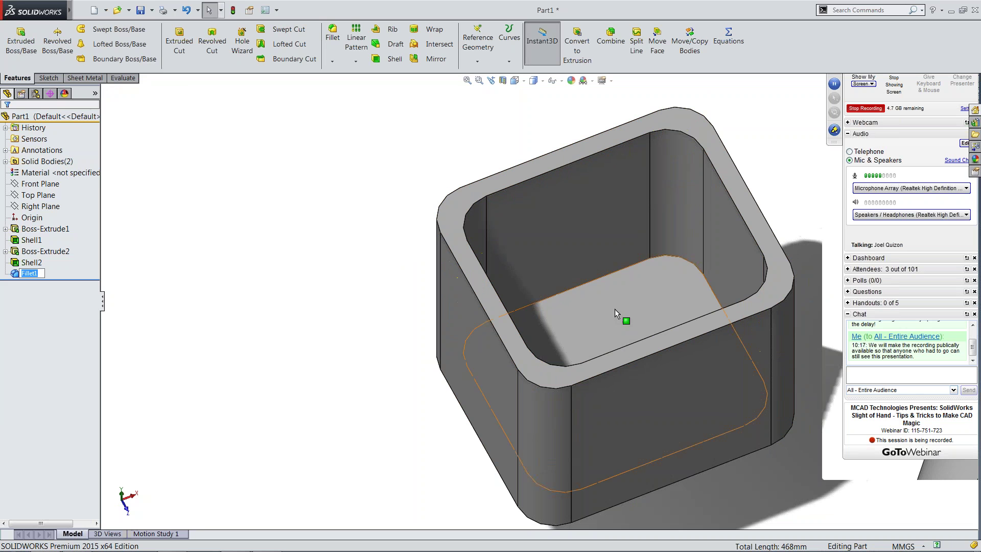
pyautogui.click(15, 273)
pyautogui.click(22, 243)
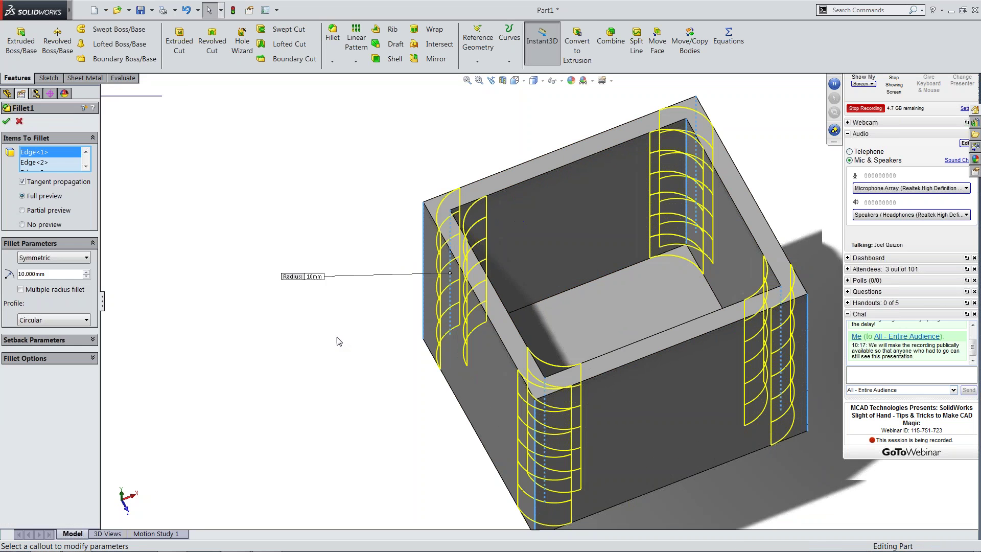
pyautogui.click(18, 122)
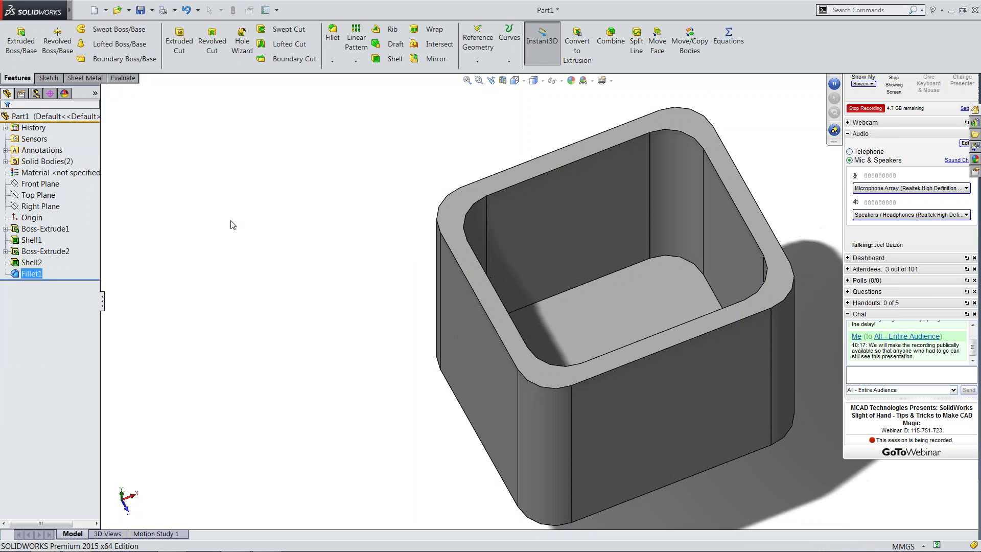
# Step: Delete the vertical-edge fillet feature from the open box
pyautogui.rightClick(29, 276)
pyautogui.click(40, 321)
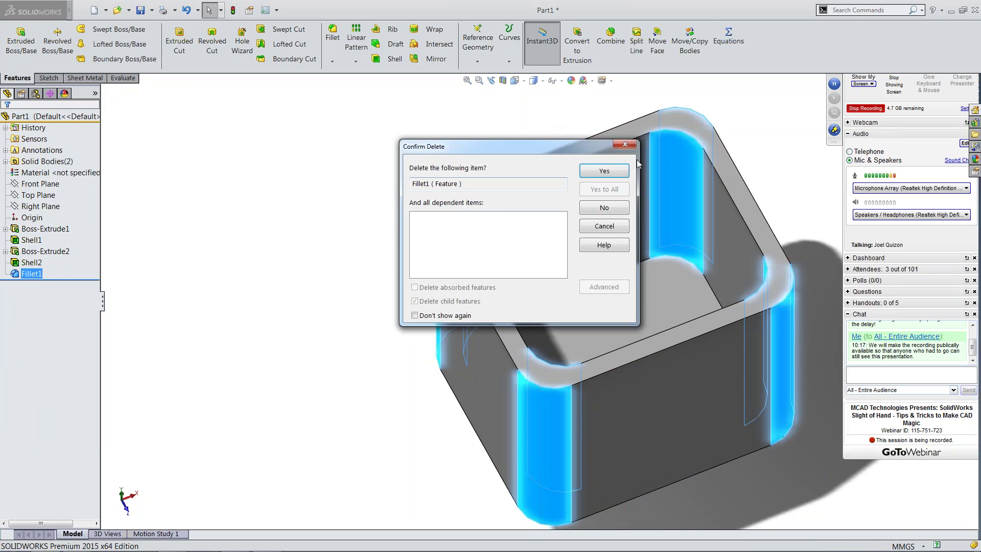
pyautogui.click(628, 171)
# Step: Fillet all inner and outer vertical edges of the box with a 10 mm radius using FilletXpert
pyautogui.click(332, 36)
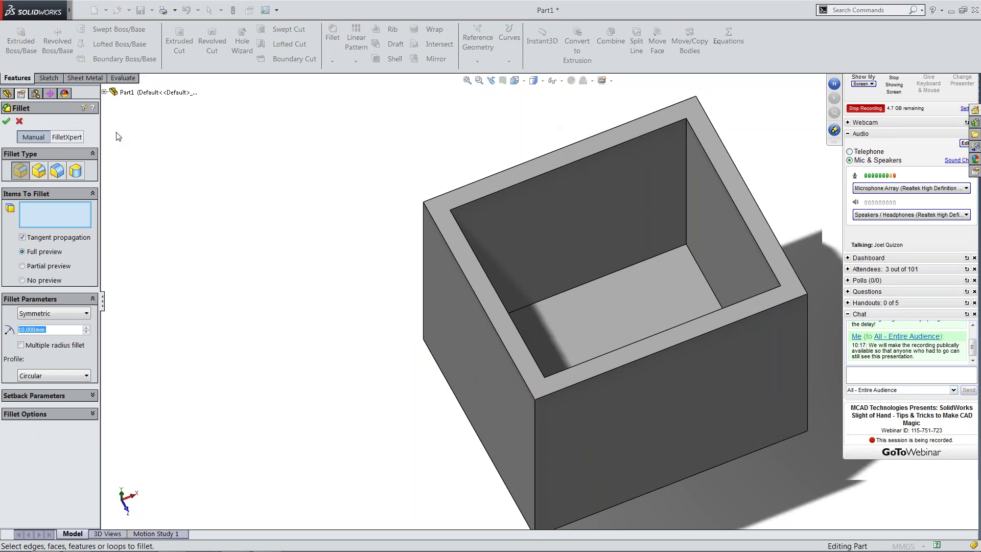
pyautogui.click(63, 137)
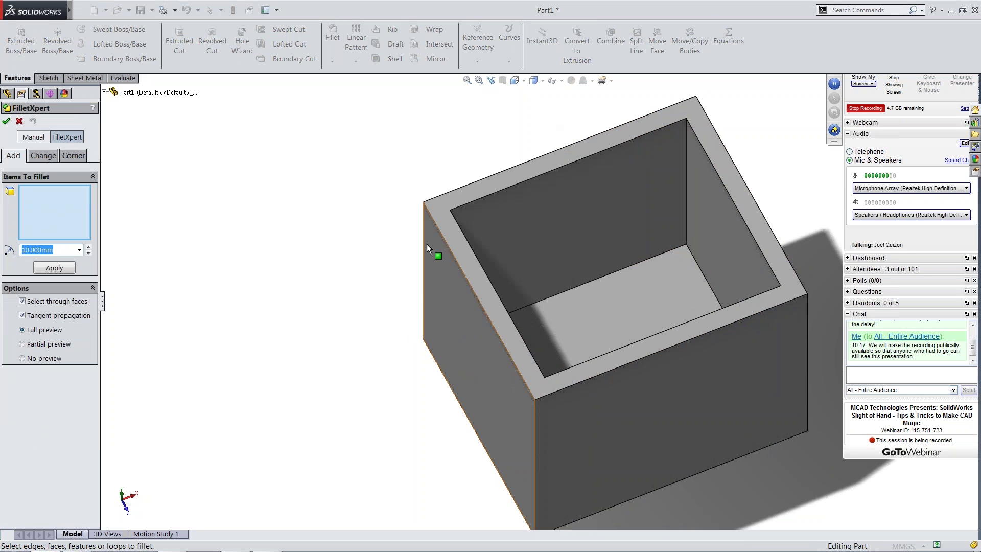
pyautogui.scroll(6, 426, 246)
pyautogui.moveTo(577, 316); pyautogui.dragTo(639, 296, button='middle')
pyautogui.scroll(-4, 748, 261)
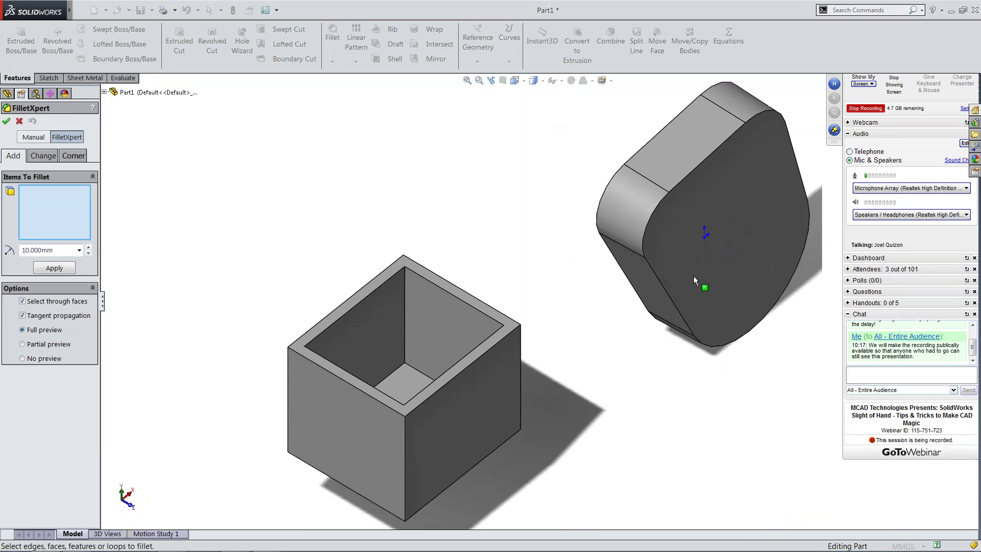
pyautogui.scroll(-1, 735, 266)
pyautogui.moveTo(720, 272); pyautogui.dragTo(662, 263, button='middle')
pyautogui.scroll(5, 664, 263)
pyautogui.scroll(-2, 658, 264)
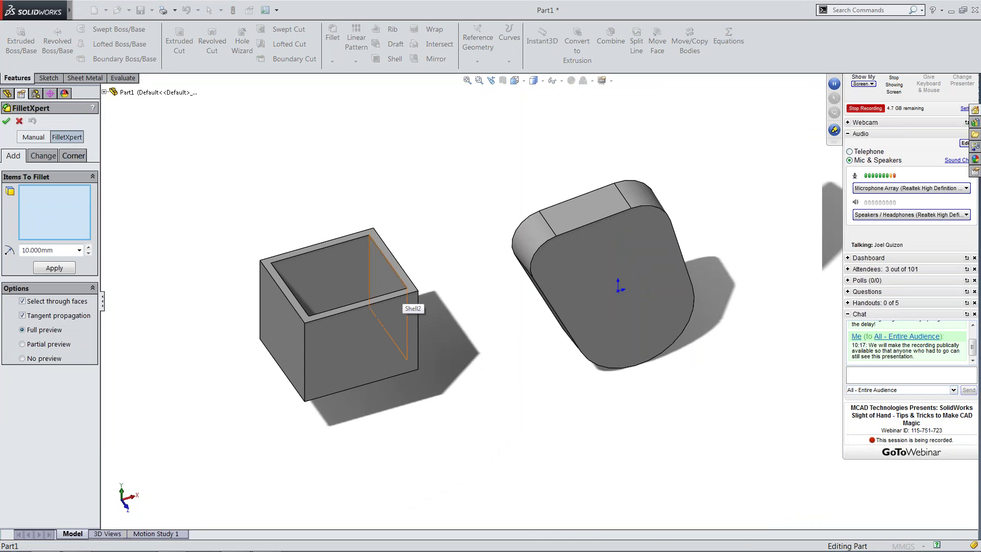
pyautogui.click(369, 273)
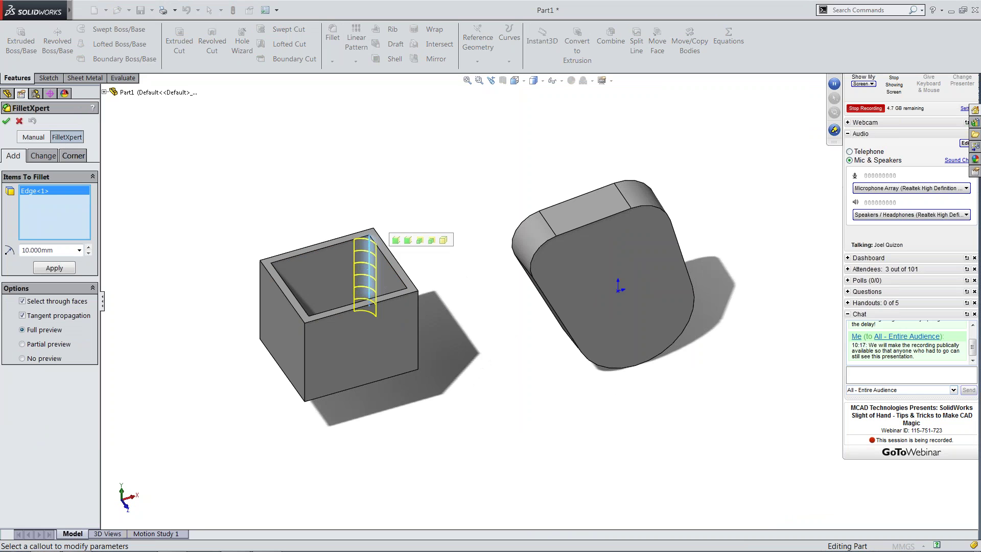
pyautogui.click(407, 241)
pyautogui.doubleClick(59, 249)
pyautogui.press('Return')
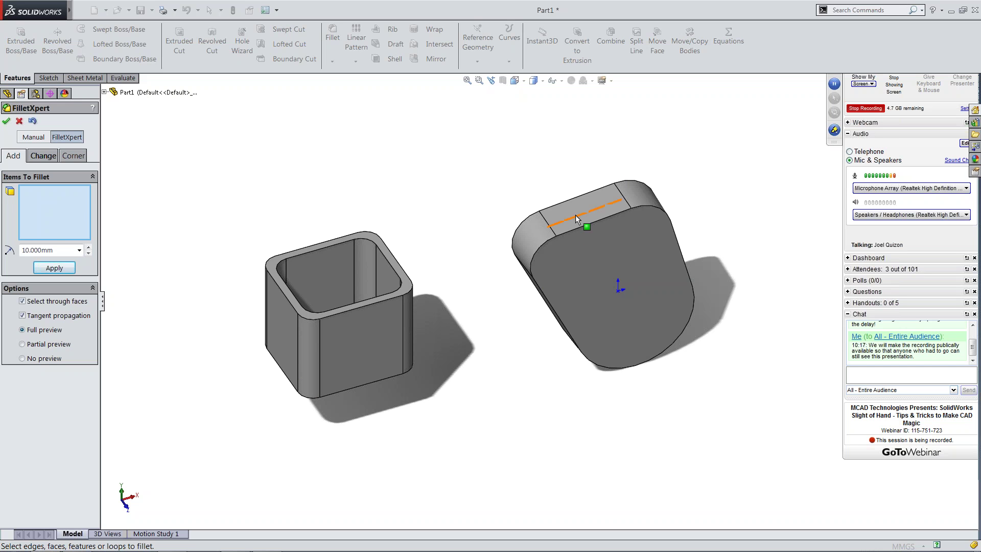
# Step: Add 5 mm fillets around the drafted solid's large closed face and around the box's outer upper rim
pyautogui.click(577, 230)
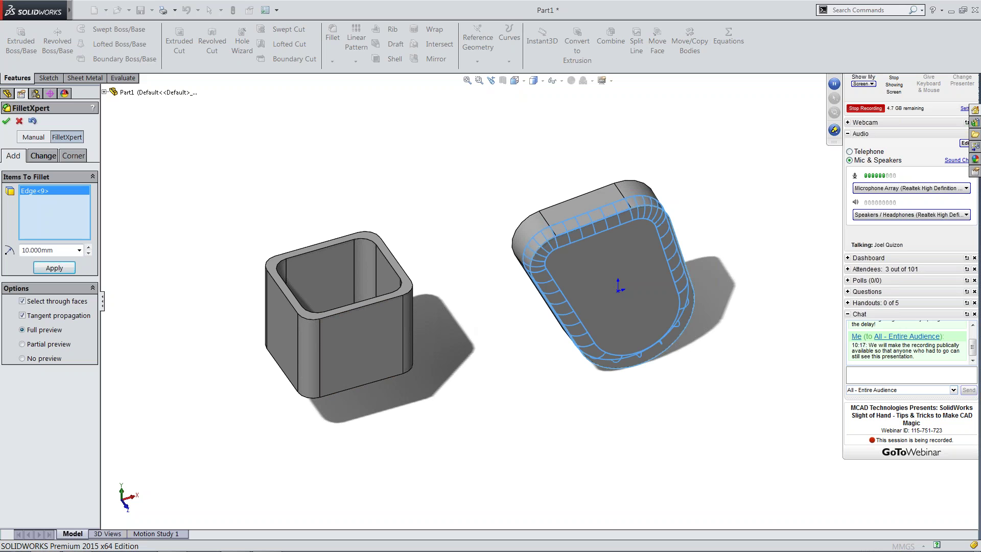
pyautogui.moveTo(58, 250); pyautogui.dragTo(1, 252)
pyautogui.write('5')
pyautogui.press('Return')
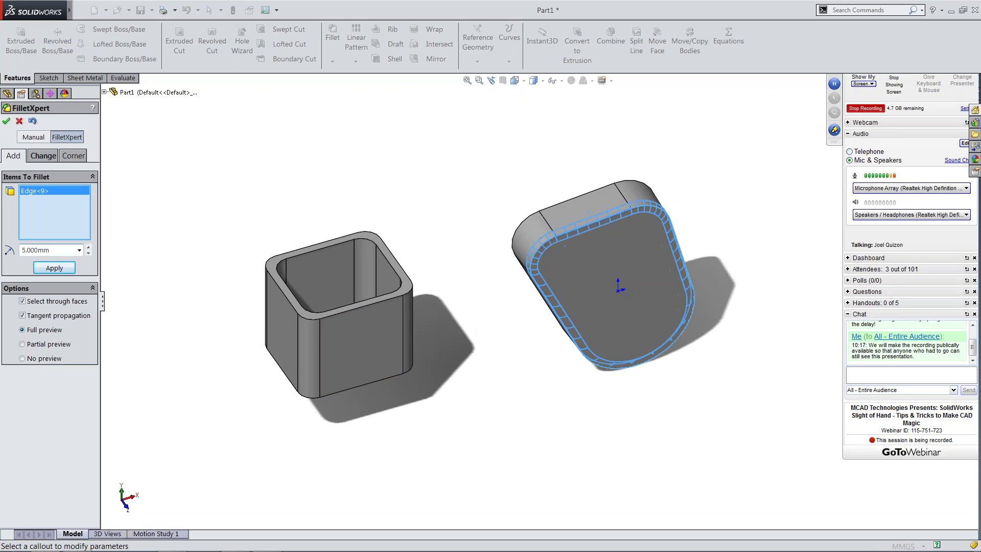
pyautogui.click(54, 268)
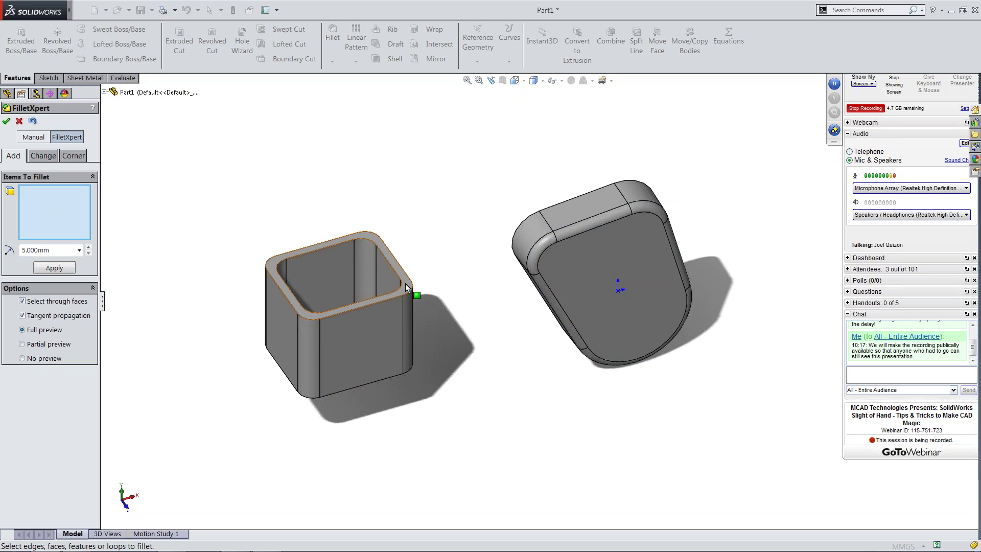
pyautogui.click(388, 263)
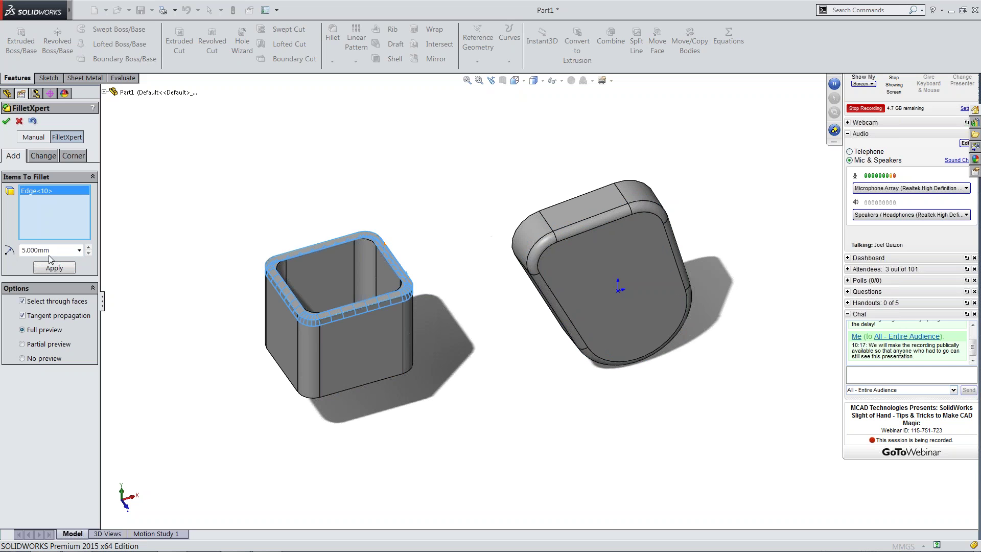
pyautogui.click(56, 267)
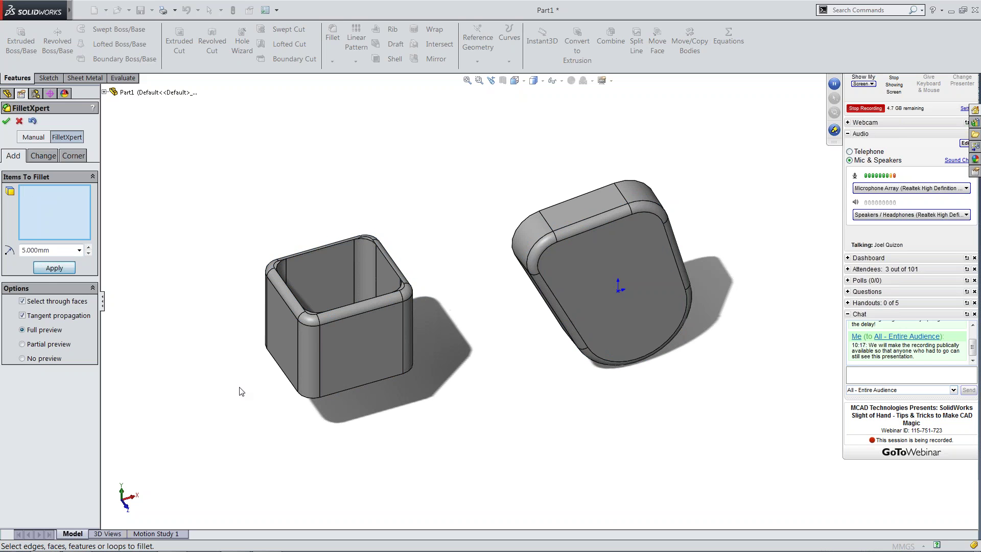
# Step: Review which faces belong to the existing 5 mm and 10 mm fillets in FilletXpert's Change mode
pyautogui.click(43, 156)
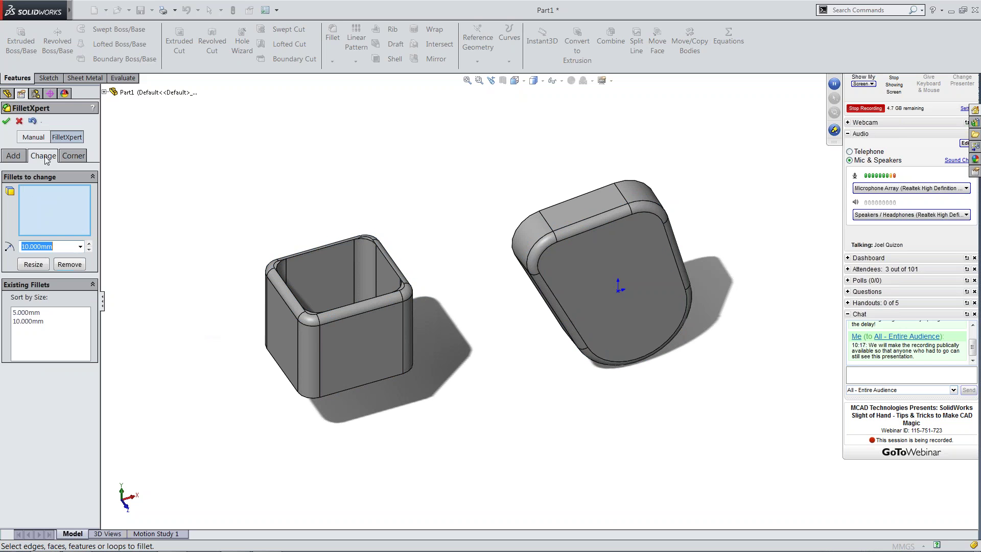
pyautogui.click(22, 315)
pyautogui.keyDown('ctrl'); pyautogui.click(21, 321); pyautogui.keyUp('ctrl')
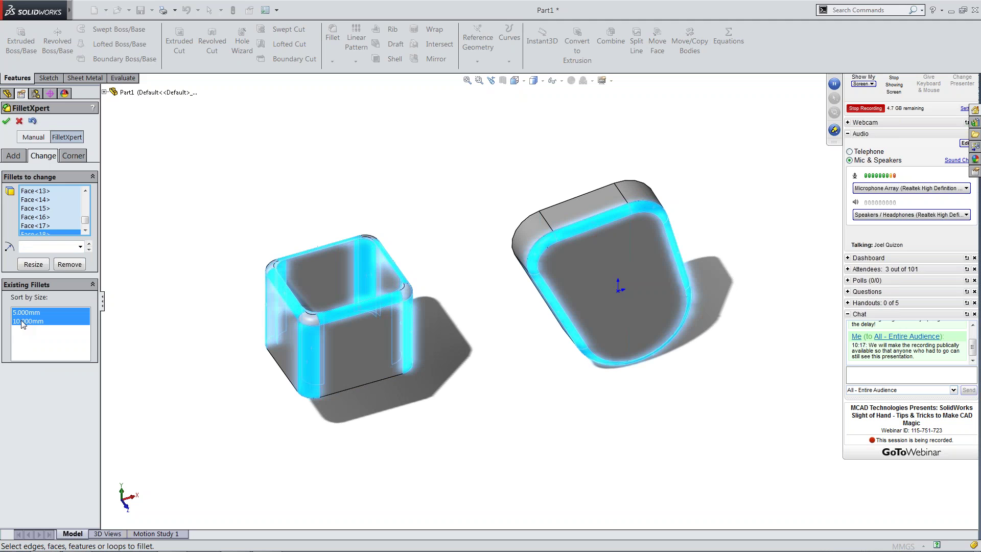
pyautogui.click(22, 319)
pyautogui.keyDown('ctrl'); pyautogui.click(22, 320); pyautogui.keyUp('ctrl')
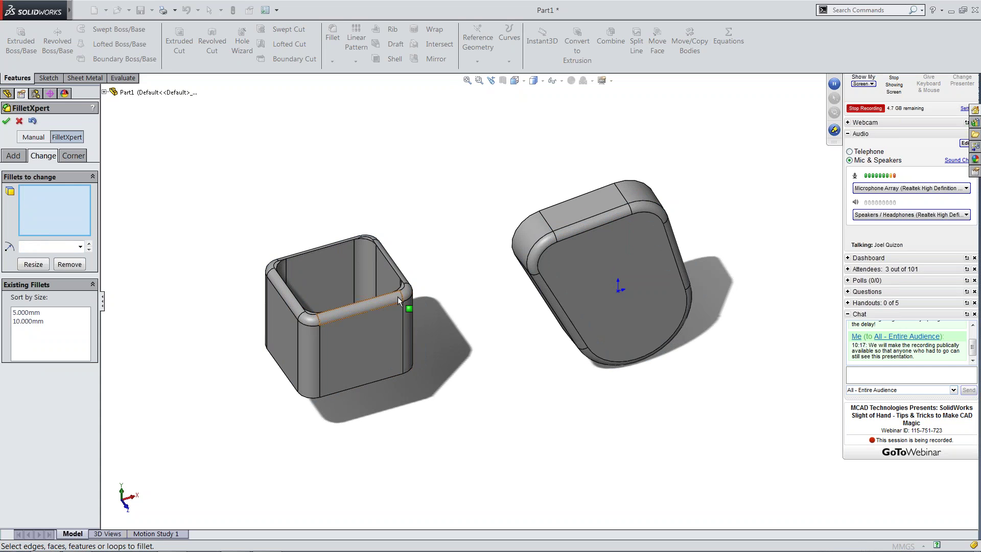
# Step: Resize the fillet around the box's outer upper rim to 1 mm, selecting its four straight faces together
pyautogui.click(361, 309)
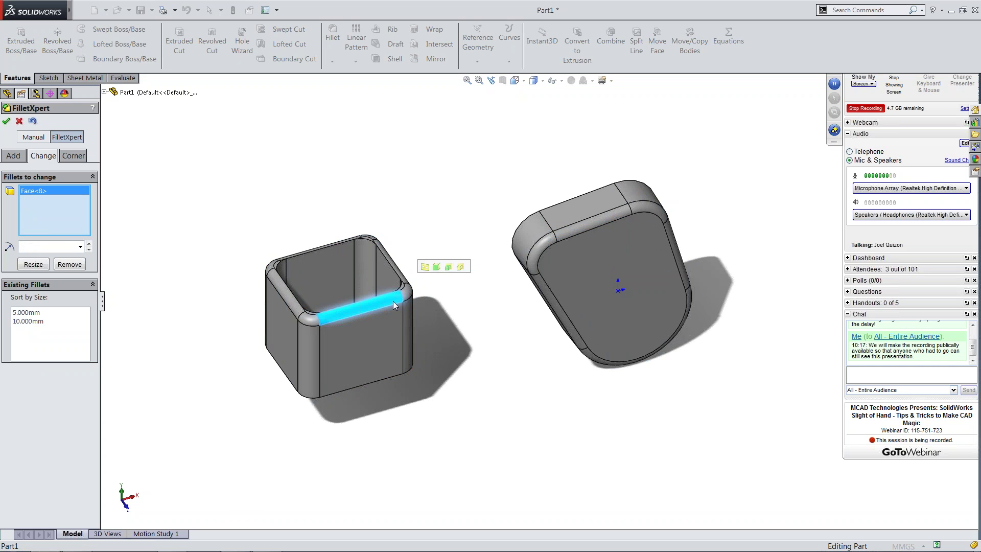
pyautogui.scroll(-5, 356, 290)
pyautogui.click(409, 296)
pyautogui.click(412, 300)
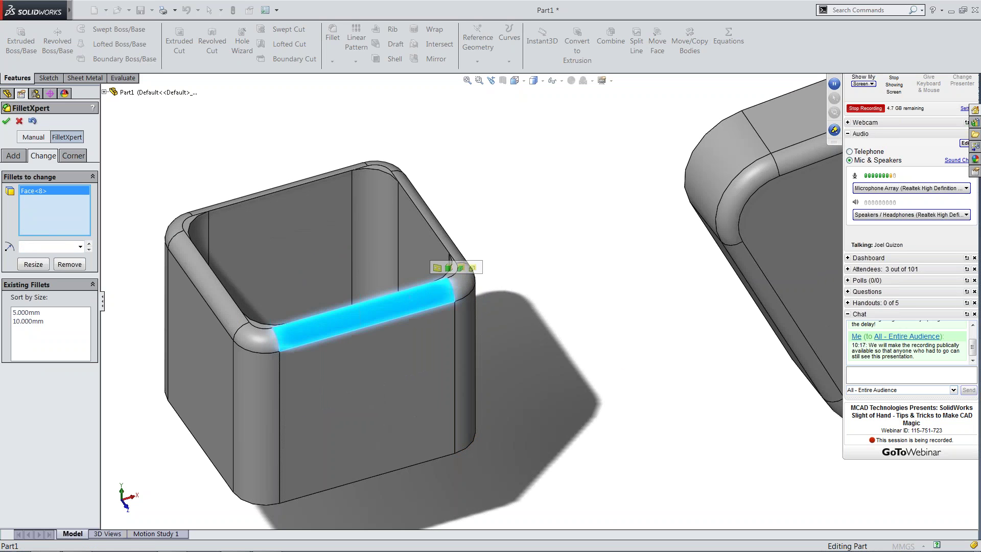
pyautogui.click(437, 268)
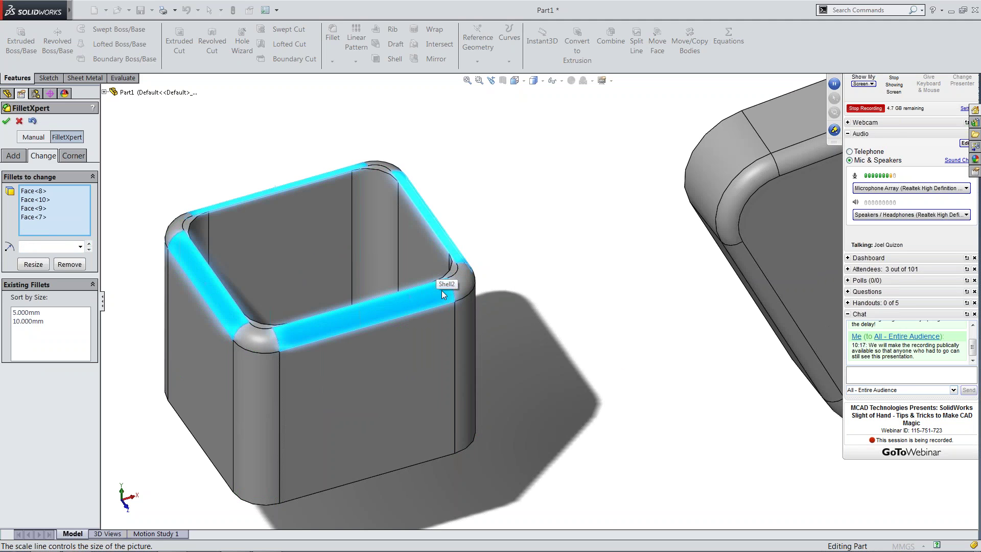
pyautogui.click(437, 271)
pyautogui.click(440, 279)
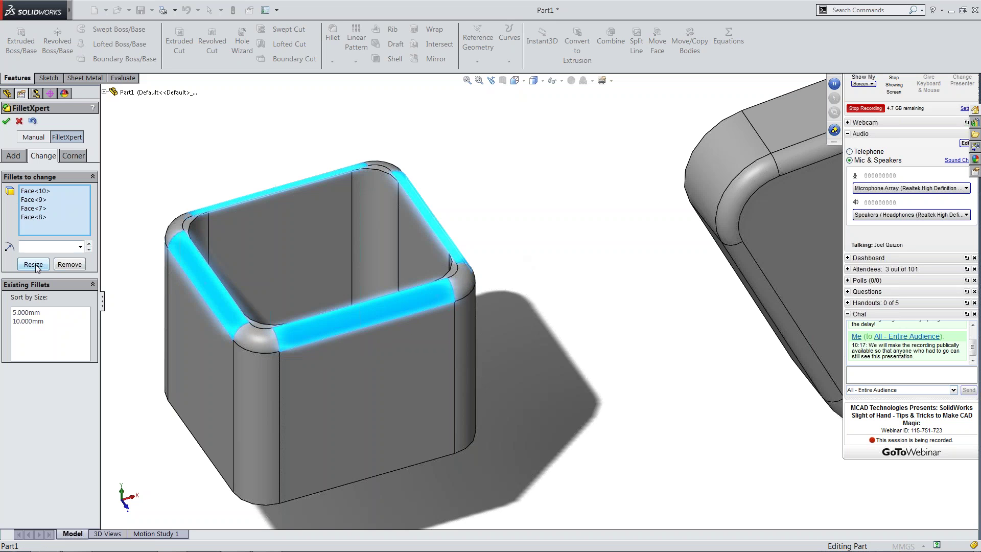
pyautogui.click(34, 248)
pyautogui.write('1')
pyautogui.press('Return')
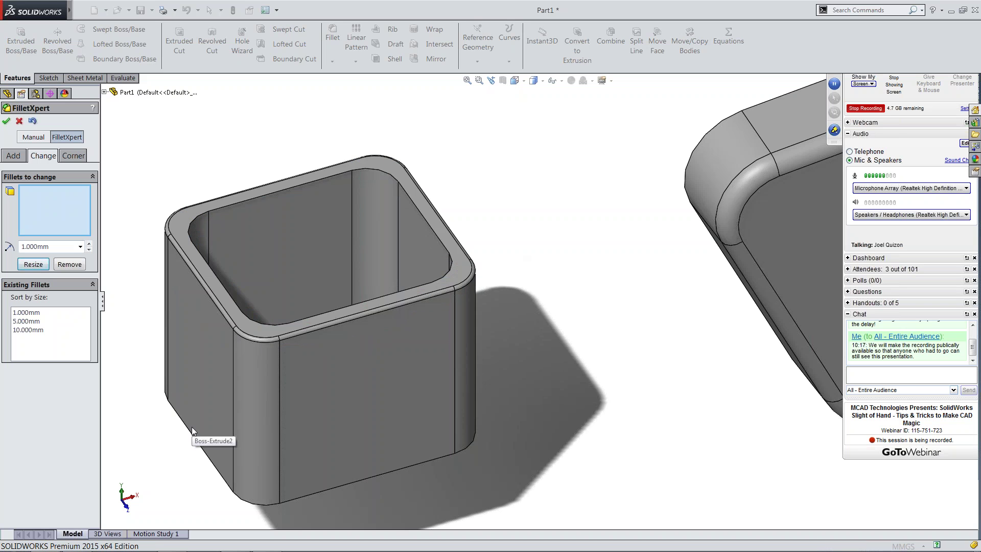
# Step: Remove the fillet from the box's inner rear vertical corner and leave FilletXpert
pyautogui.scroll(3, 306, 386)
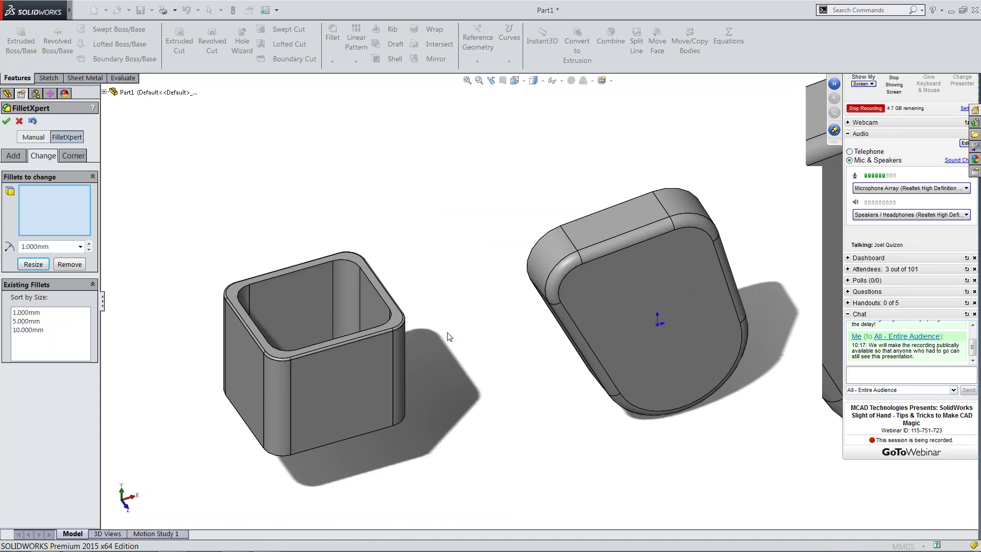
pyautogui.click(358, 297)
pyautogui.click(63, 264)
pyautogui.moveTo(229, 380); pyautogui.dragTo(434, 306, button='middle')
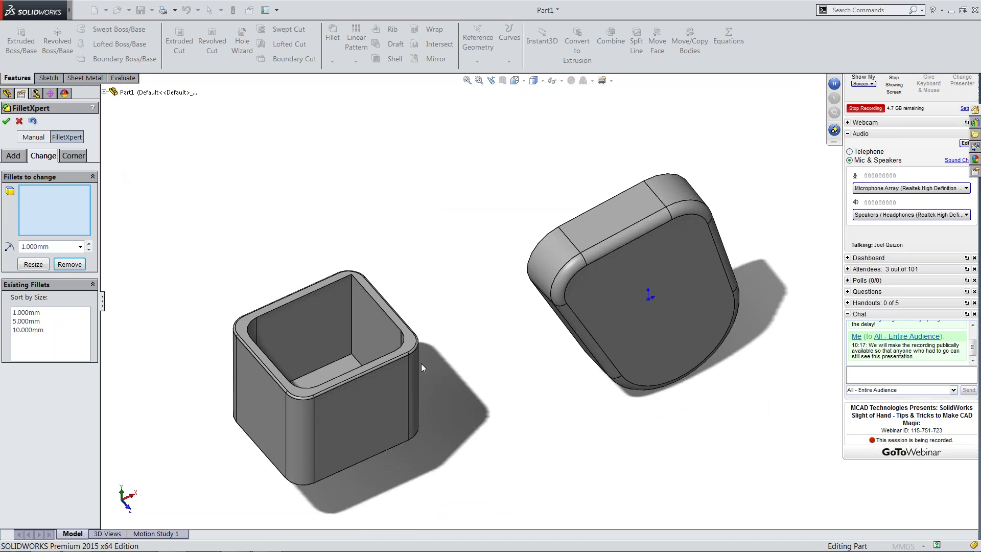
pyautogui.moveTo(582, 268)
pyautogui.mouseDown(button='middle')
pyautogui.moveTo(692, 271)
pyautogui.moveTo(593, 271)
pyautogui.mouseUp(button='middle')
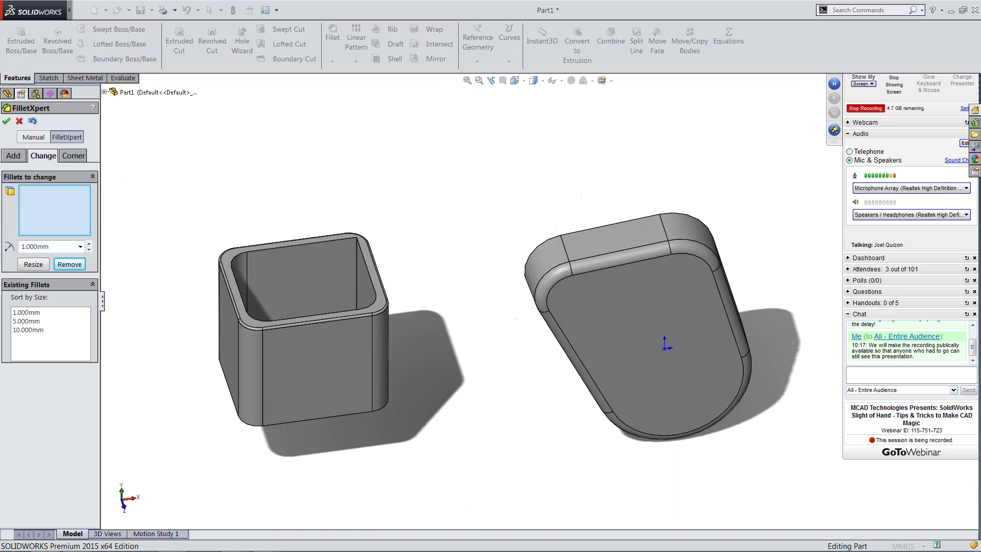
pyautogui.click(20, 122)
# Step: Delete the box's boss extrusion together with its dependent shell and fillet features
pyautogui.moveTo(122, 193); pyautogui.dragTo(440, 429)
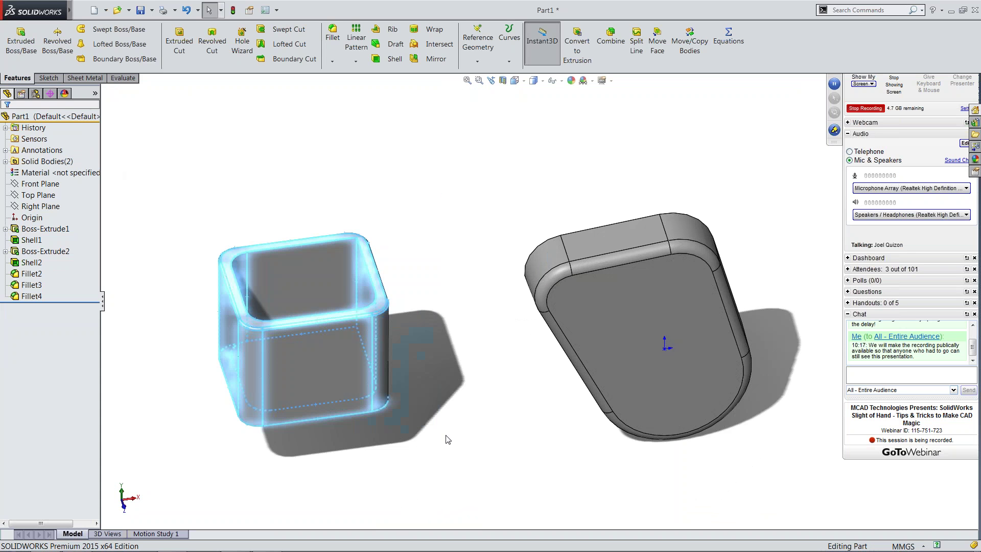
pyautogui.press('Delete')
pyautogui.click(390, 185)
pyautogui.moveTo(480, 211); pyautogui.dragTo(425, 203, button='middle')
pyautogui.click(28, 251)
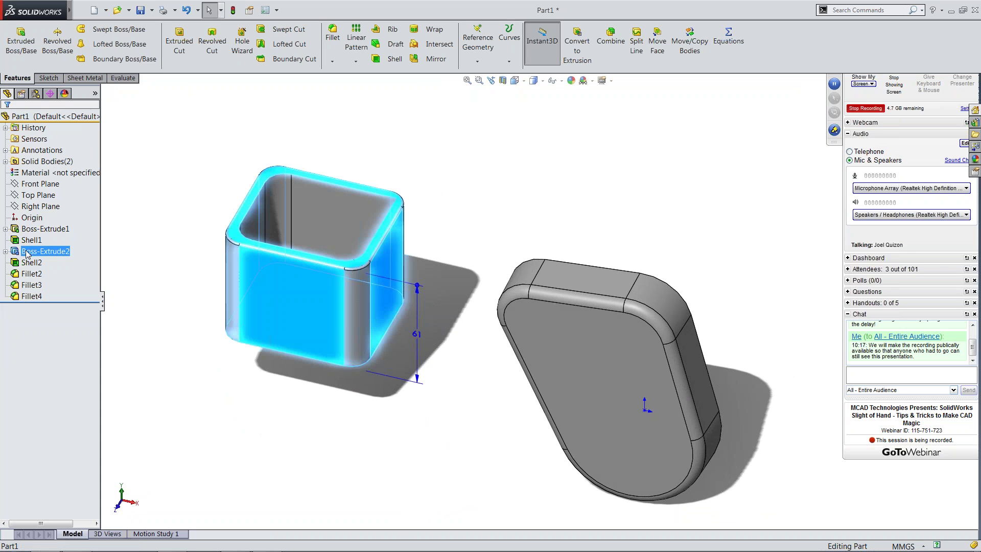
pyautogui.rightClick(28, 251)
pyautogui.click(56, 303)
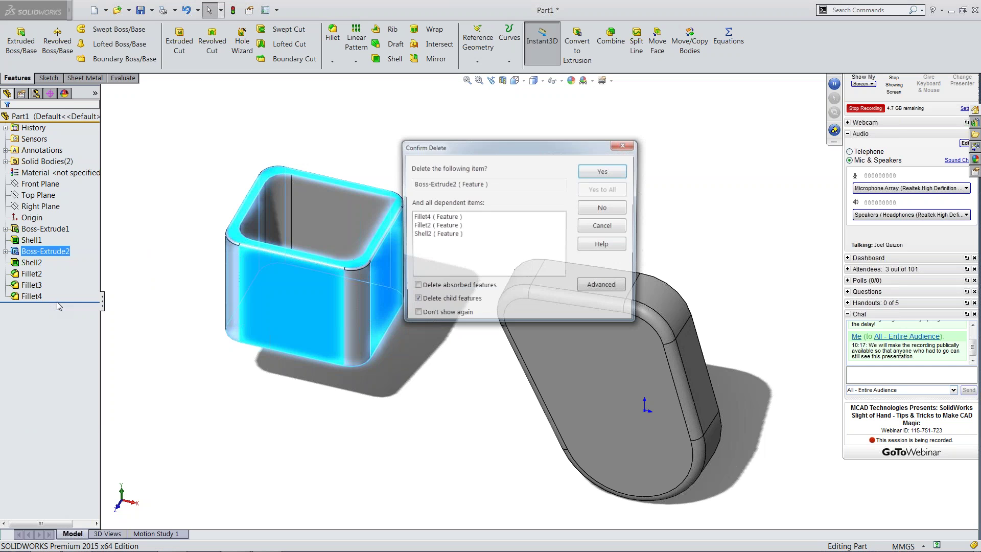
pyautogui.click(620, 172)
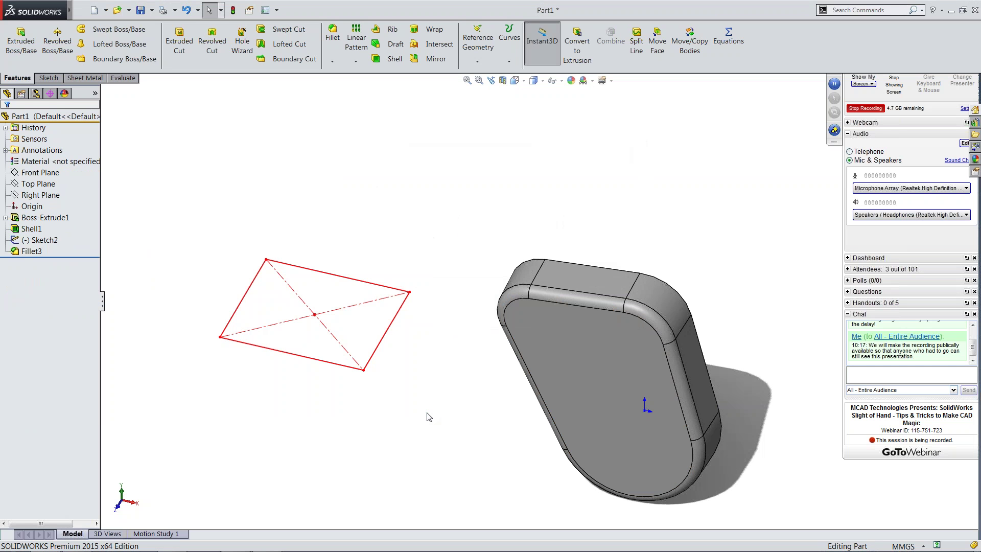
# Step: Delete the leftover rectangle sketch that belonged to the box
pyautogui.click(28, 243)
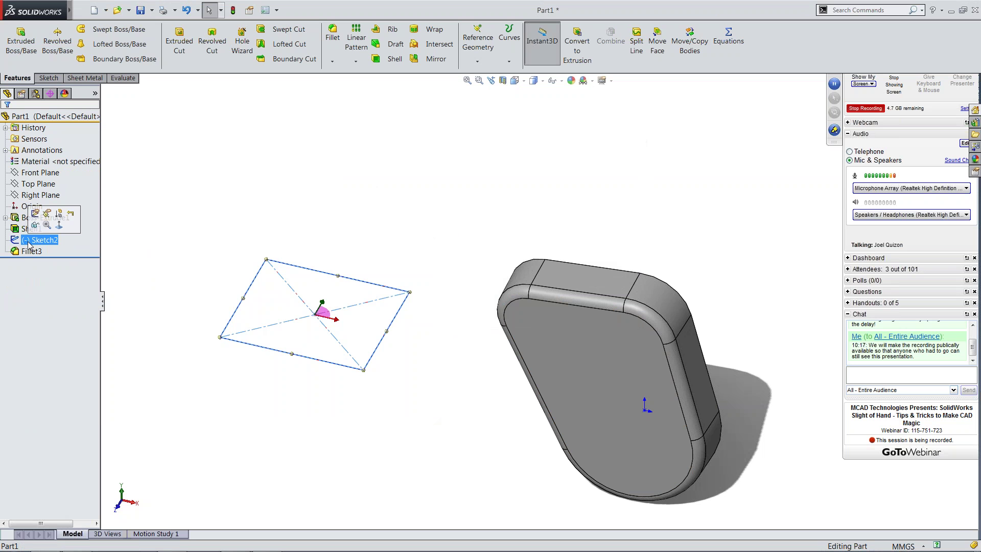
pyautogui.press('Delete')
pyautogui.click(620, 172)
# Step: Start a sketch on the flat rim face around the remaining shelled solid's open side
pyautogui.moveTo(700, 286)
pyautogui.mouseDown(button='middle')
pyautogui.moveTo(516, 299)
pyautogui.moveTo(551, 342)
pyautogui.moveTo(458, 274)
pyautogui.moveTo(371, 278)
pyautogui.moveTo(429, 286)
pyautogui.moveTo(464, 267)
pyautogui.moveTo(458, 172)
pyautogui.mouseUp(button='middle')
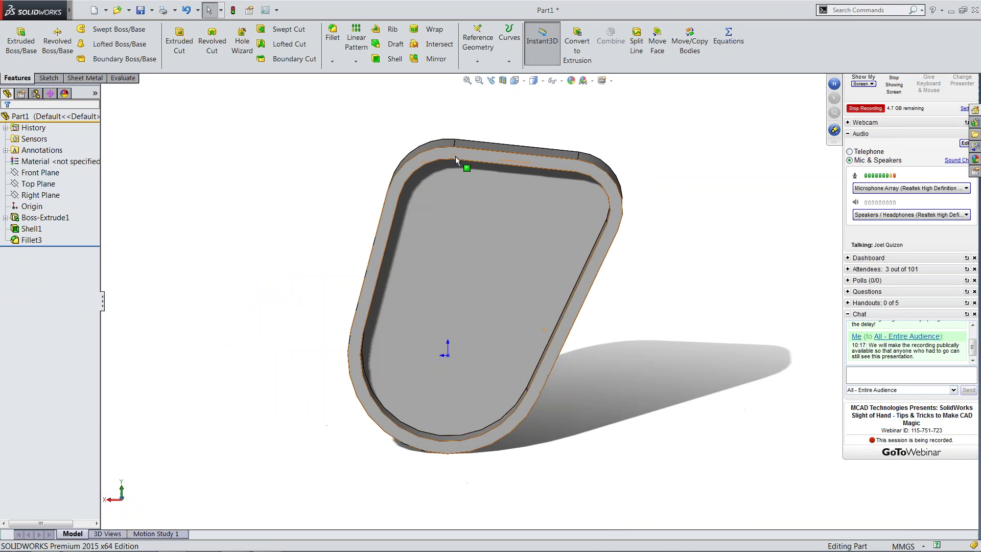
pyautogui.click(455, 153)
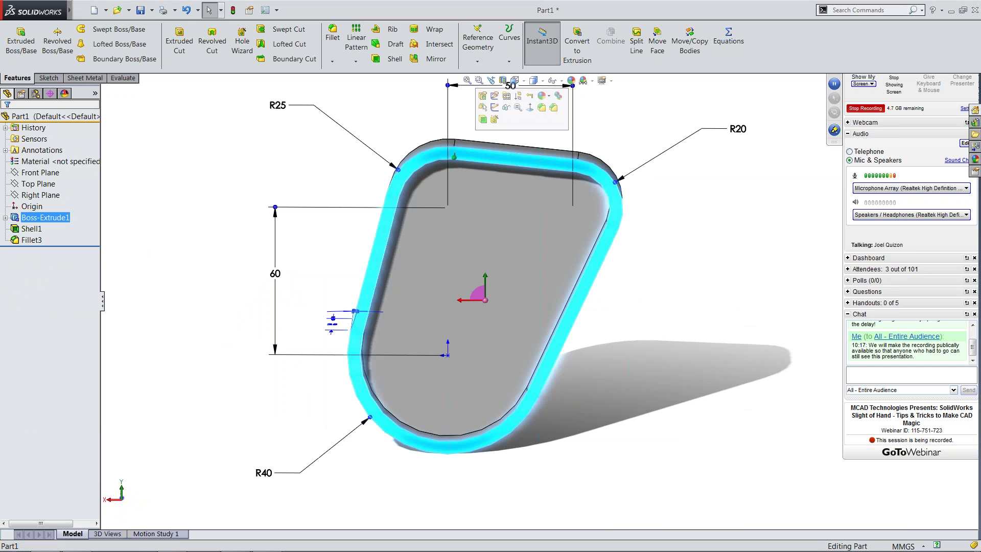
pyautogui.click(493, 108)
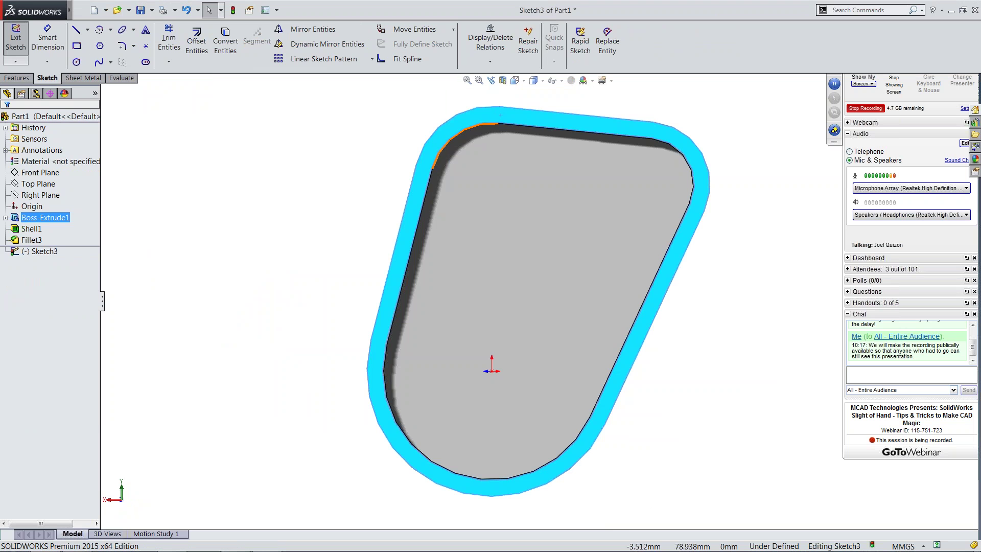
# Step: Offset the rim's entire tangent outer edge chain inward by 2.5 mm
pyautogui.click(516, 109)
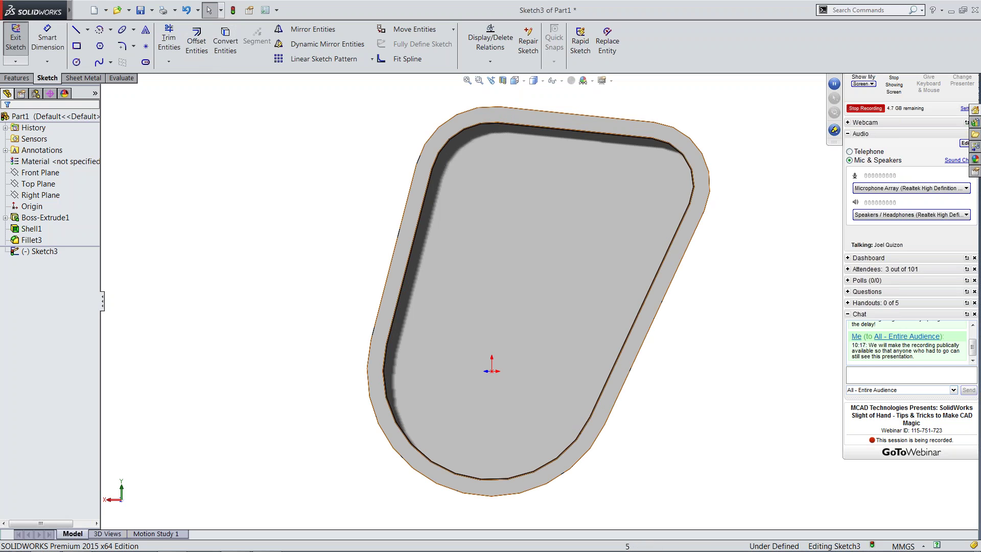
pyautogui.rightClick(520, 108)
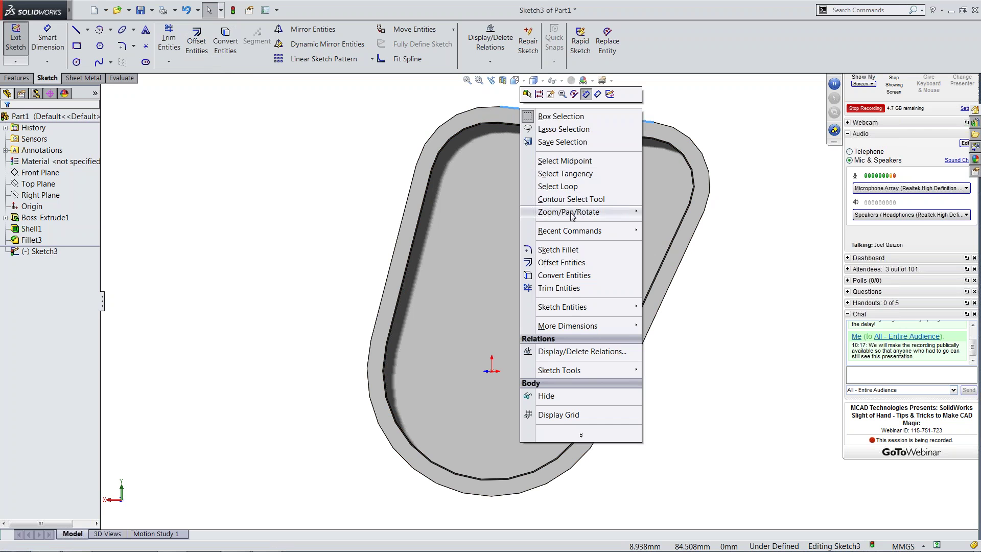
pyautogui.click(573, 173)
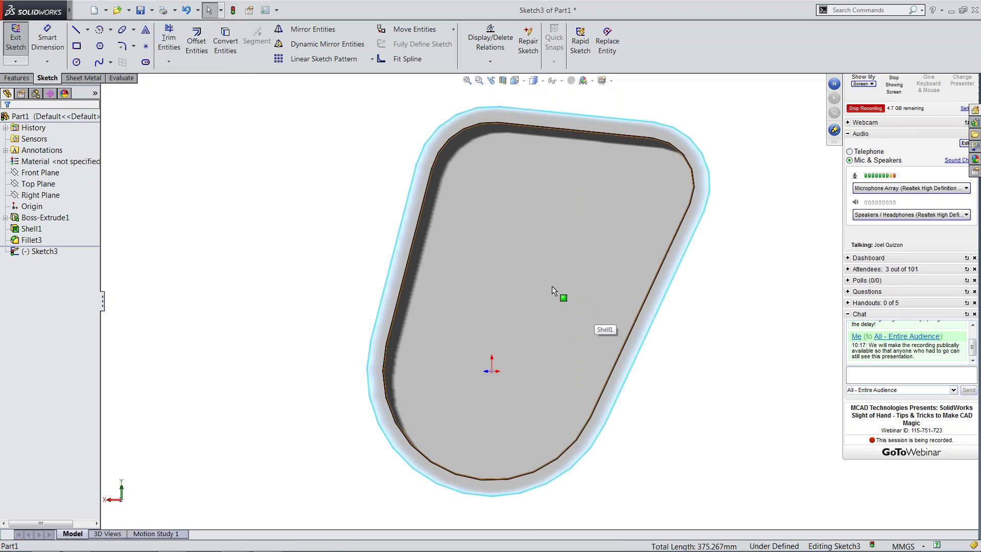
pyautogui.click(197, 46)
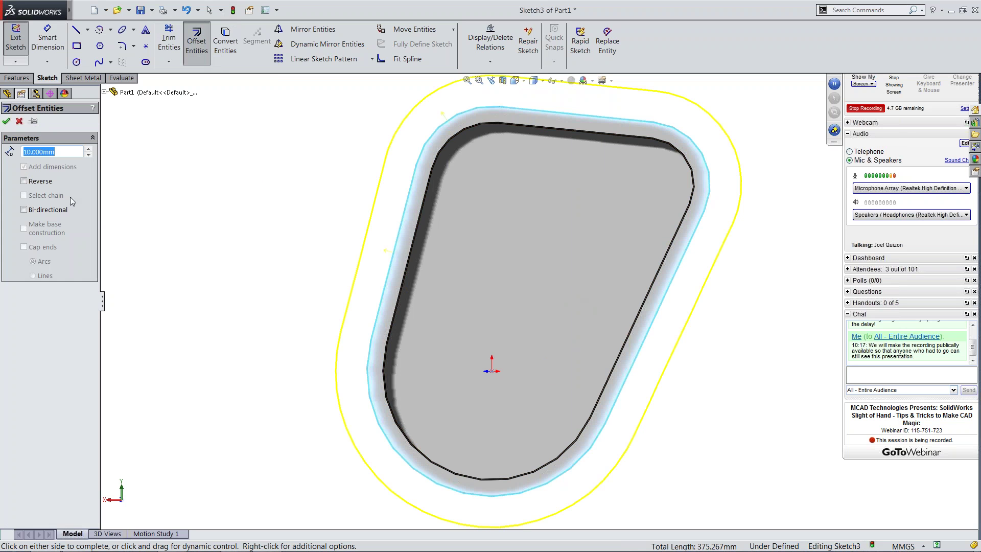
pyautogui.write('5')
pyautogui.press('Return')
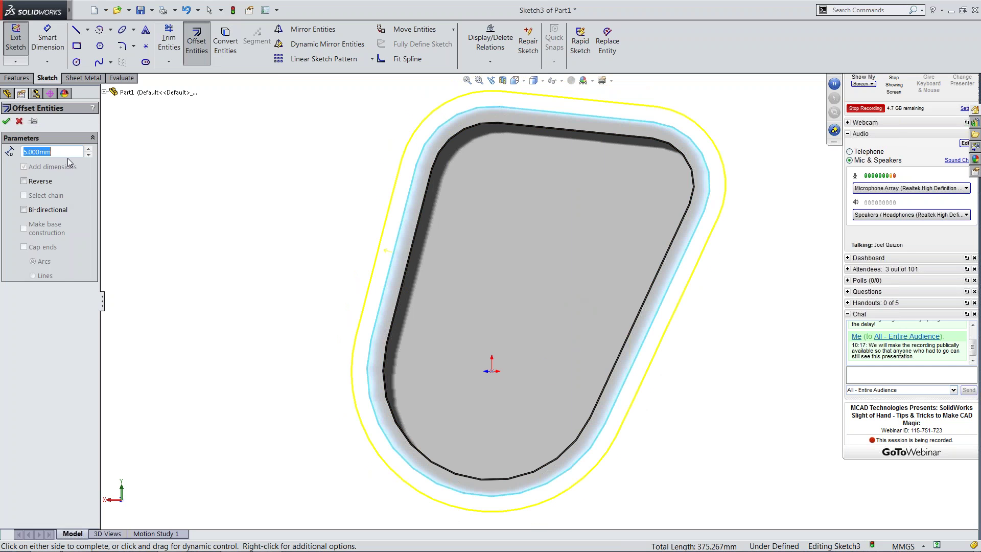
pyautogui.write('2.3')
pyautogui.press('Return')
pyautogui.click(24, 181)
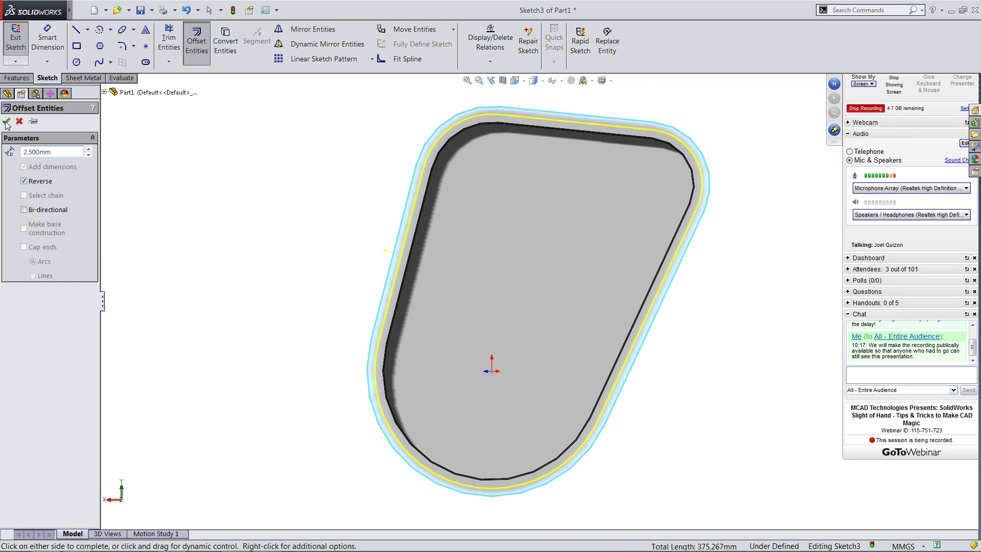
pyautogui.click(232, 391)
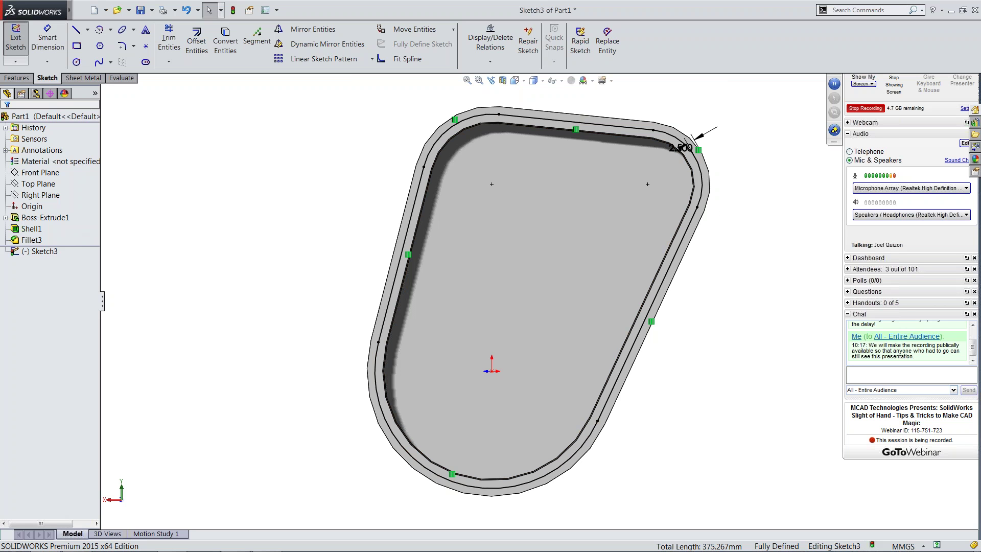
# Step: Fit one constrained spline to the whole offset loop, keeping the original geometry, and finish the sketch
pyautogui.moveTo(312, 100)
pyautogui.mouseDown()
pyautogui.moveTo(805, 459)
pyautogui.moveTo(827, 508)
pyautogui.mouseUp()
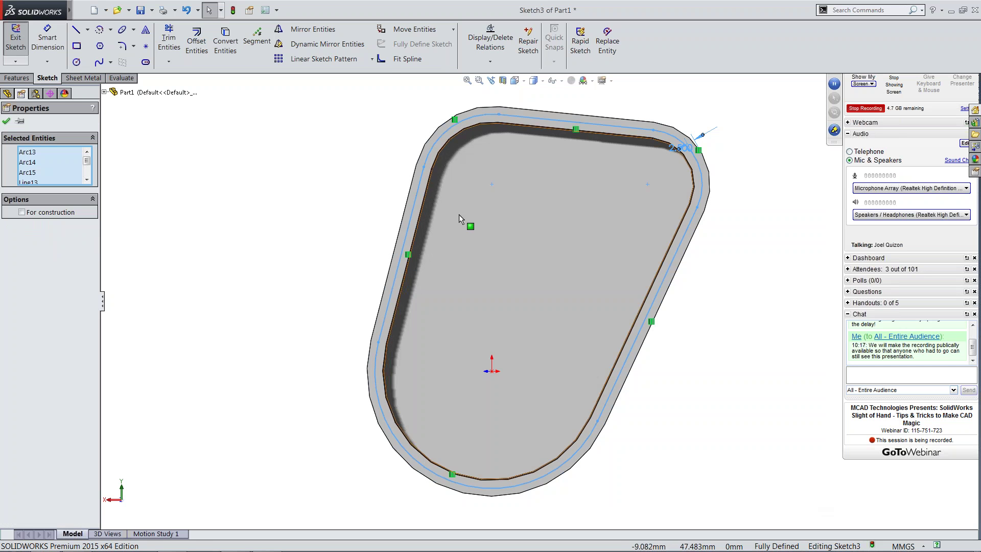
pyautogui.click(389, 60)
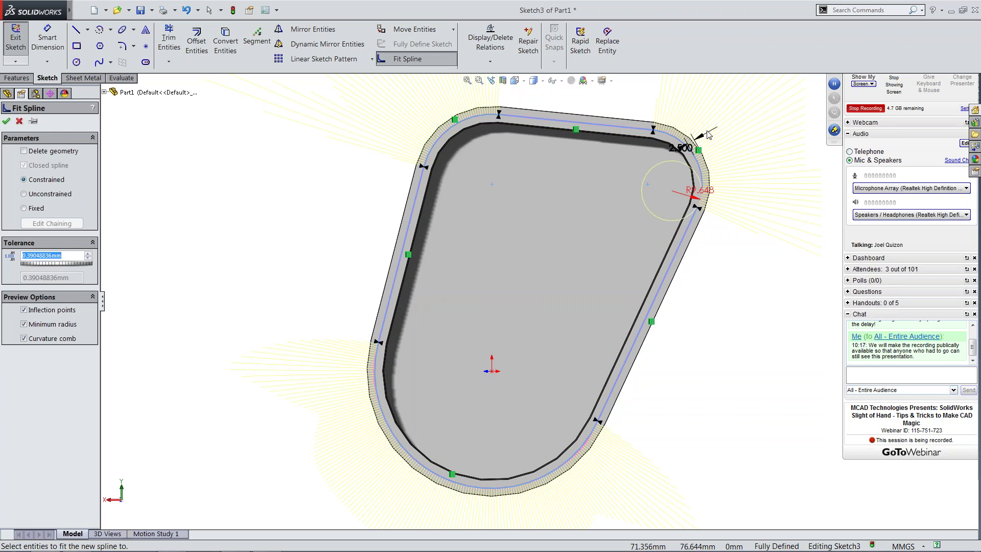
pyautogui.click(6, 122)
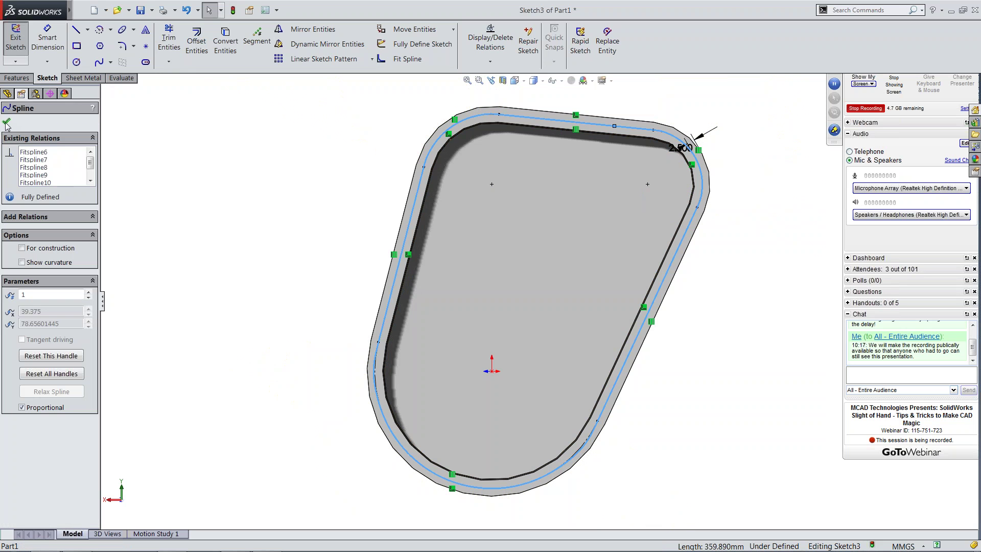
pyautogui.click(6, 122)
pyautogui.click(15, 38)
pyautogui.click(256, 170)
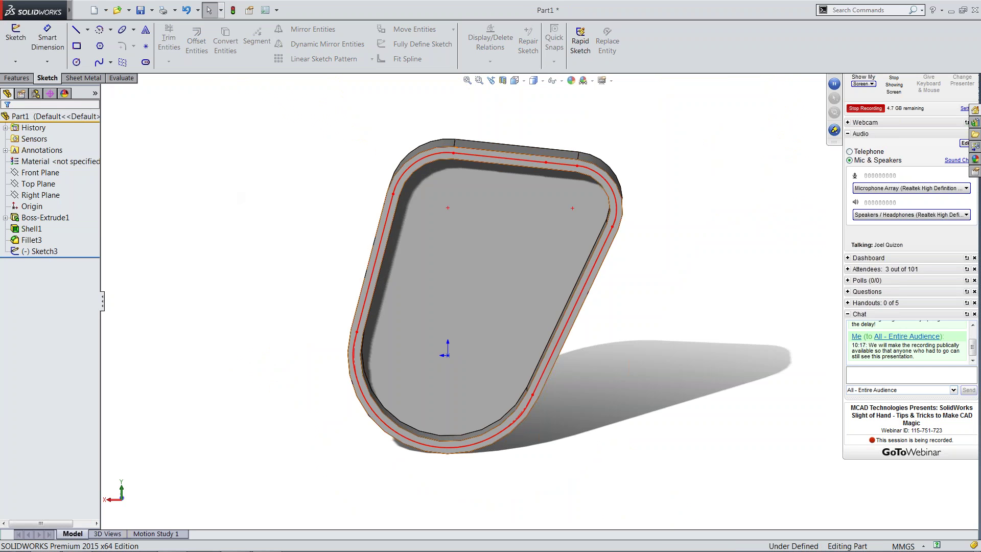
# Step: Add an ANSI Metric Ø3.0 dowel hole, Up To Next, where the spline's large upper corner arc meets the rim's upper straight
pyautogui.click(477, 149)
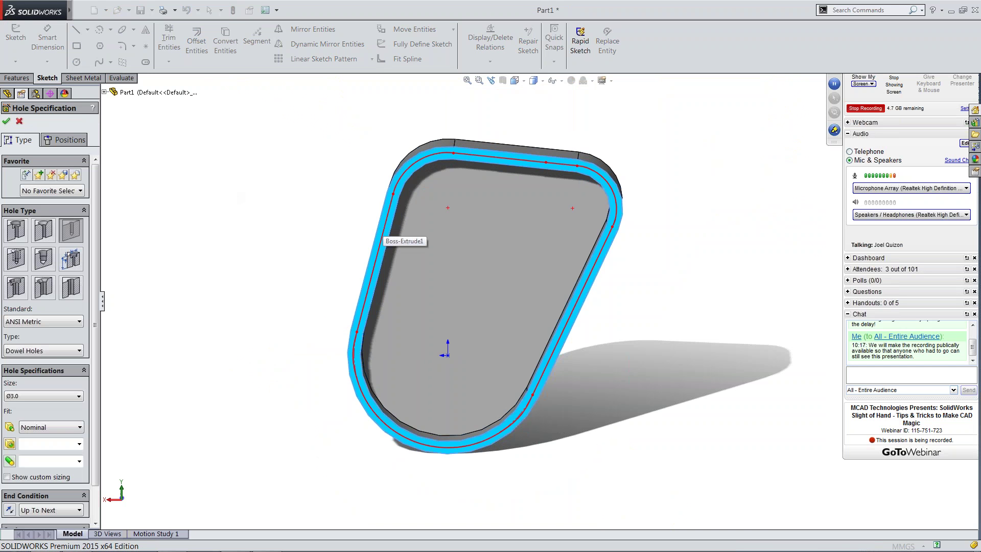
pyautogui.click(47, 141)
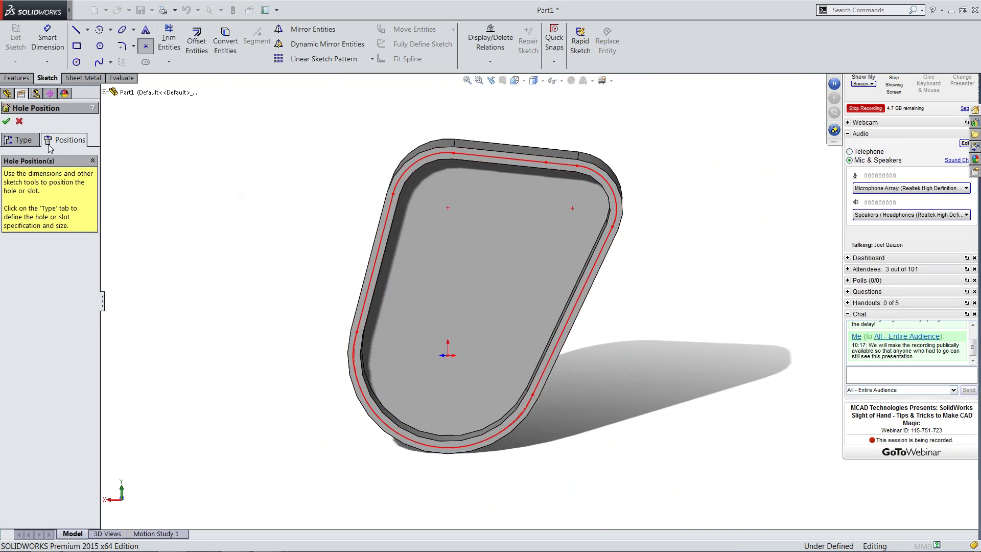
pyautogui.click(453, 152)
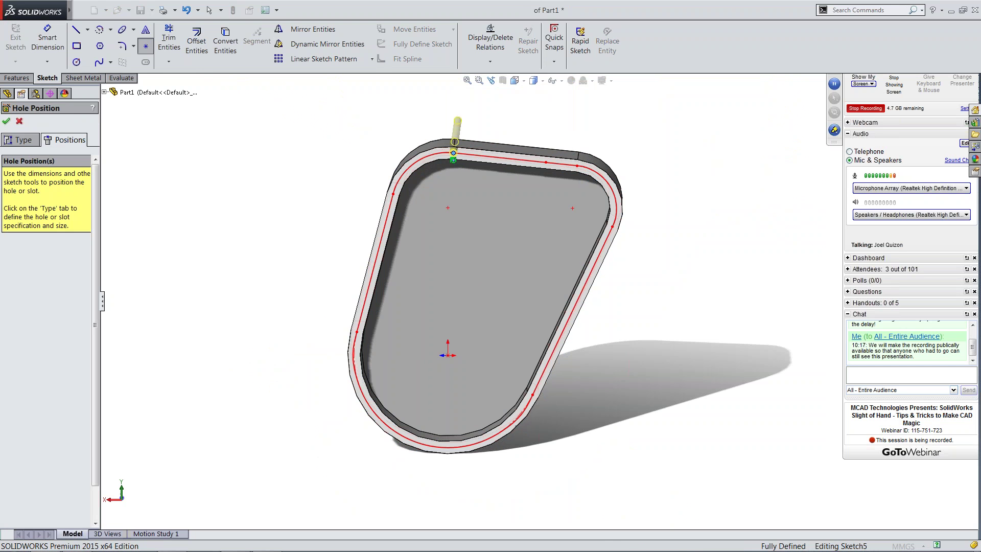
pyautogui.click(6, 122)
# Step: Set up a curve-driven pattern of the dowel hole along the fitted spline
pyautogui.moveTo(479, 184)
pyautogui.mouseDown(button='middle')
pyautogui.moveTo(453, 182)
pyautogui.moveTo(482, 150)
pyautogui.moveTo(469, 153)
pyautogui.moveTo(467, 173)
pyautogui.mouseUp(button='middle')
pyautogui.scroll(-5, 488, 154)
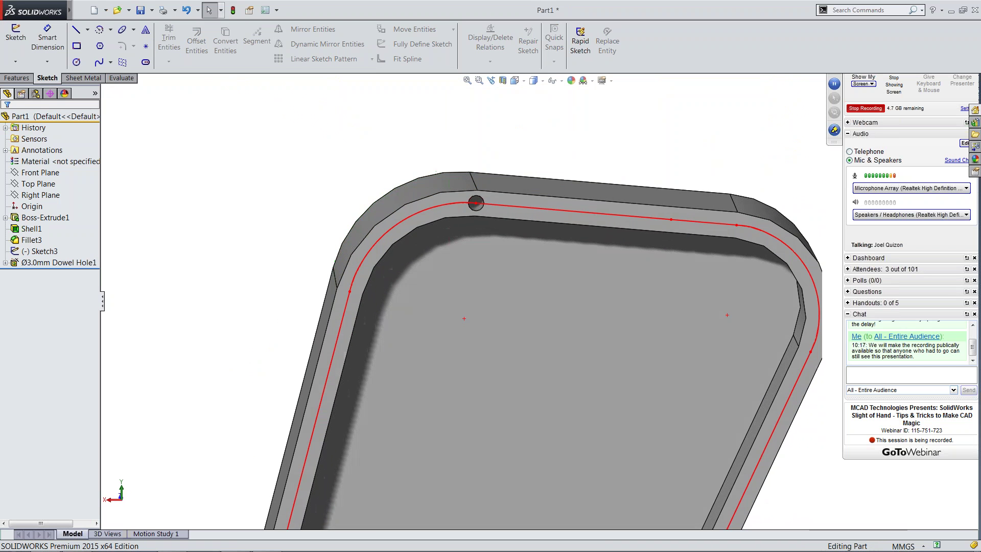
pyautogui.click(18, 78)
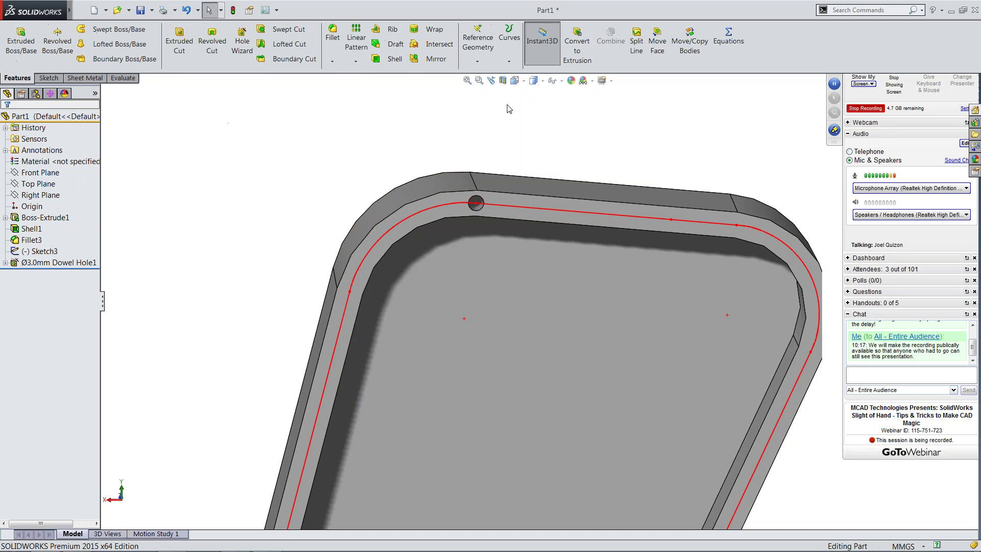
pyautogui.click(357, 62)
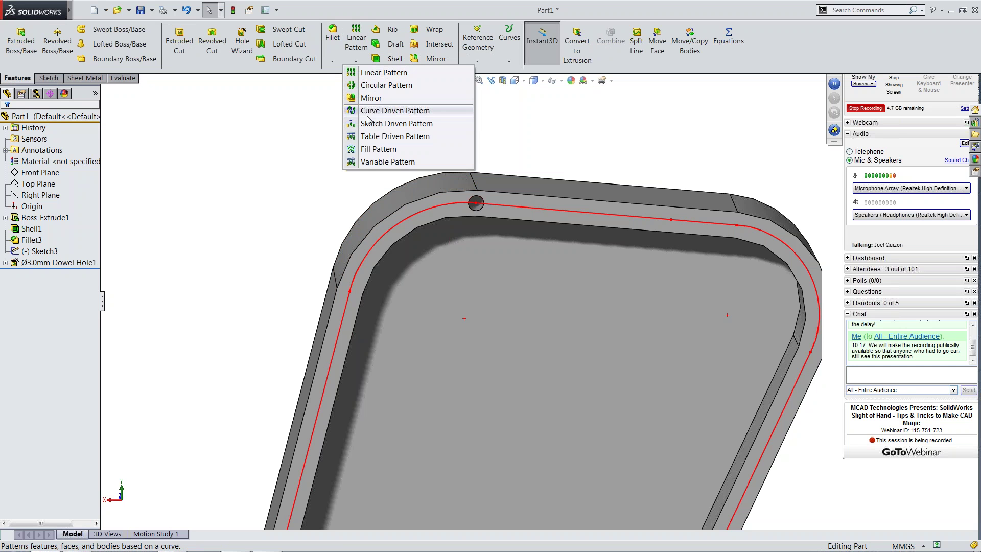
pyautogui.click(367, 111)
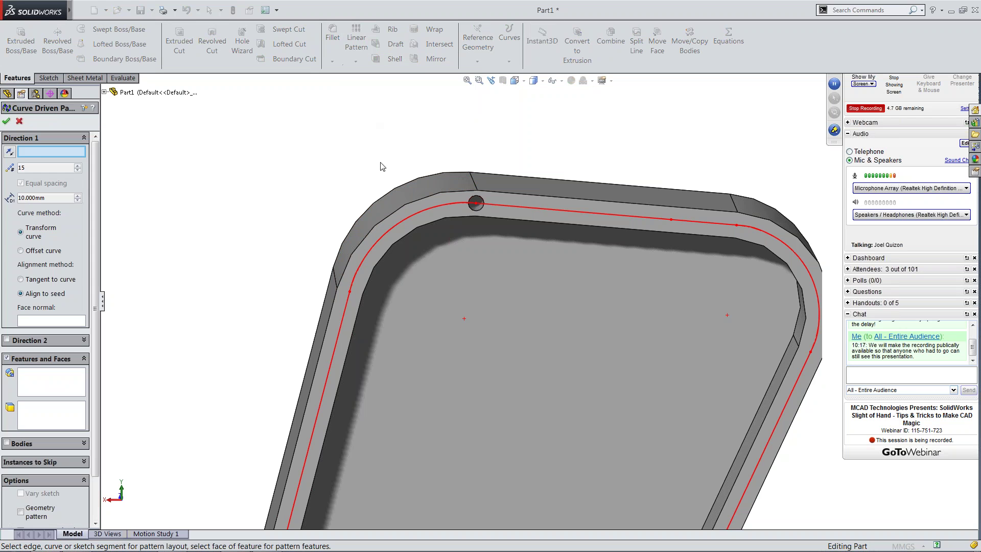
pyautogui.click(449, 204)
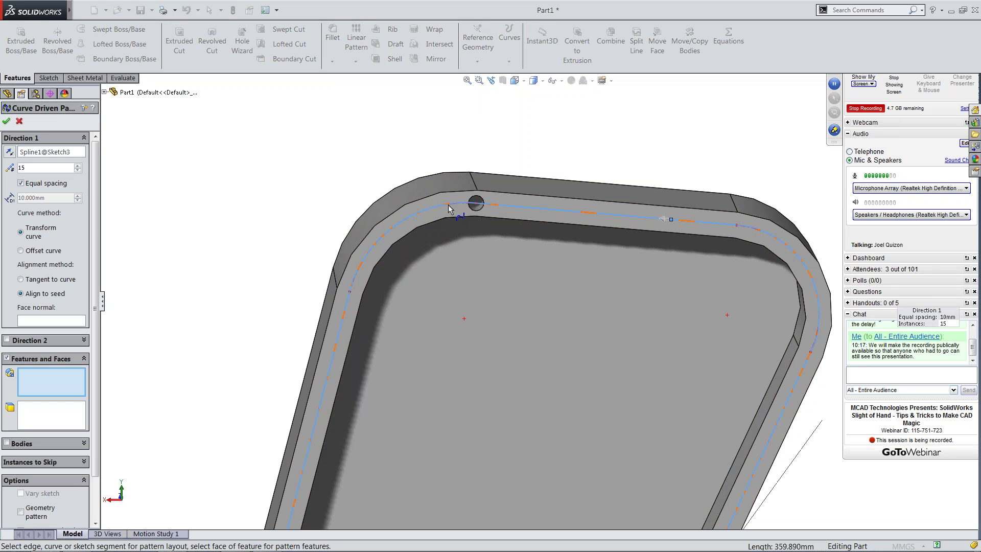
pyautogui.scroll(5, 524, 363)
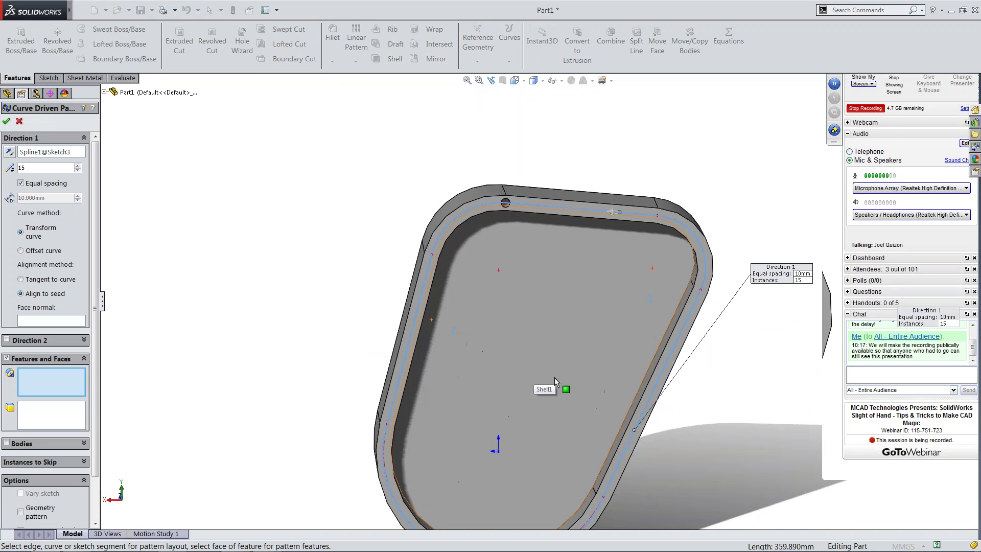
pyautogui.scroll(-3, 541, 378)
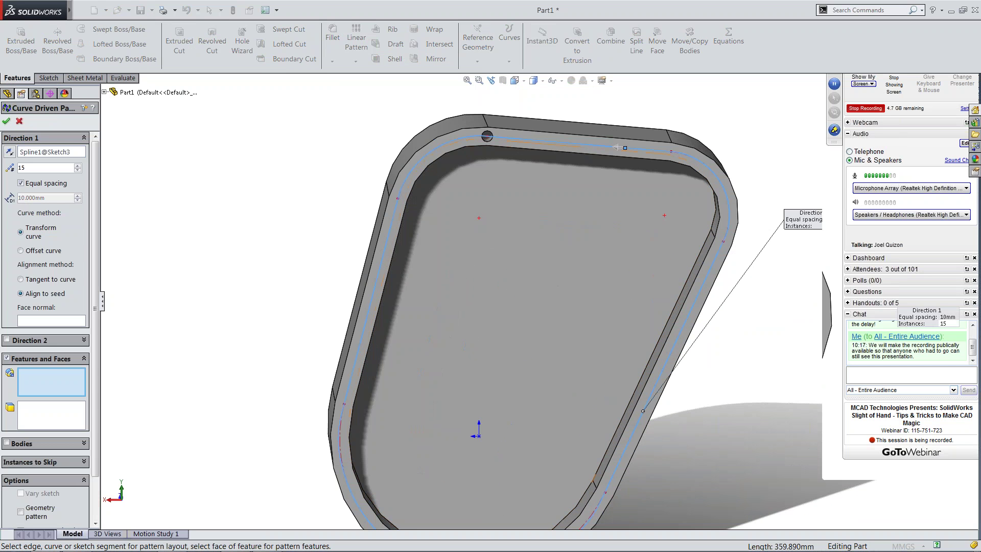
pyautogui.scroll(-3, 492, 155)
pyautogui.click(496, 167)
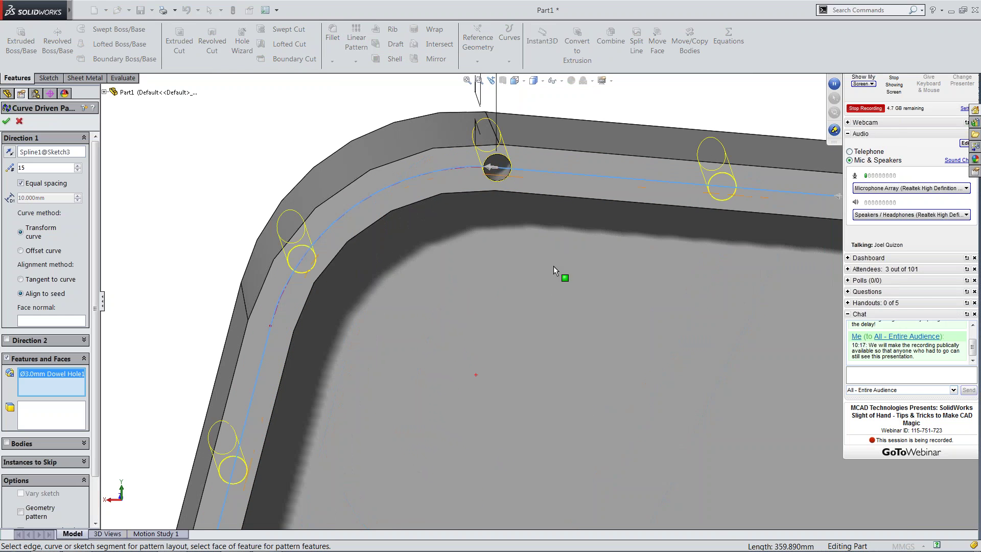
# Step: Turn off equal spacing, set the hole pattern to 18 instances spaced 20 mm apart, and create it
pyautogui.scroll(6, 546, 256)
pyautogui.scroll(3, 628, 379)
pyautogui.scroll(-3, 619, 393)
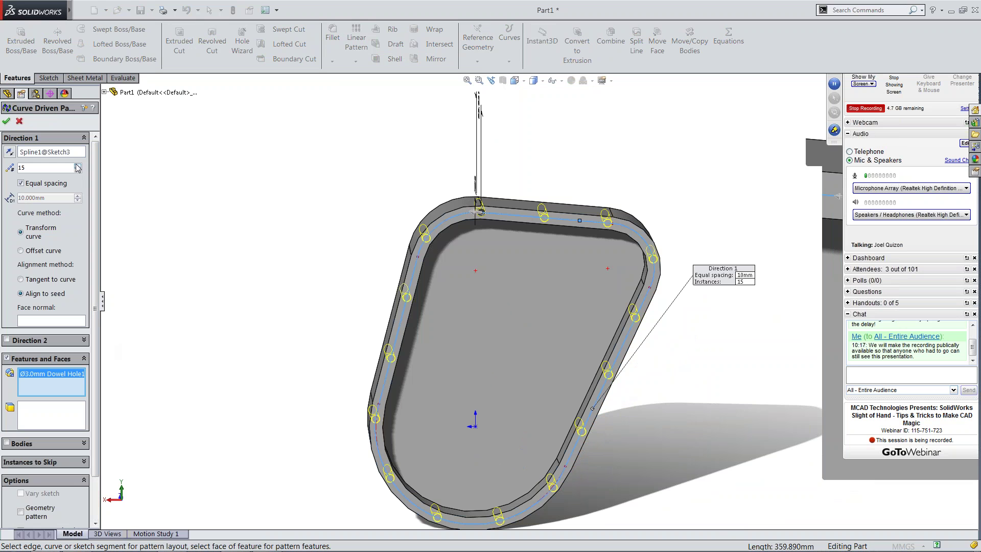
pyautogui.click(21, 183)
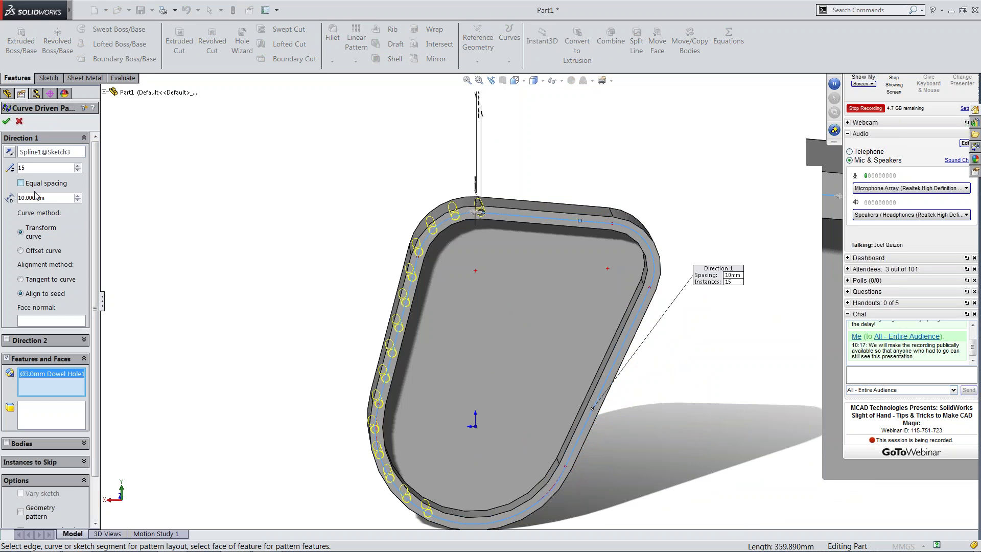
pyautogui.doubleClick(31, 198)
pyautogui.write('2')
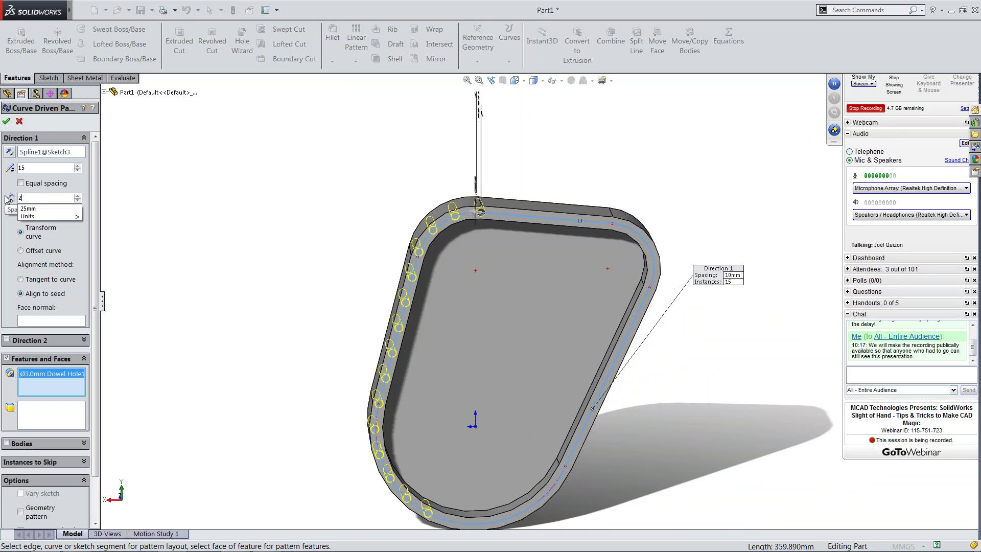
pyautogui.write('0')
pyautogui.press('Return')
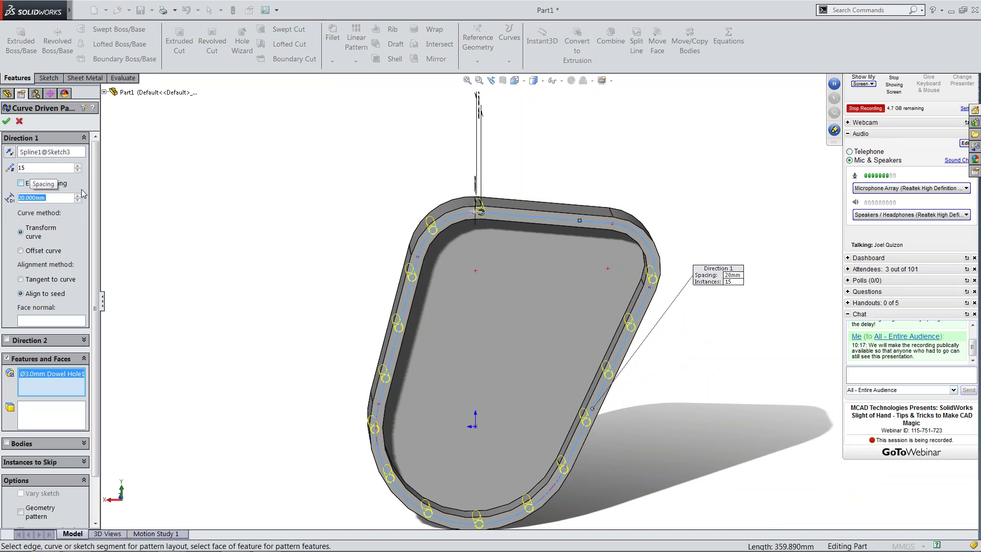
pyautogui.click(77, 166)
pyautogui.click(77, 165)
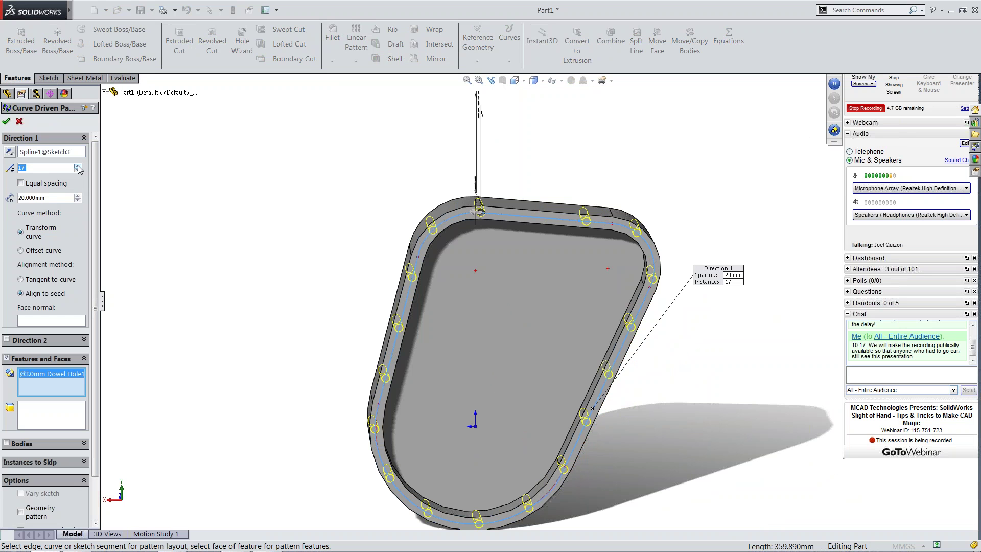
pyautogui.click(77, 165)
pyautogui.click(6, 122)
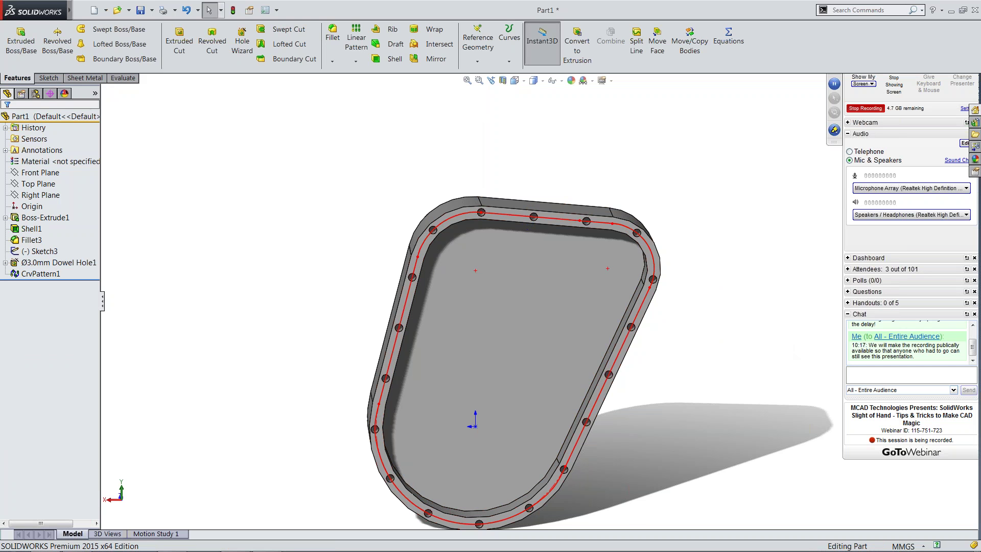
# Step: Start a sketch on the closed outer face and draw a 40 mm diameter circle centred on the origin
pyautogui.moveTo(459, 302); pyautogui.dragTo(449, 324, button='middle')
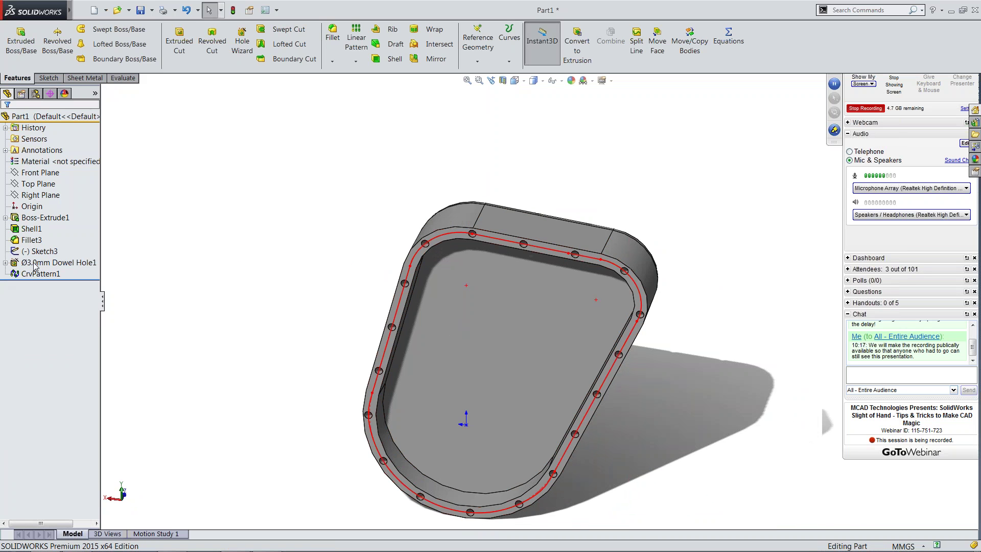
pyautogui.moveTo(283, 325); pyautogui.dragTo(320, 238, button='middle')
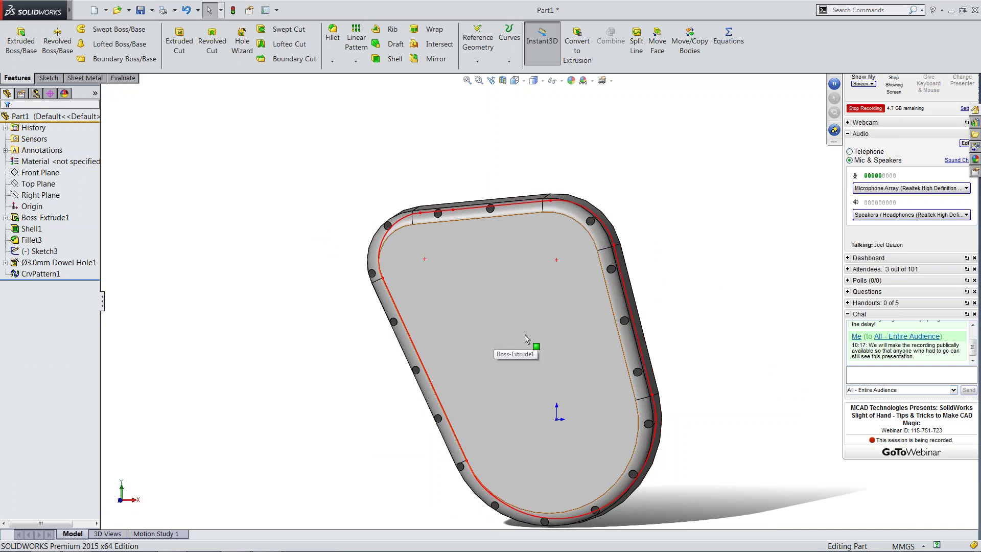
pyautogui.click(505, 336)
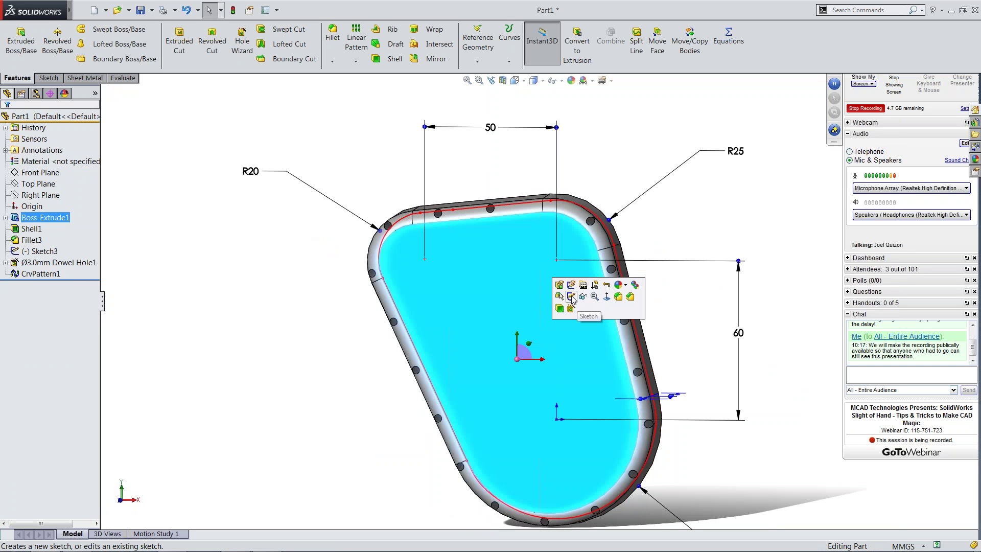
pyautogui.click(571, 297)
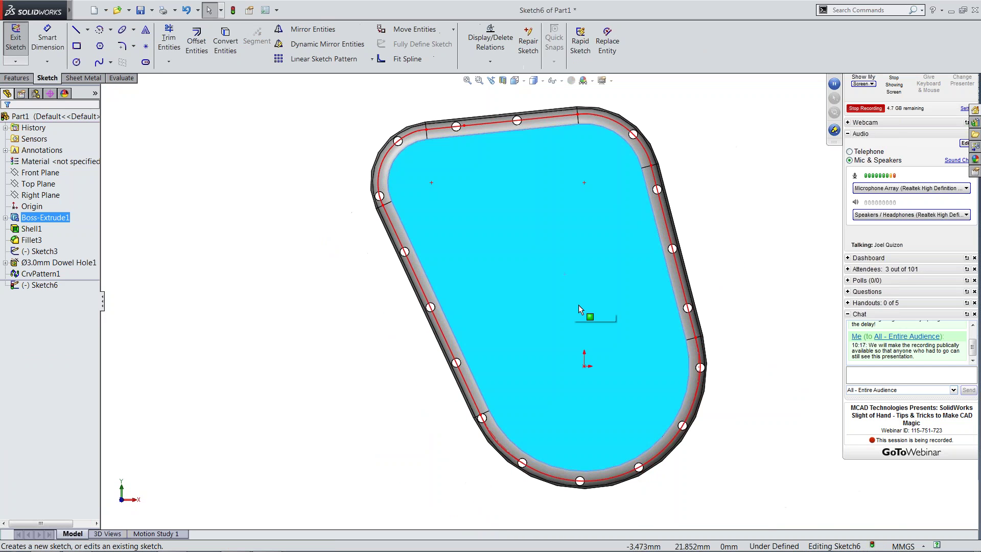
pyautogui.moveTo(502, 274); pyautogui.dragTo(564, 271, button='right')
pyautogui.click(584, 365)
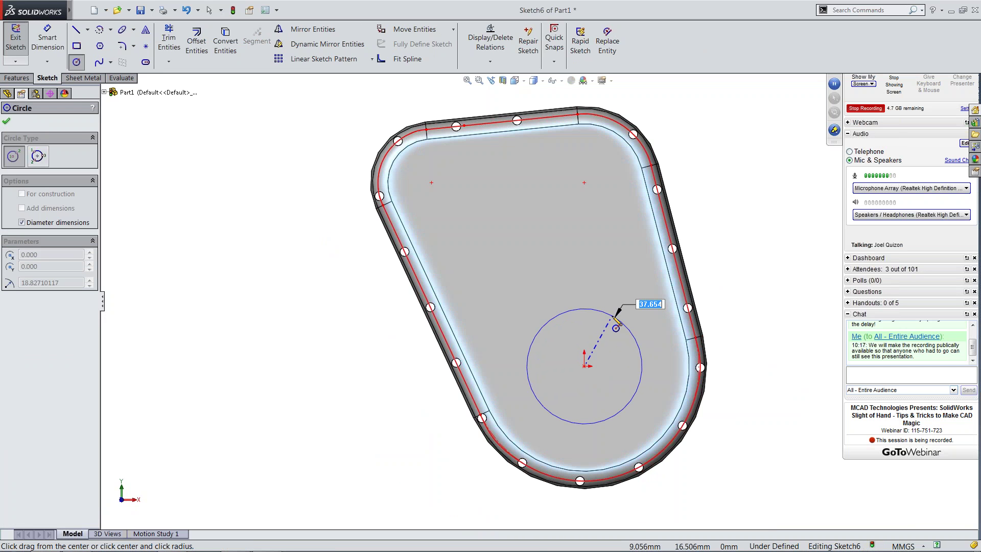
pyautogui.write('40')
pyautogui.press('Return')
# Step: Add two concentric circles of 25 mm and 15 mm diameter at the origin
pyautogui.click(584, 366)
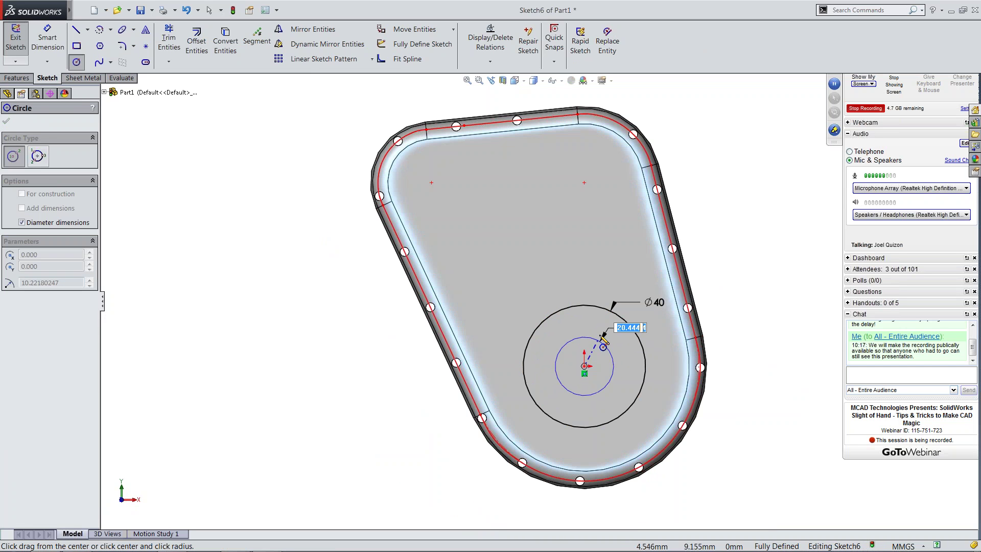
pyautogui.write('25')
pyautogui.press('Return')
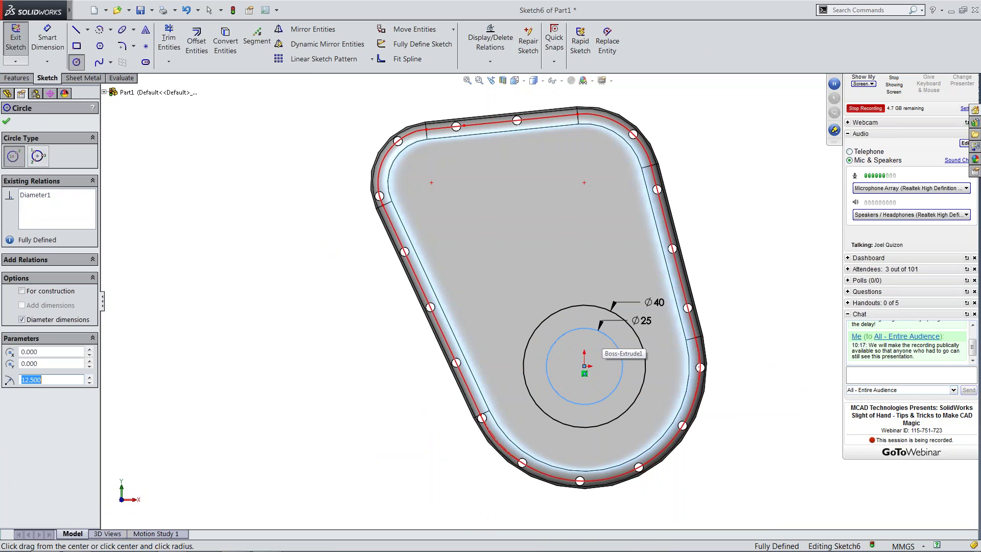
pyautogui.click(584, 366)
pyautogui.write('15')
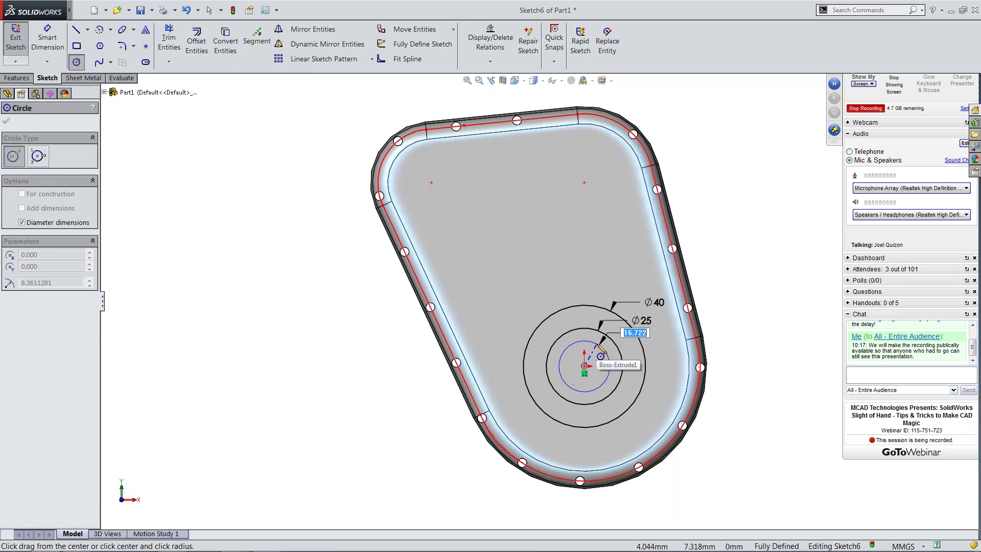
pyautogui.press('Return')
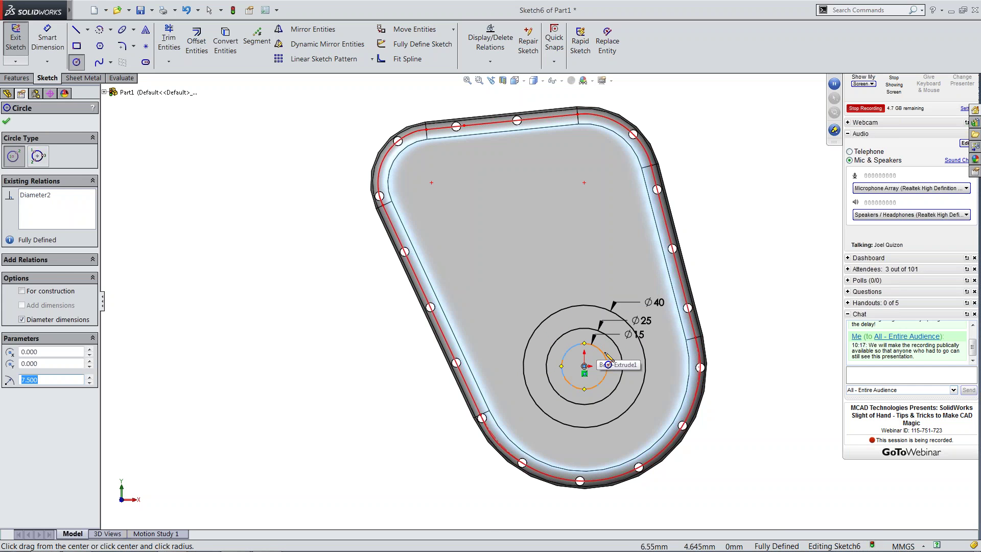
# Step: Rearrange the three circle diameter dimensions into a stack beside the part's upper-right edge
pyautogui.press('Escape')
pyautogui.moveTo(654, 302); pyautogui.dragTo(679, 251)
pyautogui.moveTo(644, 319); pyautogui.dragTo(714, 249)
pyautogui.moveTo(694, 268); pyautogui.dragTo(716, 263)
pyautogui.moveTo(638, 335); pyautogui.dragTo(719, 278)
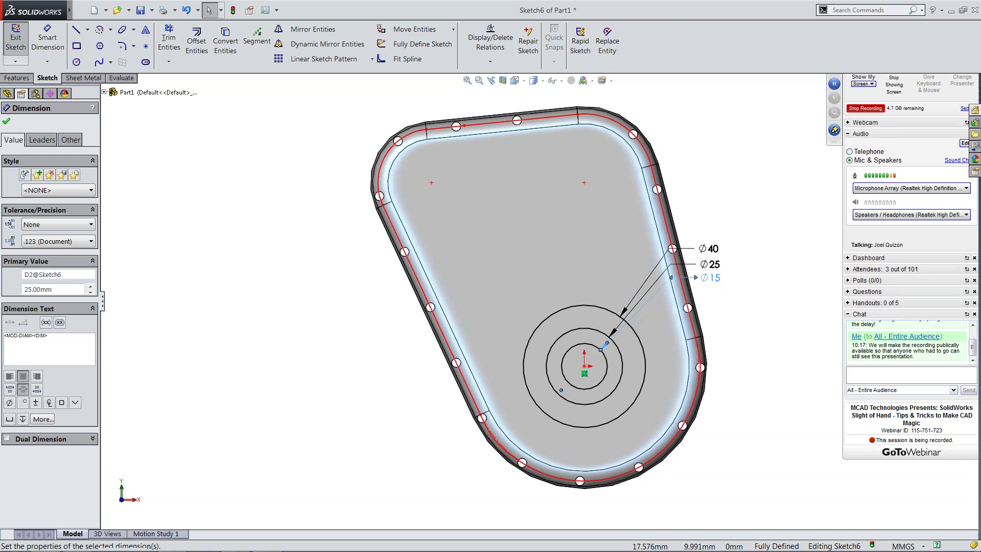
pyautogui.click(761, 324)
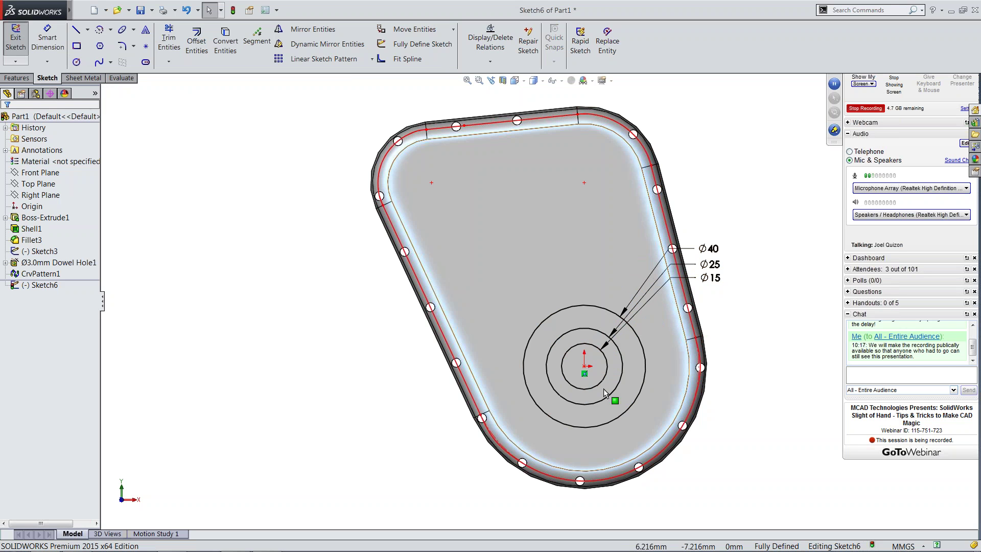
# Step: Cut-extrude the full 40 mm circle contour to a blind depth of 2.5 mm
pyautogui.moveTo(531, 251); pyautogui.dragTo(474, 281, button='middle')
pyautogui.click(16, 77)
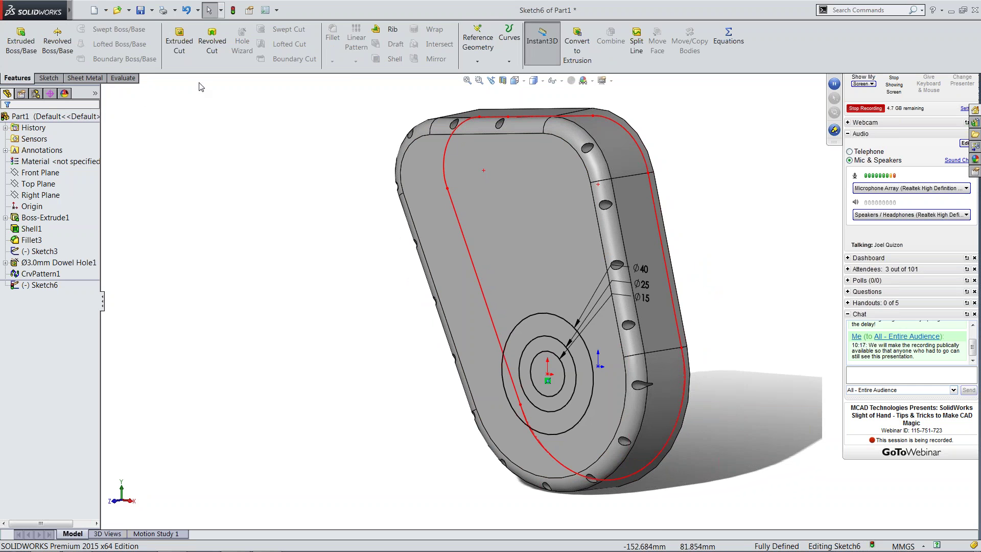
pyautogui.click(179, 41)
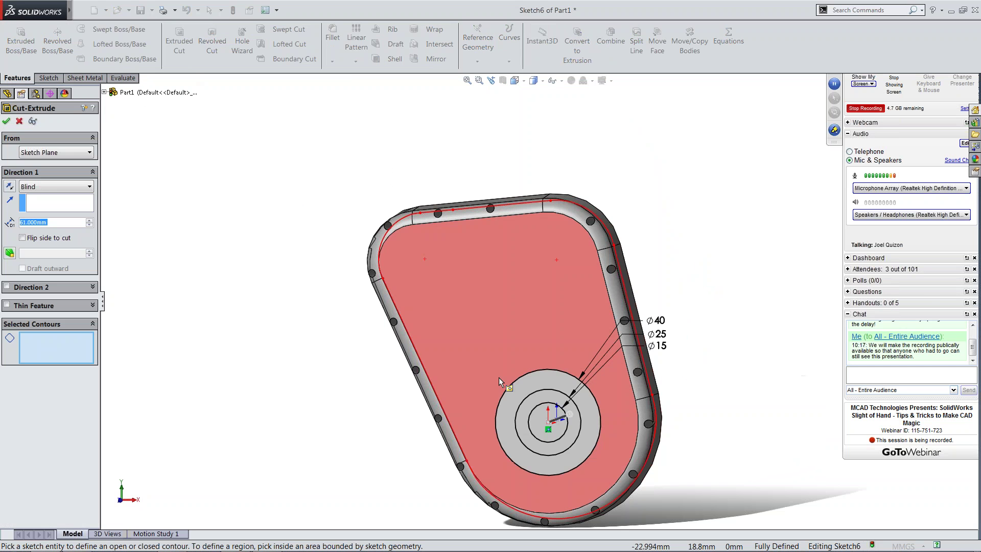
pyautogui.scroll(-8, 560, 332)
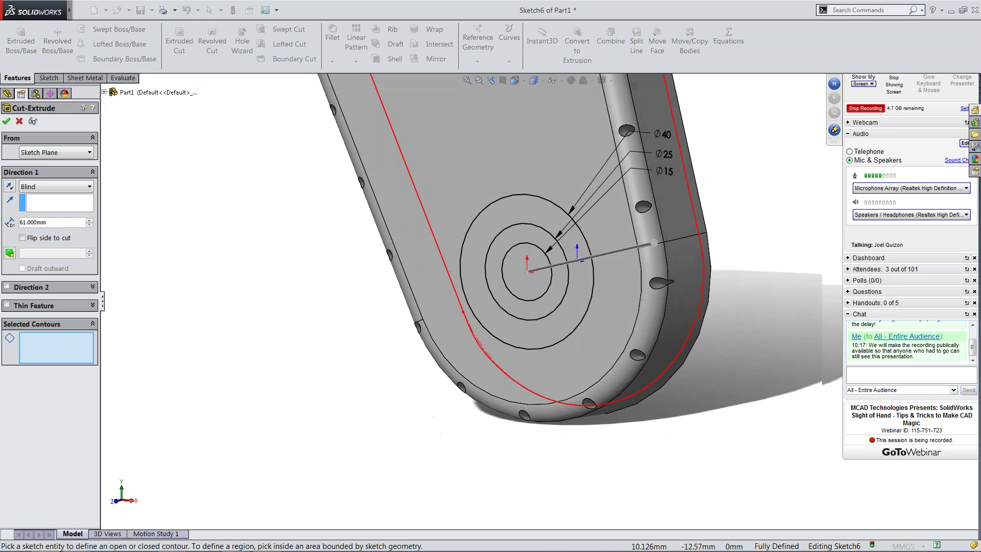
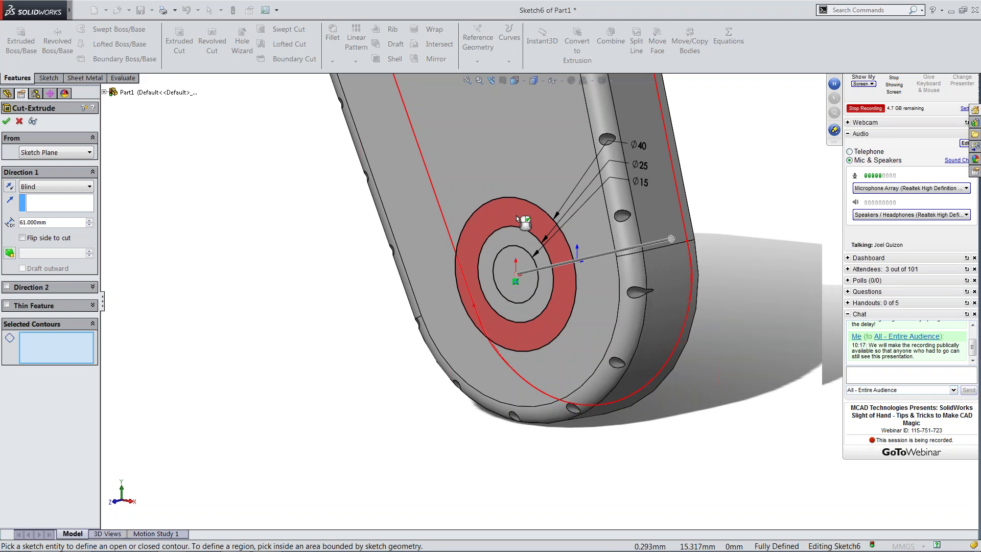
pyautogui.click(491, 206)
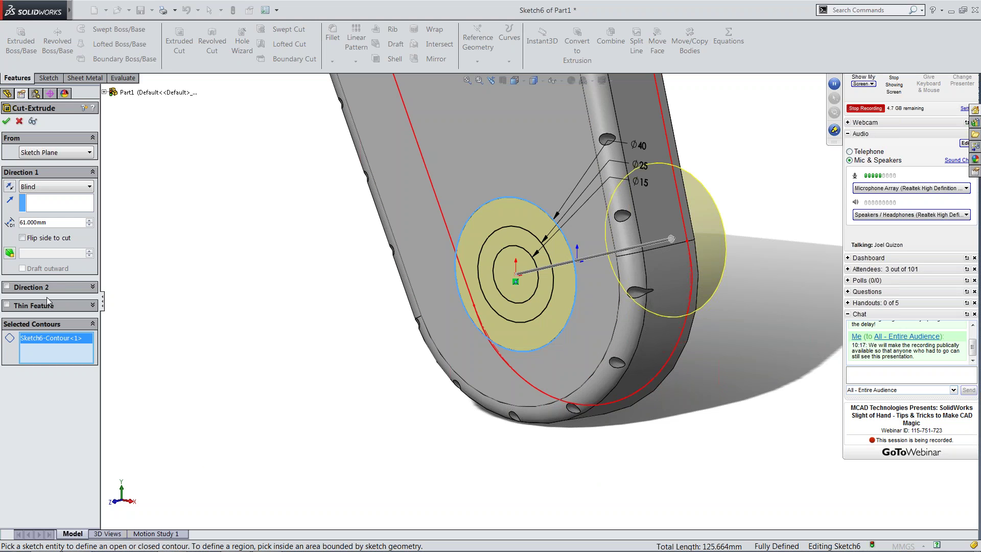
pyautogui.moveTo(46, 222); pyautogui.dragTo(21, 223)
pyautogui.write('2.5')
pyautogui.press('Return')
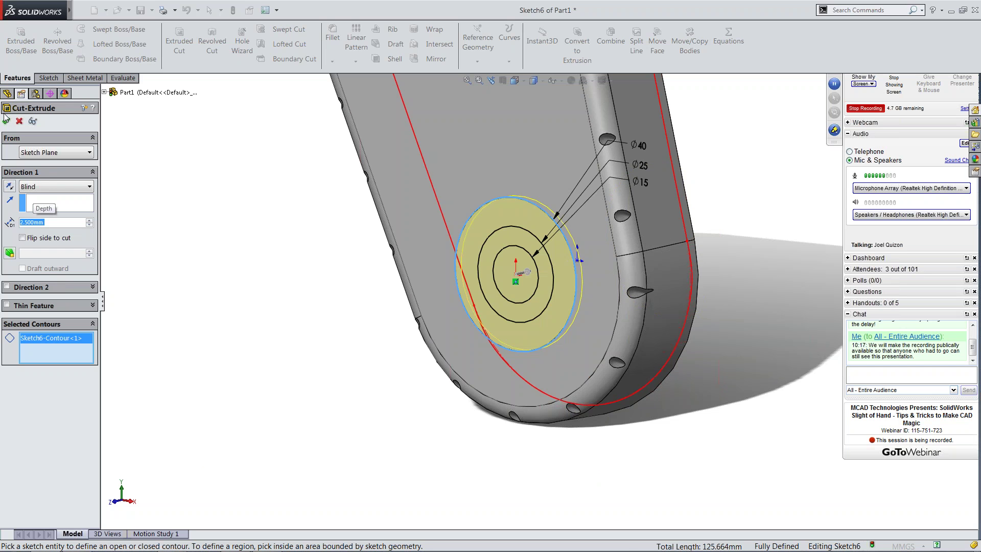
pyautogui.press('Return')
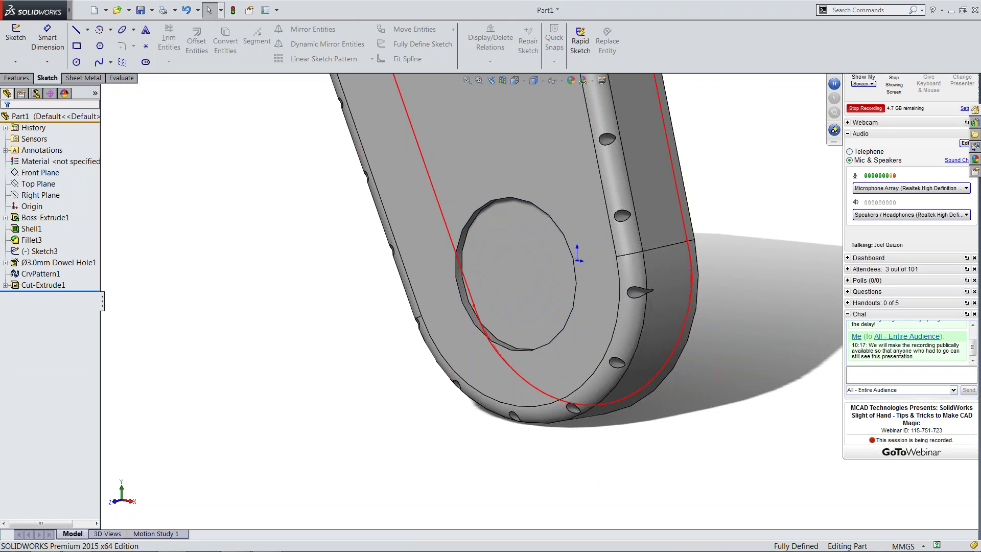
# Step: Hide the hole-path Sketch3 and show the concentric-circle Sketch6 under Cut-Extrude1
pyautogui.click(39, 251)
pyautogui.click(181, 318)
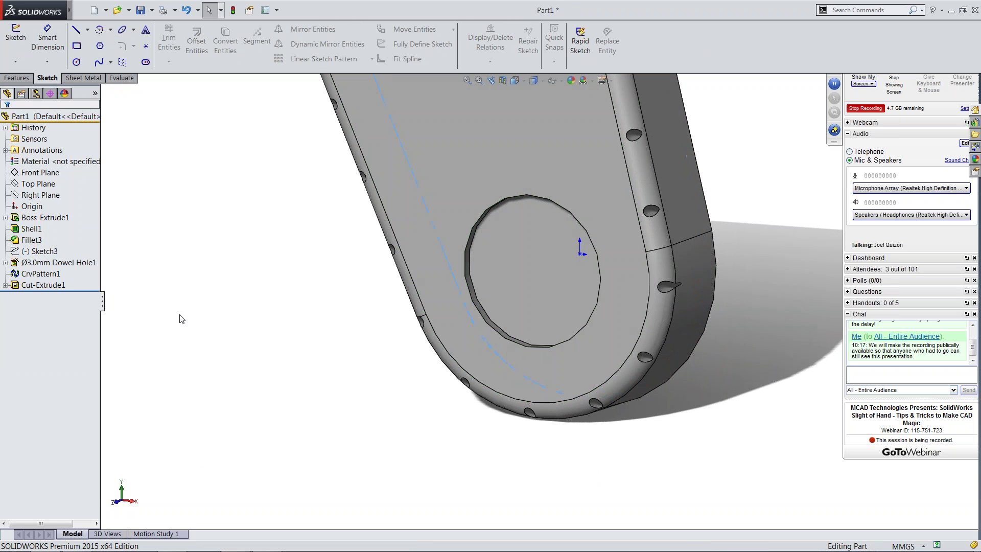
pyautogui.click(5, 285)
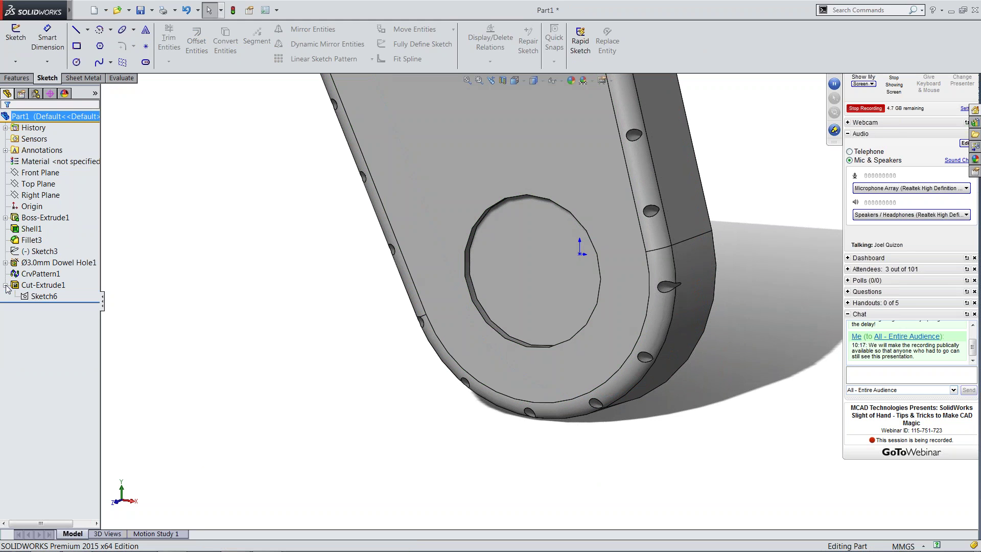
pyautogui.click(32, 298)
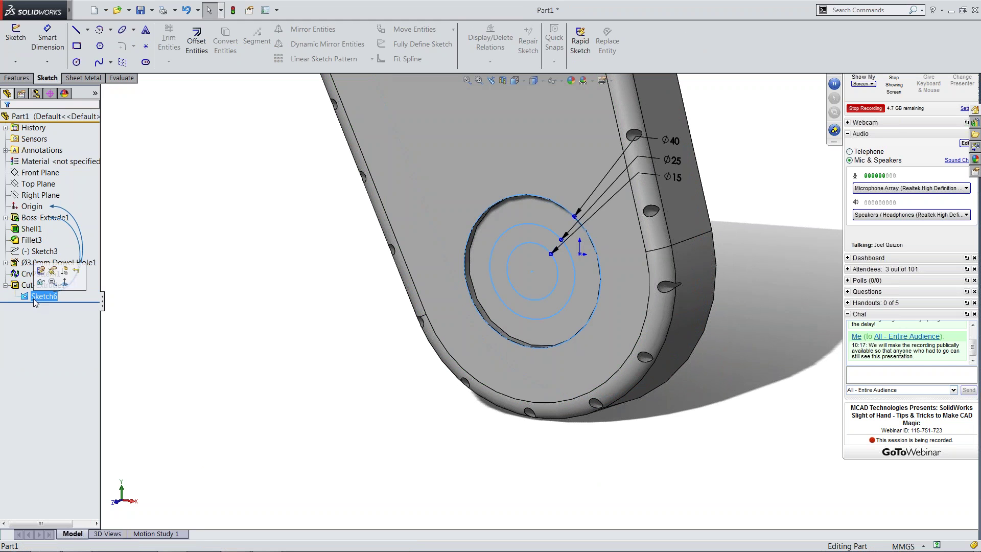
pyautogui.click(41, 282)
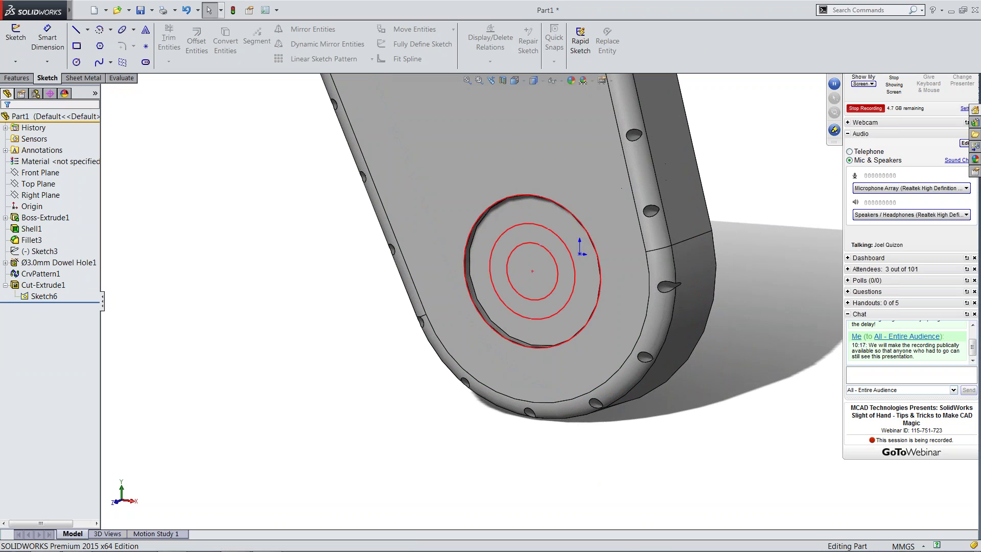
pyautogui.moveTo(301, 344); pyautogui.dragTo(278, 353, button='middle')
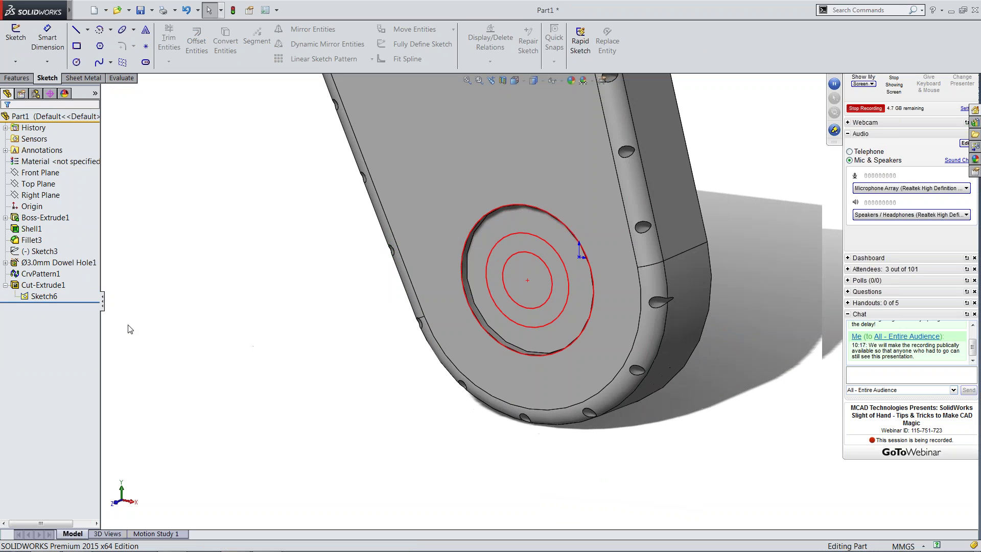
pyautogui.click(24, 297)
pyautogui.click(17, 77)
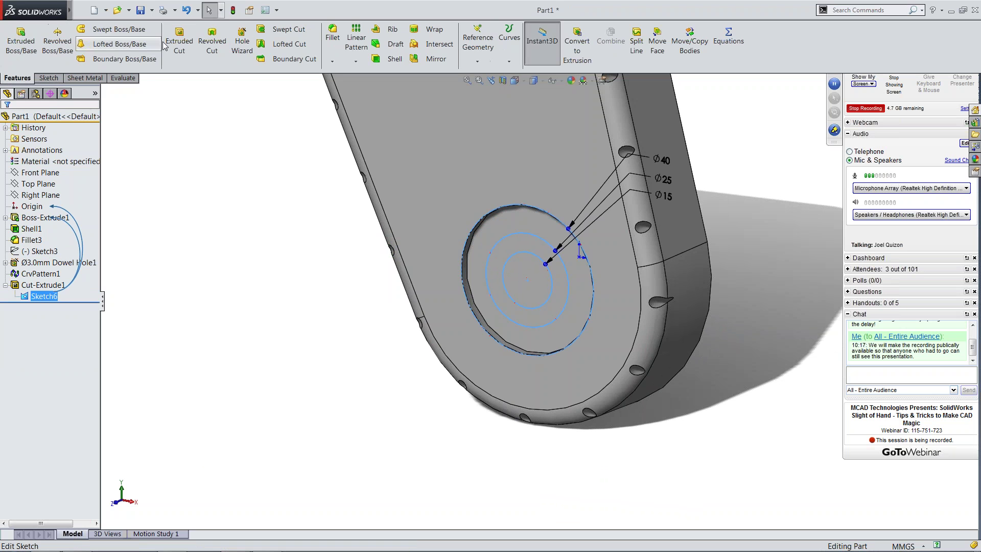
pyautogui.click(180, 41)
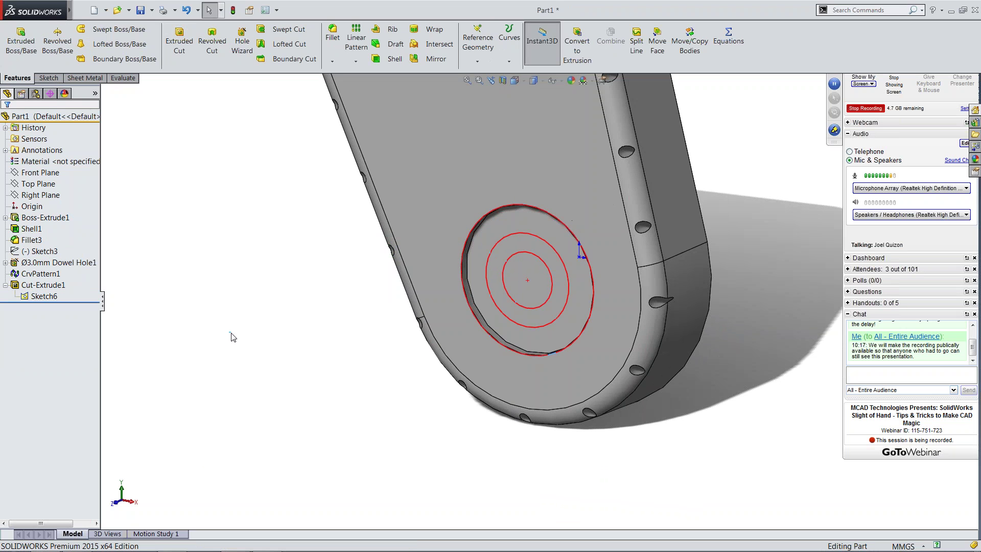
# Step: Pick the 25 mm circle of Sketch6 with the Contour Select Tool and cut-extrude it to a blind depth of 5 mm
pyautogui.rightClick(489, 292)
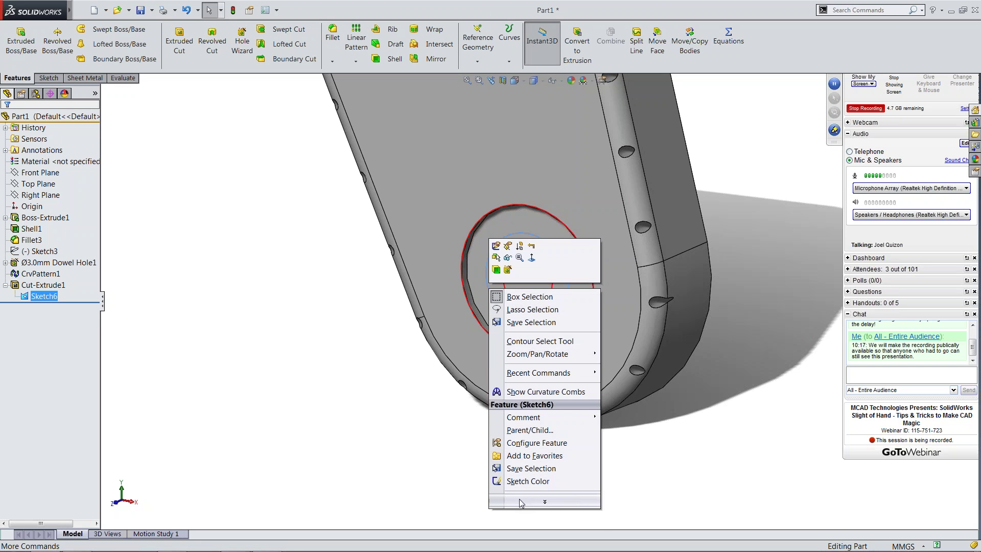
pyautogui.moveTo(520, 500)
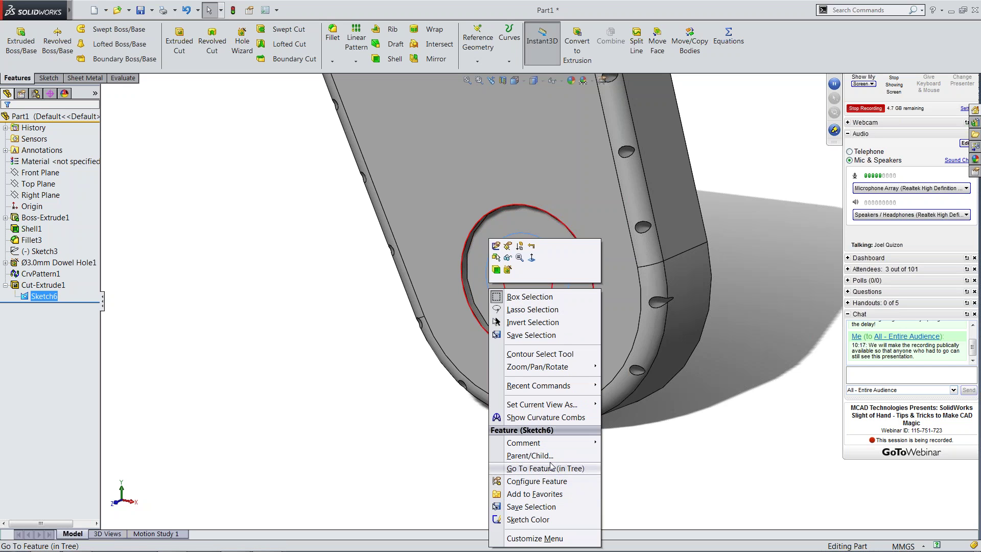
pyautogui.click(520, 354)
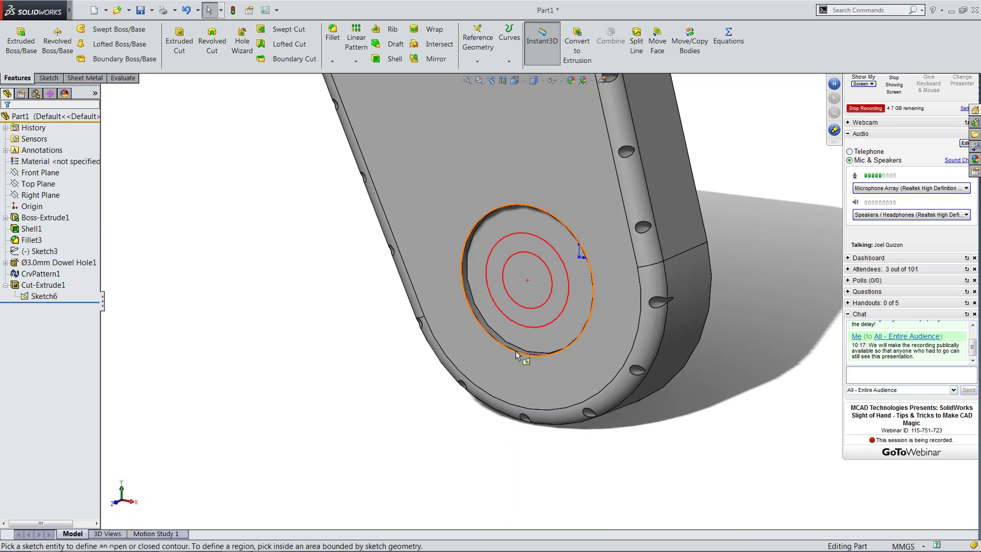
pyautogui.click(509, 321)
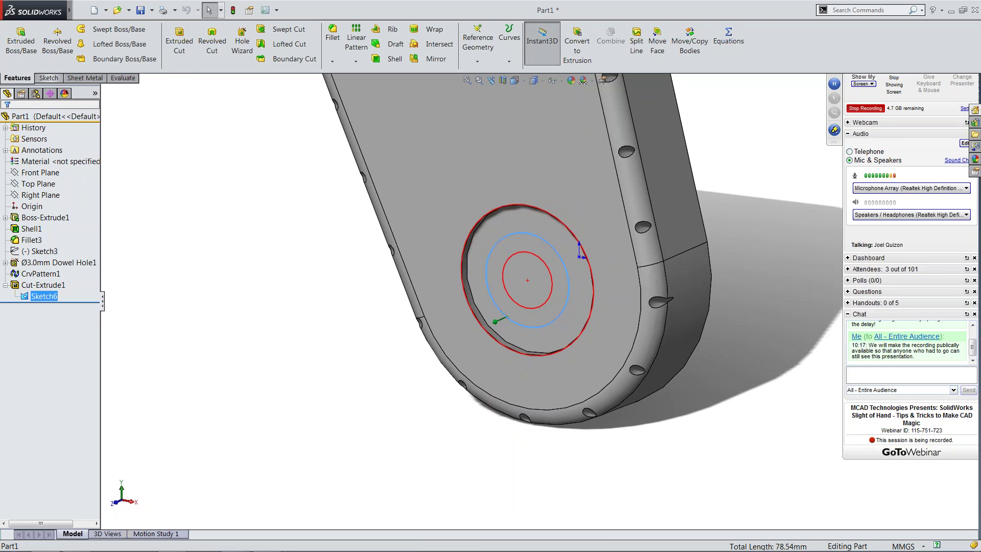
pyautogui.click(179, 66)
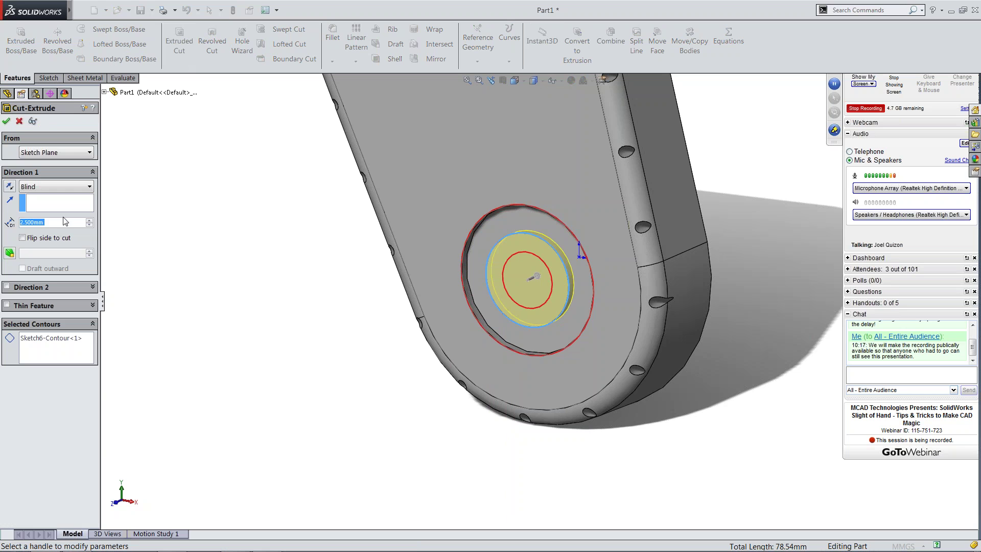
pyautogui.scroll(1, 54, 215)
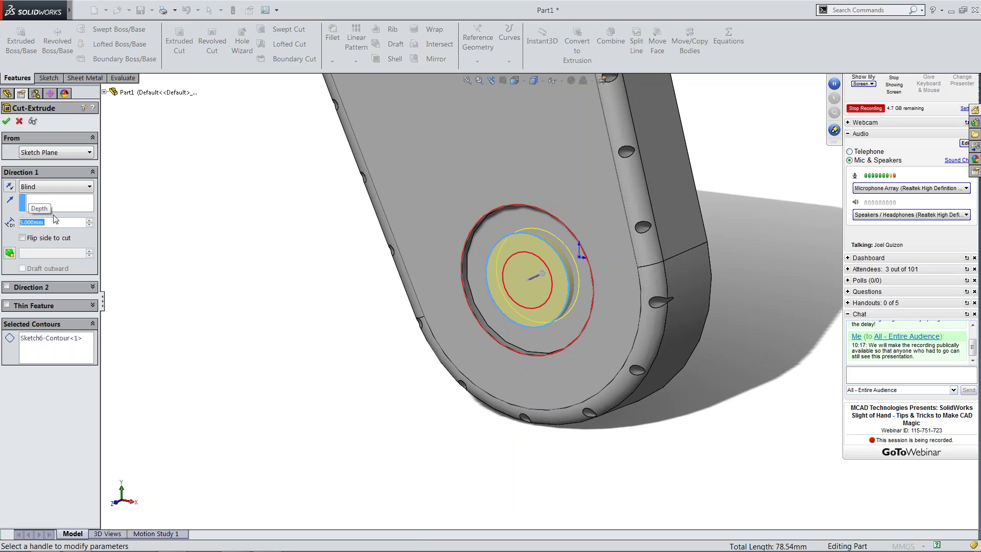
pyautogui.click(6, 121)
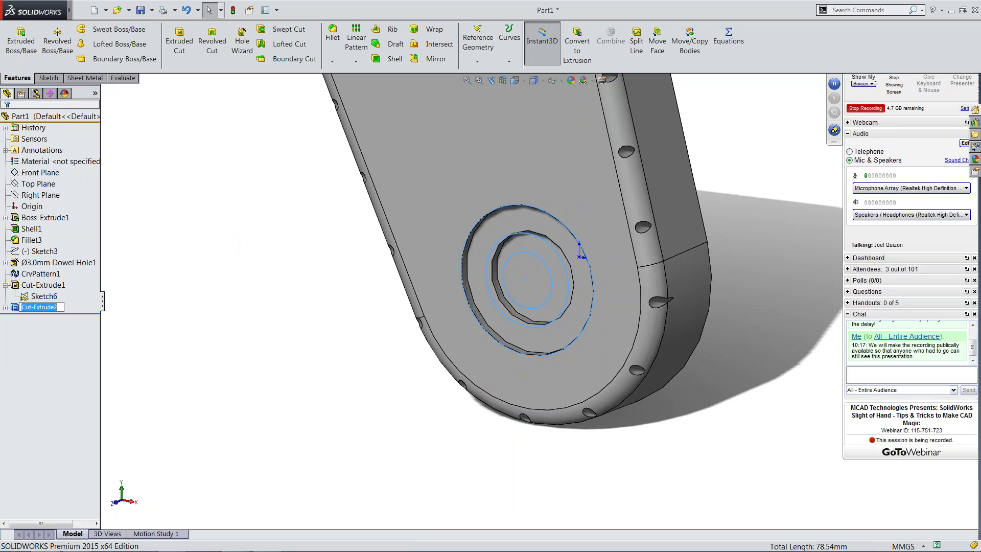
pyautogui.press('Return')
# Step: Cut-extrude the 15 mm circle of the shared Sketch6 with the Through All end condition
pyautogui.click(6, 308)
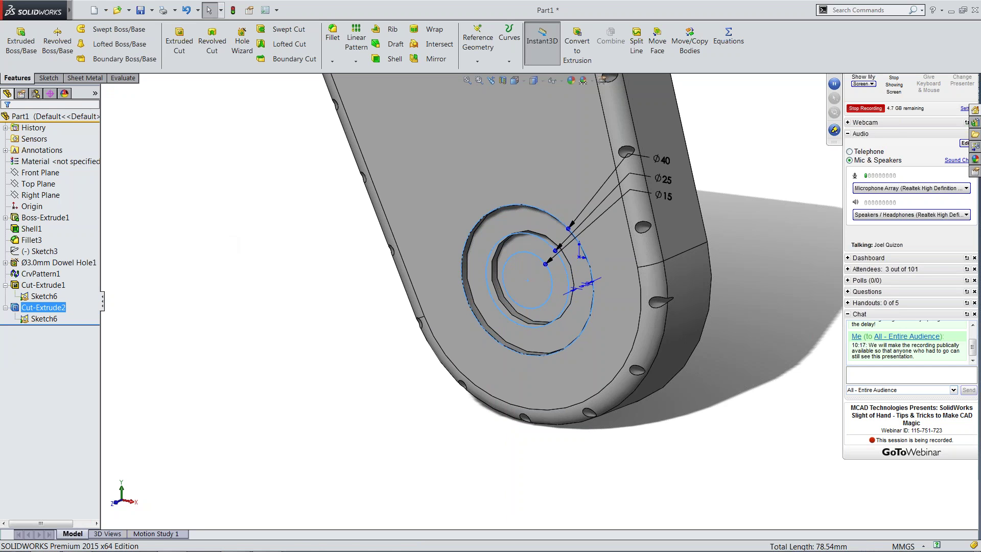
pyautogui.click(376, 296)
pyautogui.press('Return')
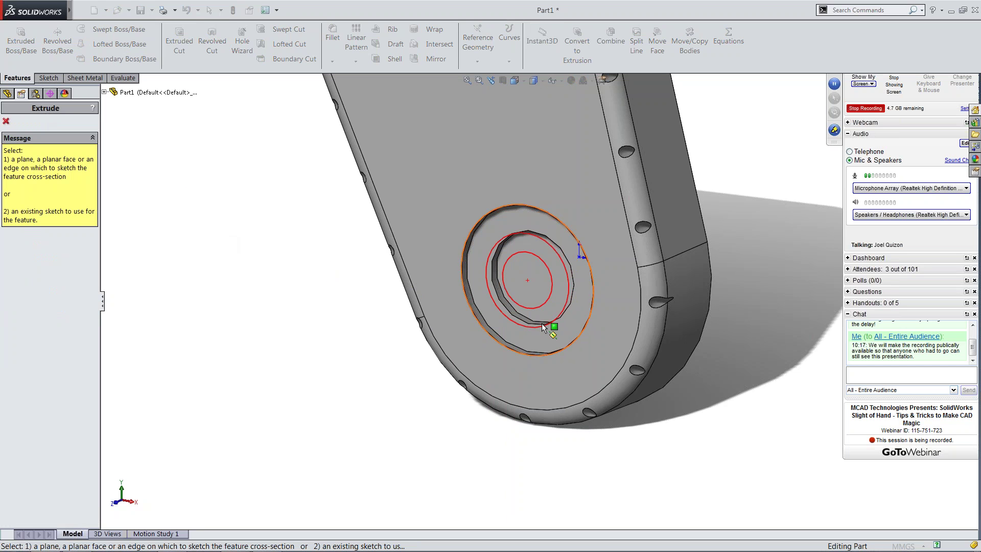
pyautogui.click(541, 258)
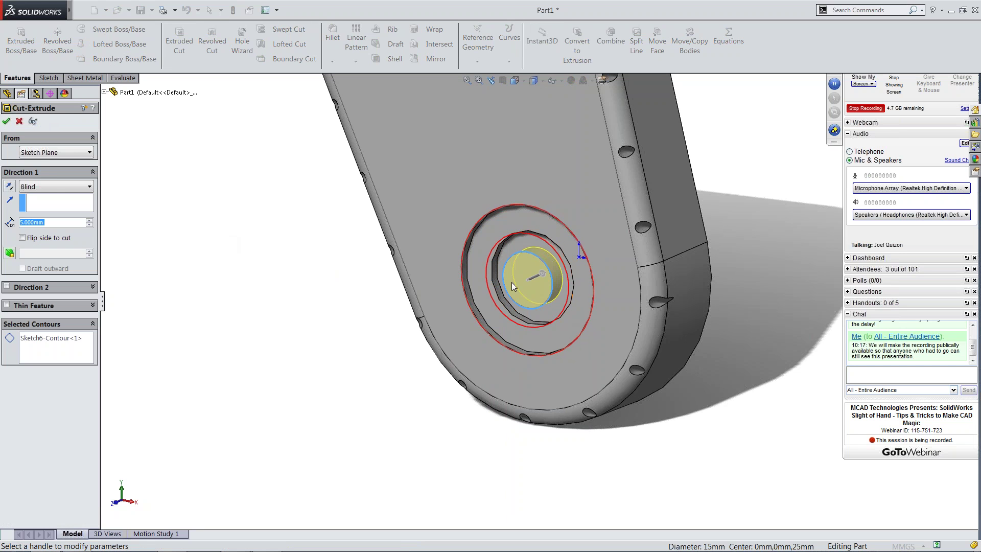
pyautogui.click(57, 187)
pyautogui.click(56, 203)
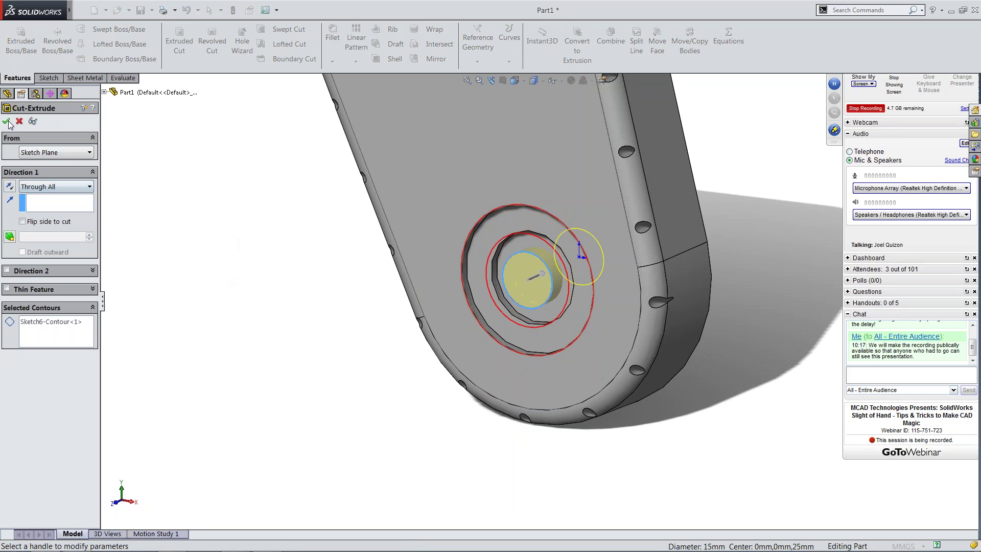
pyautogui.press('Return')
# Step: Hide the concentric-circle Sketch6 in the model
pyautogui.moveTo(296, 378); pyautogui.dragTo(317, 361, button='middle')
pyautogui.click(36, 319)
pyautogui.click(41, 301)
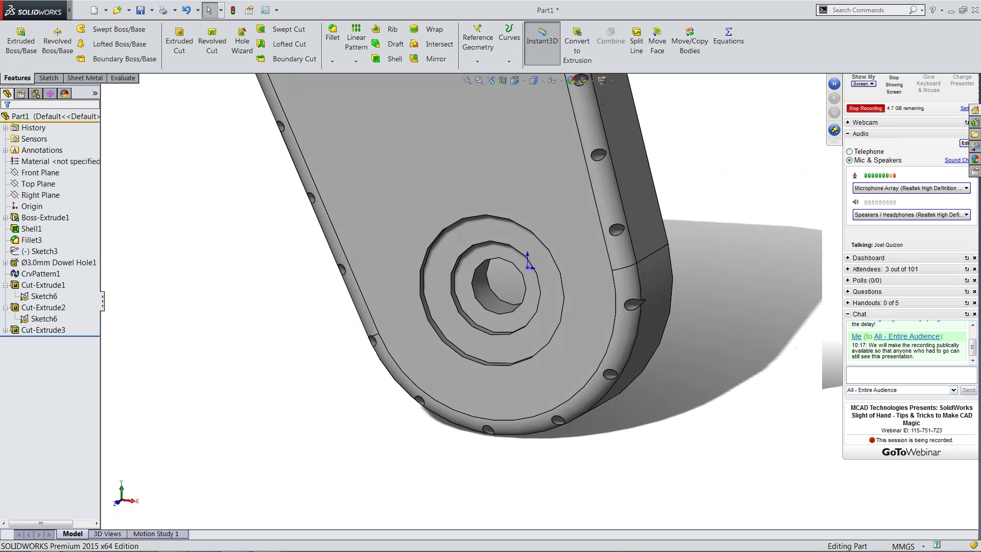
# Step: Examine the circle diameter dimensions of Sketch6 under Cut-Extrude1
pyautogui.click(37, 298)
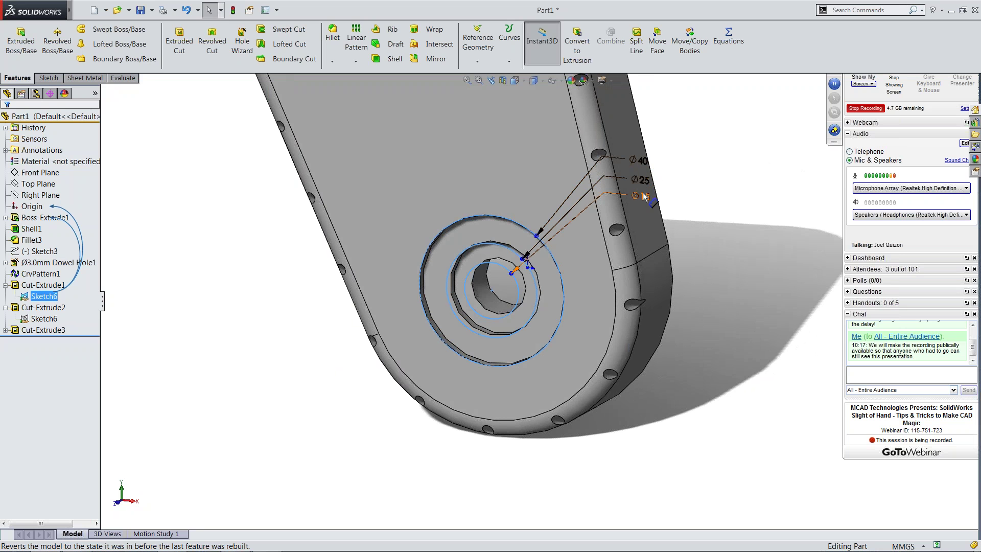
pyautogui.press('Escape')
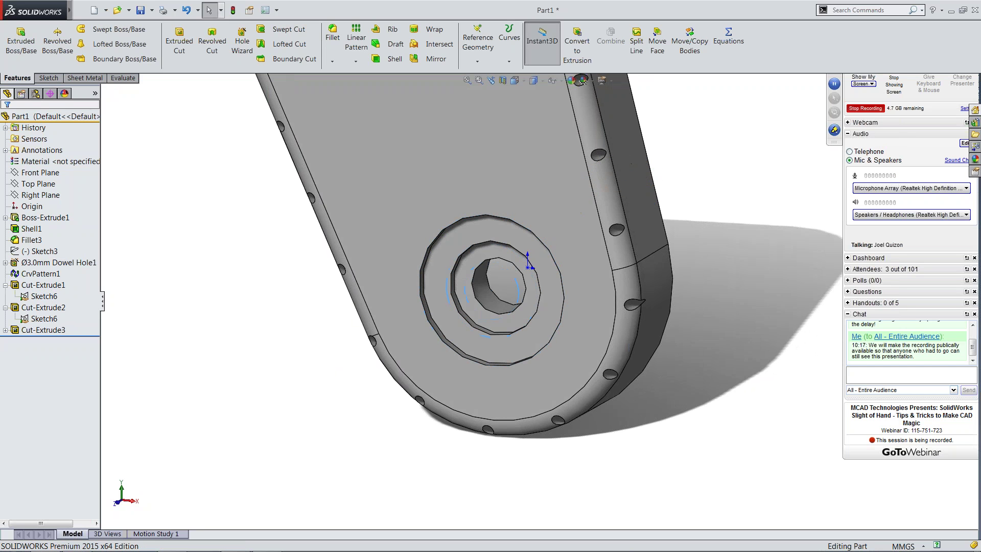
pyautogui.click(43, 296)
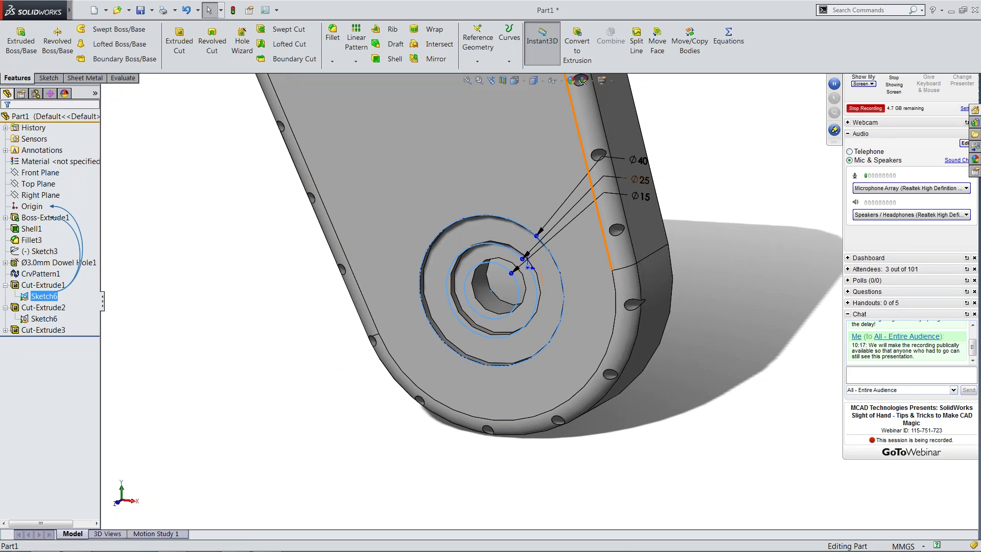
pyautogui.click(572, 147)
pyautogui.scroll(3, 572, 147)
pyautogui.click(623, 196)
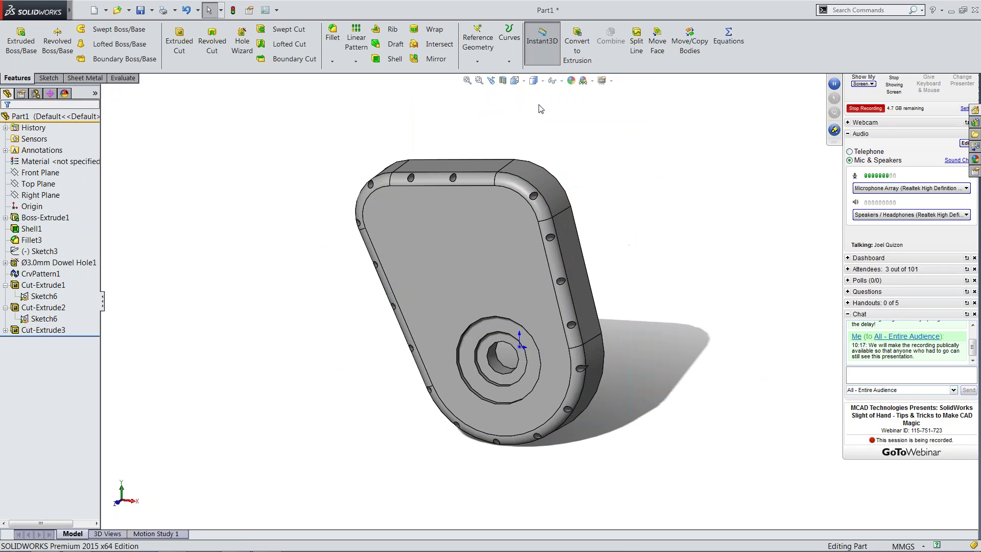
# Step: Set the base profile's upper-right corner radius to 30 mm, rebuild the part, and inspect both sides
pyautogui.click(543, 53)
pyautogui.click(476, 269)
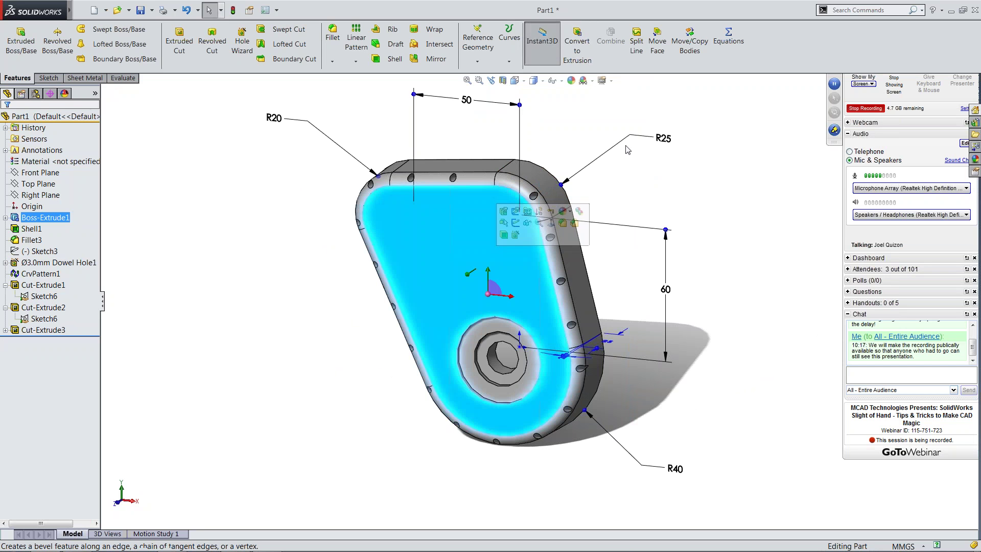
pyautogui.doubleClick(662, 139)
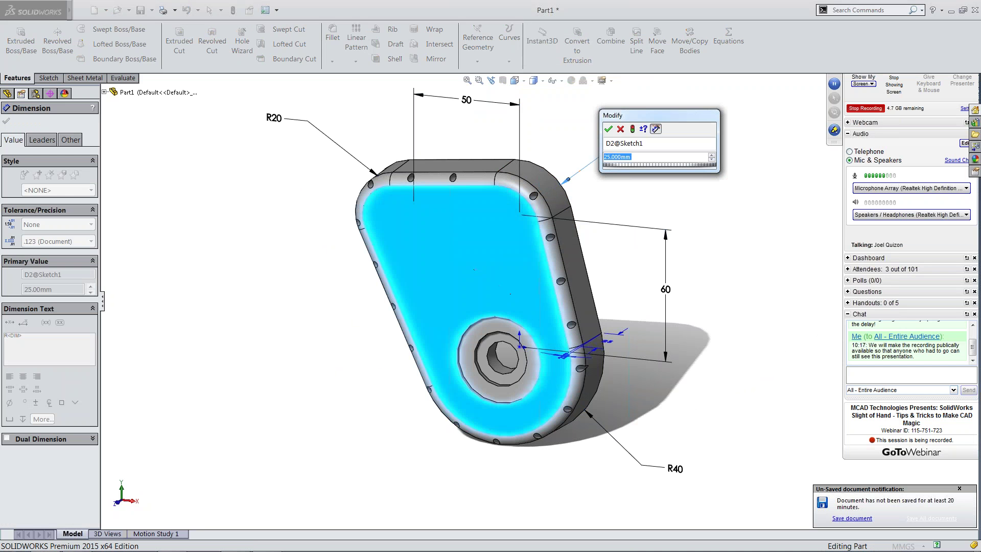
pyautogui.write('30')
pyautogui.press('Return')
pyautogui.click(726, 240)
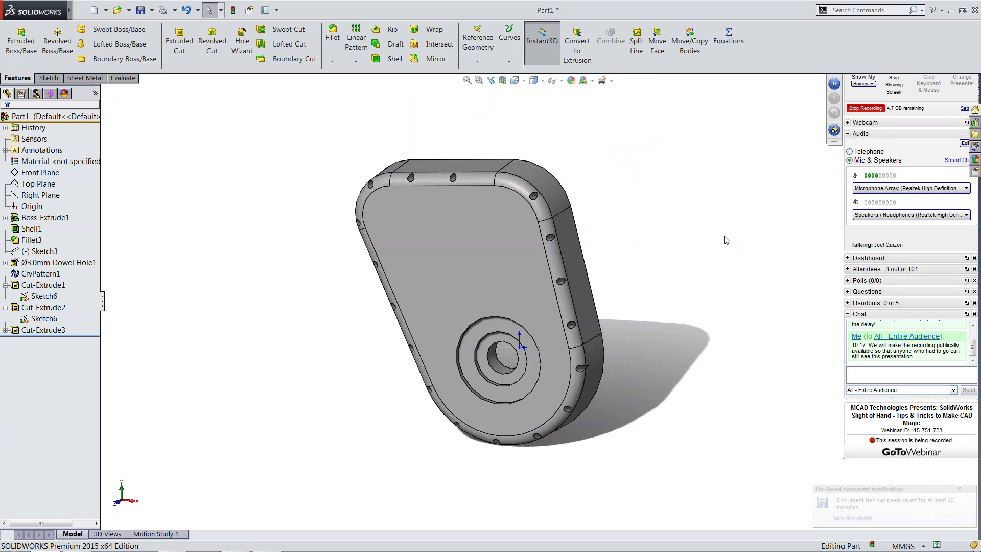
pyautogui.hotkey('ctrl', 'b')
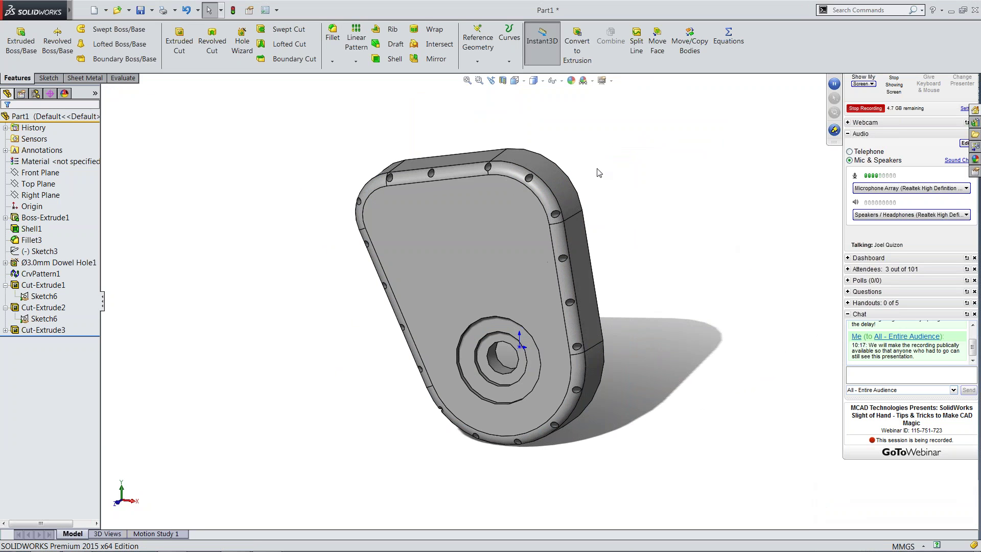
pyautogui.moveTo(476, 253); pyautogui.dragTo(256, 250, button='middle')
pyautogui.scroll(1, 470, 297)
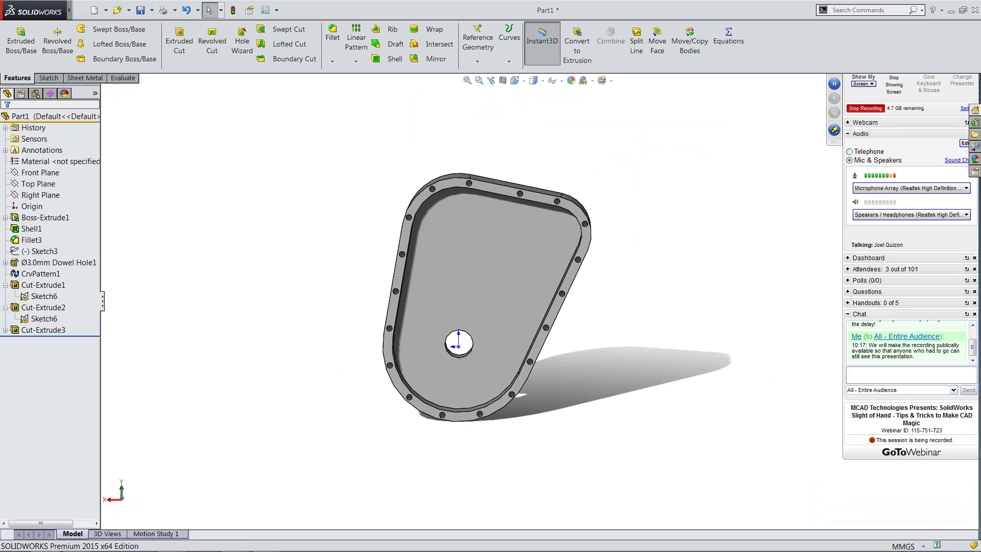
# Step: Set the base profile's upper-right corner radius to 20 mm and rebuild the part
pyautogui.moveTo(435, 276); pyautogui.dragTo(554, 219, button='middle')
pyautogui.click(539, 215)
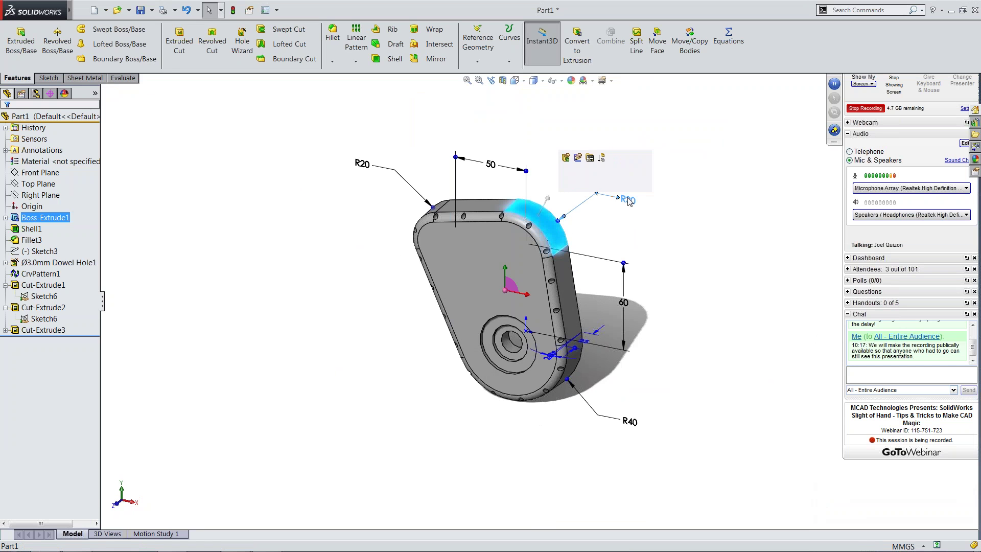
pyautogui.doubleClick(628, 200)
pyautogui.write('20')
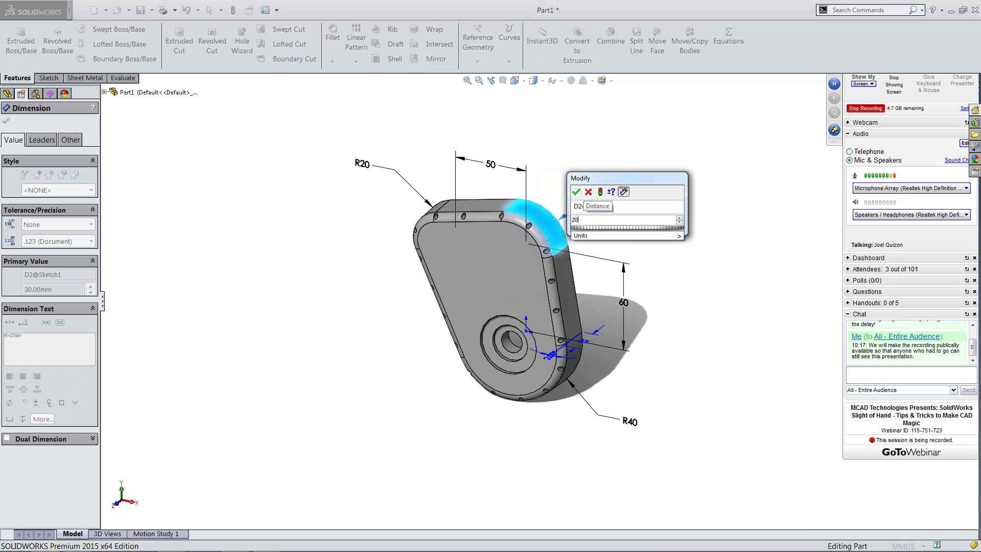
pyautogui.click(601, 191)
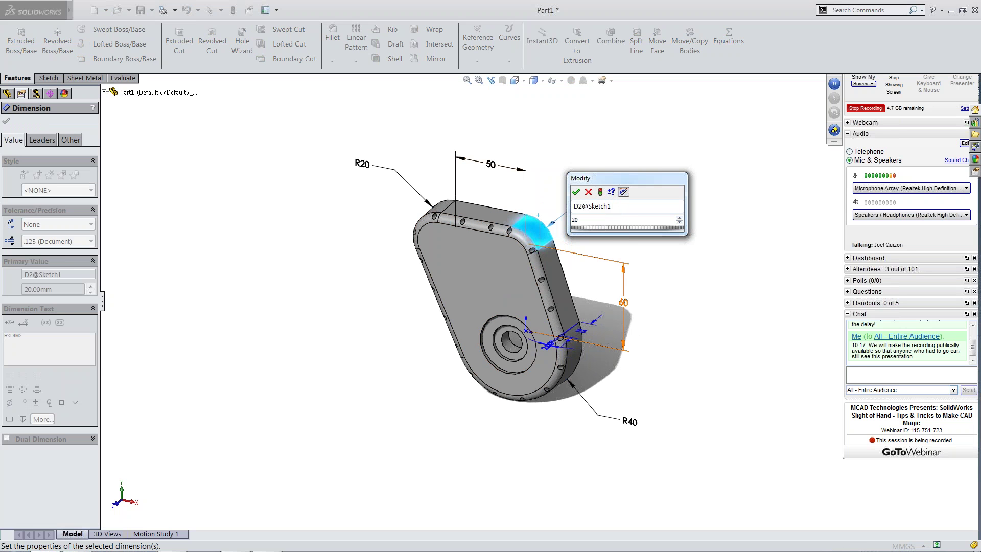
pyautogui.click(577, 189)
pyautogui.click(716, 254)
# Step: Start a new sketch on the ring-shaped floor of the 40 mm recess
pyautogui.moveTo(716, 254); pyautogui.dragTo(525, 304, button='middle')
pyautogui.scroll(-5, 480, 345)
pyautogui.moveTo(480, 345); pyautogui.dragTo(587, 381, button='middle')
pyautogui.scroll(4, 472, 398)
pyautogui.scroll(-5, 473, 398)
pyautogui.click(442, 314)
pyautogui.click(483, 272)
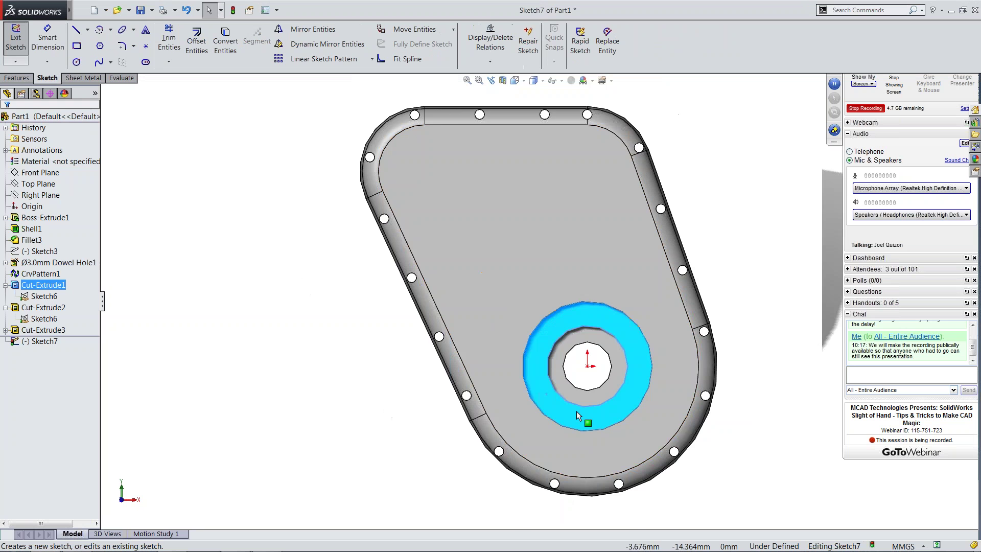
# Step: Sketch a 30 mm diameter circle centred on the origin and convert it to construction geometry
pyautogui.scroll(-3, 585, 433)
pyautogui.click(76, 62)
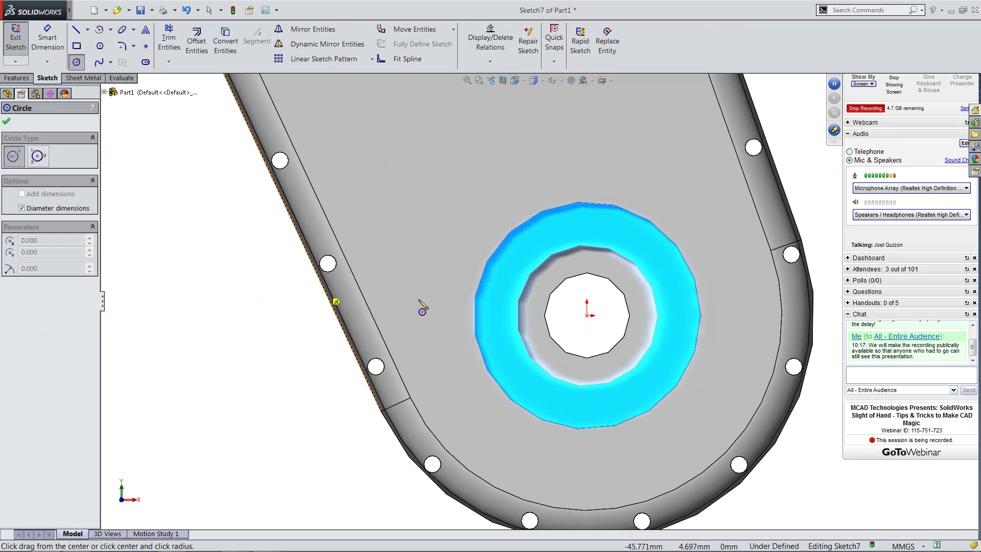
pyautogui.click(587, 315)
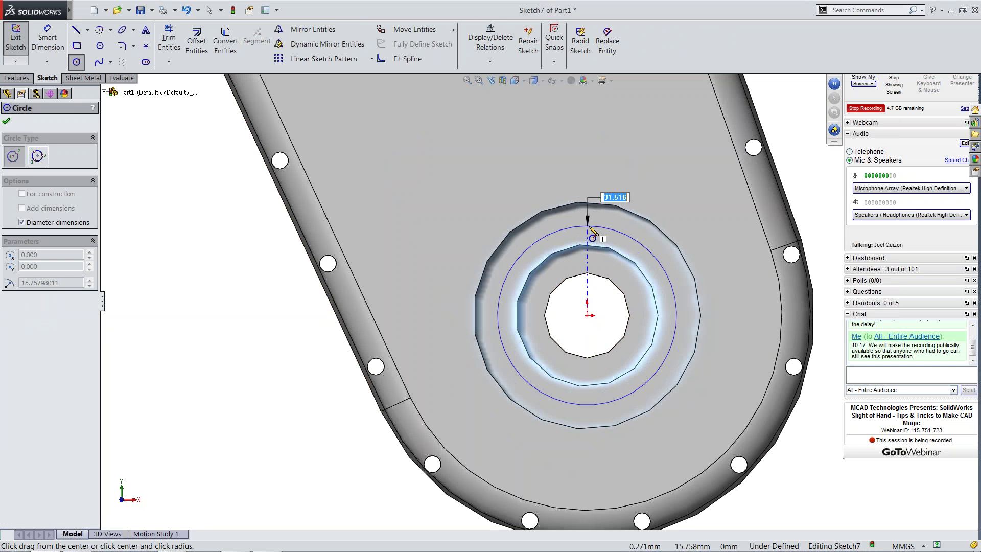
pyautogui.write('30')
pyautogui.press('Return')
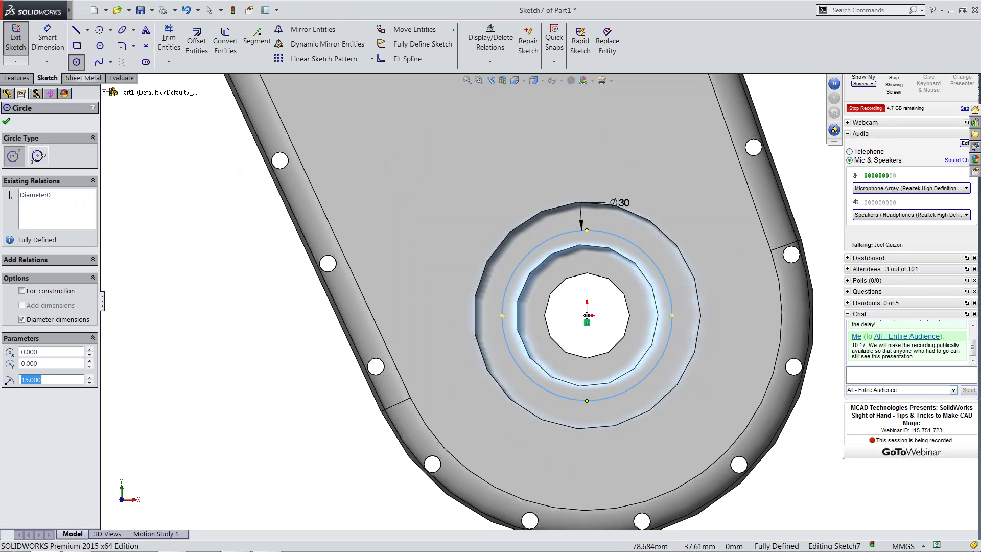
pyautogui.click(6, 121)
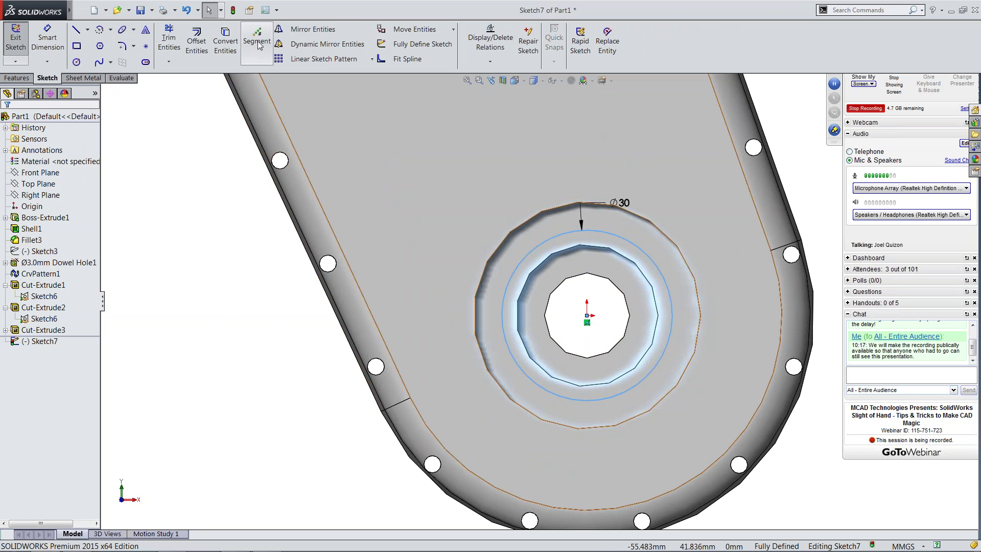
pyautogui.click(592, 231)
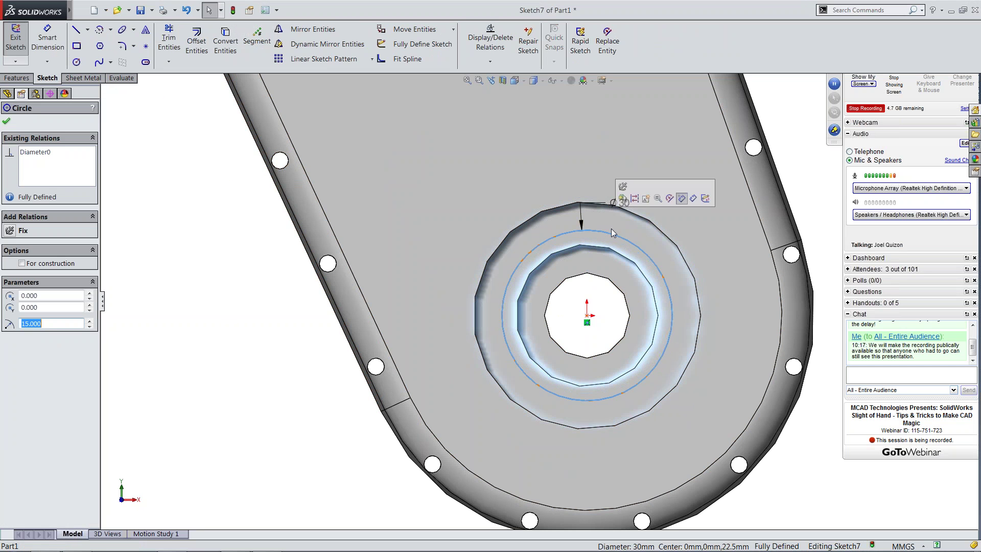
pyautogui.click(681, 198)
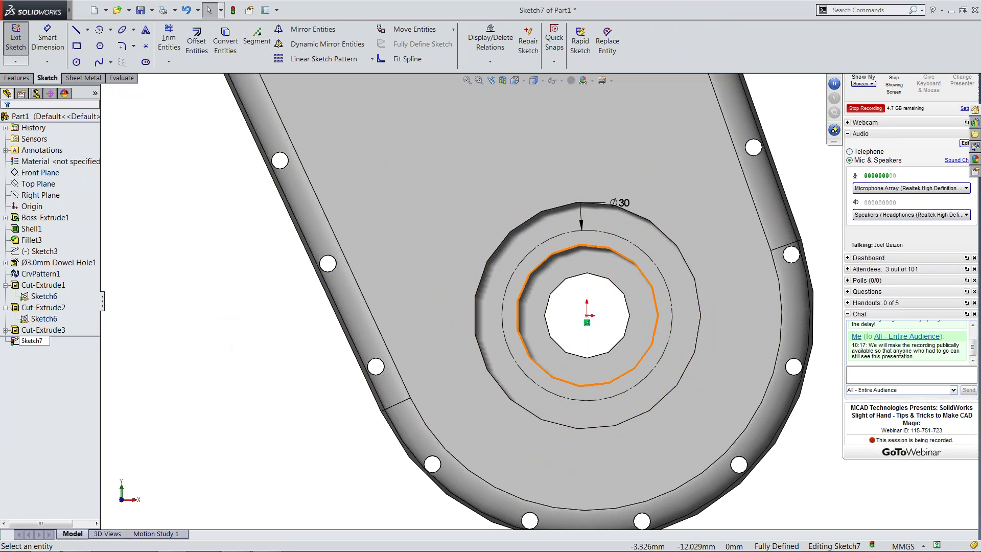
# Step: Try converting two connected scratch lines beside the part to construction geometry, and delete them
pyautogui.scroll(4, 498, 334)
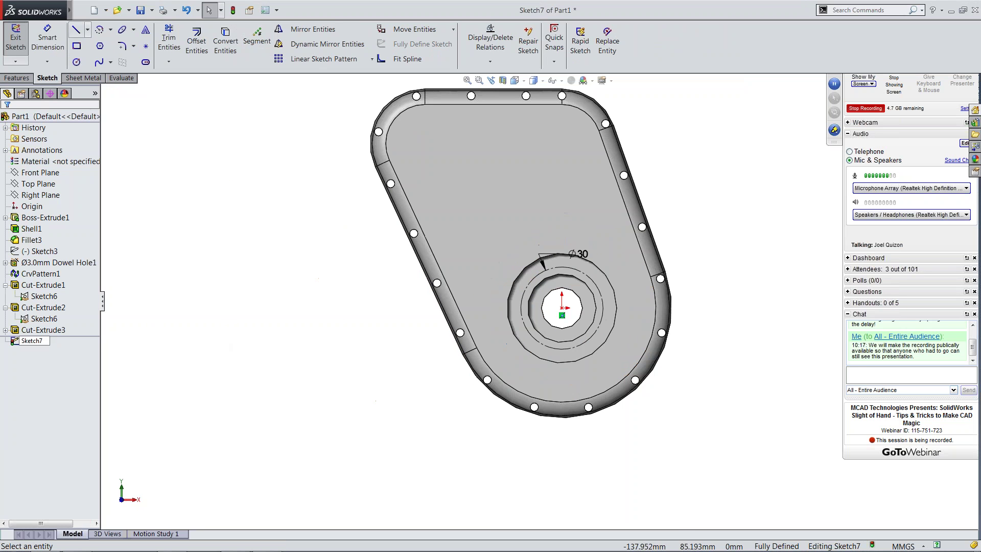
pyautogui.click(75, 29)
pyautogui.moveTo(189, 190); pyautogui.dragTo(233, 280)
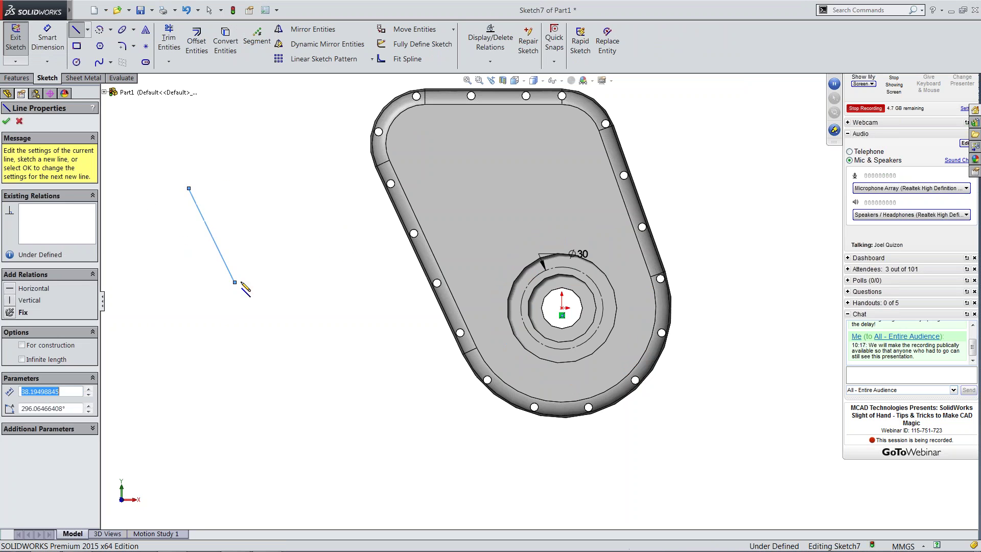
pyautogui.click(344, 247)
pyautogui.press('Escape')
pyautogui.moveTo(130, 165); pyautogui.dragTo(394, 353)
pyautogui.click(429, 312)
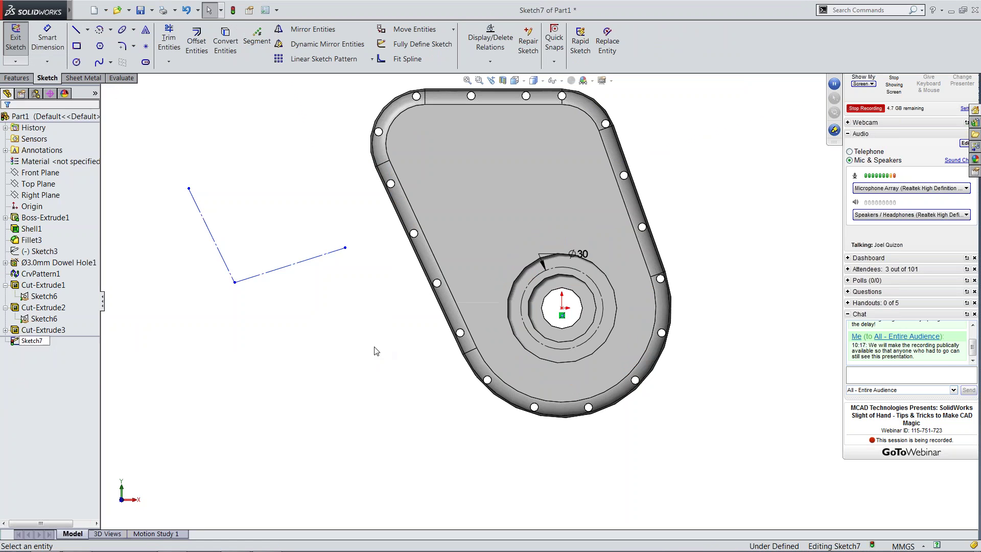
pyautogui.moveTo(134, 137); pyautogui.dragTo(344, 329)
pyautogui.press('Delete')
# Step: Move the construction circle's diameter dimension out beyond the part's right edge
pyautogui.moveTo(578, 254); pyautogui.dragTo(694, 240)
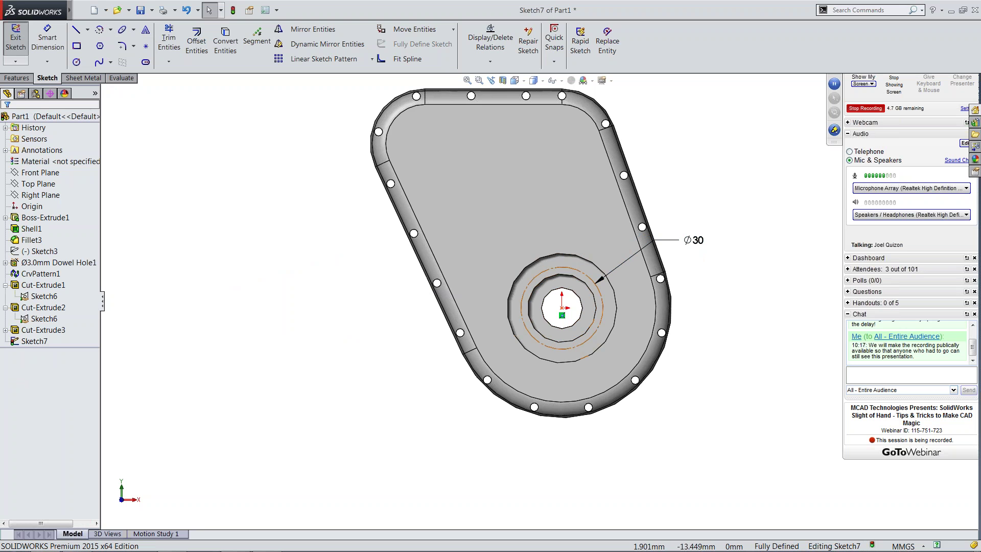
pyautogui.scroll(-4, 607, 319)
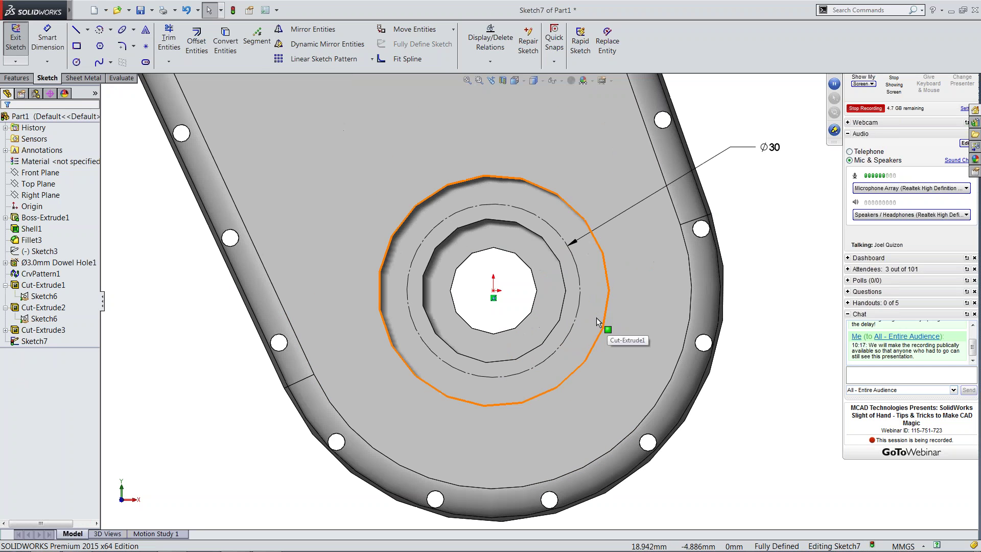
pyautogui.click(607, 319)
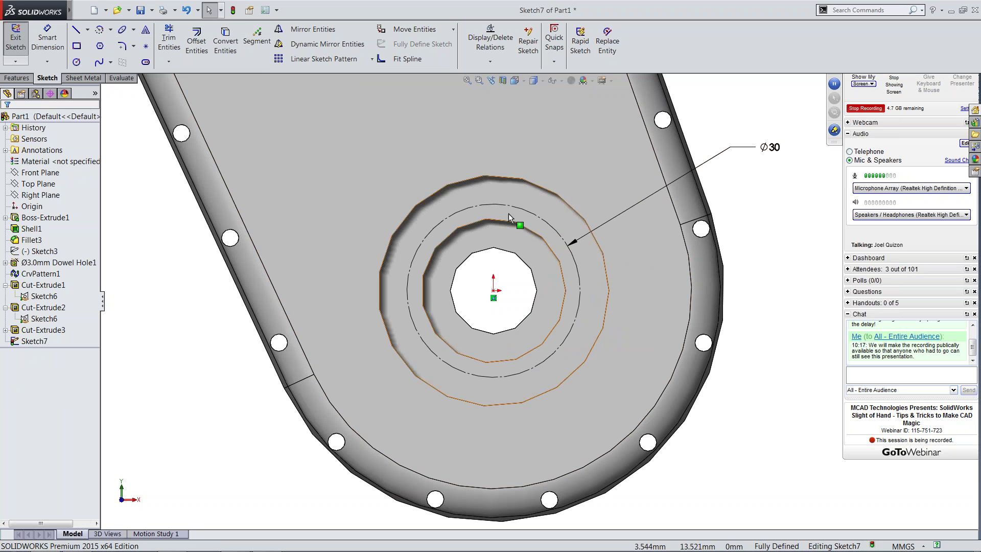
# Step: Divide the 30 mm construction circle into 6 equal sketch segments with the Segment tool
pyautogui.click(257, 41)
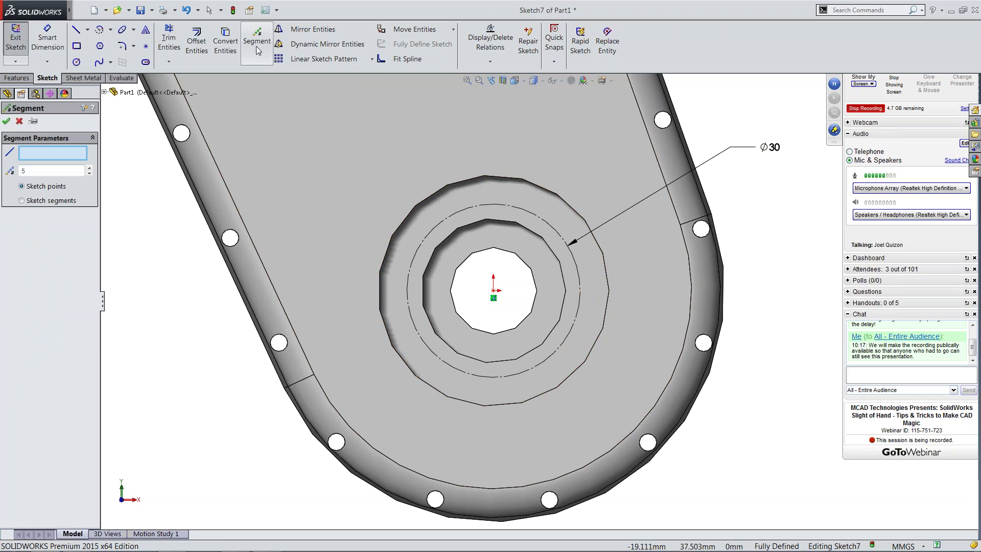
pyautogui.click(460, 214)
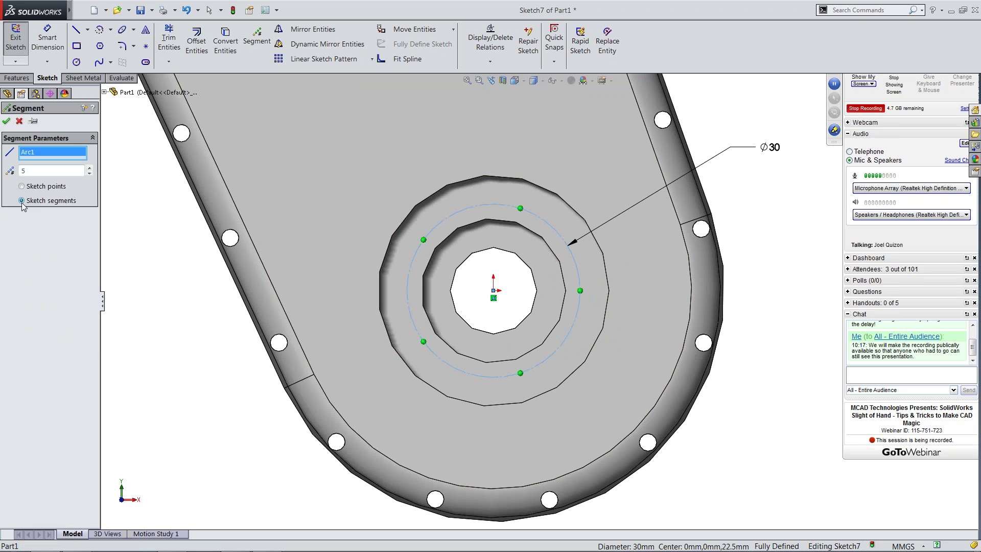
pyautogui.click(89, 168)
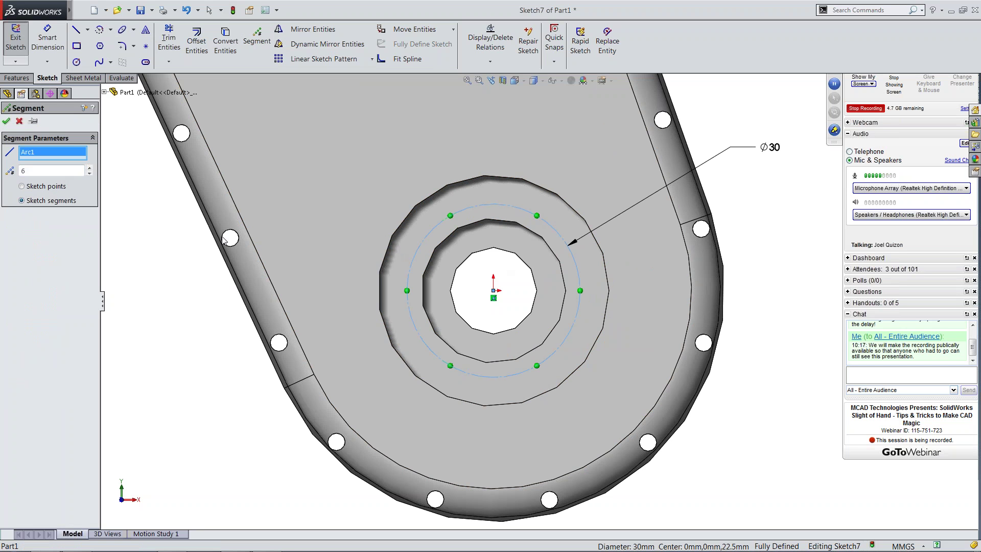
pyautogui.click(6, 121)
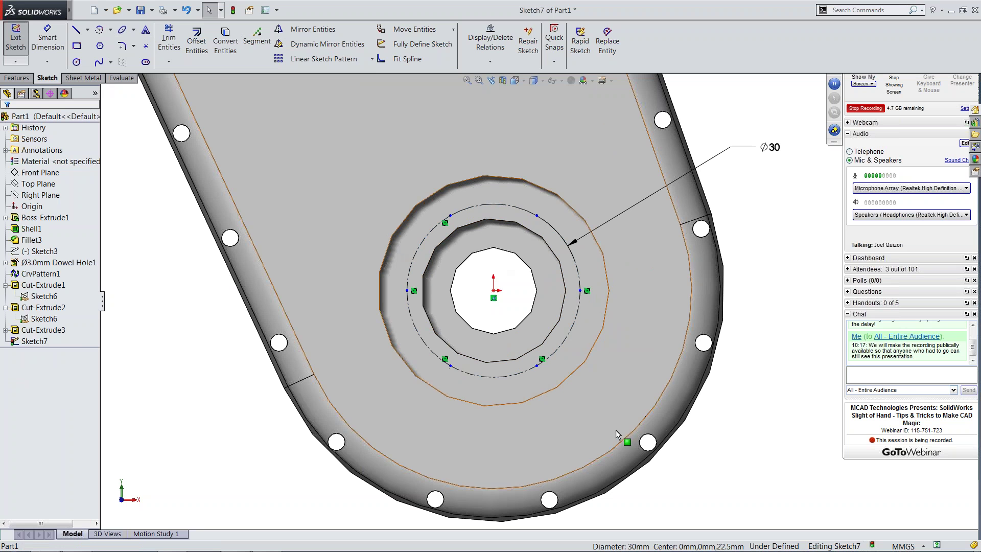
# Step: Apply an Equal relation to all six arc segments of the 30 mm construction circle
pyautogui.click(545, 226)
pyautogui.keyDown('ctrl'); pyautogui.click(507, 208); pyautogui.keyUp('ctrl')
pyautogui.keyDown('ctrl'); pyautogui.click(420, 248); pyautogui.keyUp('ctrl')
pyautogui.keyDown('ctrl'); pyautogui.click(431, 348); pyautogui.keyUp('ctrl')
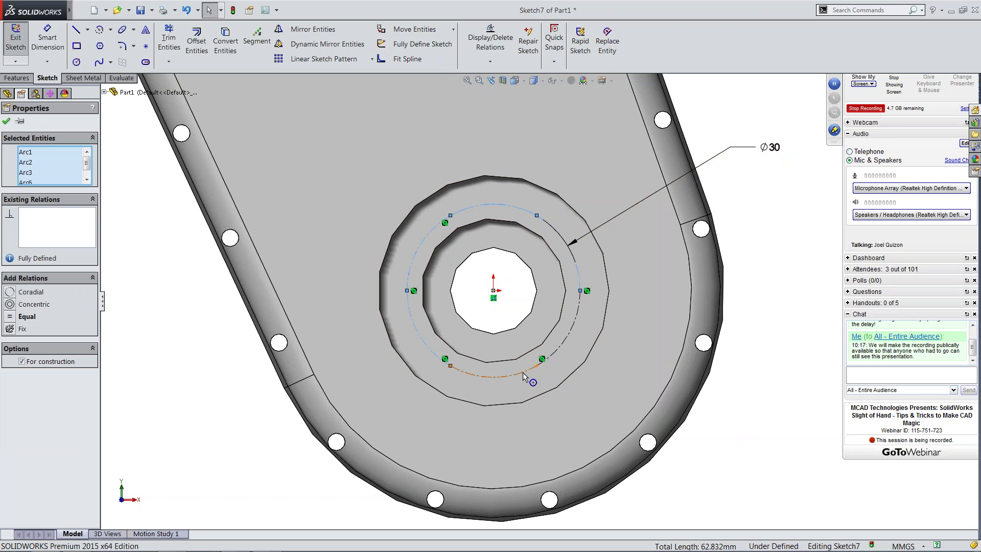
pyautogui.keyDown('ctrl'); pyautogui.click(493, 377); pyautogui.keyUp('ctrl')
pyautogui.keyDown('ctrl'); pyautogui.click(570, 330); pyautogui.keyUp('ctrl')
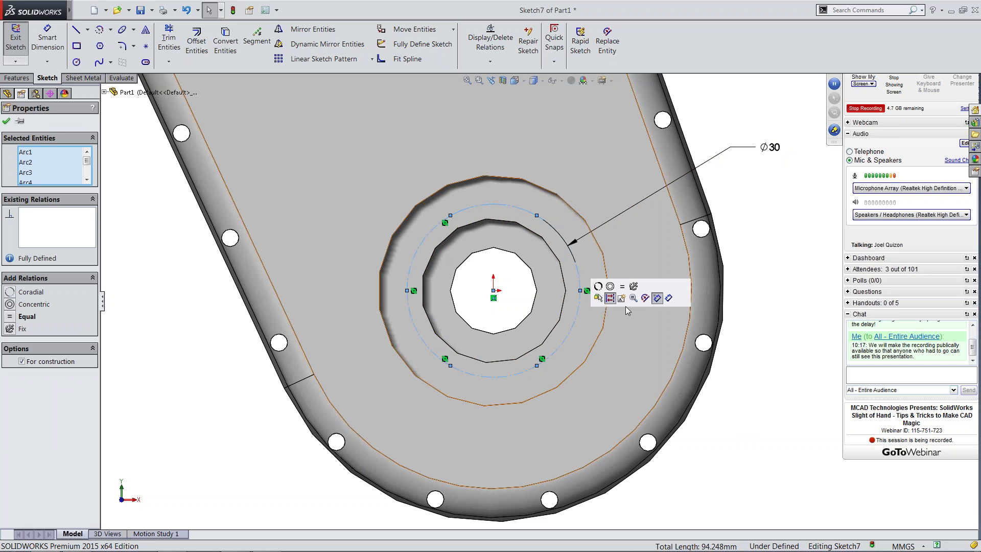
pyautogui.click(624, 290)
pyautogui.click(775, 258)
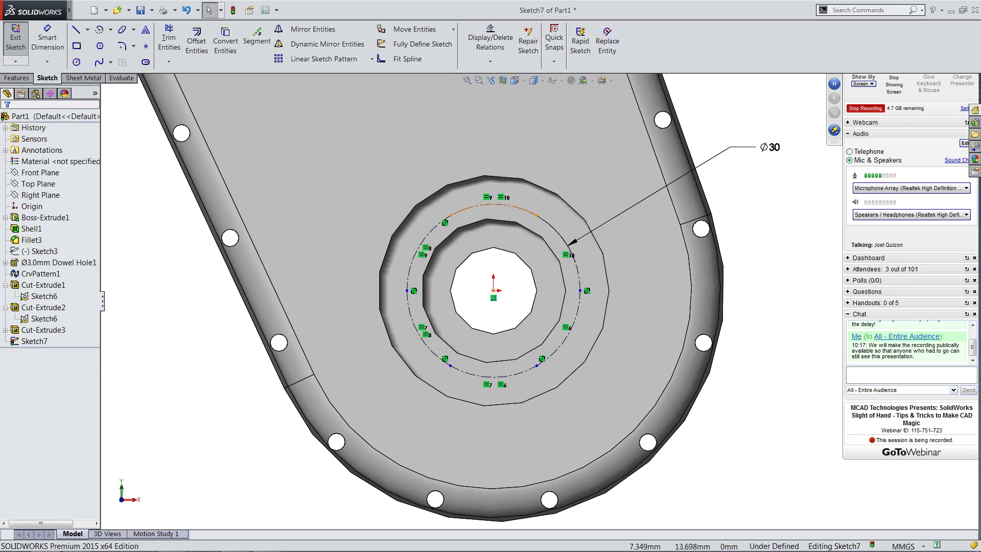
pyautogui.click(535, 215)
pyautogui.moveTo(529, 213); pyautogui.dragTo(534, 218)
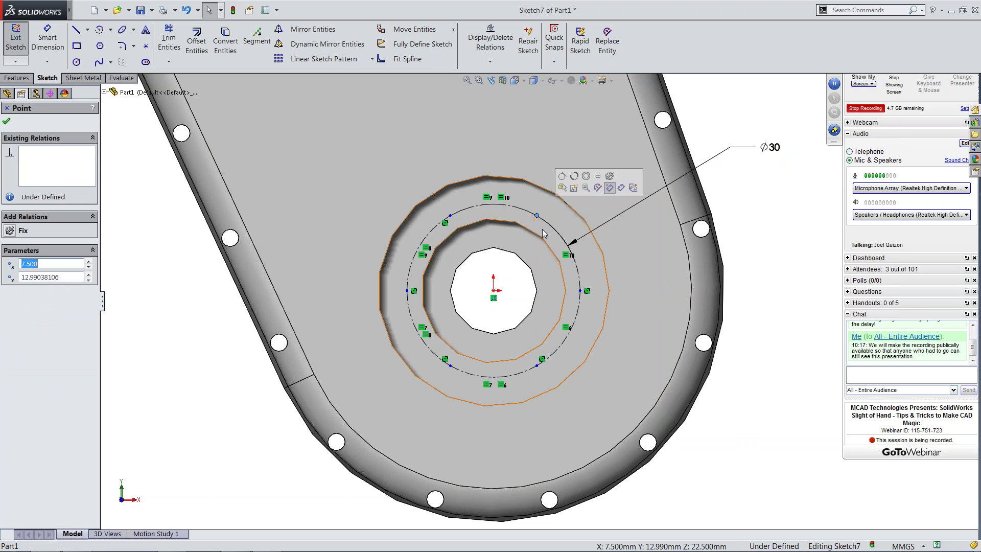
pyautogui.press('Escape')
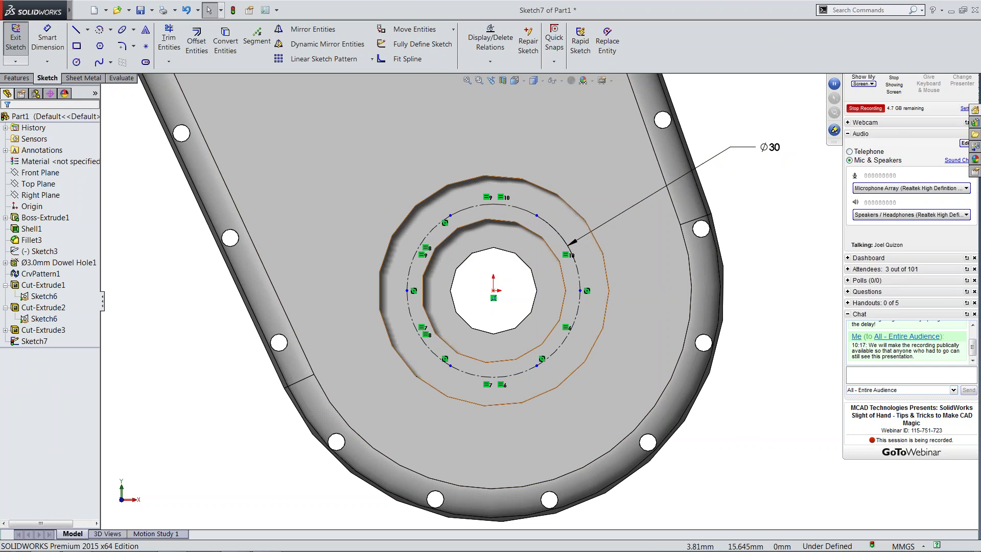
pyautogui.click(536, 215)
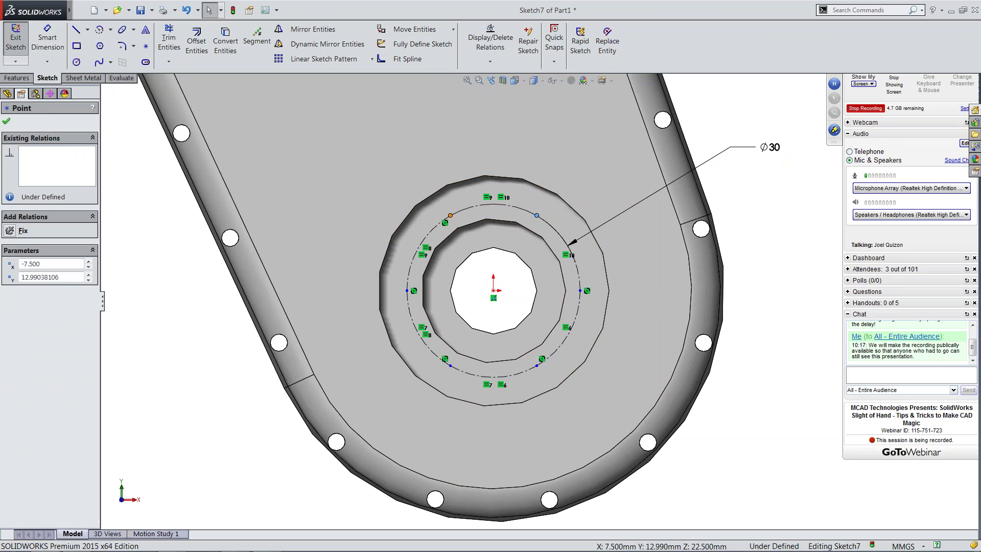
pyautogui.keyDown('ctrl'); pyautogui.click(450, 215); pyautogui.keyUp('ctrl')
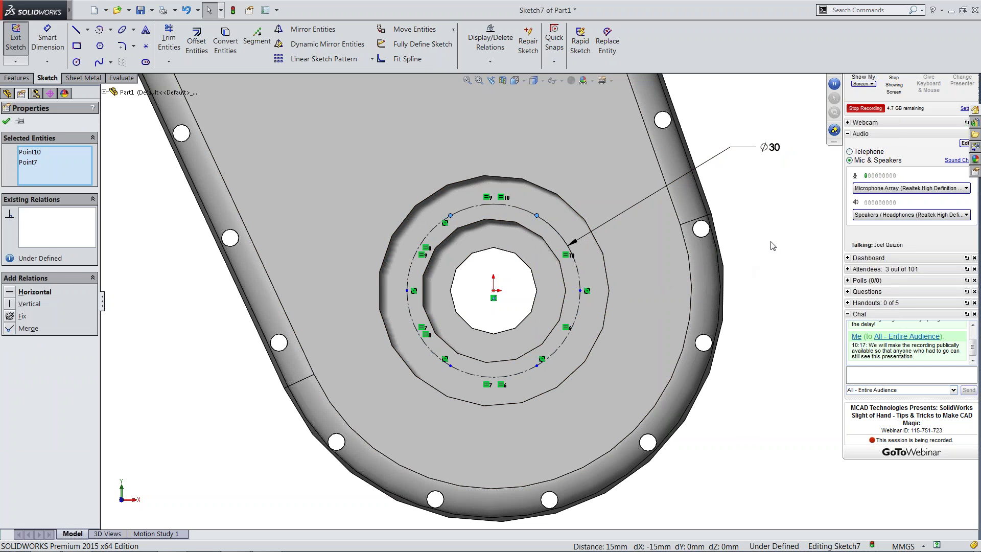
pyautogui.press('Escape')
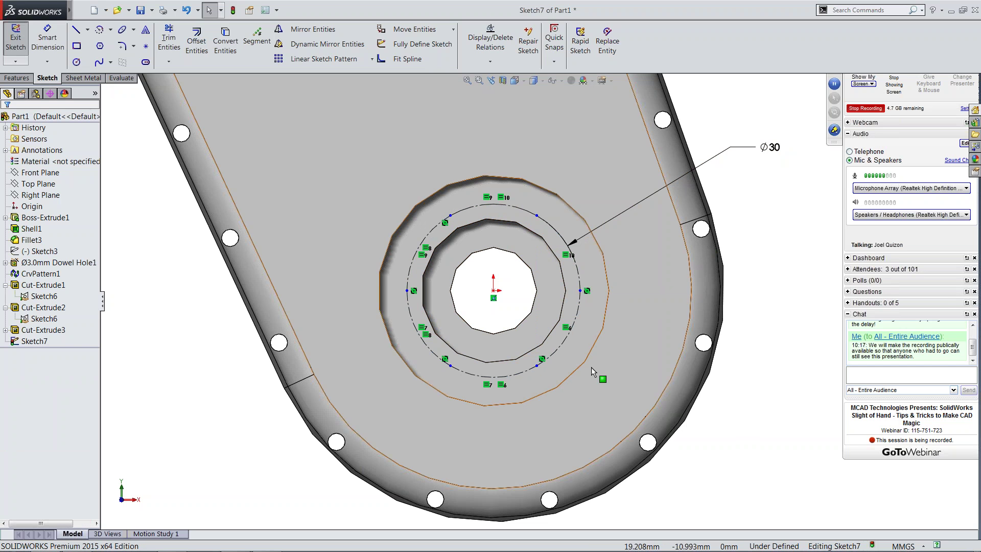
# Step: Place a sketch point on each of the six segment endpoints of the construction circle and exit the sketch
pyautogui.click(146, 46)
pyautogui.click(450, 215)
pyautogui.click(536, 215)
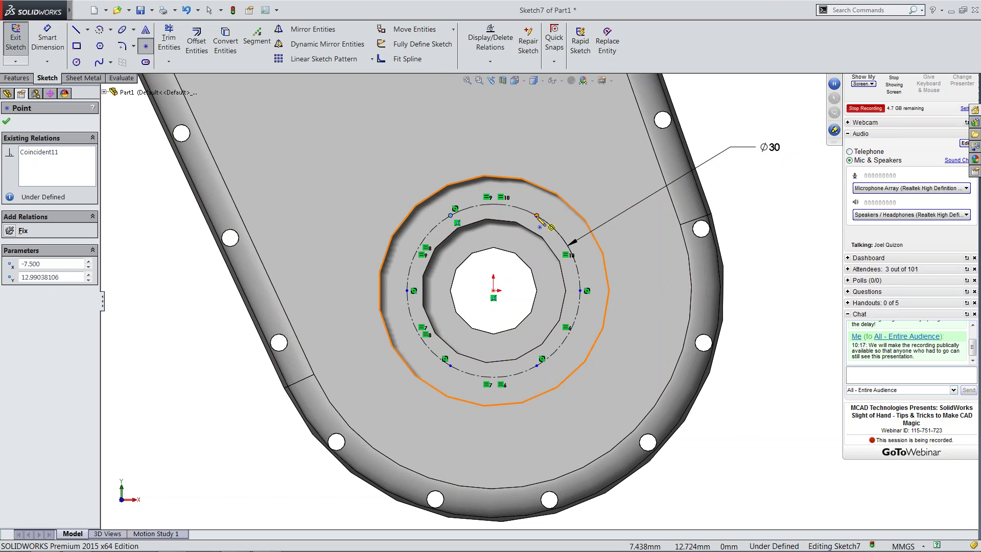
pyautogui.click(580, 290)
pyautogui.click(536, 365)
pyautogui.click(450, 365)
pyautogui.click(407, 291)
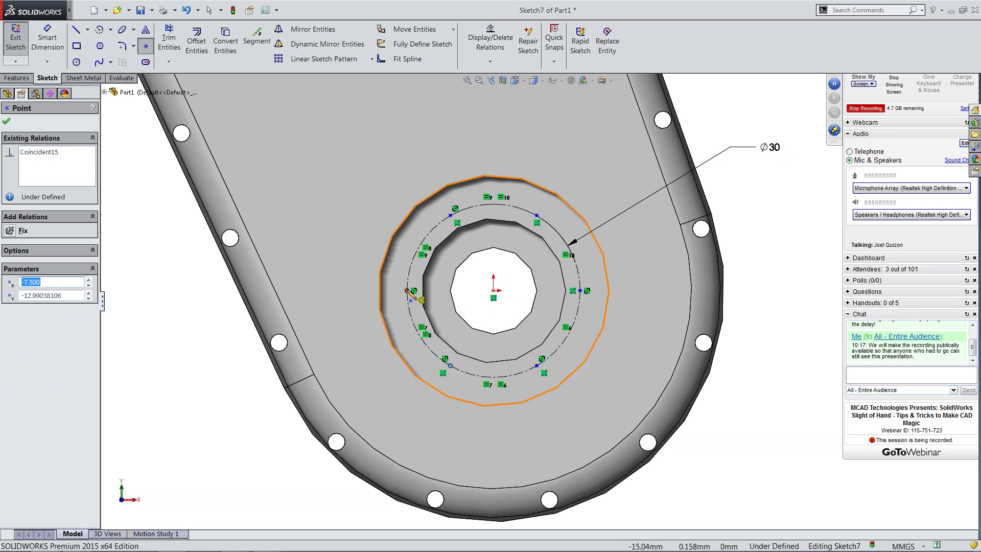
pyautogui.click(16, 38)
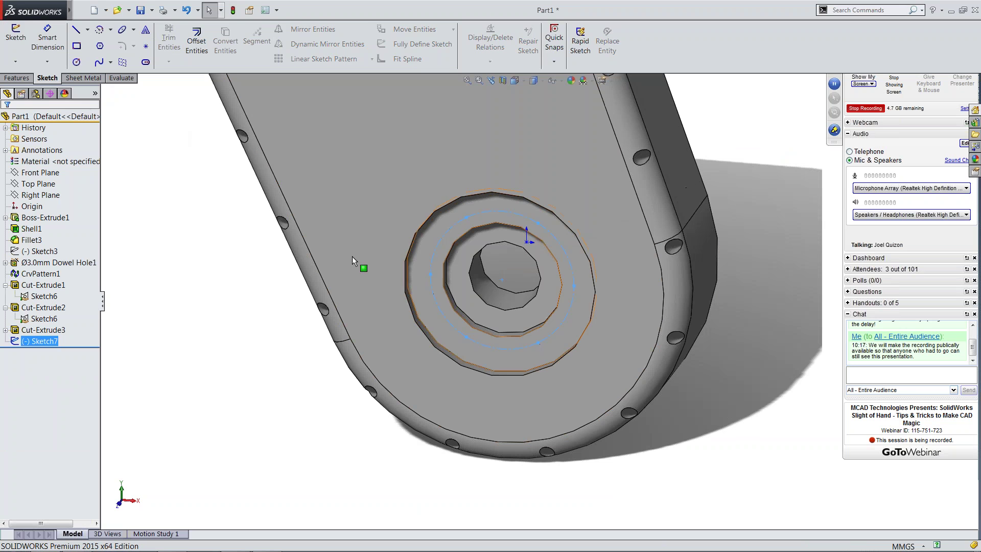
# Step: Add an ANSI Metric Ø3.0 dowel hole, Up To Next, on the recess's ring face at the upper-left division point
pyautogui.click(17, 77)
pyautogui.click(526, 202)
pyautogui.click(527, 173)
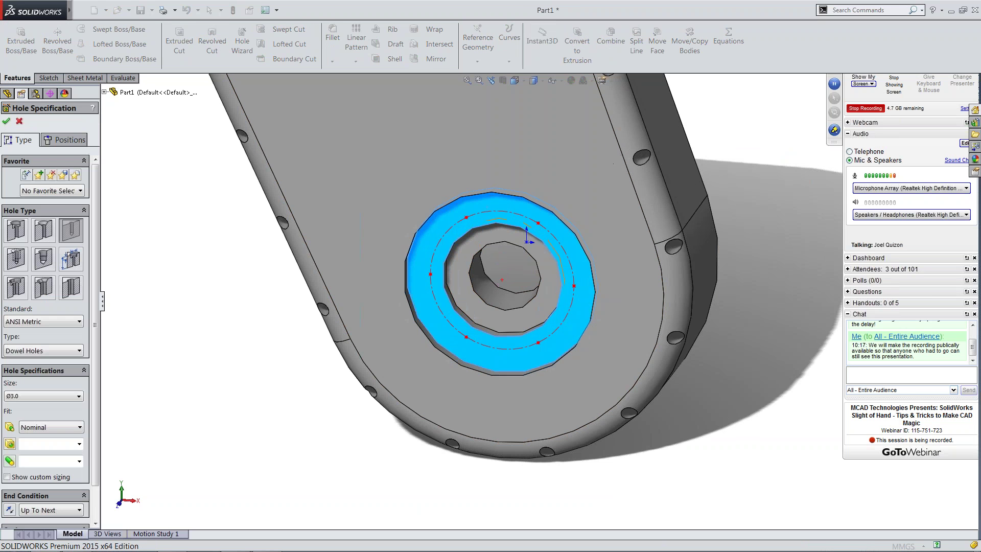
pyautogui.click(65, 139)
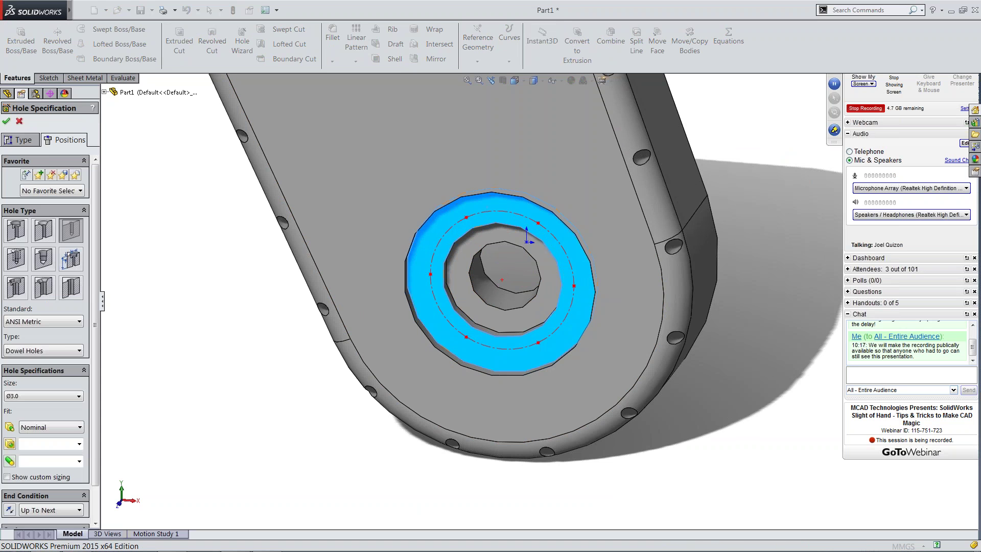
pyautogui.click(7, 121)
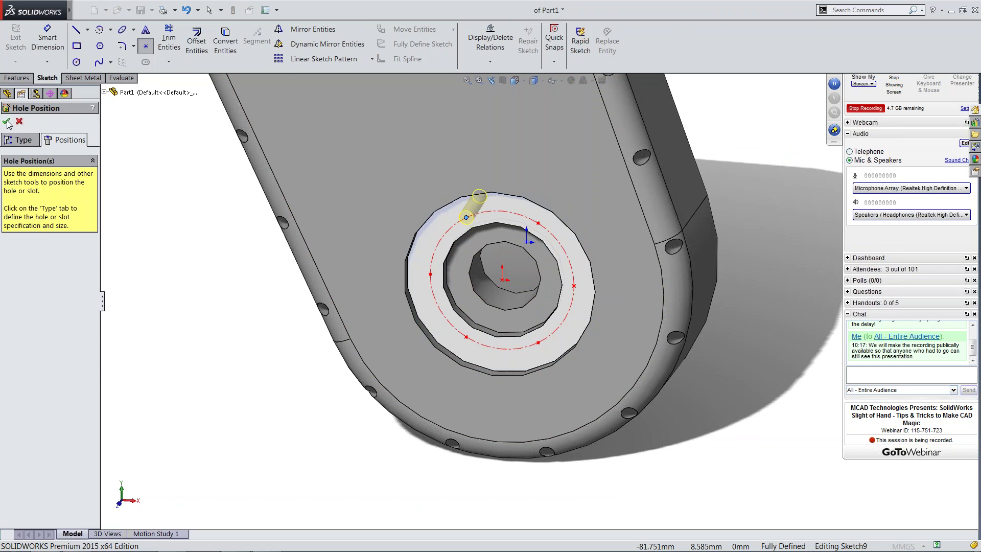
# Step: Create a sketch driven pattern of the new dowel hole on the six-point circle sketch, using the centroid as reference point
pyautogui.click(16, 78)
pyautogui.click(356, 61)
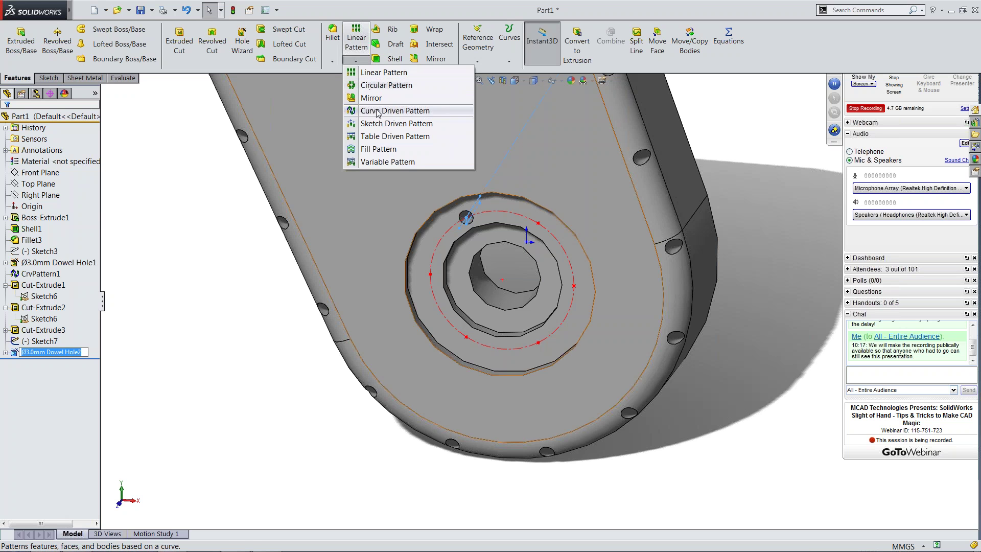
pyautogui.click(396, 123)
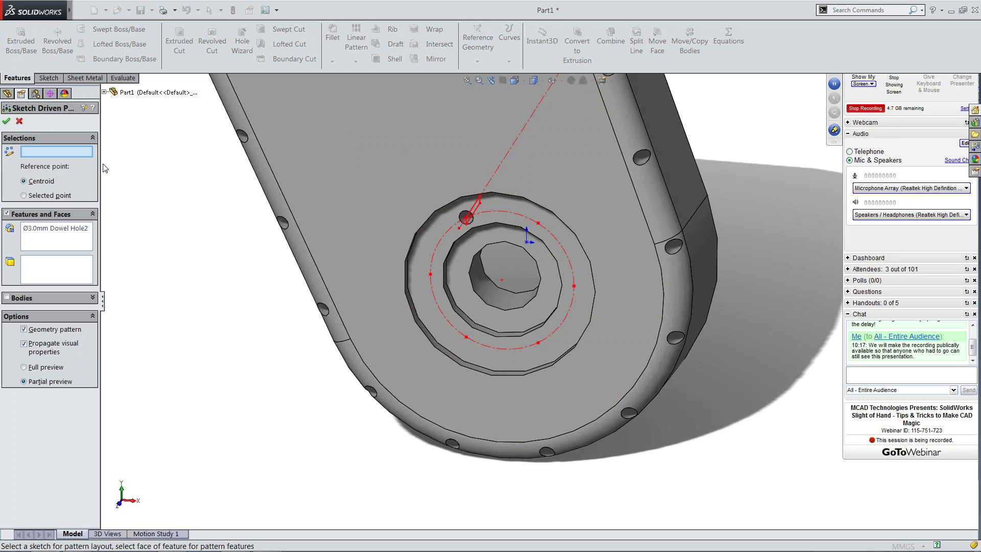
pyautogui.click(525, 217)
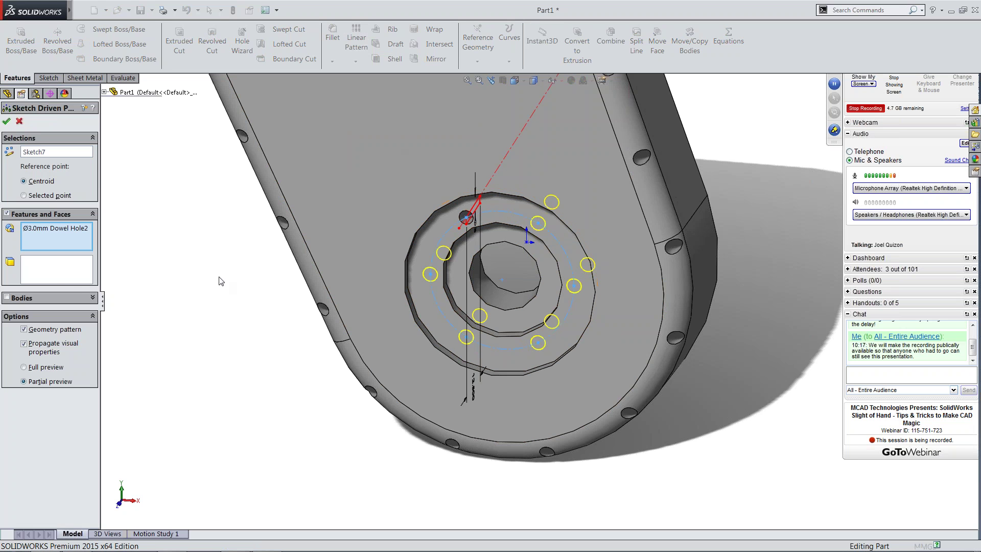
pyautogui.click(7, 121)
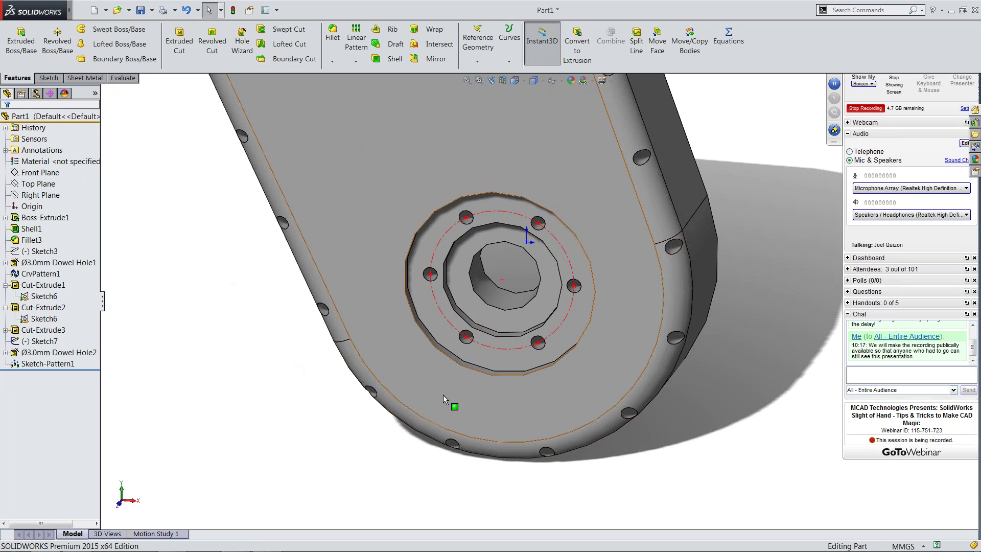
# Step: Hide the six-point circle sketch, set its circle's diameter to 32 mm and rebuild the part
pyautogui.click(28, 343)
pyautogui.click(37, 331)
pyautogui.scroll(3, 296, 330)
pyautogui.click(30, 341)
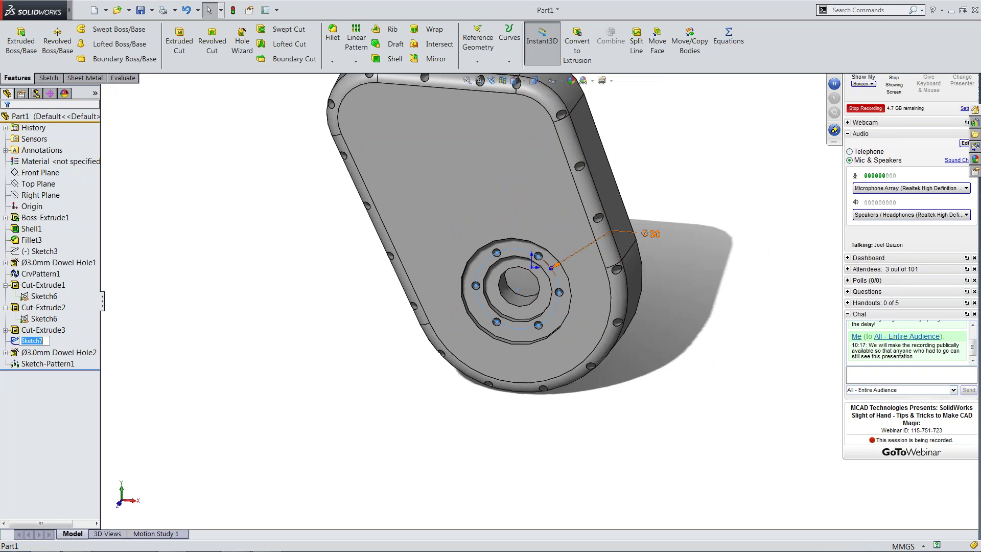
pyautogui.doubleClick(555, 264)
pyautogui.write('3')
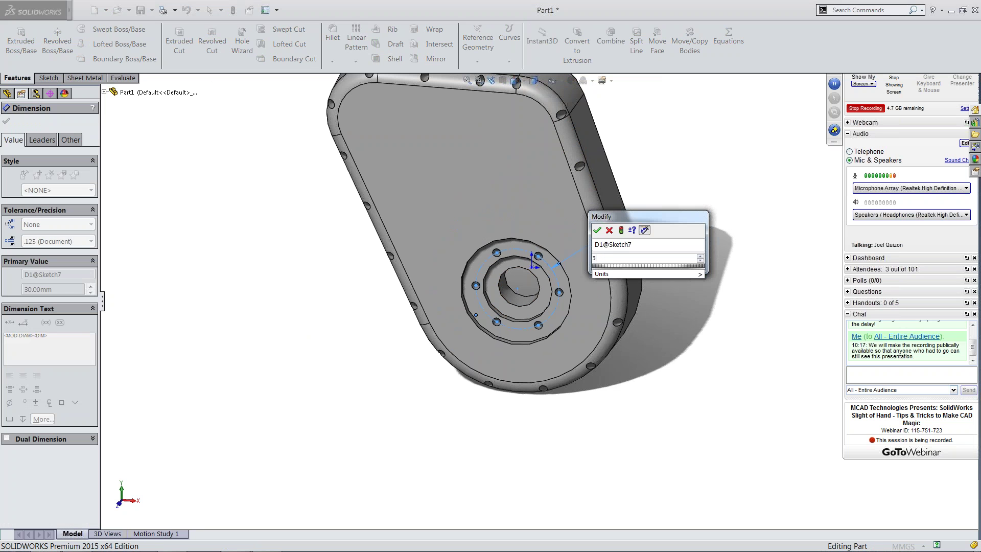
pyautogui.write('2')
pyautogui.press('Return')
pyautogui.click(233, 10)
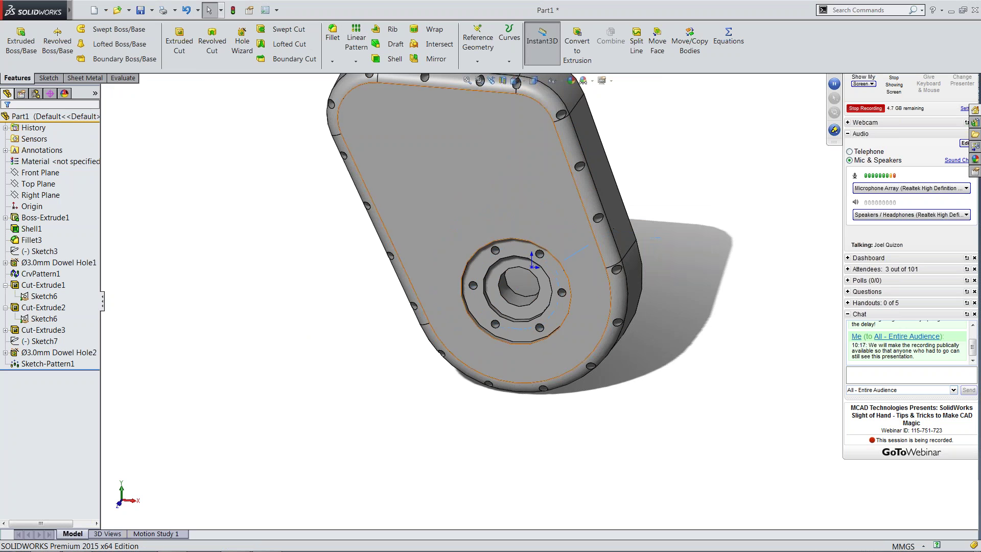
pyautogui.moveTo(608, 278); pyautogui.dragTo(645, 265, button='middle')
pyautogui.scroll(3, 641, 265)
pyautogui.scroll(-6, 562, 263)
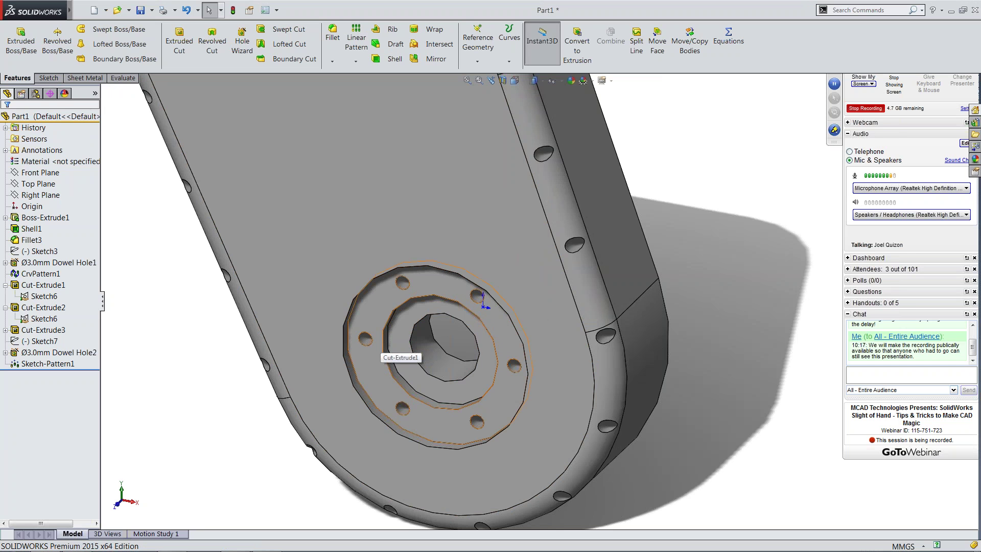
pyautogui.scroll(5, 576, 180)
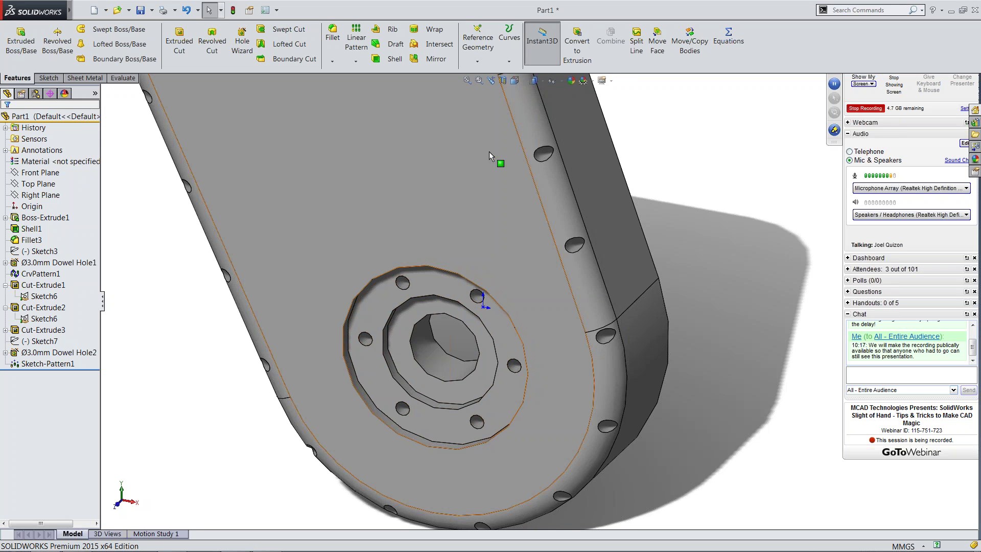
# Step: Bring up the command shortcut bar, start the Fillet command without selecting any edges, and cancel it
pyautogui.rightClick(263, 199)
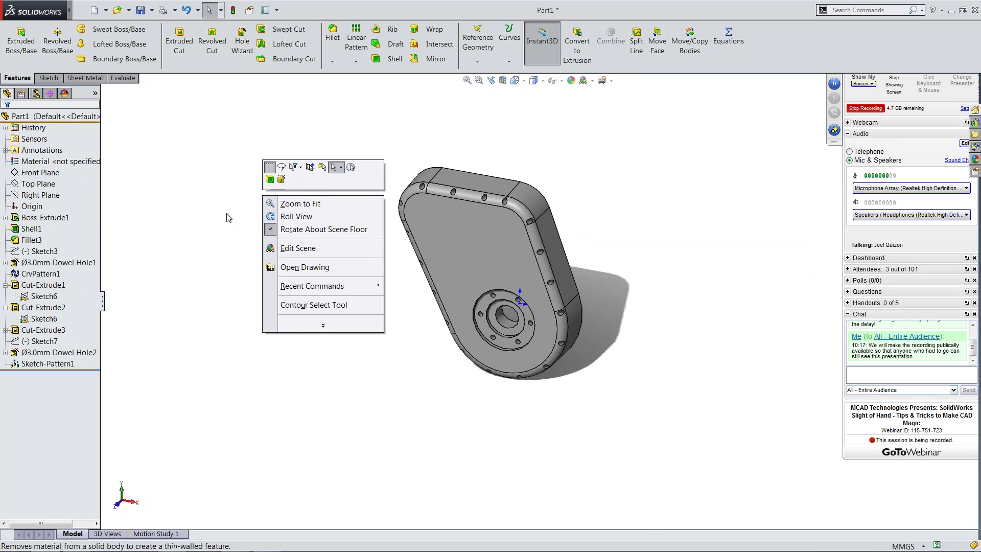
pyautogui.press('Escape')
pyautogui.write('s')
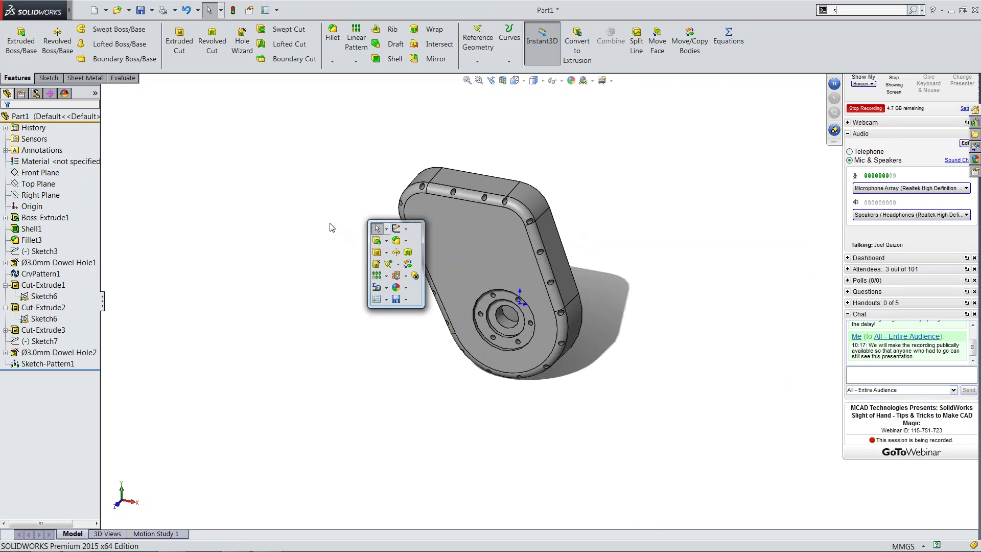
pyautogui.write('s')
pyautogui.moveTo(330, 229); pyautogui.dragTo(291, 257, button='right')
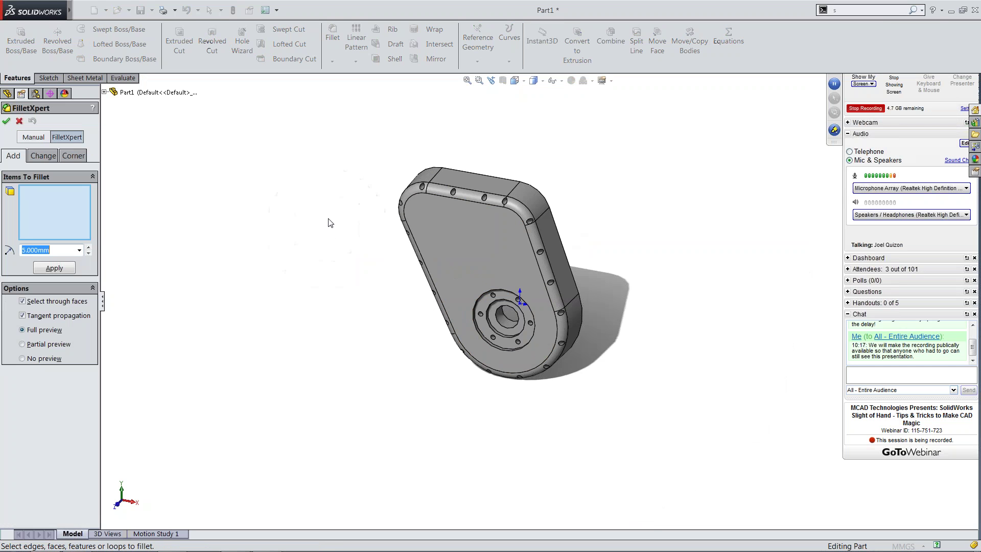
pyautogui.click(19, 121)
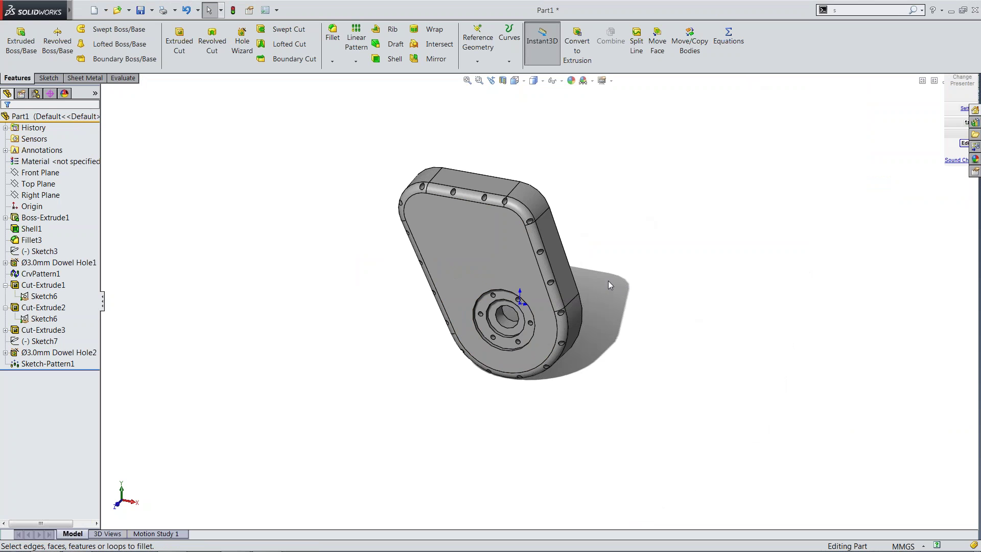
# Step: Minimize the SOLIDWORKS and browser windows to reach the desktop
pyautogui.click(951, 11)
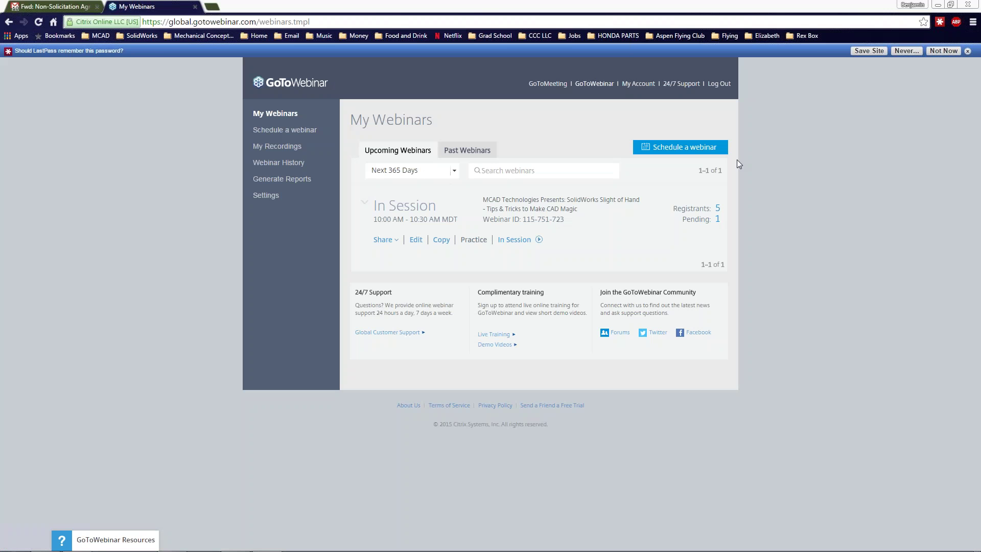
pyautogui.click(951, 5)
pyautogui.click(947, 5)
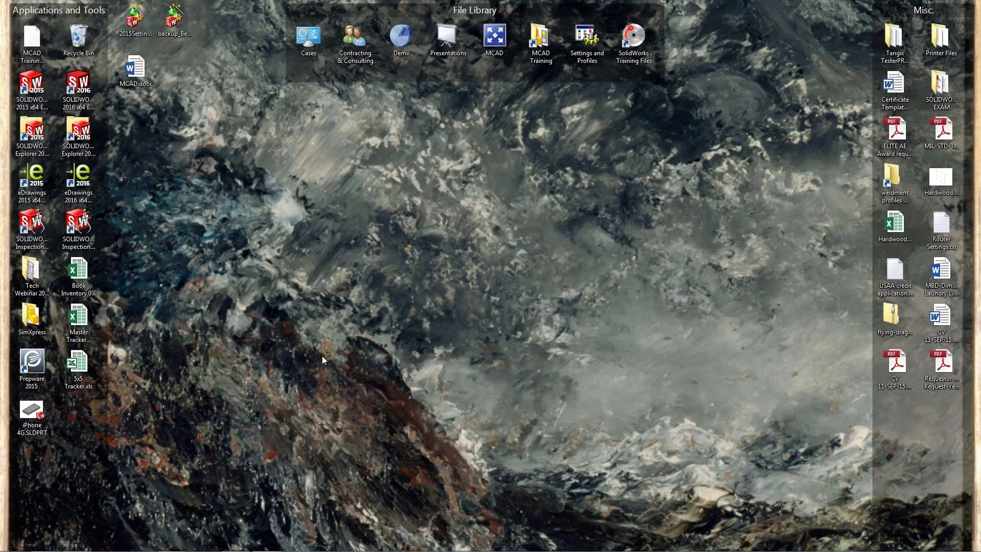
# Step: Launch Copy Settings Wizard 2015 from the SOLIDWORKS Tools folder of the SOLIDWORKS 2015 programs
pyautogui.click(13, 540)
pyautogui.click(72, 496)
pyautogui.moveTo(128, 350); pyautogui.dragTo(126, 463)
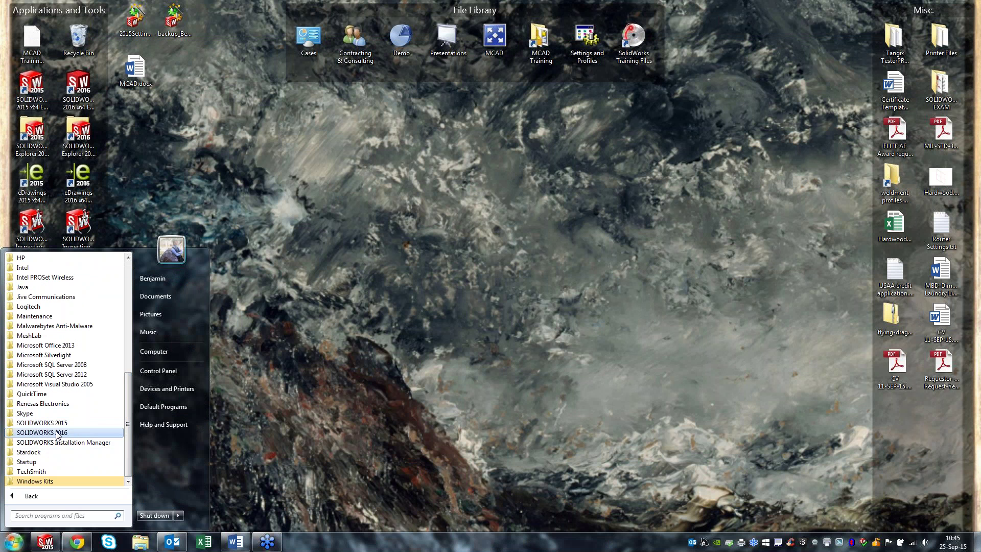
pyautogui.click(104, 433)
pyautogui.moveTo(127, 400); pyautogui.dragTo(128, 443)
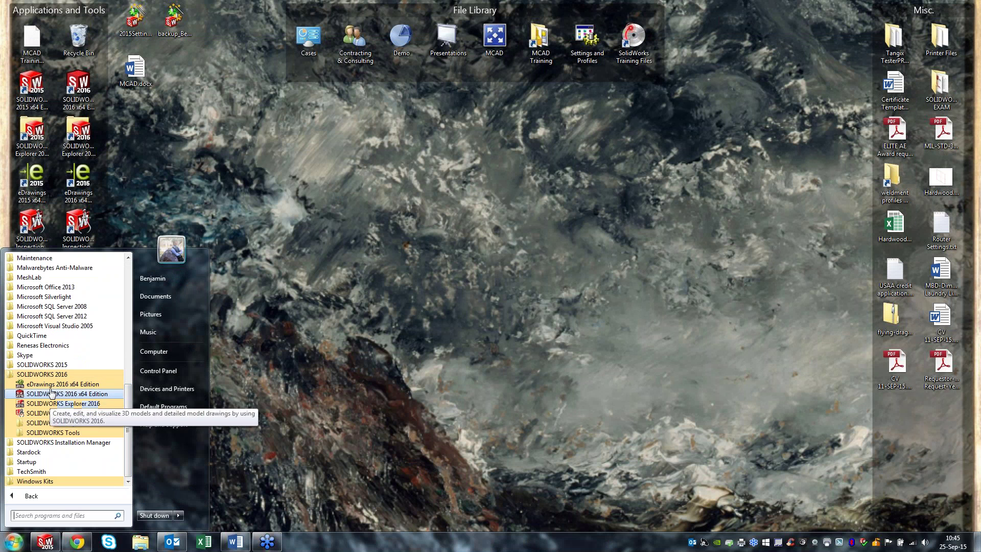
pyautogui.click(31, 374)
pyautogui.click(49, 424)
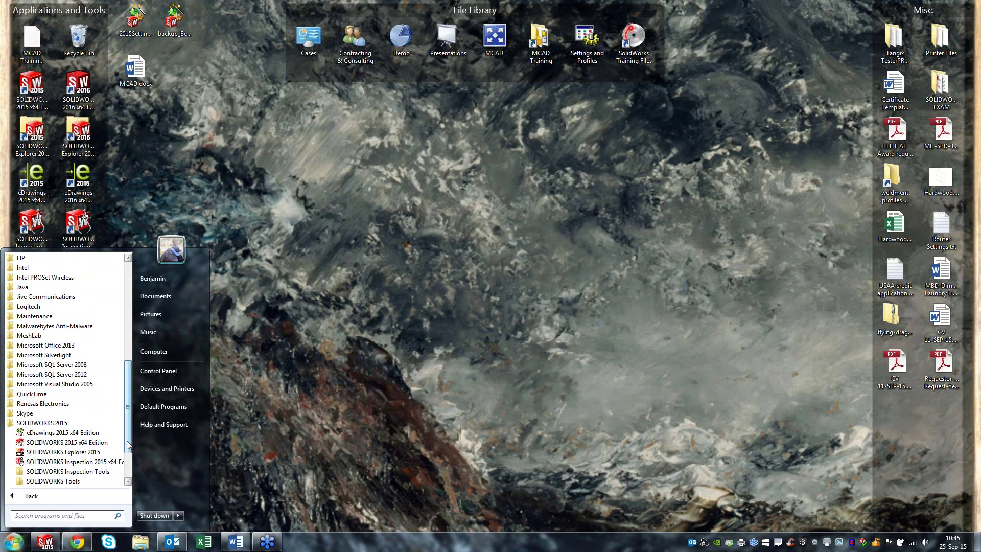
pyautogui.click(51, 423)
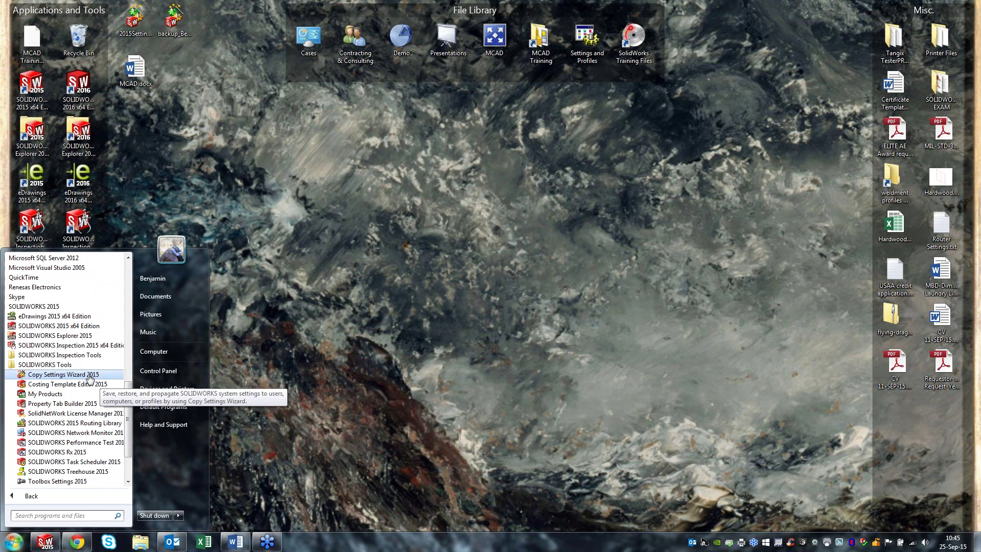
pyautogui.click(64, 375)
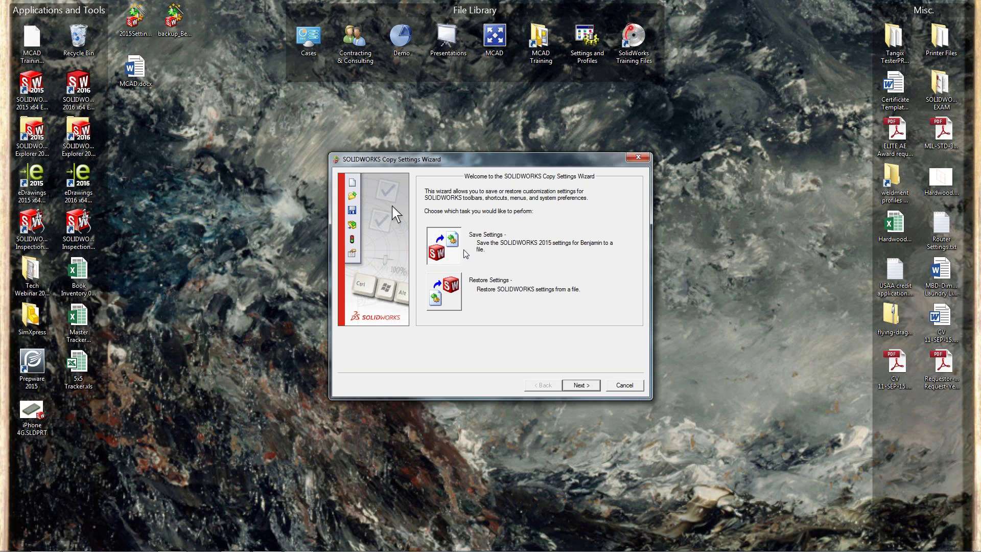
# Step: Move the saved 2015 settings file to the open desktop area beside the wizard
pyautogui.moveTo(129, 23); pyautogui.dragTo(168, 159)
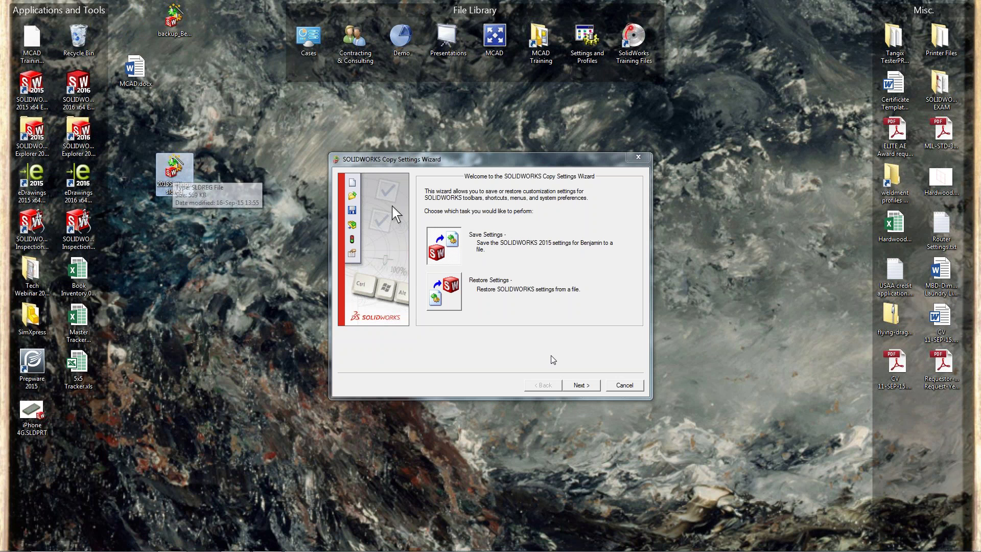
# Step: Review the Save Settings options in the Copy Settings Wizard, continuing despite the running session, and cancel the wizard without saving
pyautogui.click(581, 385)
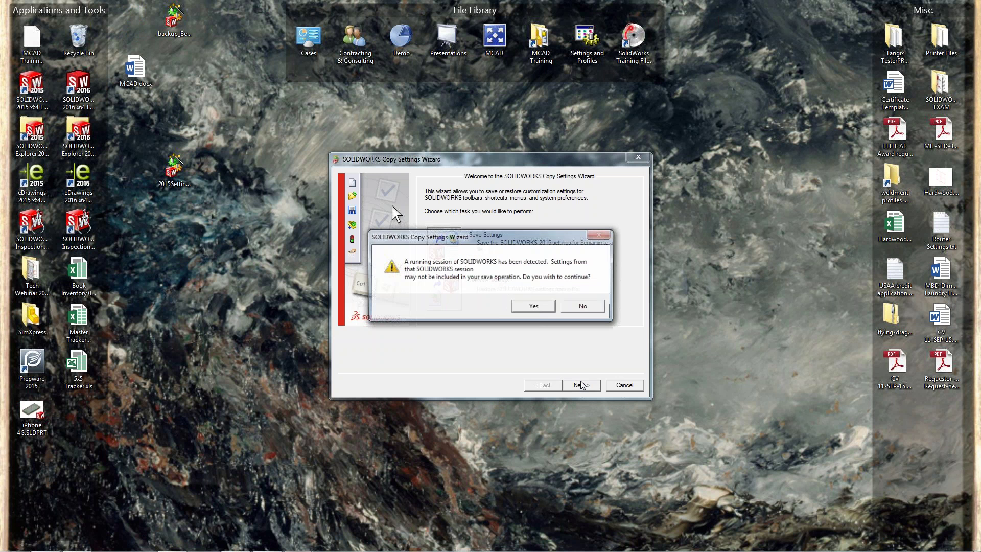
pyautogui.click(540, 312)
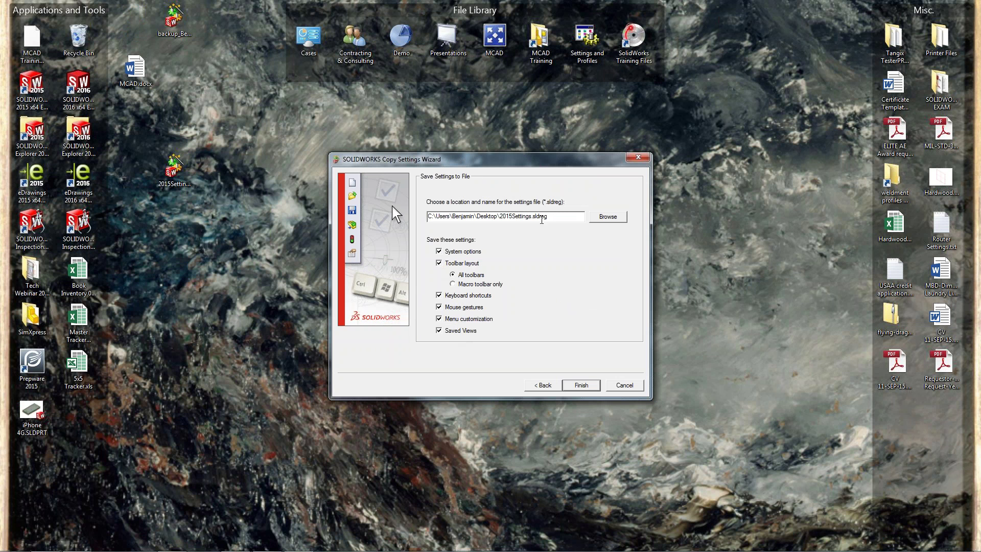
pyautogui.click(541, 385)
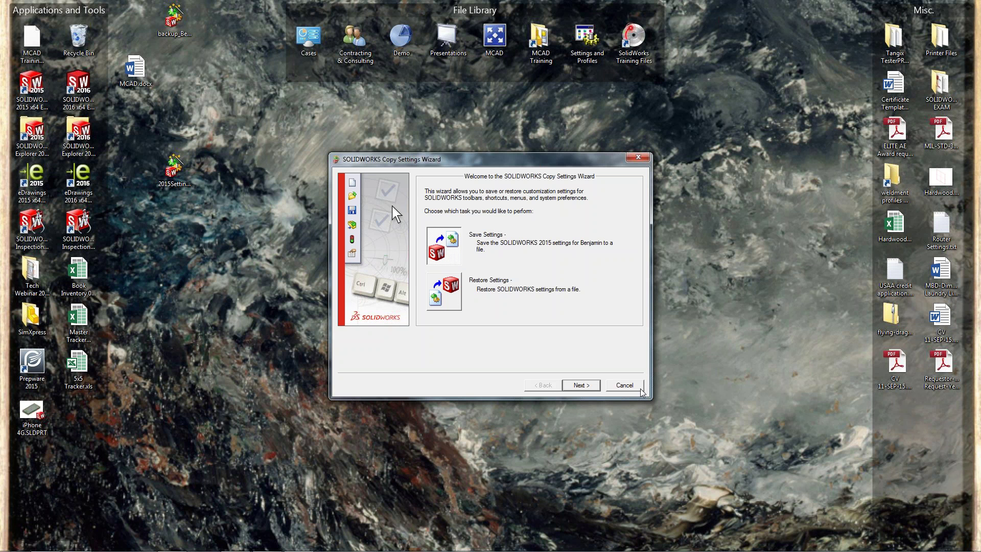
pyautogui.click(624, 384)
pyautogui.click(500, 306)
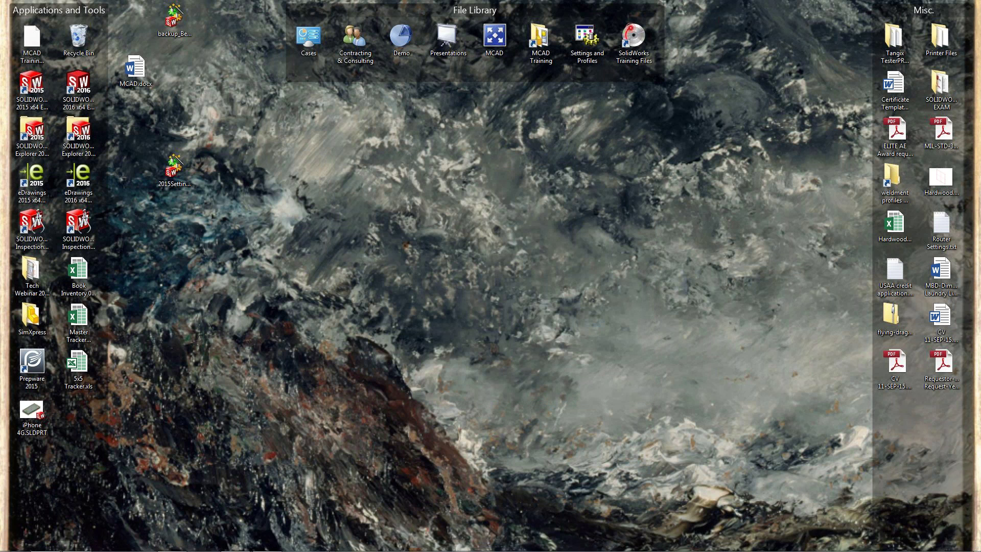
# Step: Switch back to the SOLIDWORKS part and open Sketch1 of Boss-Extrude1 for editing
pyautogui.click(45, 541)
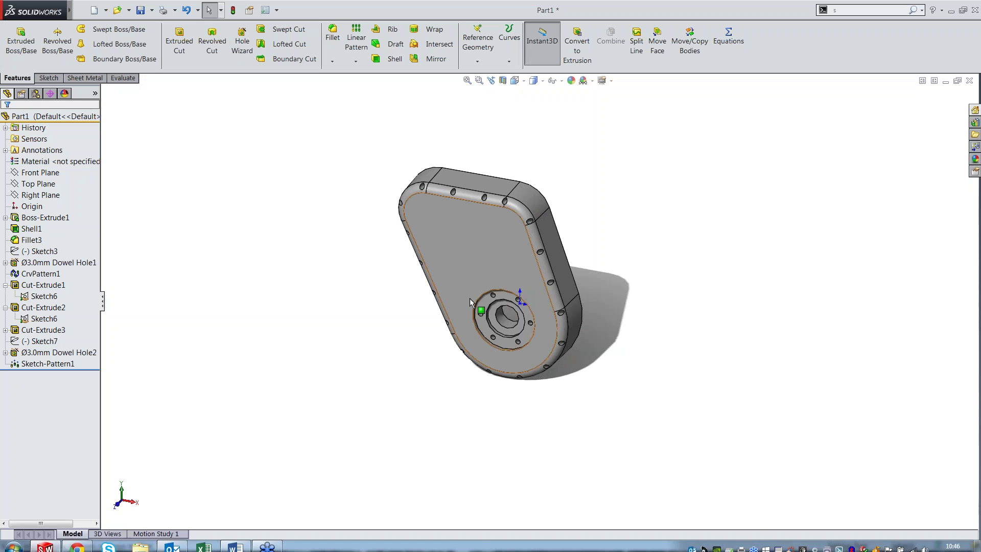
pyautogui.moveTo(485, 212); pyautogui.dragTo(496, 296, button='middle')
pyautogui.scroll(-5, 496, 293)
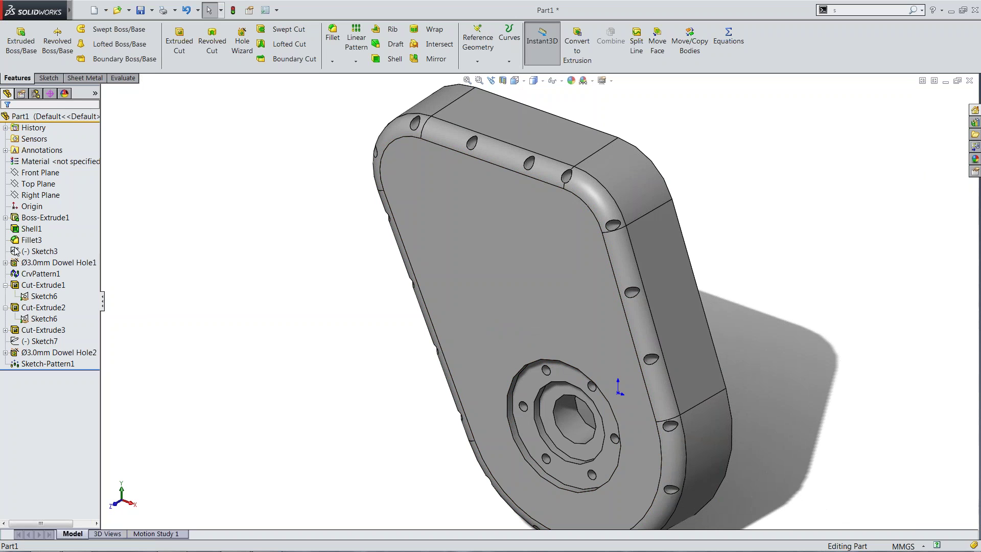
pyautogui.click(6, 217)
pyautogui.click(38, 238)
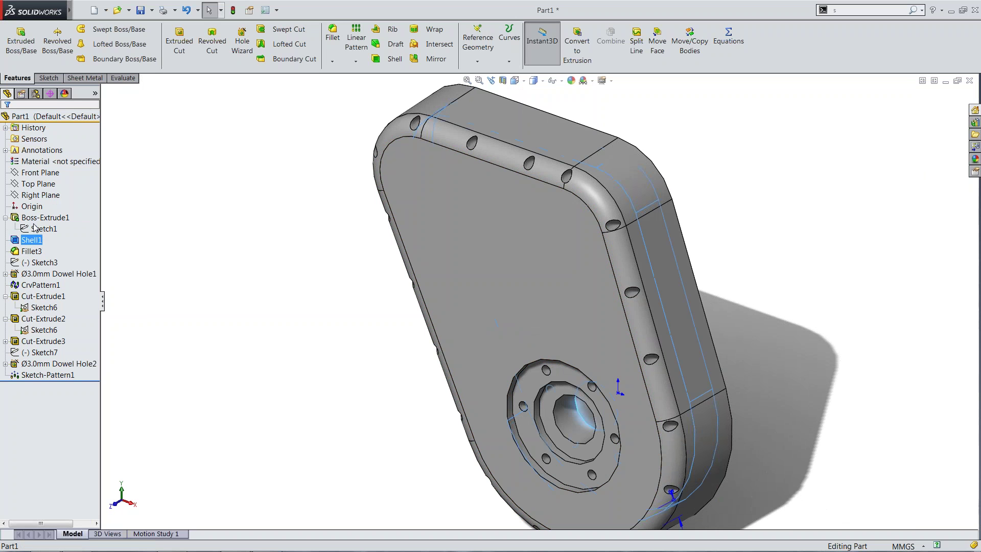
pyautogui.click(36, 228)
pyautogui.click(41, 197)
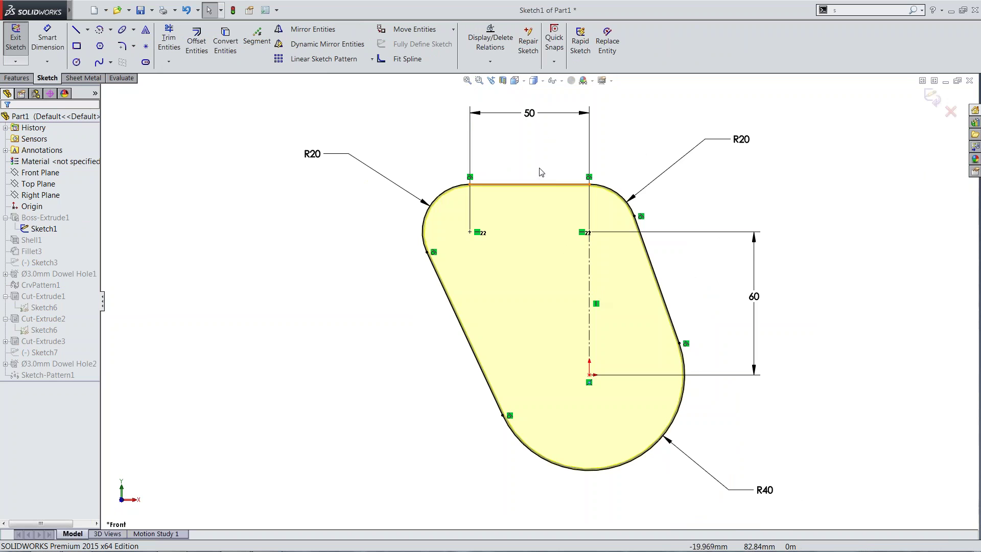
# Step: Delete the 50 mm dimension between the upper arc centers and move the upper-left R20 dimension away from the profile
pyautogui.click(529, 113)
pyautogui.press('Delete')
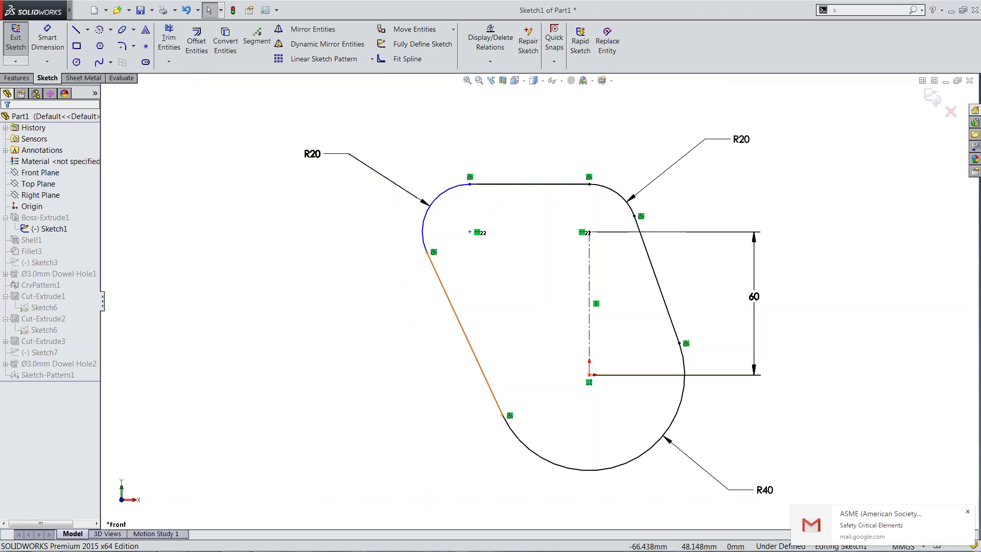
pyautogui.keyDown('ctrl'); pyautogui.click(430, 259); pyautogui.keyUp('ctrl')
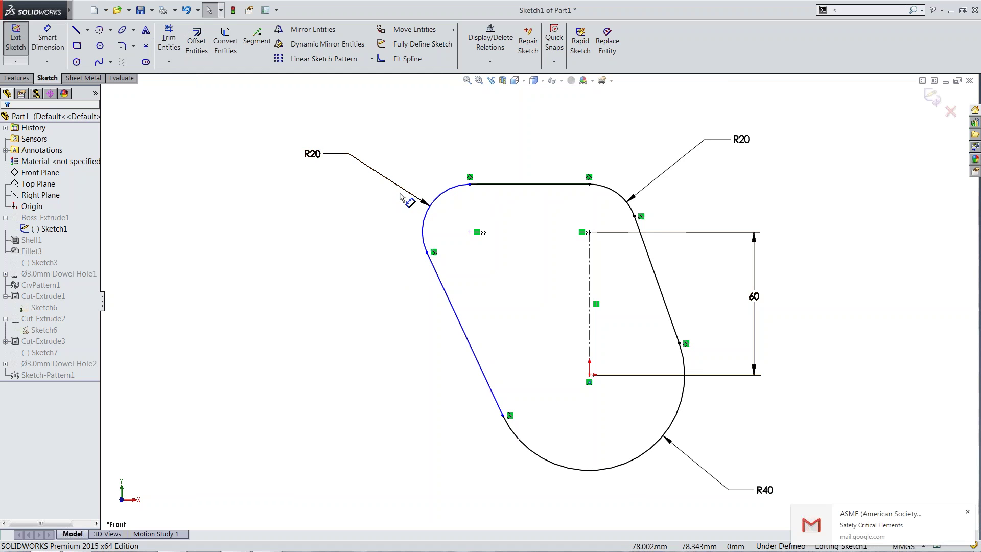
pyautogui.moveTo(312, 153); pyautogui.dragTo(344, 116)
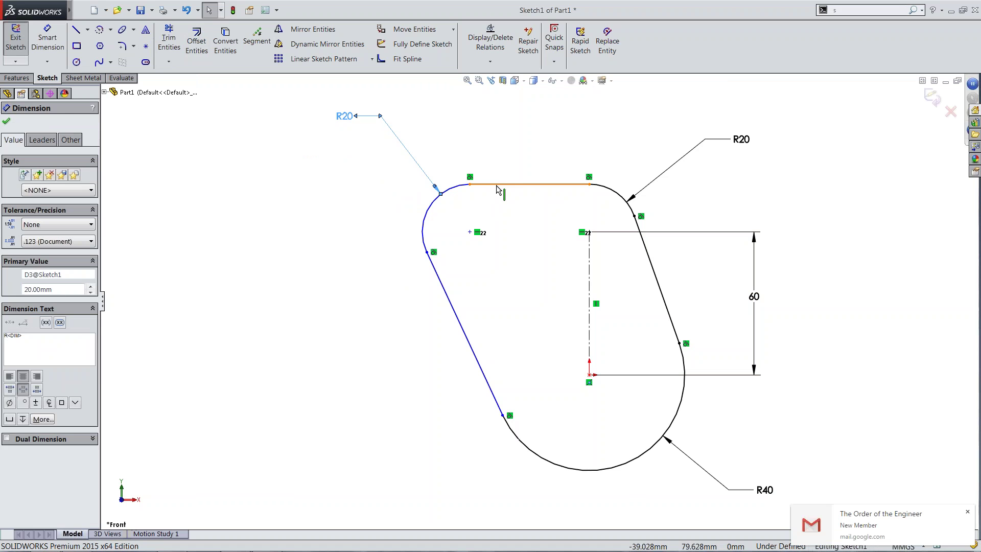
# Step: Add virtual sharps at both upper corners of the profile, where the top line meets the two slanted side lines
pyautogui.click(496, 187)
pyautogui.keyDown('ctrl'); pyautogui.click(440, 285); pyautogui.keyUp('ctrl')
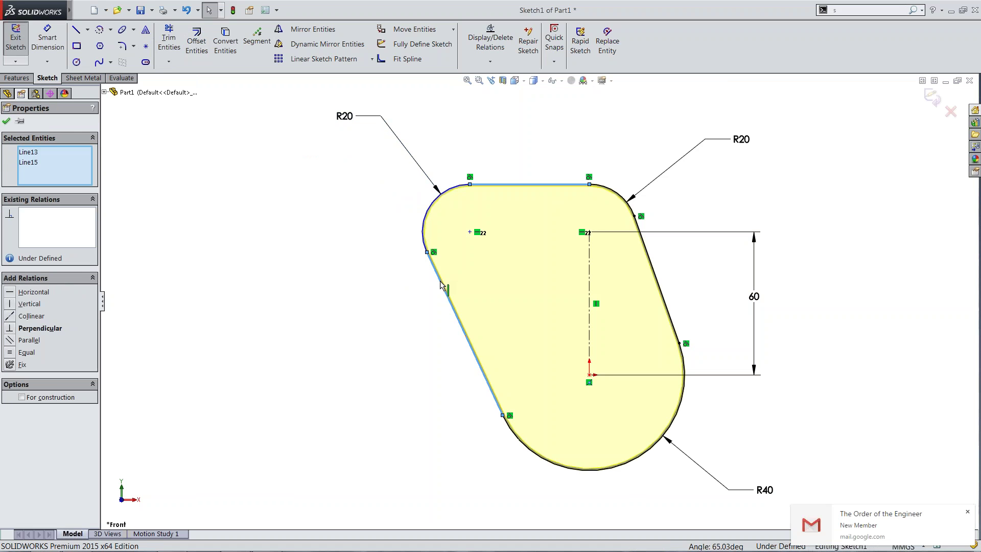
pyautogui.click(146, 48)
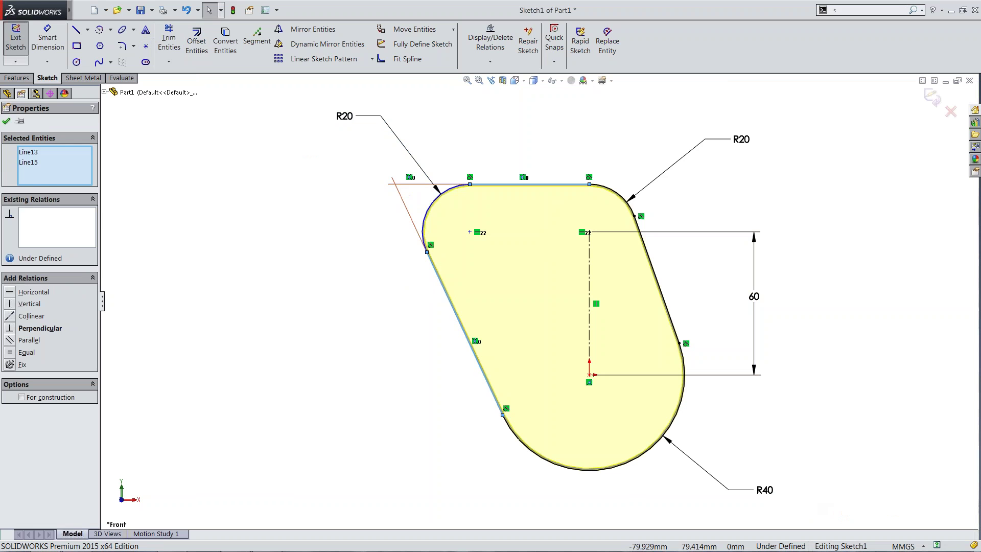
pyautogui.press('Escape')
pyautogui.click(582, 184)
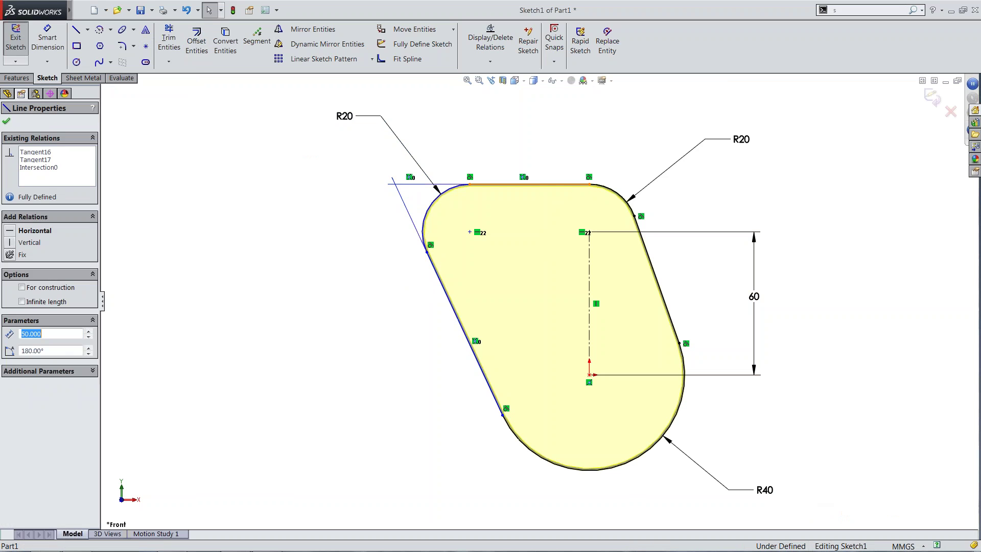
pyautogui.keyDown('ctrl'); pyautogui.click(637, 224); pyautogui.keyUp('ctrl')
pyautogui.click(146, 48)
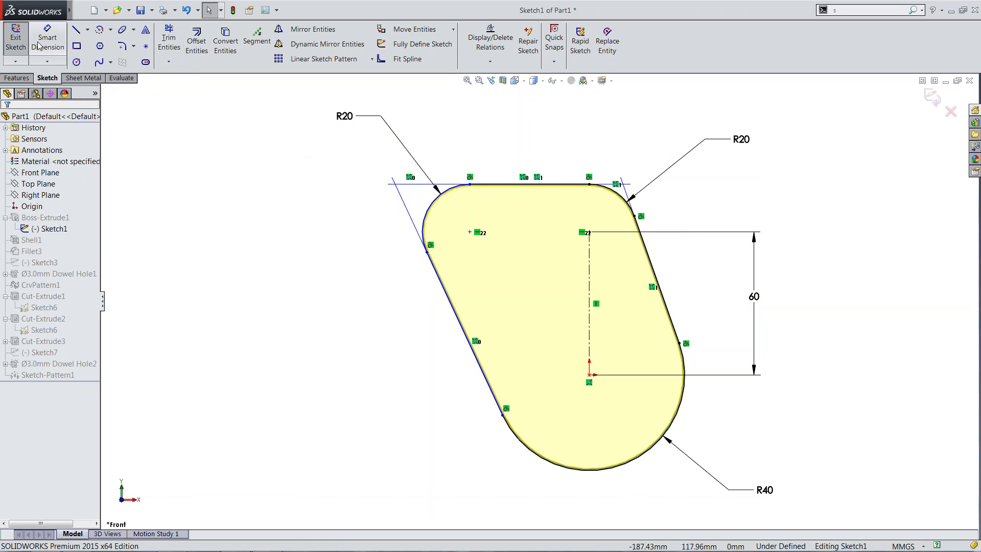
# Step: Dimension the distance between the two virtual sharps as 100 mm and exit the sketch
pyautogui.click(67, 29)
pyautogui.click(394, 184)
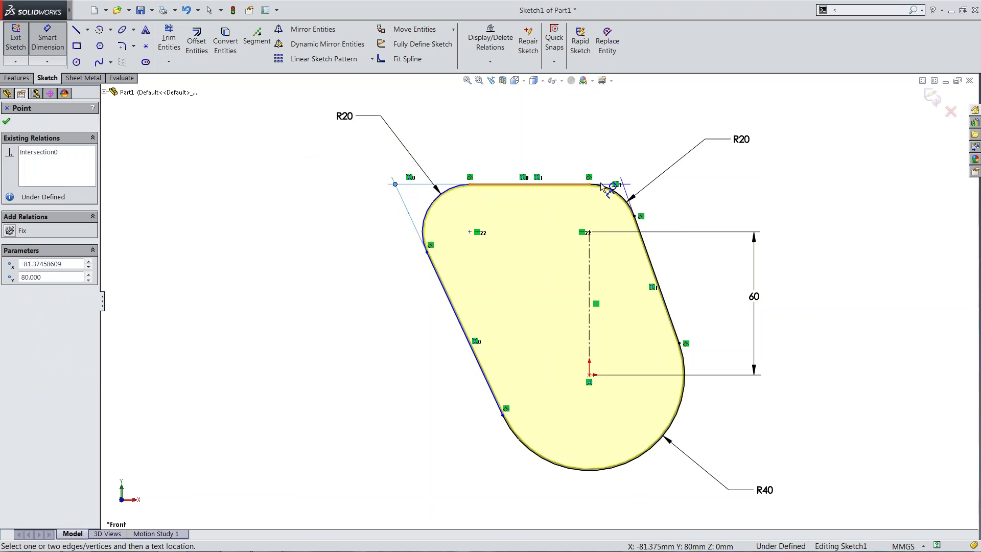
pyautogui.click(623, 184)
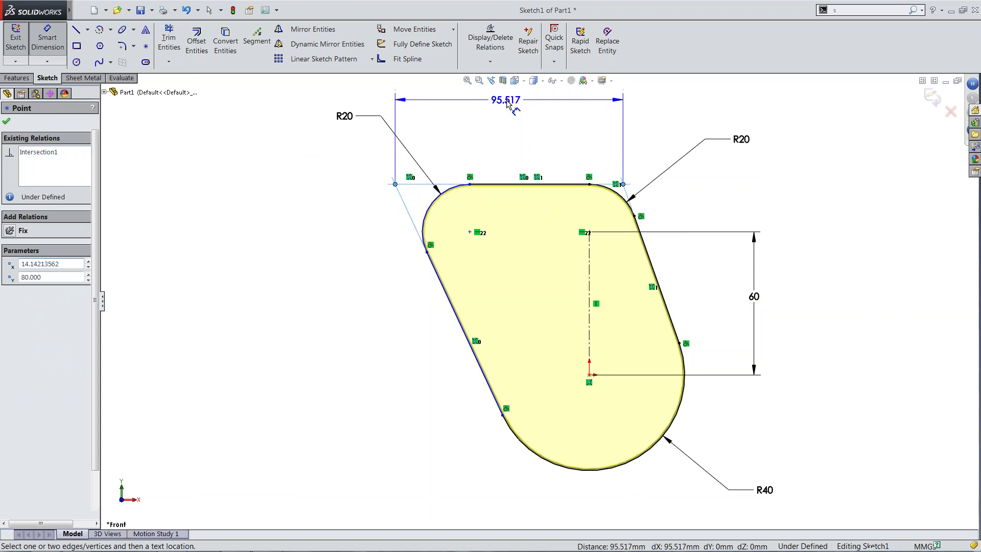
pyautogui.click(505, 102)
pyautogui.write('100')
pyautogui.press('Return')
pyautogui.click(545, 211)
pyautogui.press('Escape')
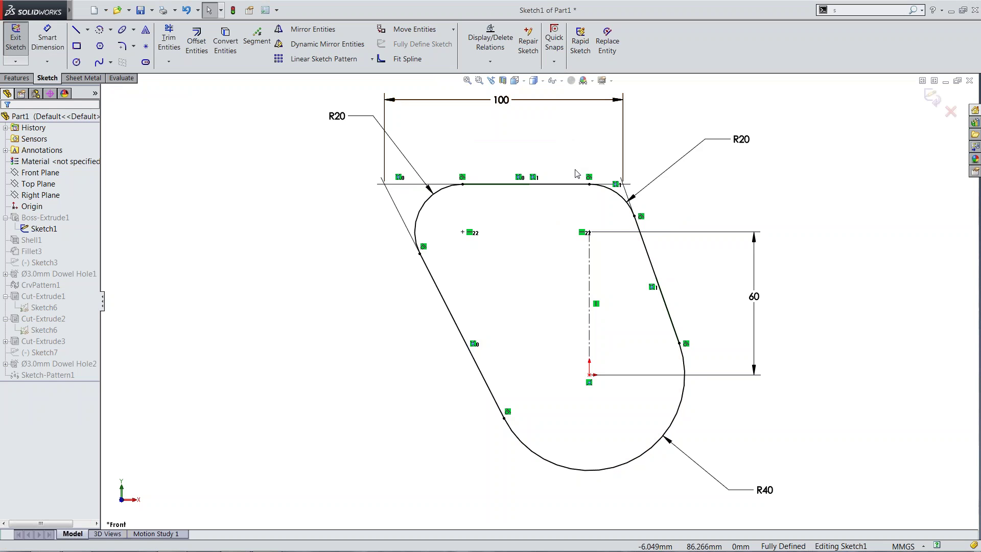
pyautogui.click(16, 38)
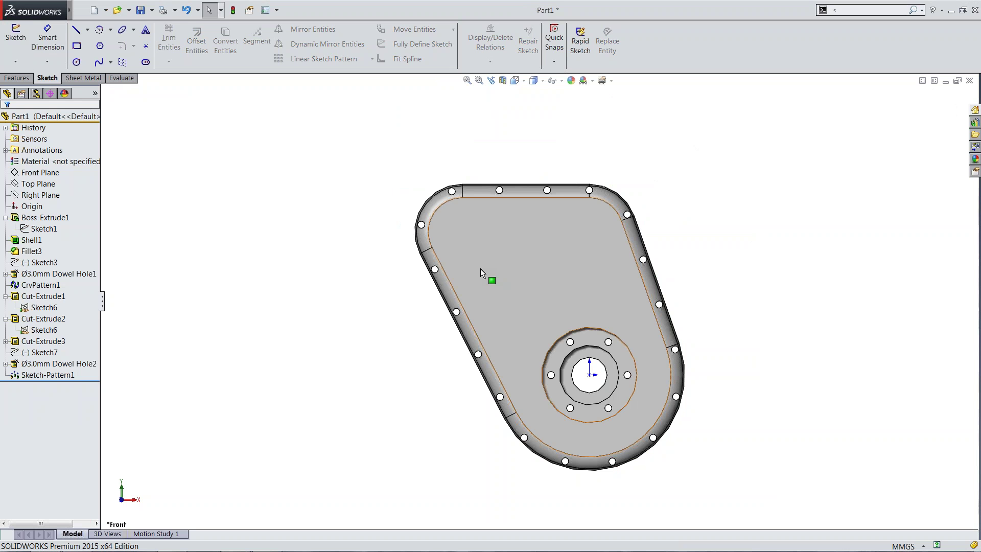
# Step: Reopen Sketch1 under Boss-Extrude1 for editing
pyautogui.click(43, 229)
pyautogui.click(37, 200)
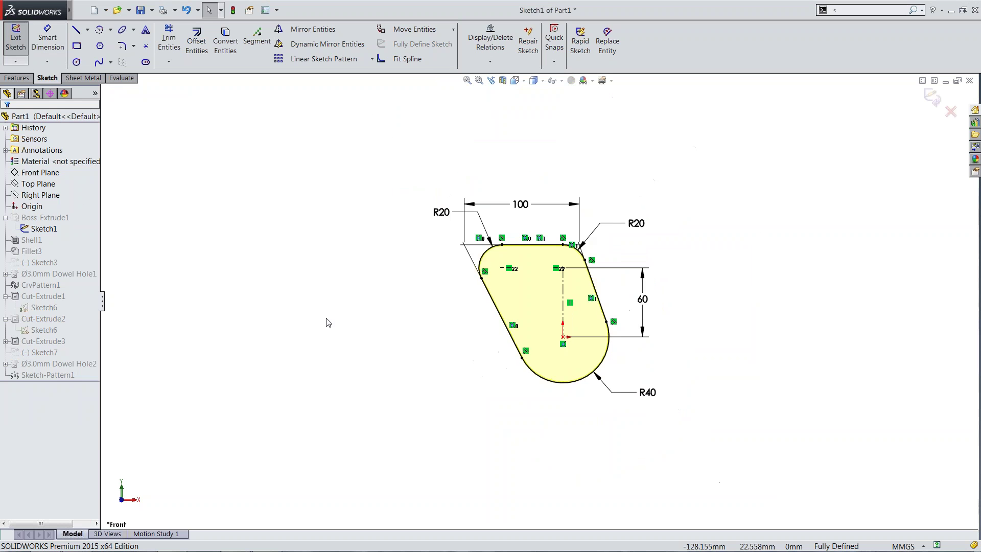
pyautogui.scroll(2, 327, 323)
pyautogui.scroll(-3, 521, 367)
pyautogui.scroll(1, 286, 164)
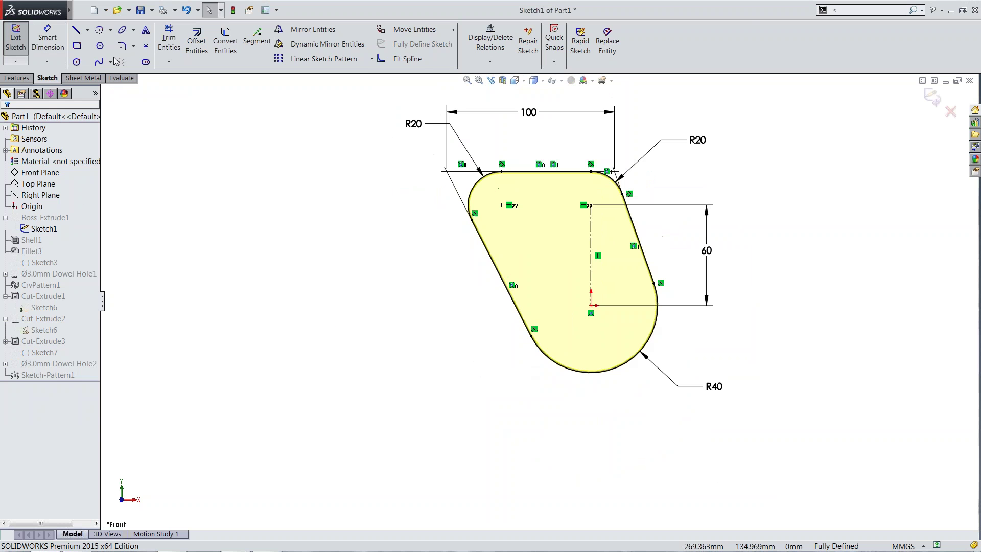
pyautogui.click(76, 31)
pyautogui.click(208, 210)
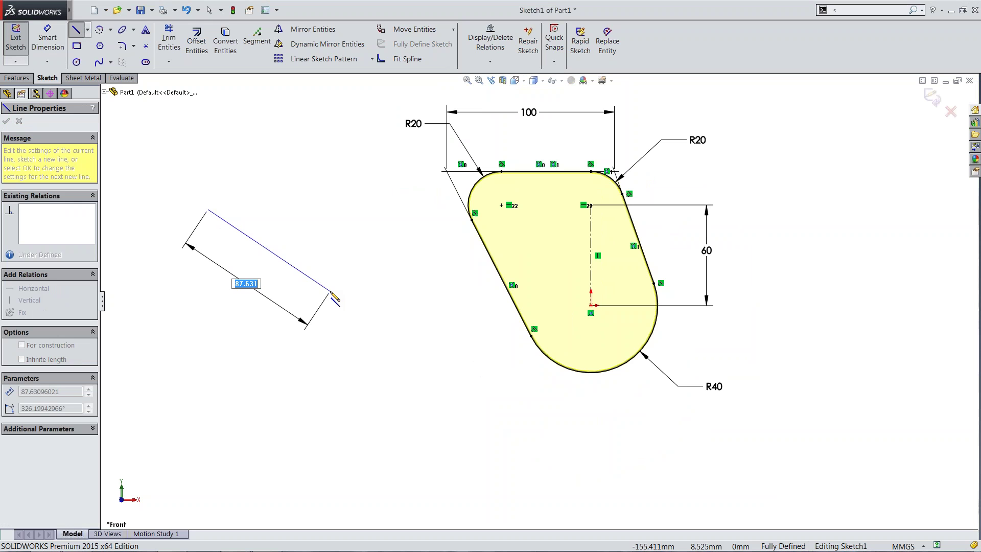
pyautogui.press('Escape')
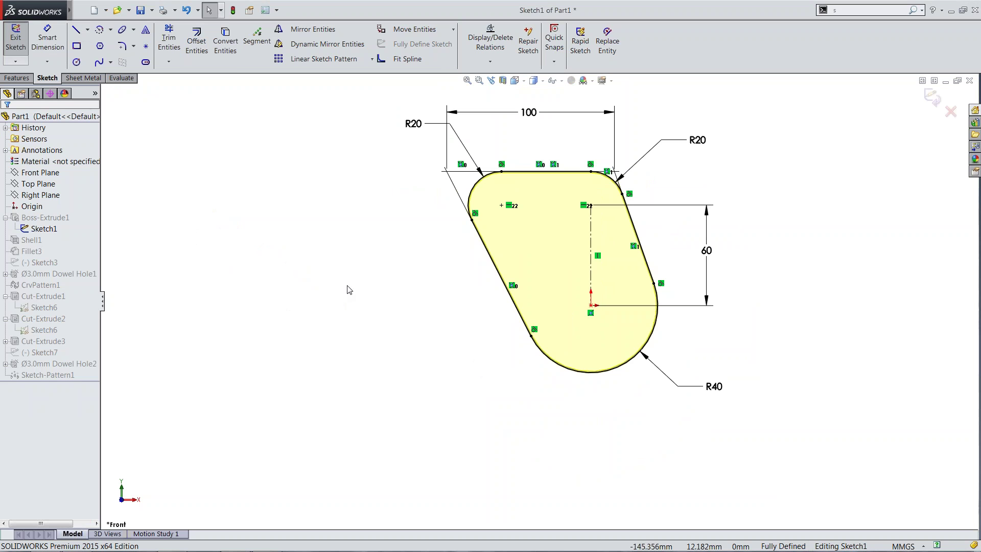
# Step: Examine the Sketch system options for on-screen numeric input and for creating dimensions only when a value is entered
pyautogui.click(265, 11)
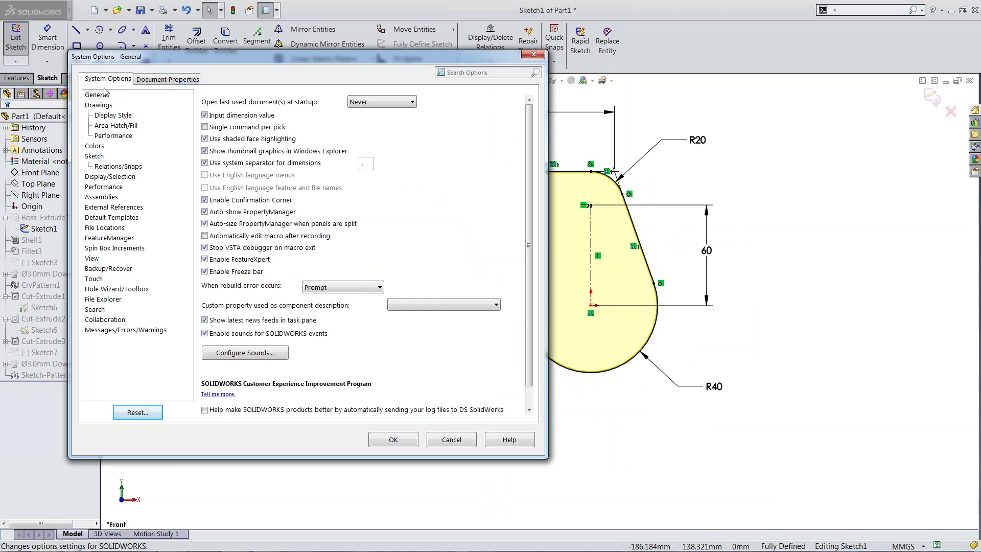
pyautogui.click(98, 156)
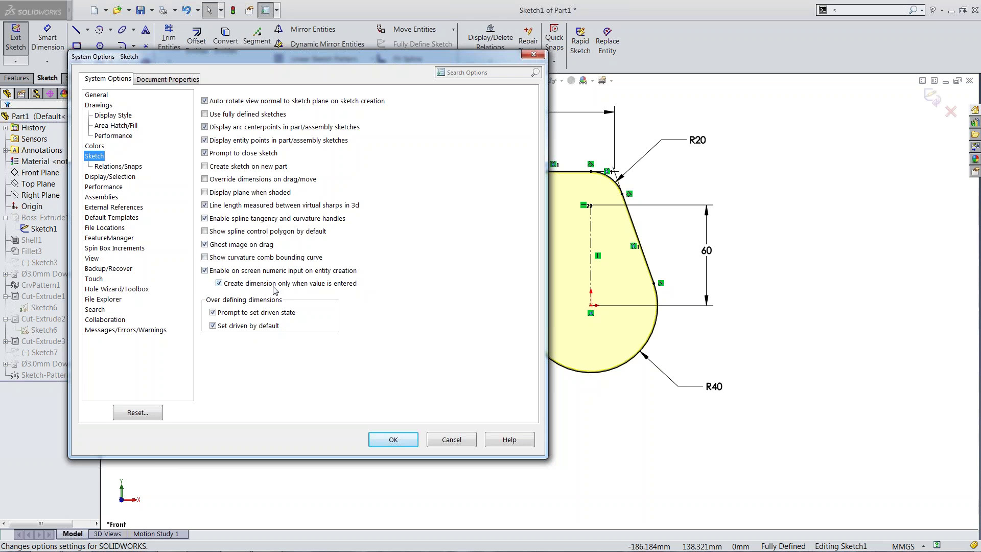
pyautogui.click(380, 440)
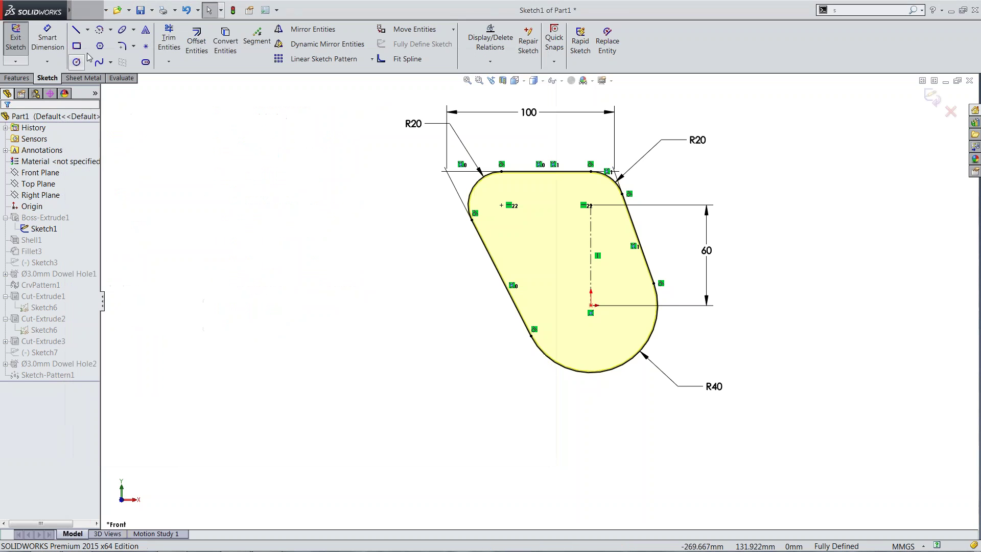
# Step: Sketch a slanted line left of the profile and continue it with a 20 mm horizontal line using on-screen numeric input
pyautogui.click(77, 30)
pyautogui.click(222, 130)
pyautogui.click(258, 247)
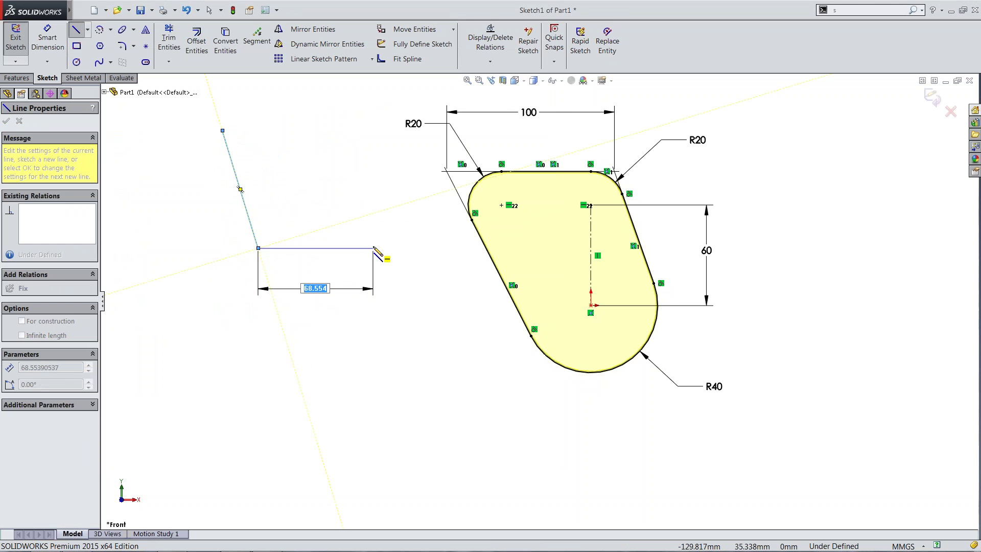
pyautogui.write('20')
pyautogui.press('Return')
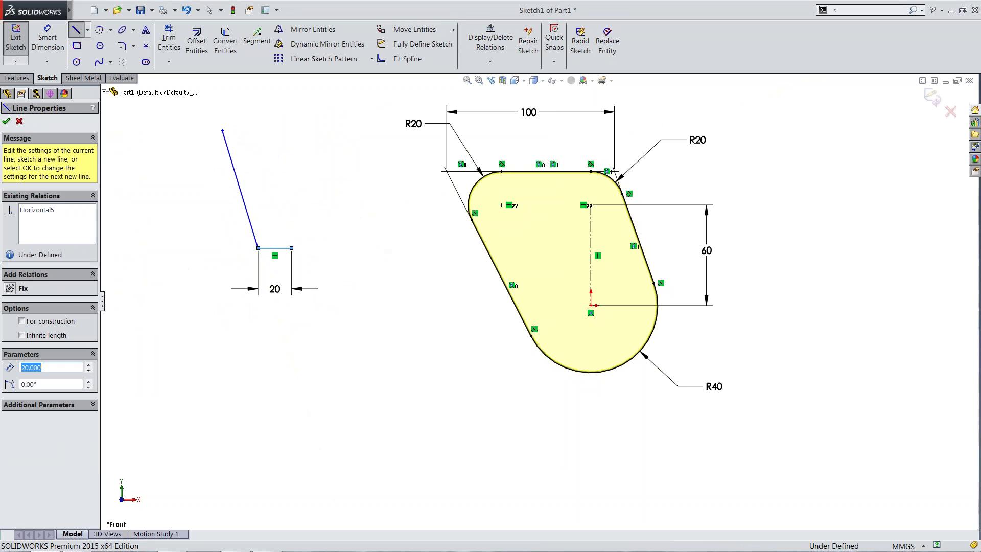
pyautogui.press('Escape')
# Step: Pull the free end of the 20 mm line to test how it moves, and delete both trial lines
pyautogui.moveTo(291, 248); pyautogui.dragTo(336, 242)
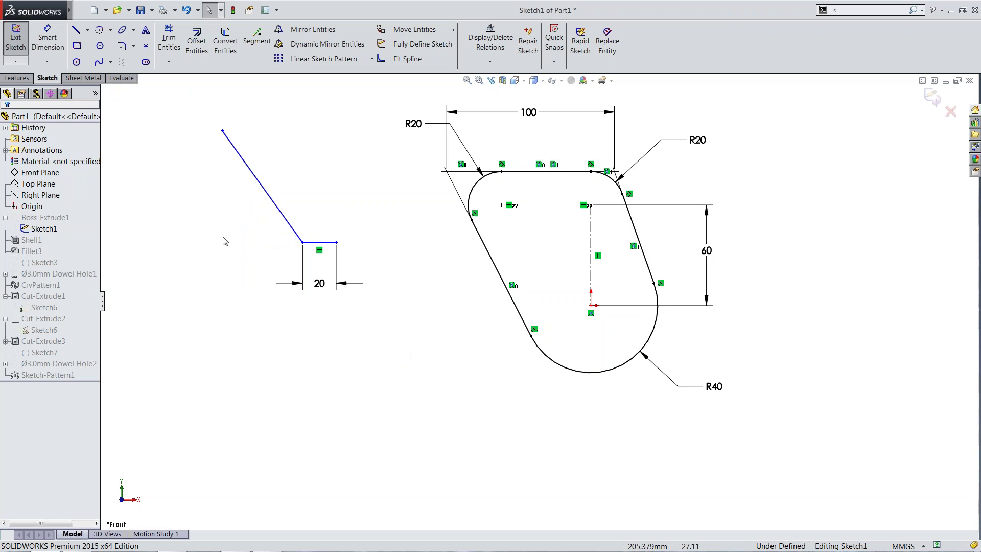
pyautogui.moveTo(174, 112); pyautogui.dragTo(407, 354)
pyautogui.press('Delete')
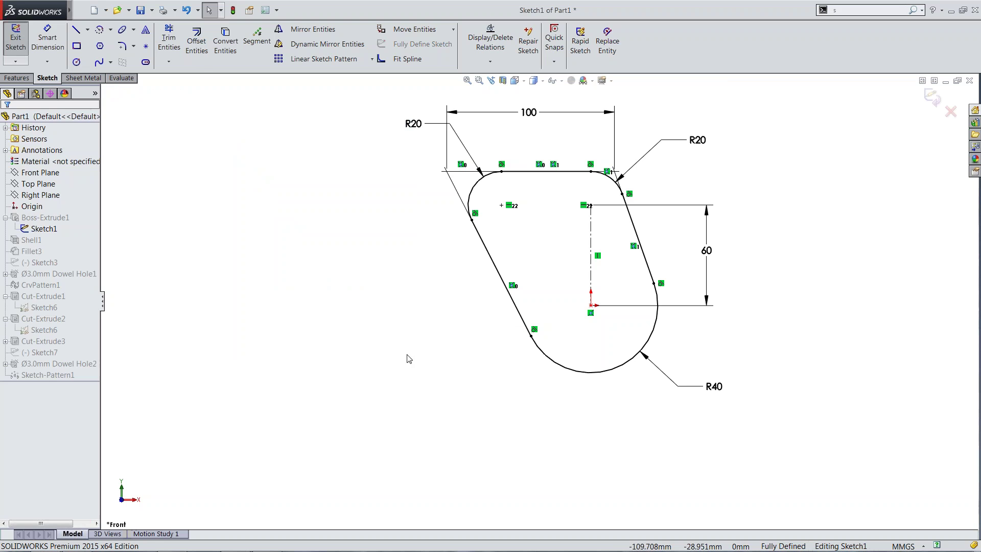
pyautogui.click(76, 62)
pyautogui.click(270, 265)
pyautogui.press('Escape')
# Step: Sketch a center rectangle left of the profile with a height of 20 mm and a freehand width of about 100 mm
pyautogui.moveTo(305, 259); pyautogui.dragTo(287, 329, button='right')
pyautogui.click(284, 236)
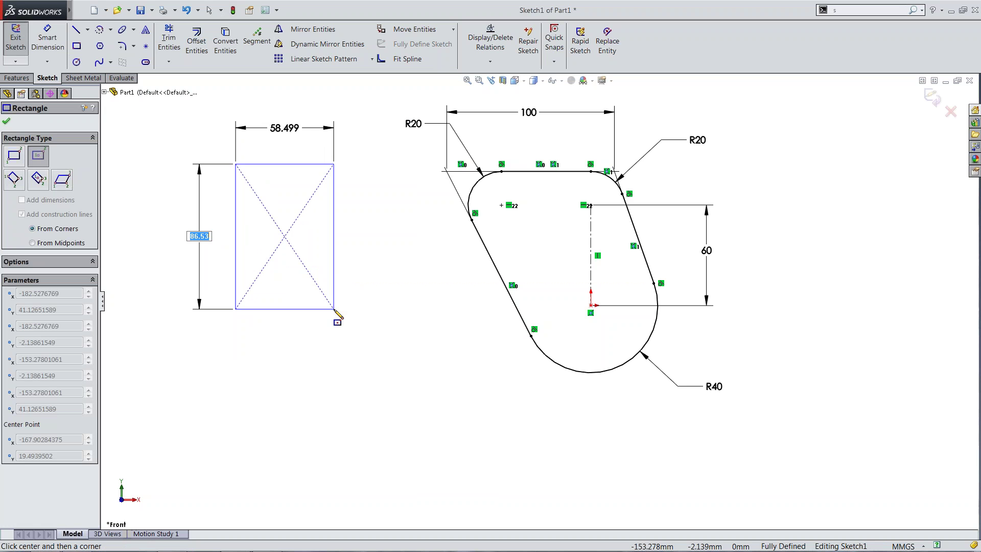
pyautogui.write('2')
pyautogui.press('Return')
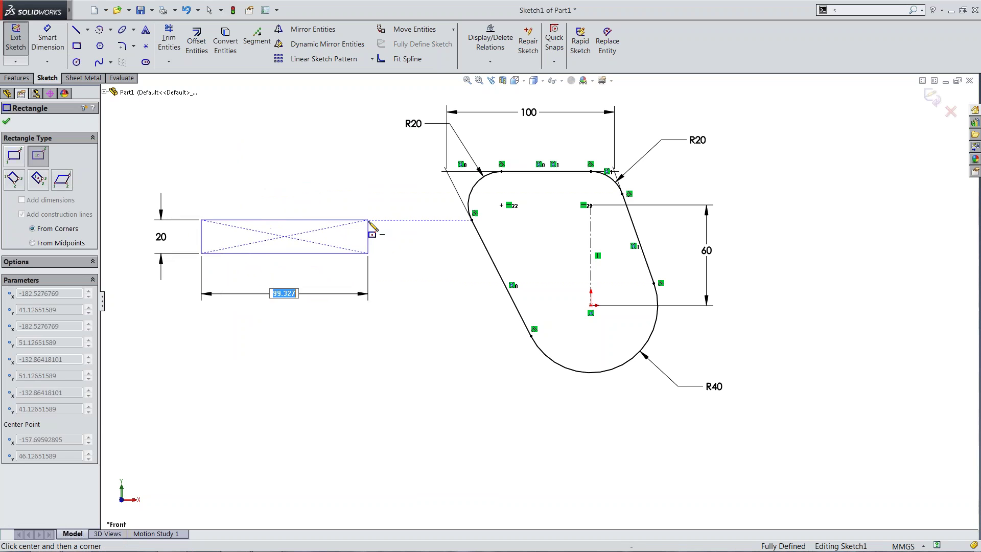
pyautogui.click(368, 235)
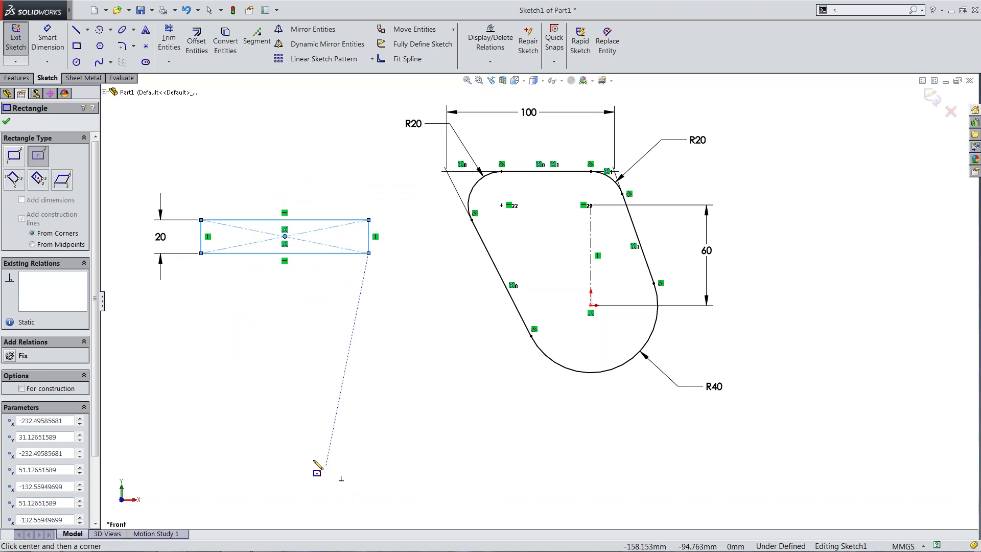
pyautogui.press('Escape')
# Step: Sketch a second center rectangle below the first with a width of 100 mm and a freehand height of about 26 mm
pyautogui.moveTo(295, 387); pyautogui.dragTo(299, 395, button='right')
pyautogui.click(284, 343)
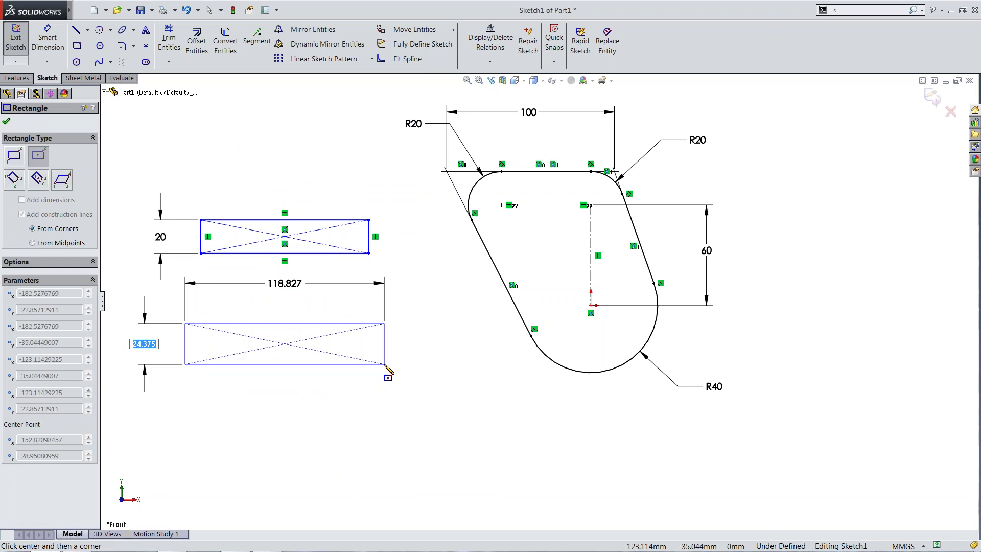
pyautogui.press('Tab')
pyautogui.press('Tab')
pyautogui.press('Tab')
pyautogui.write('100')
pyautogui.press('Return')
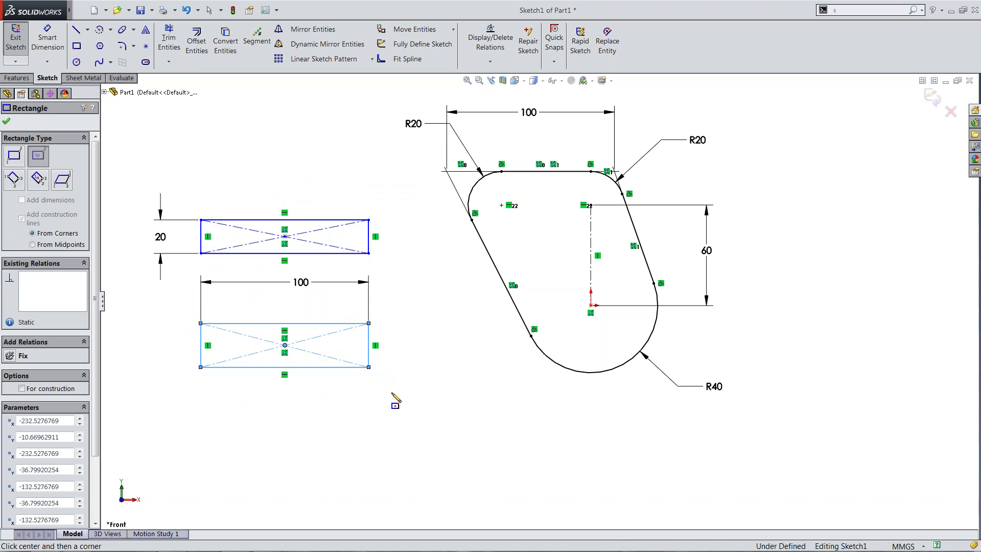
# Step: Center the 100 mm width dimension above the lower rectangle and try a box selection around both rectangles
pyautogui.press('Escape')
pyautogui.moveTo(295, 285); pyautogui.dragTo(295, 302)
pyautogui.moveTo(115, 160)
pyautogui.mouseDown()
pyautogui.moveTo(230, 278)
pyautogui.moveTo(388, 412)
pyautogui.mouseUp()
pyautogui.click(385, 409)
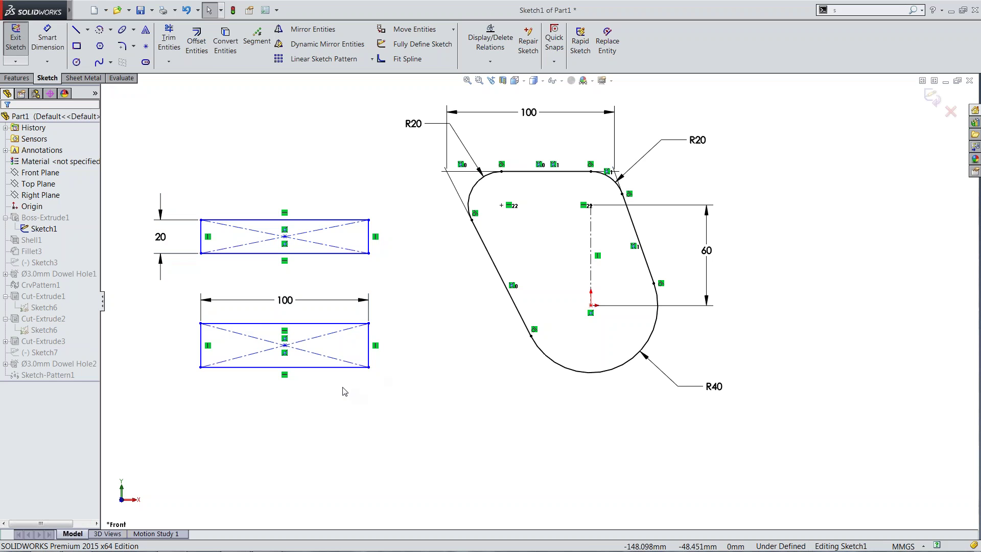
# Step: Box-select the upper rectangle in both directions to compare enclosing and crossing selection, and clear the selection
pyautogui.moveTo(138, 161); pyautogui.dragTo(214, 185)
pyautogui.moveTo(333, 267); pyautogui.dragTo(169, 275)
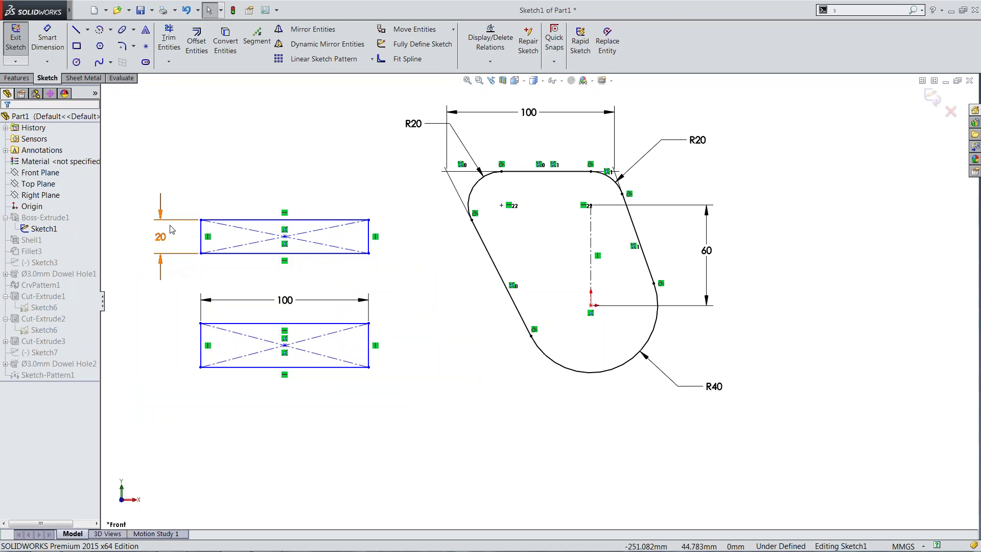
pyautogui.moveTo(182, 169); pyautogui.dragTo(332, 279)
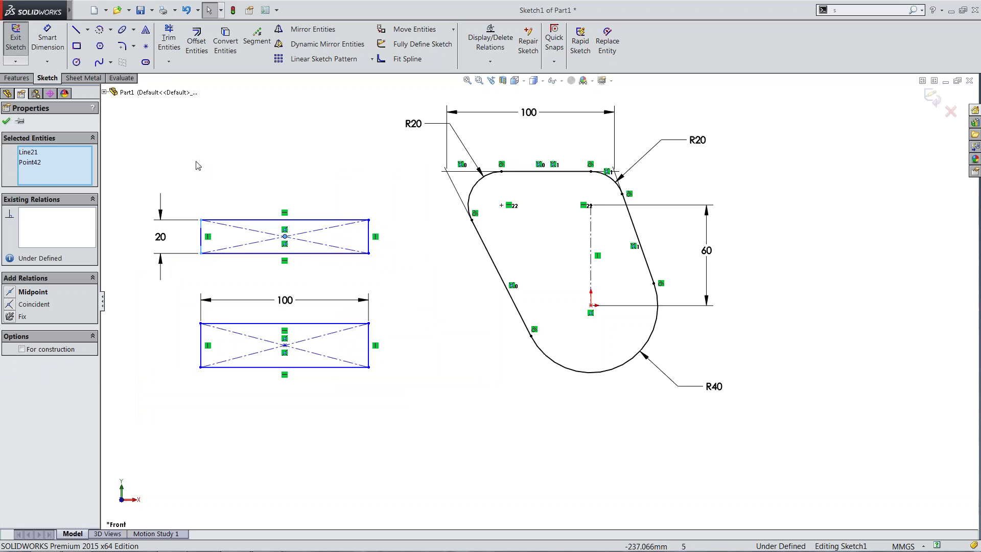
pyautogui.click(195, 189)
pyautogui.moveTo(335, 271); pyautogui.dragTo(175, 191)
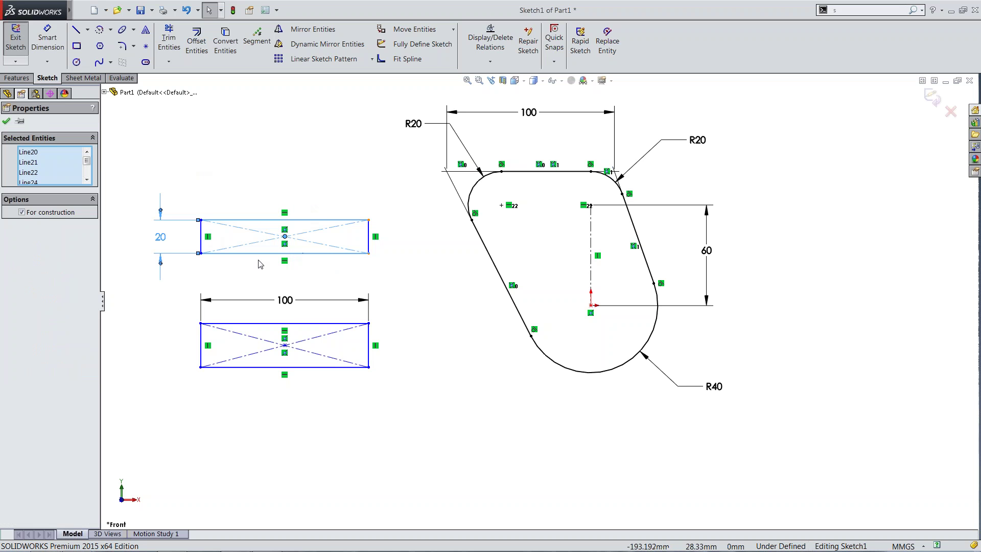
pyautogui.click(7, 121)
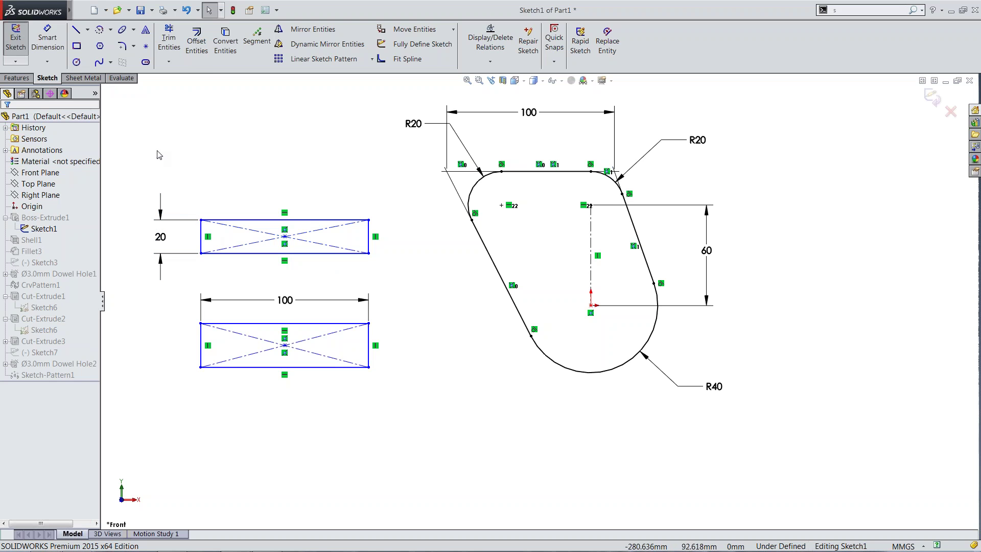
# Step: Try Lasso Selection around the upper rectangle and the 100 mm dimension, and switch back to Box Selection
pyautogui.rightClick(257, 145)
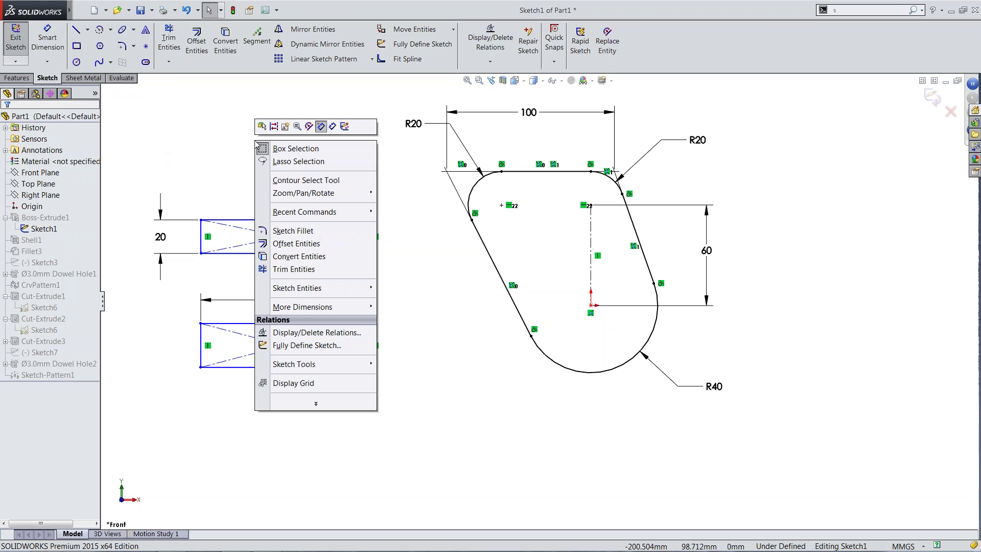
pyautogui.click(284, 161)
pyautogui.moveTo(271, 131)
pyautogui.mouseDown()
pyautogui.moveTo(375, 177)
pyautogui.moveTo(403, 255)
pyautogui.moveTo(347, 278)
pyautogui.moveTo(139, 301)
pyautogui.moveTo(120, 199)
pyautogui.moveTo(212, 148)
pyautogui.moveTo(282, 138)
pyautogui.mouseUp()
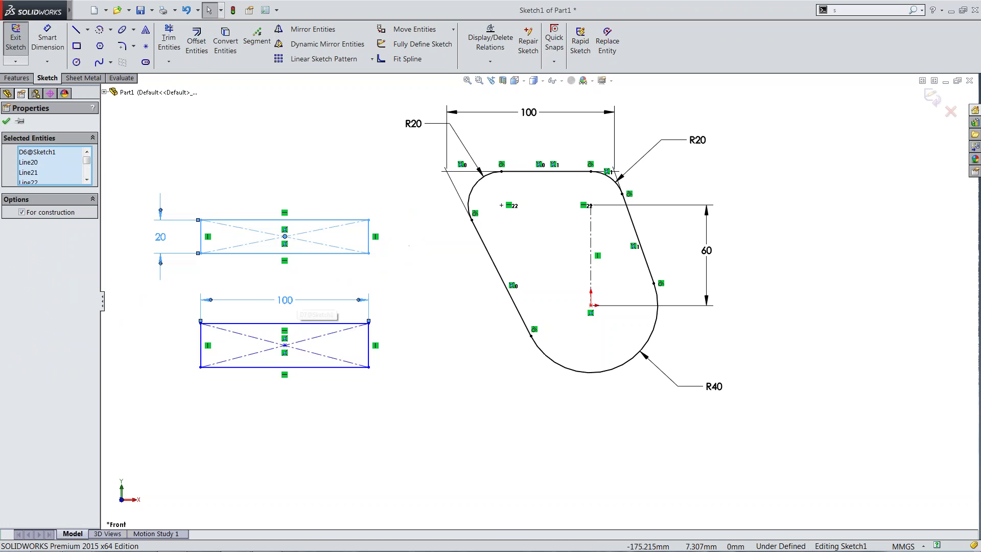
pyautogui.click(287, 146)
pyautogui.moveTo(287, 145)
pyautogui.mouseDown()
pyautogui.moveTo(328, 169)
pyautogui.moveTo(255, 171)
pyautogui.moveTo(278, 144)
pyautogui.moveTo(236, 151)
pyautogui.moveTo(360, 173)
pyautogui.moveTo(282, 150)
pyautogui.moveTo(279, 171)
pyautogui.mouseUp()
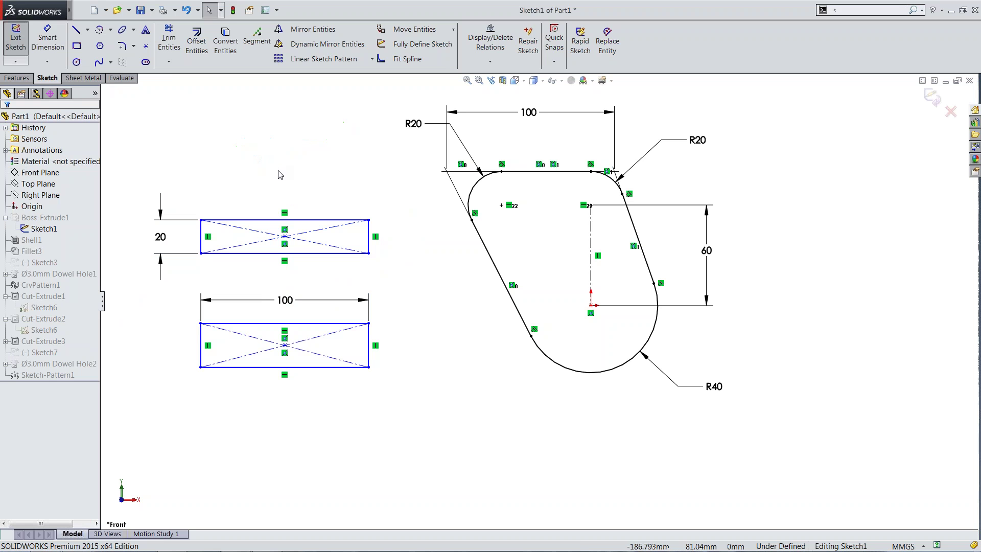
pyautogui.rightClick(299, 134)
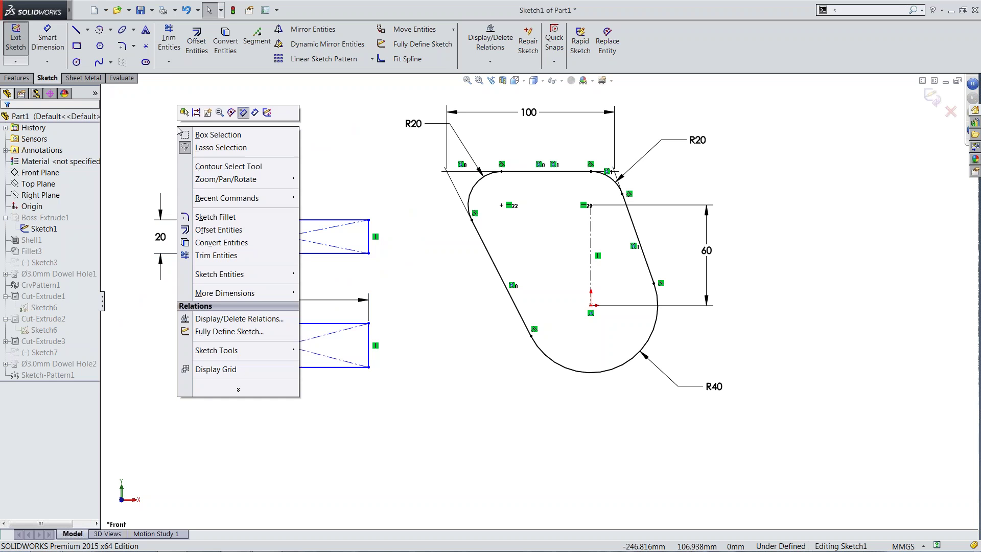
pyautogui.click(206, 133)
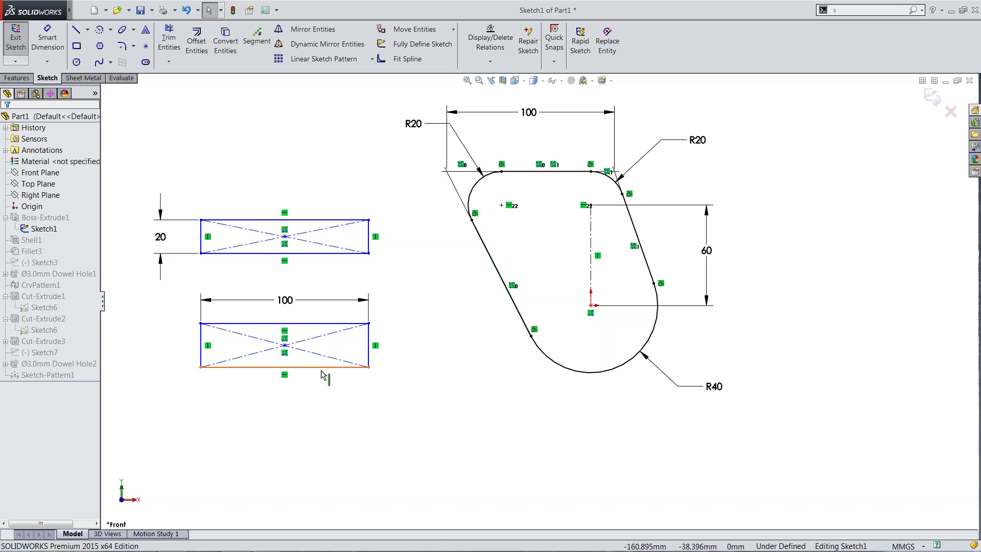
# Step: Delete both center rectangles together with their dimensions and exit the sketch
pyautogui.moveTo(153, 184); pyautogui.dragTo(412, 400)
pyautogui.press('Delete')
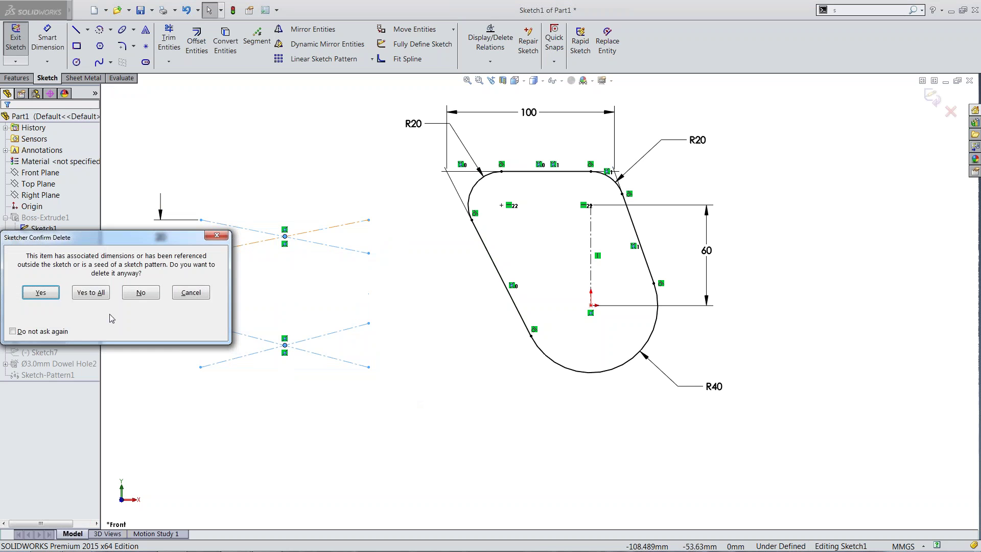
pyautogui.click(91, 292)
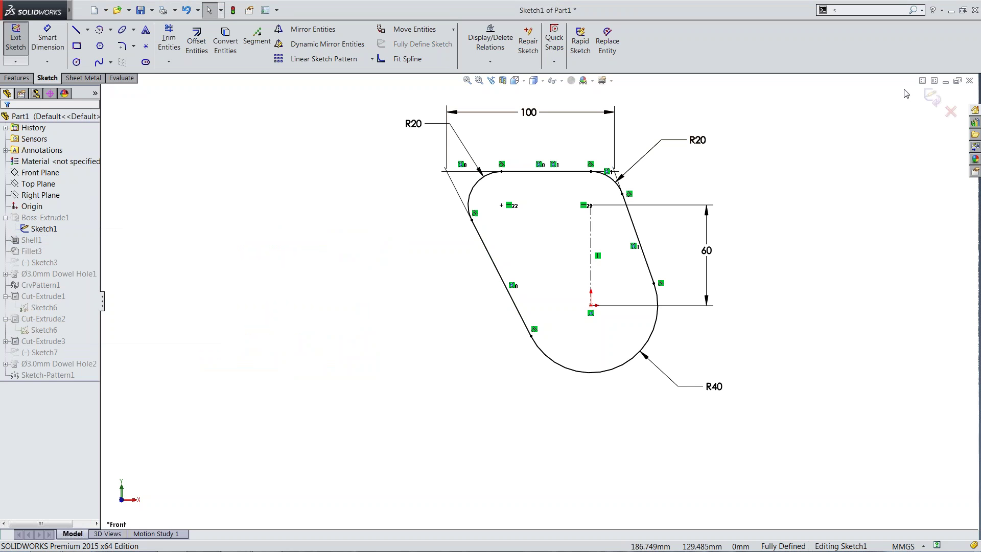
pyautogui.click(930, 97)
# Step: Orbit the finished cover freely to examine how it tumbles away from the upright position
pyautogui.rightClick(355, 238)
pyautogui.click(384, 275)
pyautogui.moveTo(548, 196); pyautogui.dragTo(504, 193, button='middle')
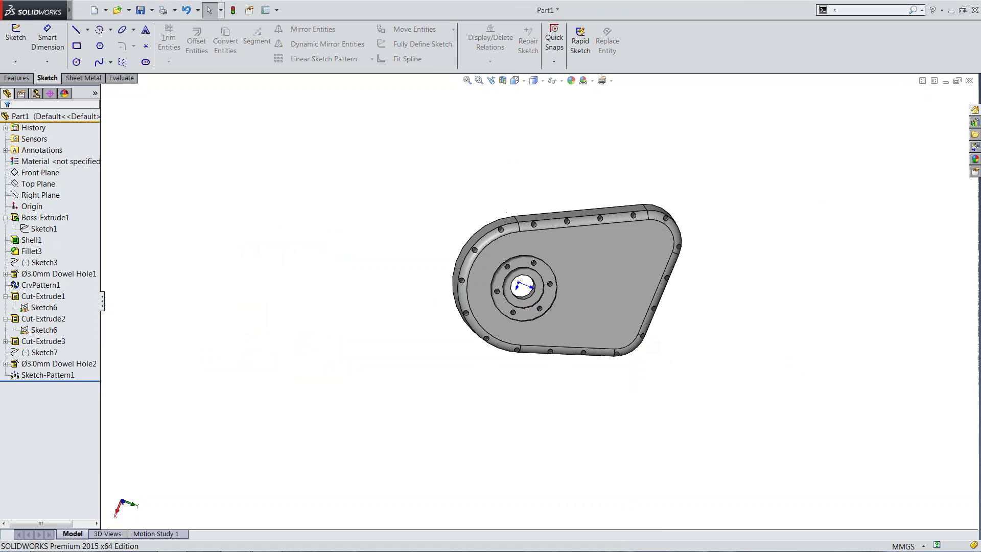
pyautogui.scroll(-2, 555, 275)
pyautogui.moveTo(633, 261)
pyautogui.mouseDown(button='middle')
pyautogui.moveTo(604, 309)
pyautogui.moveTo(624, 240)
pyautogui.mouseUp(button='middle')
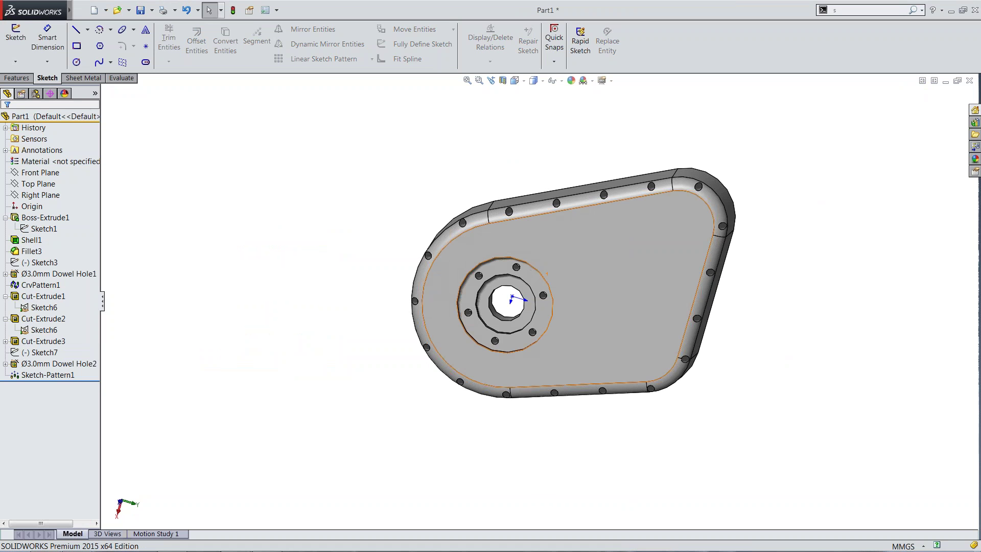
pyautogui.scroll(-1, 644, 225)
# Step: Orient the cover squarely to its front face with the view selector, tilt it, and reorient it to the front again
pyautogui.press('space')
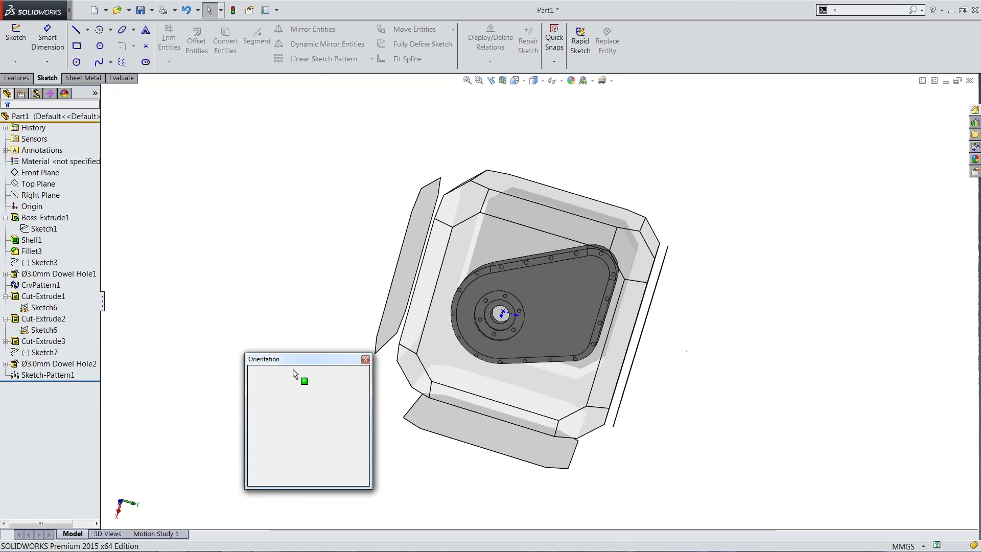
pyautogui.click(534, 395)
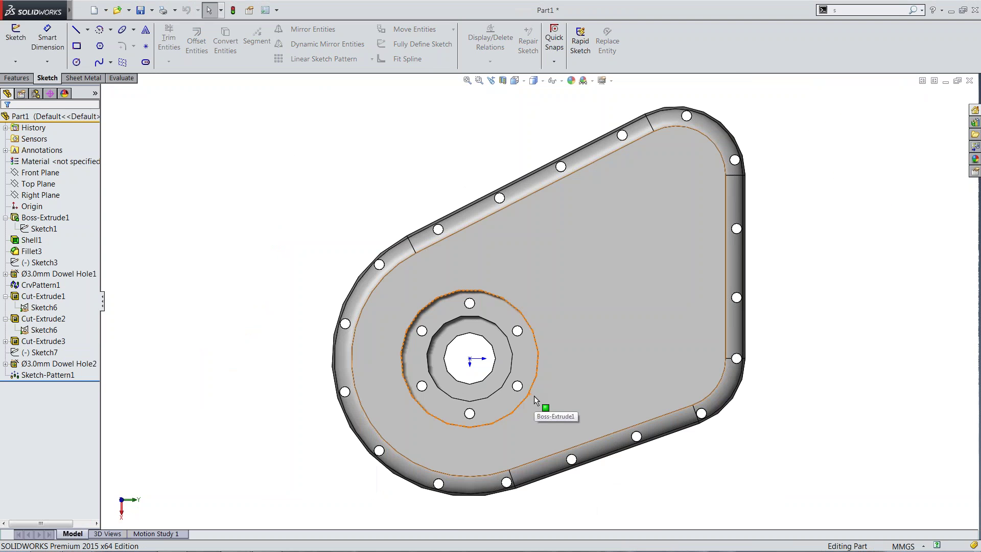
pyautogui.moveTo(648, 354); pyautogui.dragTo(718, 470, button='middle')
pyautogui.press('space')
pyautogui.click(713, 437)
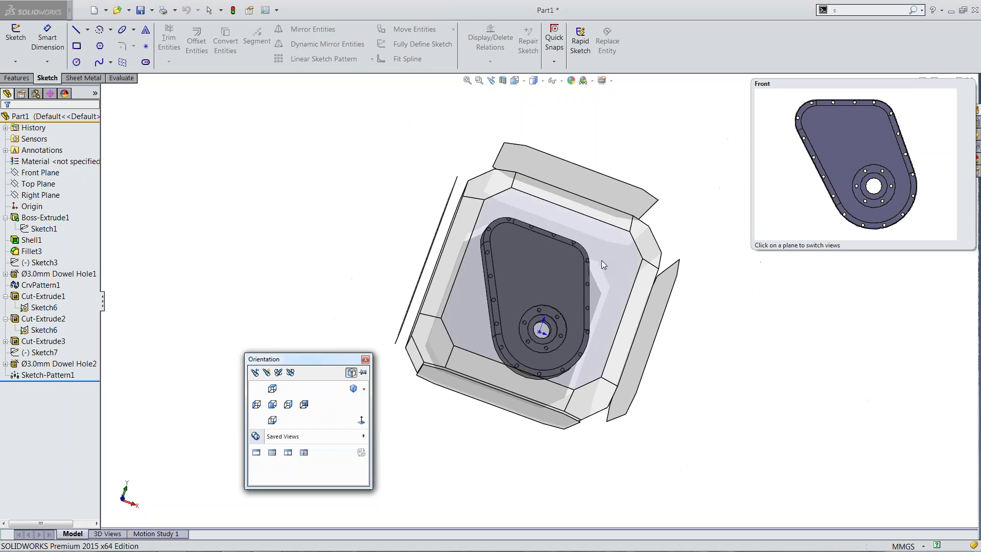
# Step: Enable Rotate About Scene Floor and orbit the cover around its vertical axis
pyautogui.moveTo(607, 309); pyautogui.dragTo(546, 368, button='middle')
pyautogui.rightClick(342, 239)
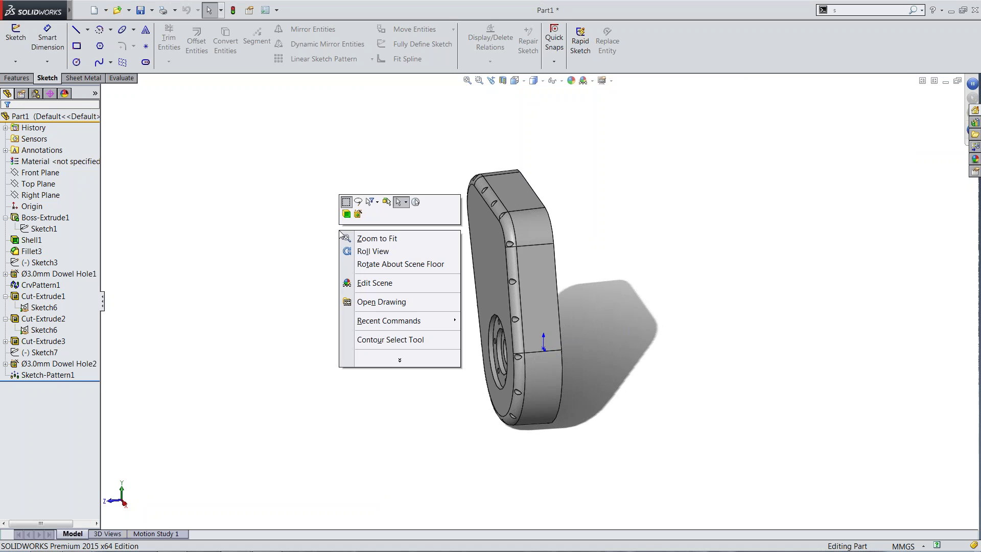
pyautogui.click(363, 266)
pyautogui.moveTo(349, 275); pyautogui.dragTo(437, 378)
pyautogui.moveTo(430, 417); pyautogui.dragTo(433, 193)
pyautogui.press('Escape')
pyautogui.moveTo(490, 472); pyautogui.dragTo(484, 492, button='middle')
pyautogui.press('Escape')
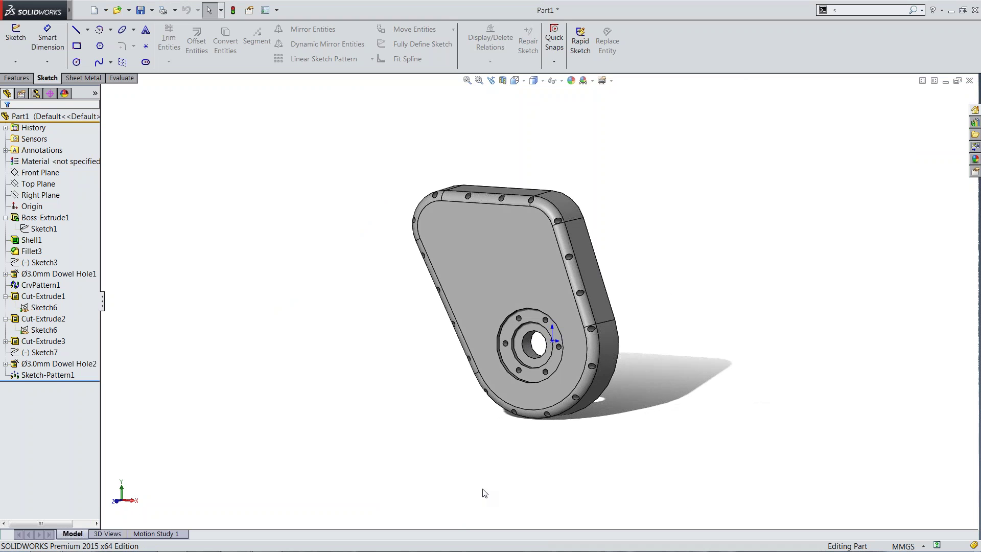
pyautogui.rightClick(343, 279)
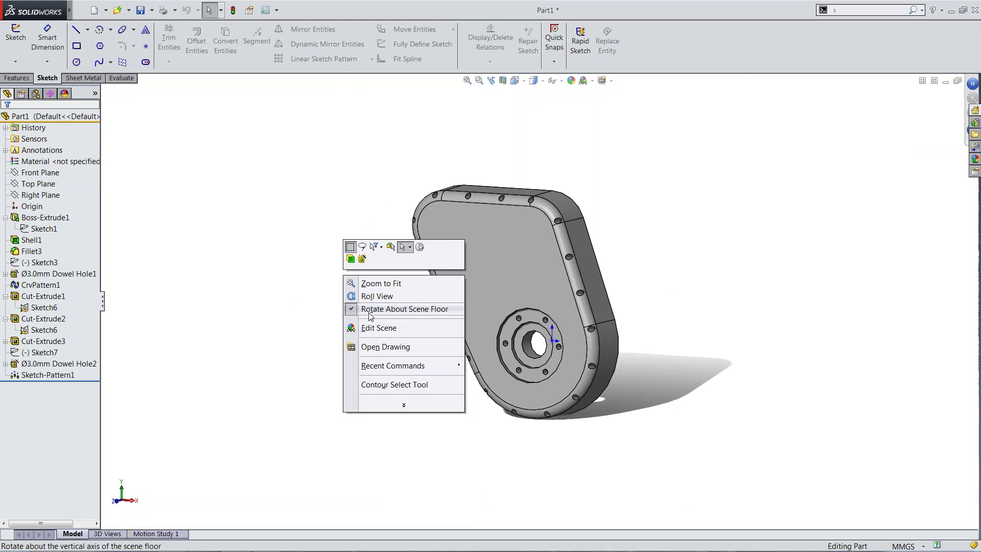
pyautogui.click(261, 364)
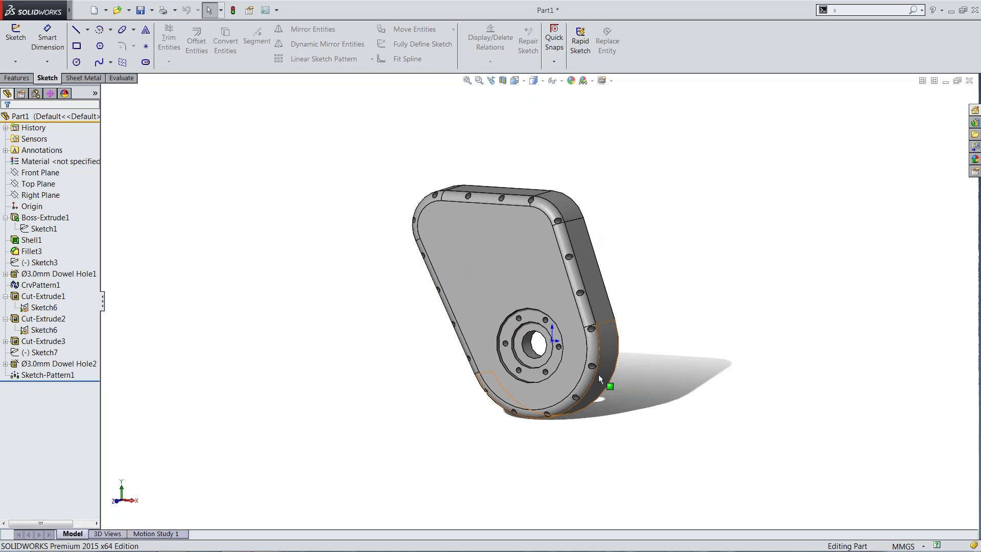
# Step: Start a new sketch on the cover's large flat front face
pyautogui.scroll(-5, 661, 280)
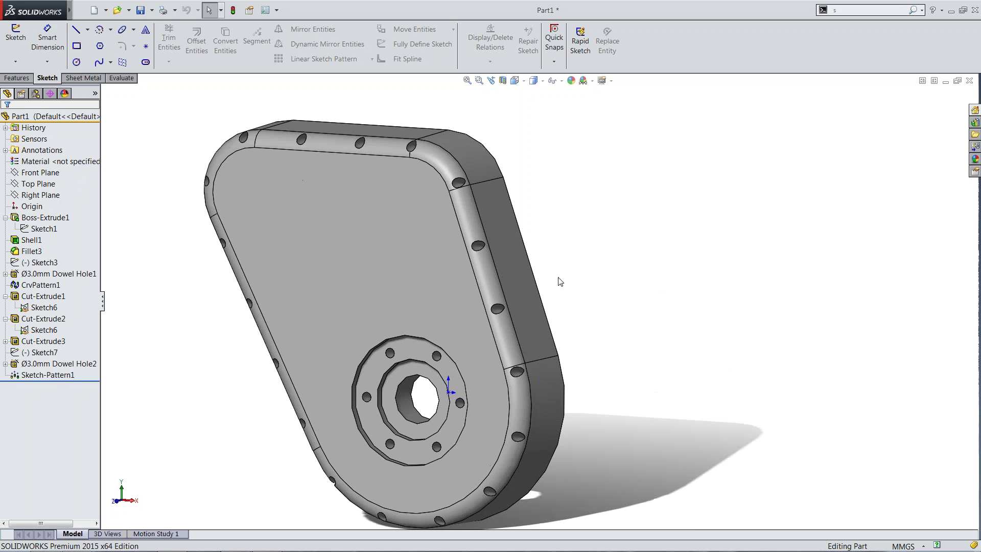
pyautogui.moveTo(565, 285)
pyautogui.mouseDown(button='middle')
pyautogui.moveTo(582, 276)
pyautogui.moveTo(558, 297)
pyautogui.mouseUp(button='middle')
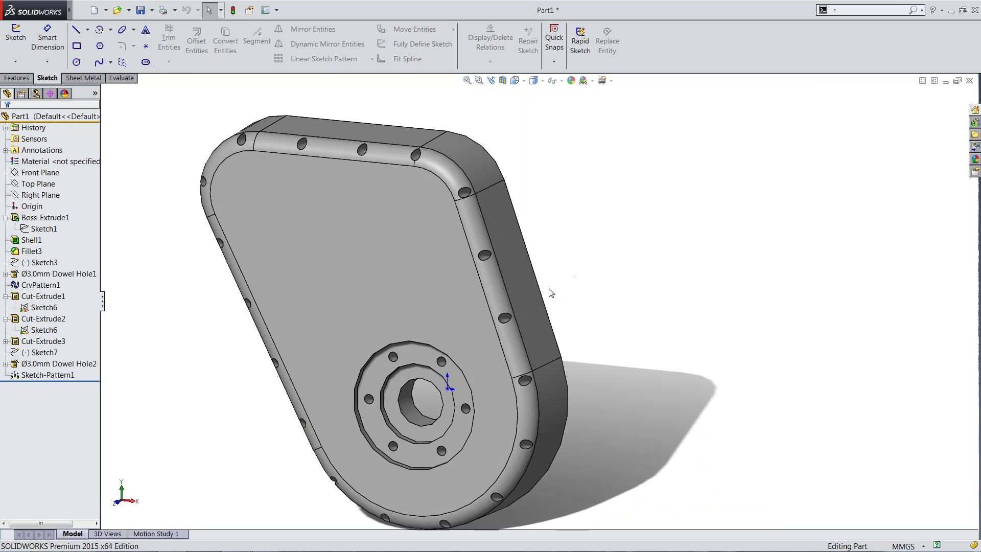
pyautogui.click(437, 258)
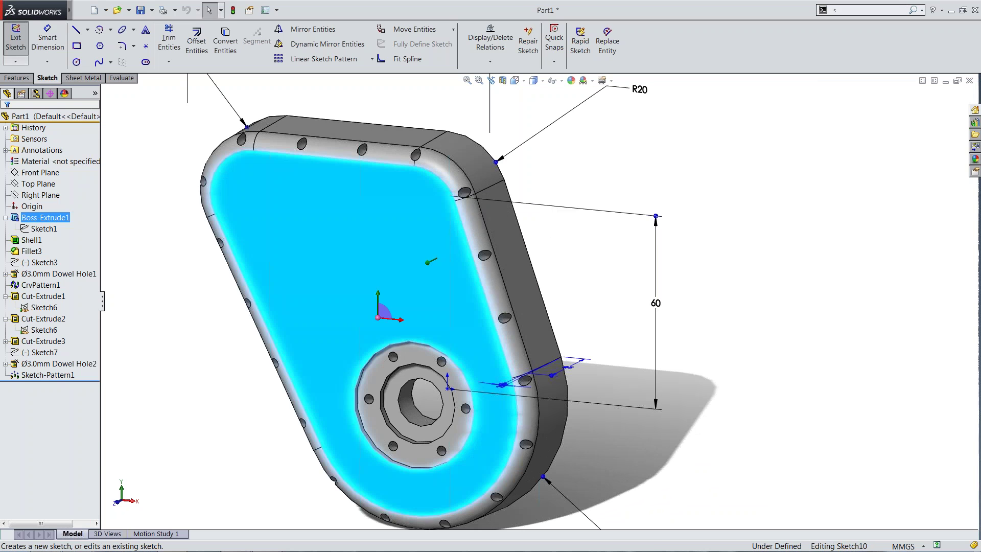
pyautogui.click(467, 227)
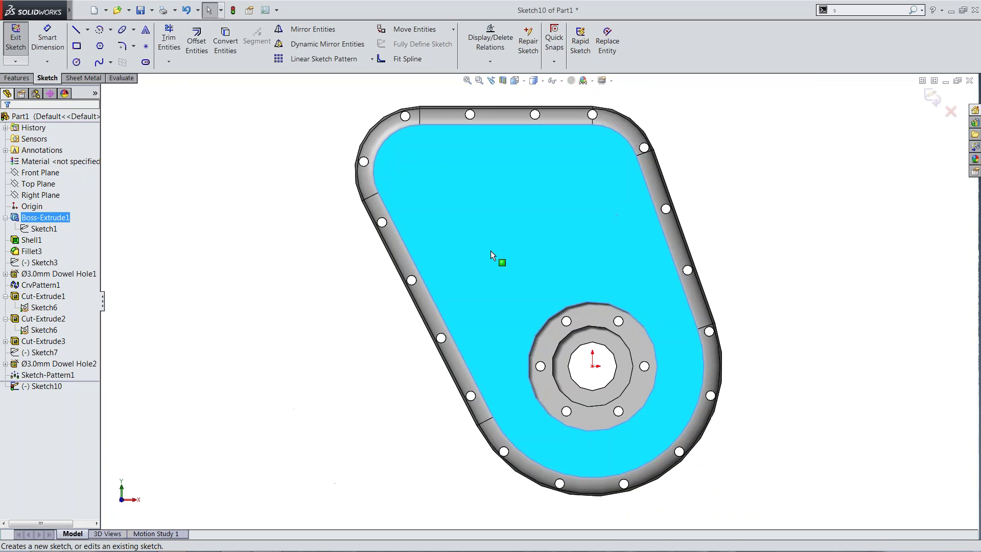
# Step: Search the system options for "norm", examine the "Auto-rotate view normal to sketch plane on sketch creation" setting, and accept the options
pyautogui.click(264, 10)
pyautogui.click(508, 75)
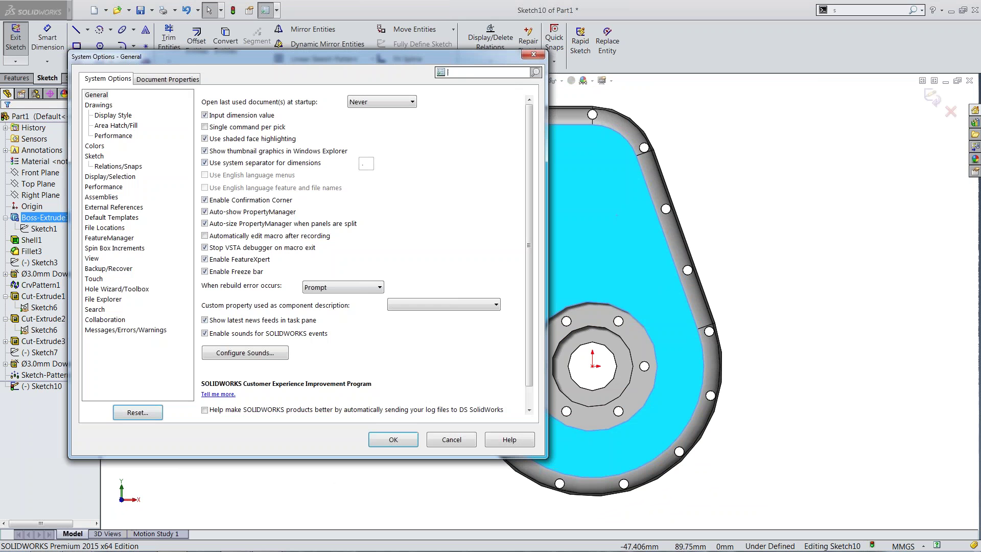
pyautogui.write('pivot')
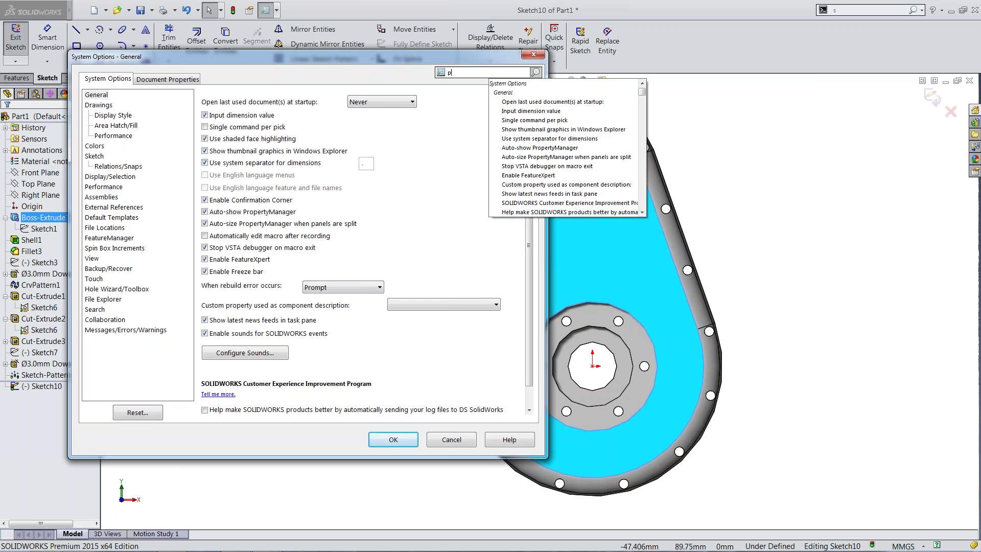
pyautogui.press('BackSpace')
pyautogui.press('BackSpace')
pyautogui.press('BackSpace')
pyautogui.press('BackSpace')
pyautogui.press('BackSpace')
pyautogui.write('norm')
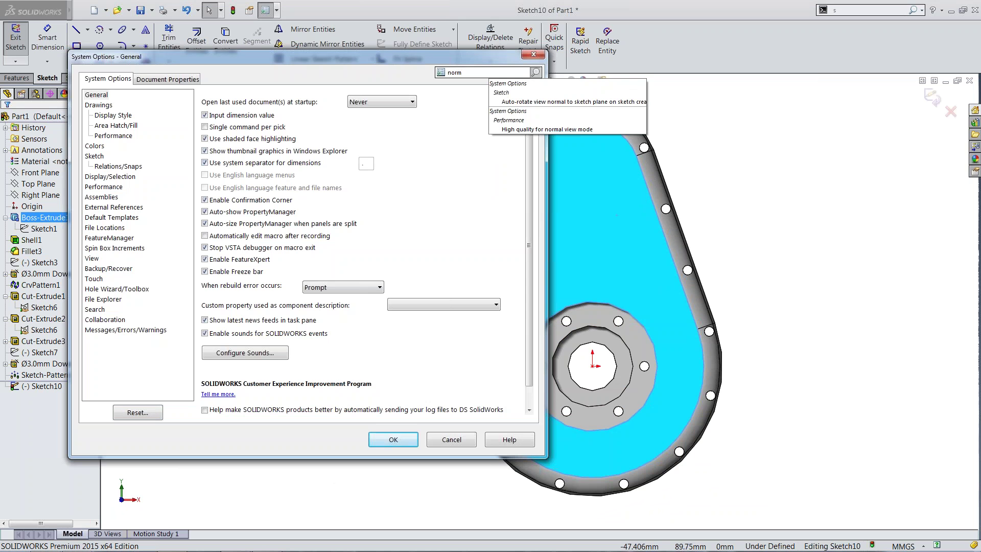
pyautogui.click(521, 101)
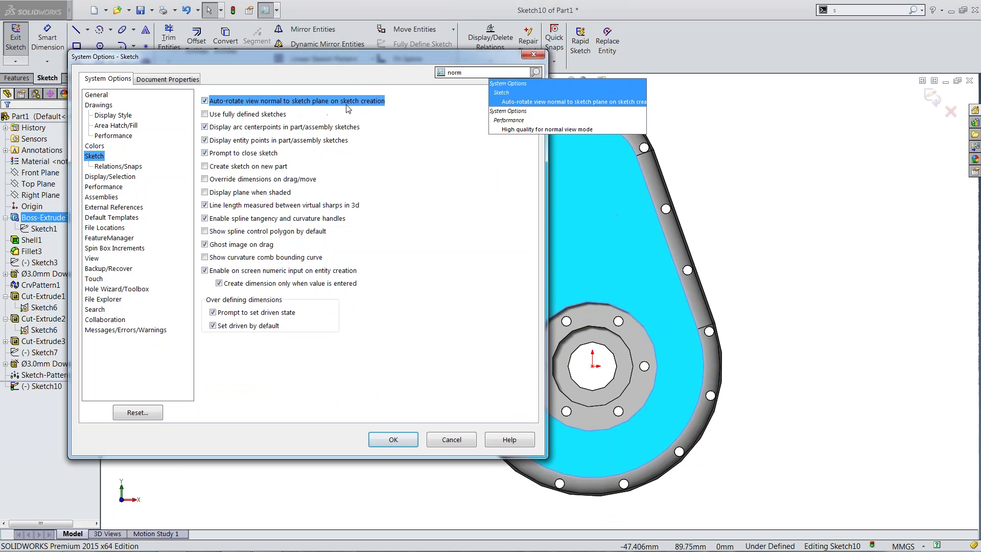
pyautogui.click(414, 440)
# Step: Tilt the cover to an angled view, select its large flat front face, and clear the selection
pyautogui.moveTo(614, 218); pyautogui.dragTo(689, 254, button='middle')
pyautogui.click(692, 255)
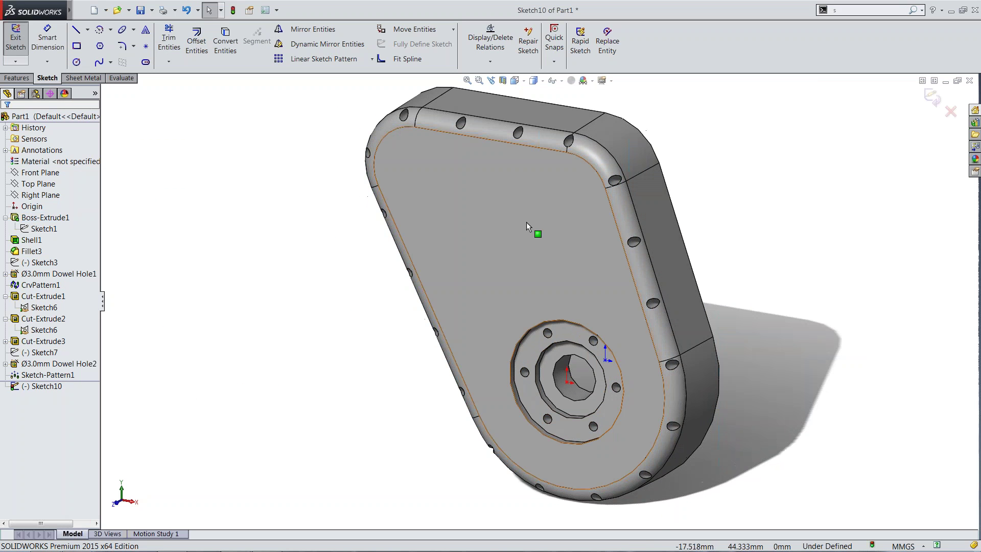
pyautogui.click(548, 220)
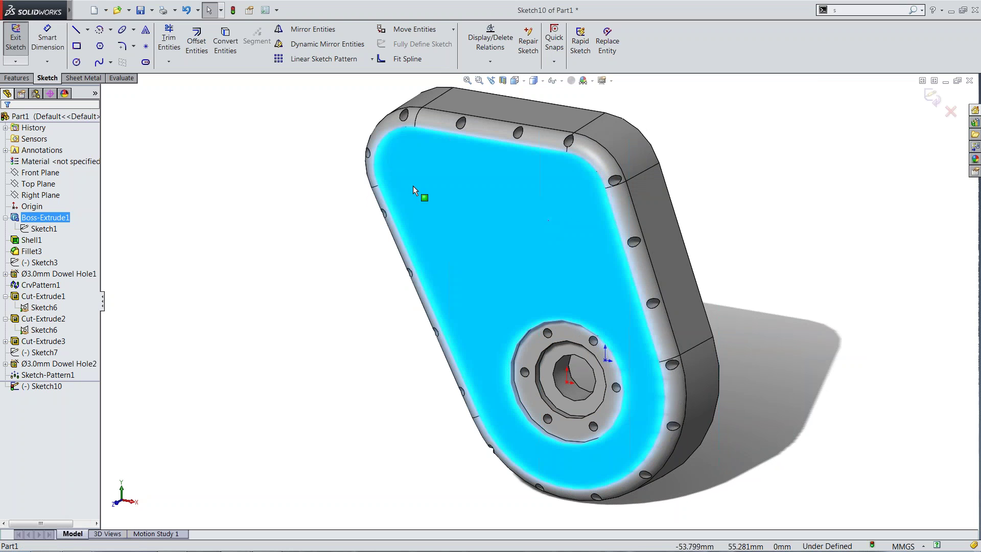
pyautogui.press('Escape')
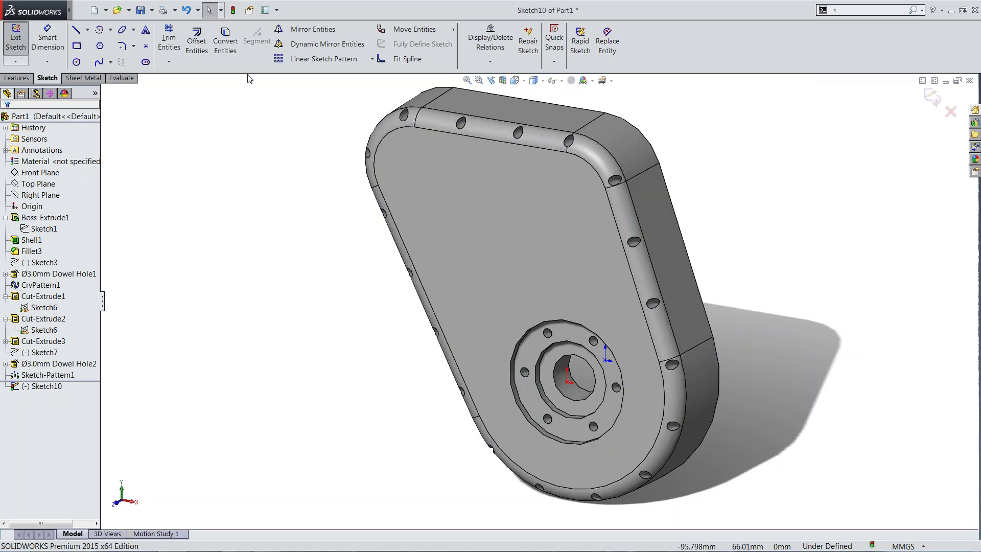
# Step: Examine the Line tool's inferencing between the origin and the circular recess edges, without drawing a line
pyautogui.click(75, 29)
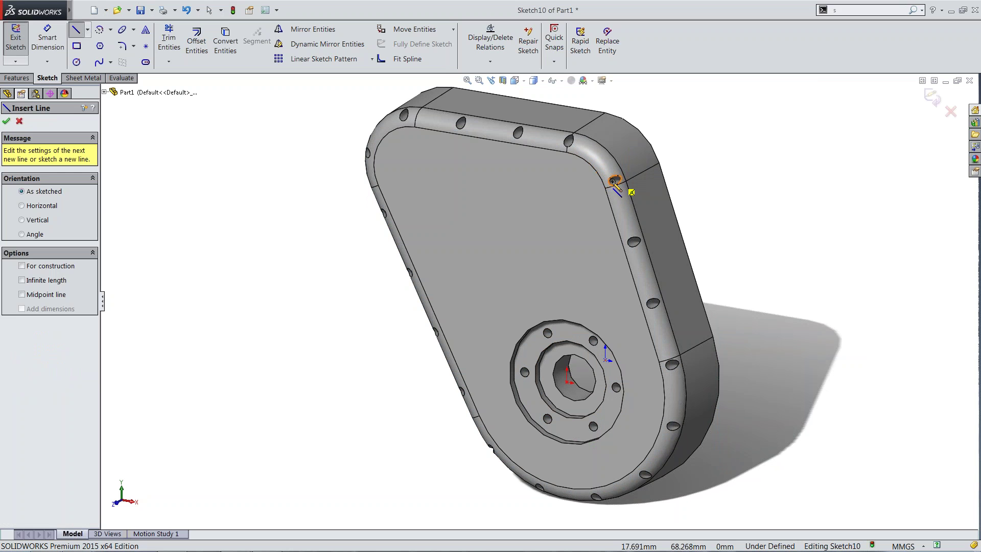
pyautogui.scroll(-3, 618, 192)
pyautogui.scroll(3, 547, 241)
pyautogui.scroll(-4, 503, 347)
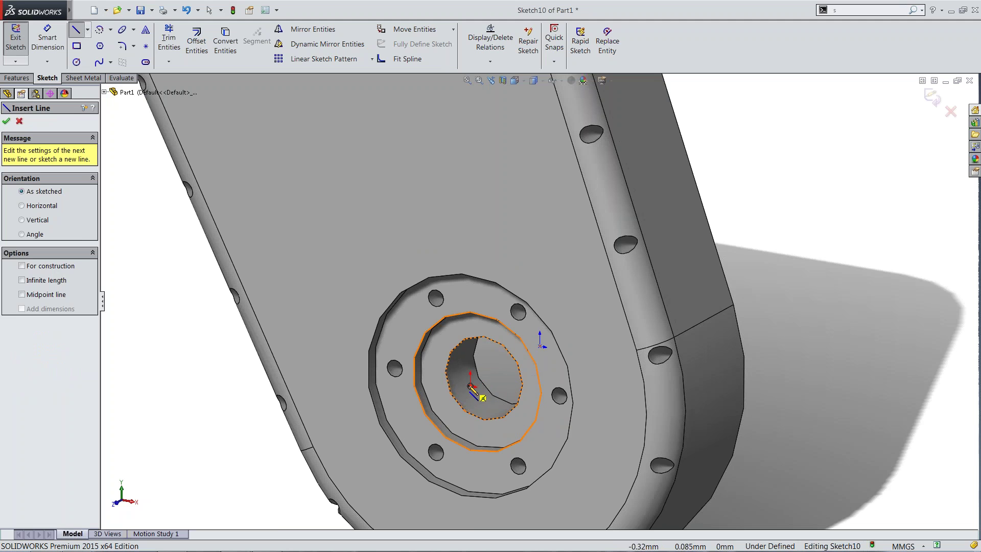
pyautogui.moveTo(470, 388)
pyautogui.mouseDown(button='middle')
pyautogui.moveTo(459, 244)
pyautogui.moveTo(467, 196)
pyautogui.moveTo(468, 223)
pyautogui.moveTo(535, 332)
pyautogui.mouseUp(button='middle')
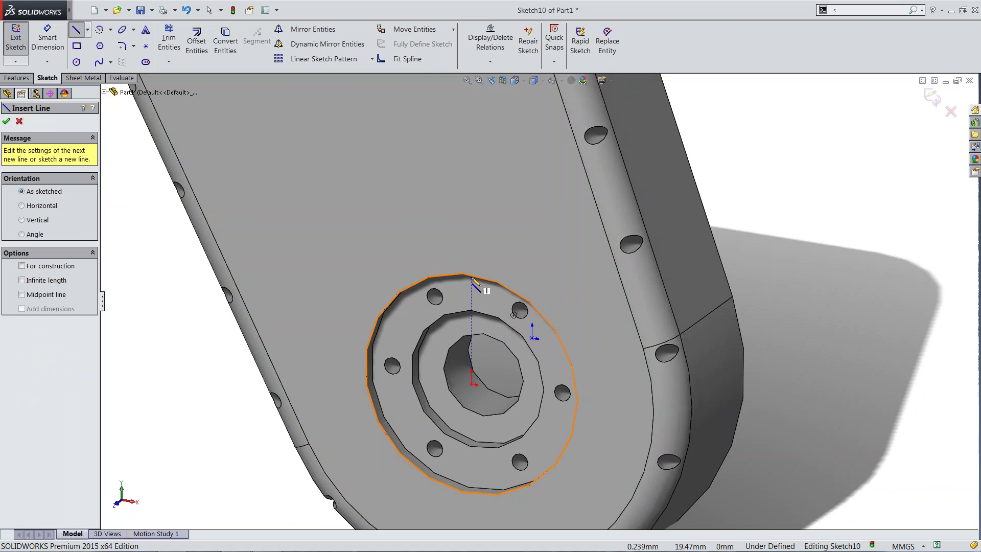
pyautogui.click(20, 122)
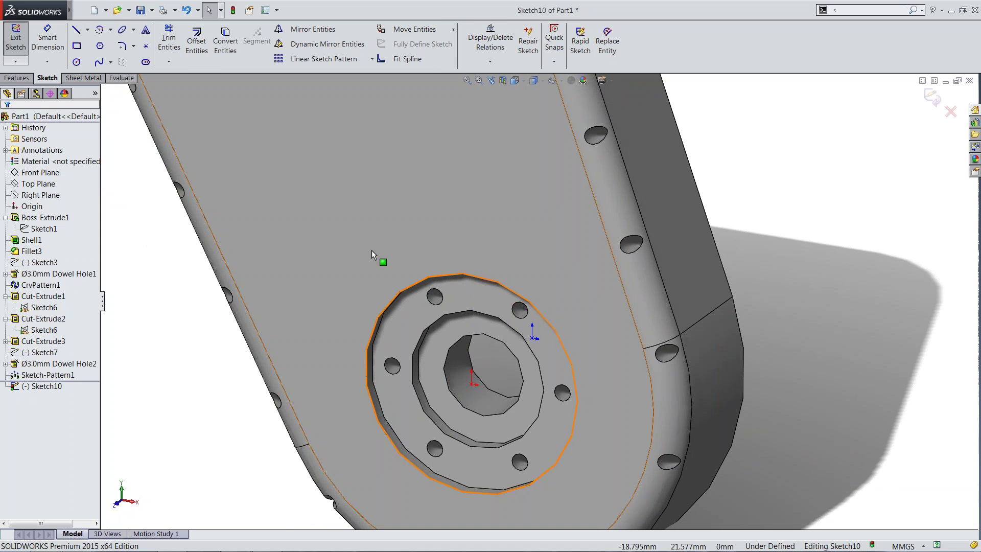
# Step: View the cover normal to the sketch plane, from the back and in other standard orientations, and return it to normal
pyautogui.scroll(6, 370, 251)
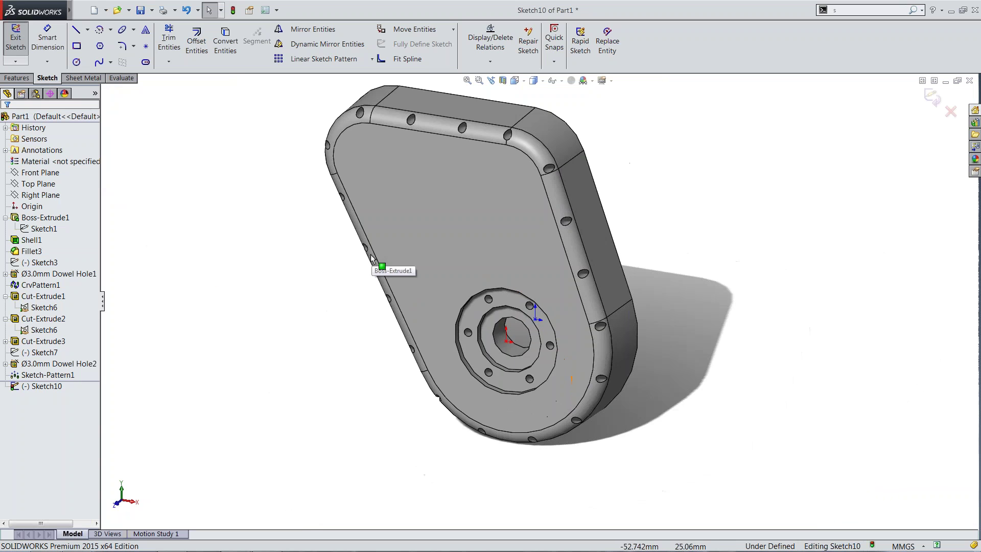
pyautogui.hotkey('ctrl', '8')
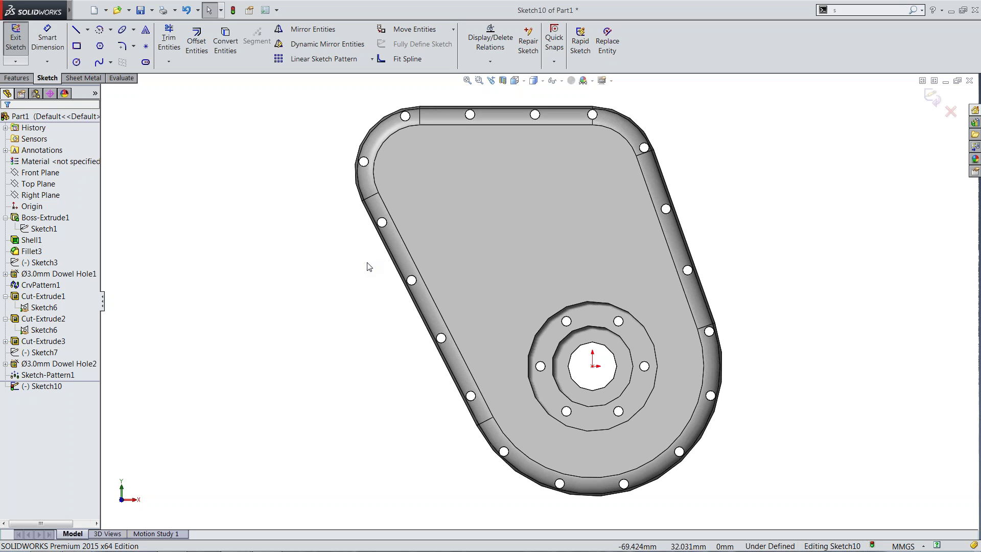
pyautogui.hotkey('ctrl', '3')
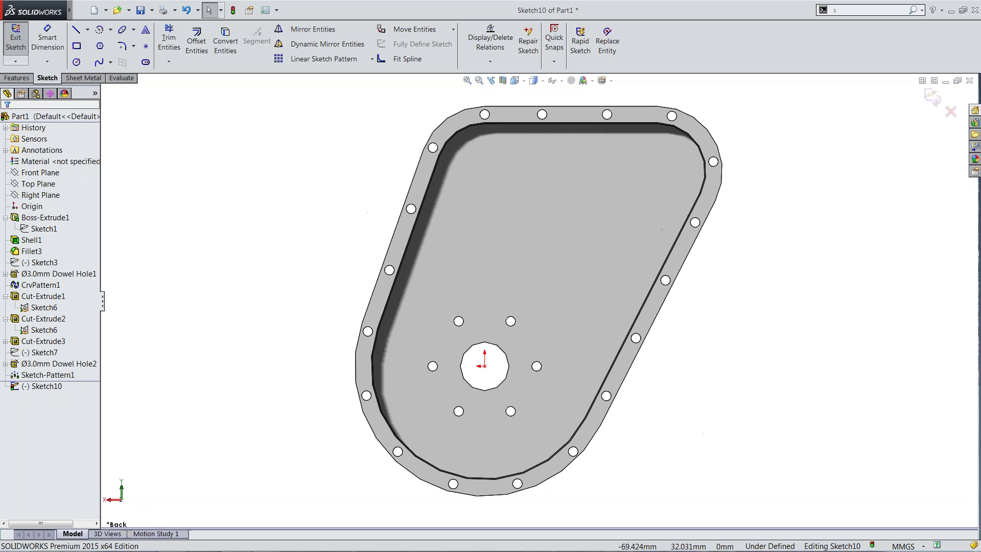
pyautogui.hotkey('ctrl', '4')
pyautogui.hotkey('ctrl', '7')
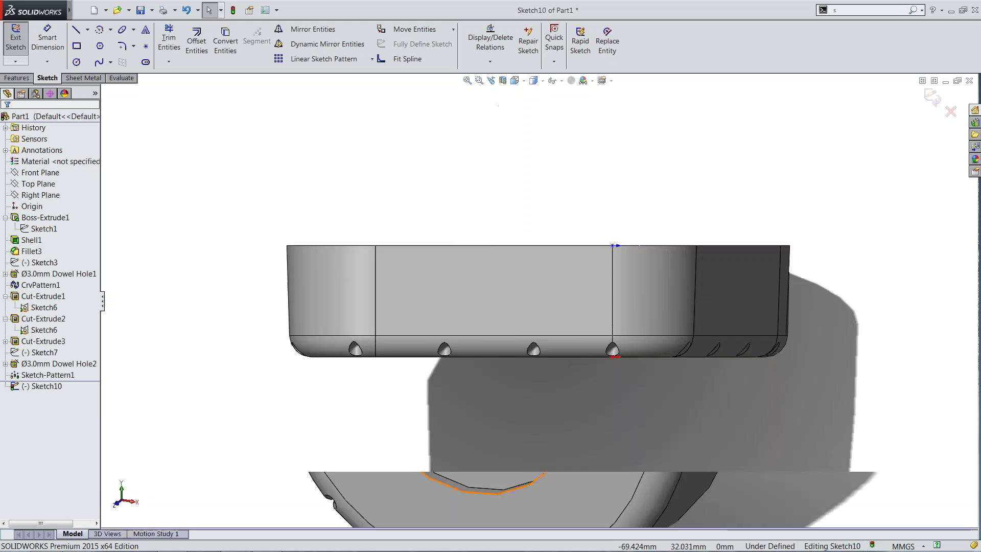
pyautogui.hotkey('ctrl', '8')
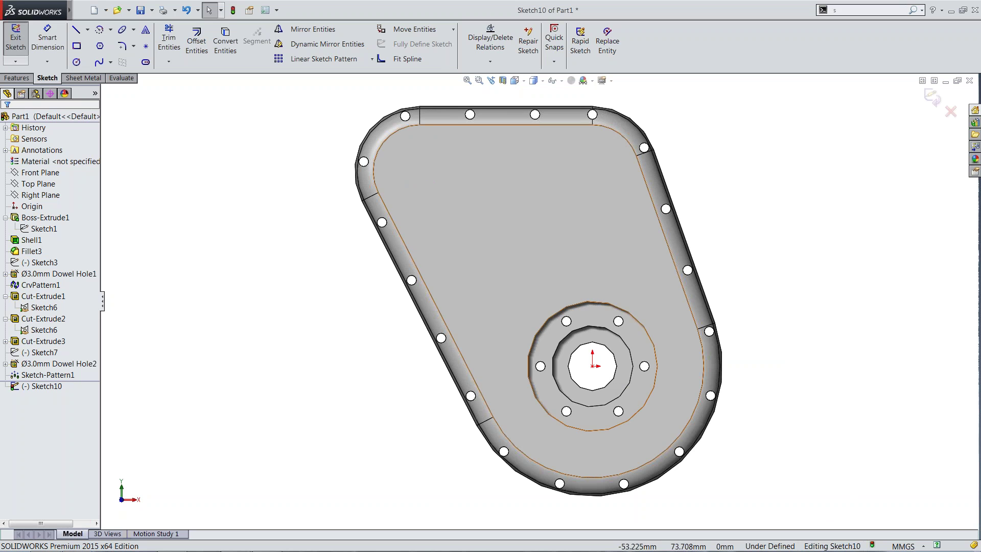
# Step: Exit the open sketch on the cover's front face
pyautogui.rightClick(309, 148)
pyautogui.click(290, 160)
pyautogui.rightClick(476, 198)
pyautogui.click(239, 111)
pyautogui.click(15, 38)
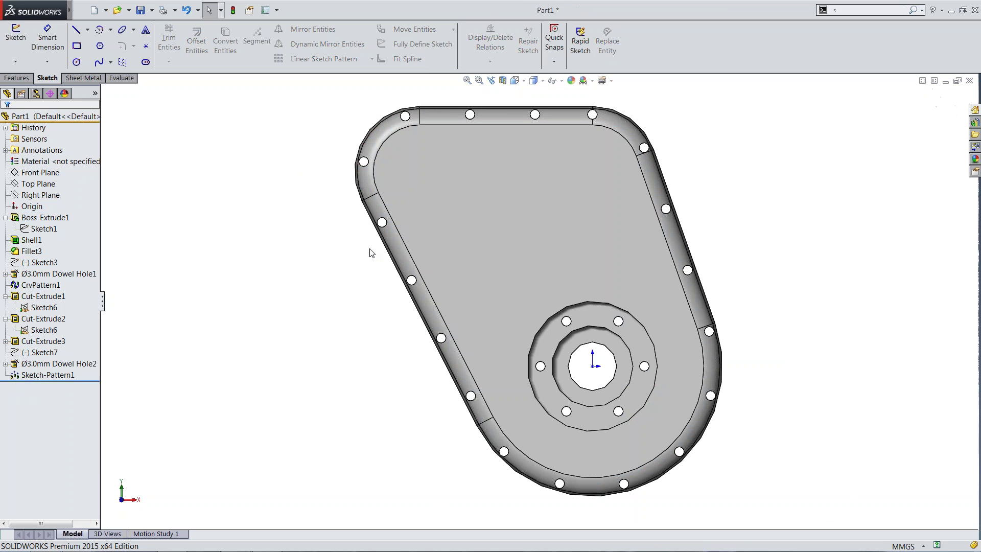
# Step: Examine the list of available selection filters for the part and close it without choosing one
pyautogui.rightClick(418, 192)
pyautogui.click(368, 200)
pyautogui.rightClick(366, 201)
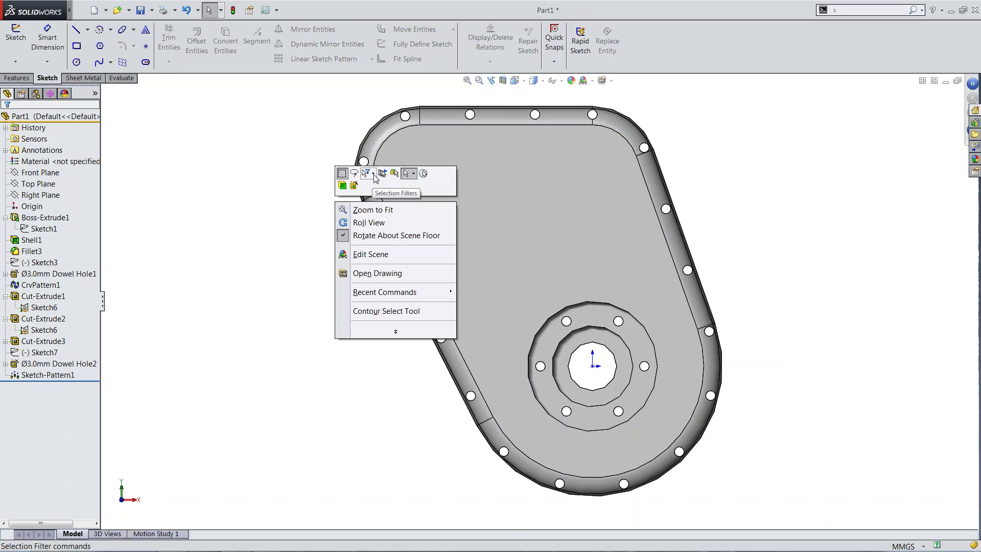
pyautogui.click(374, 174)
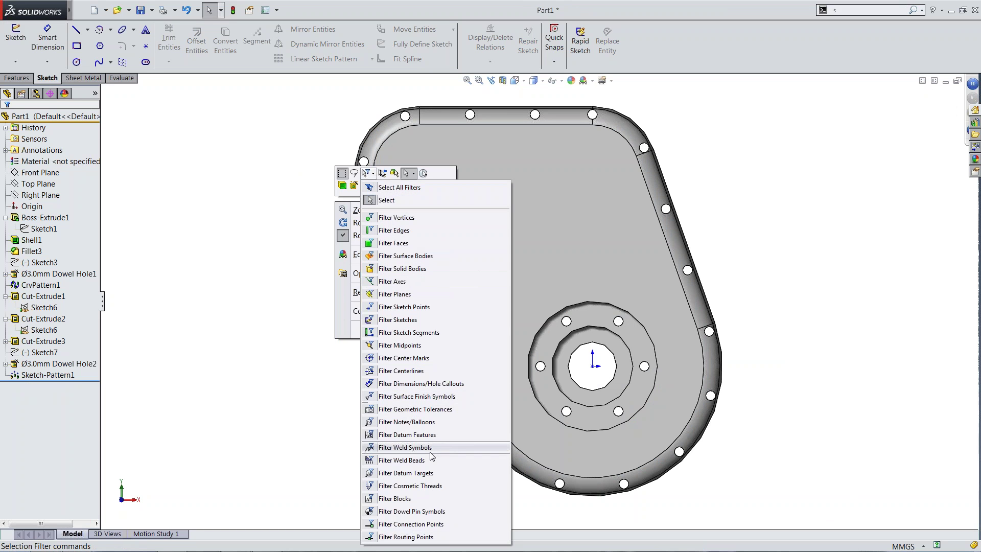
pyautogui.click(216, 276)
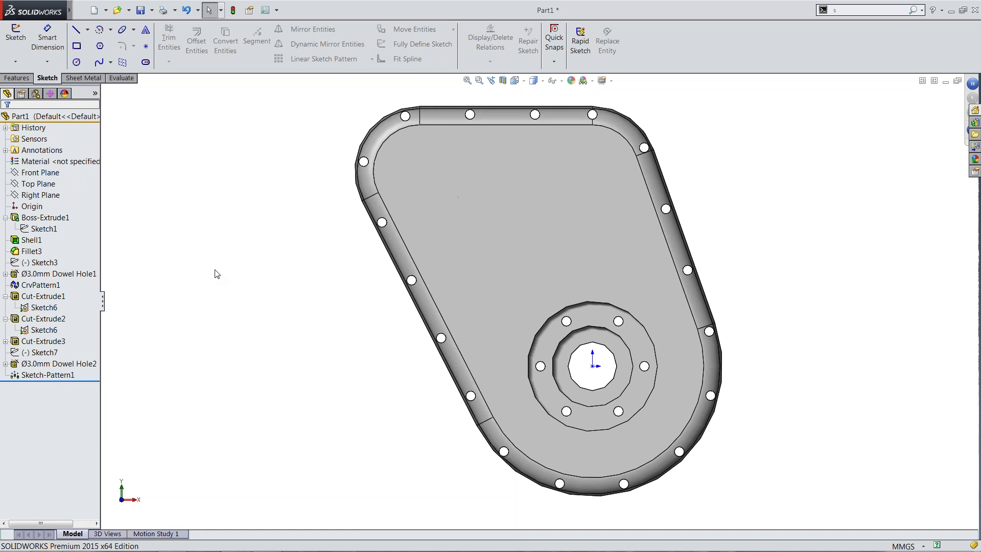
# Step: Float the Selection Filter toolbar over the model, switch the edge filter on and off, and close the toolbar
pyautogui.press('F5')
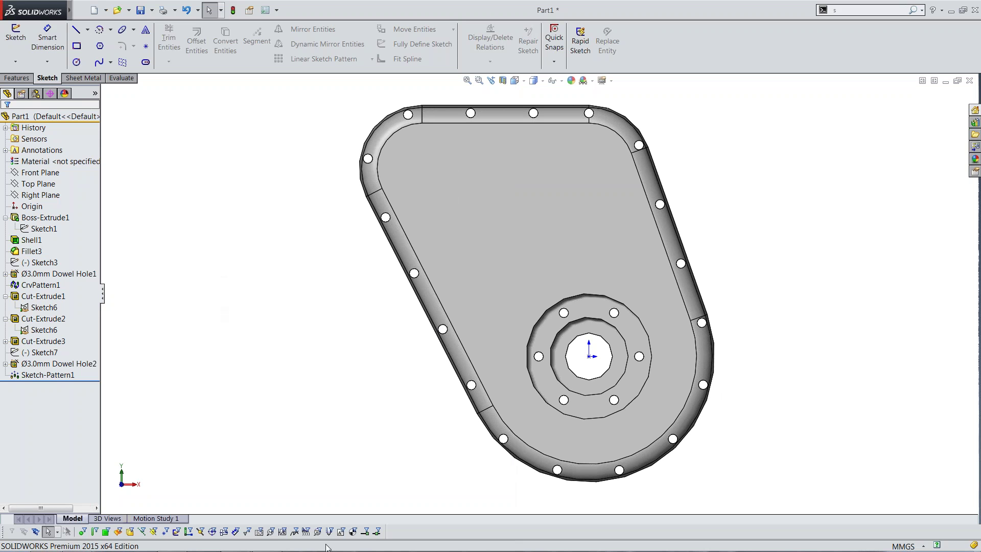
pyautogui.moveTo(6, 531); pyautogui.dragTo(171, 251)
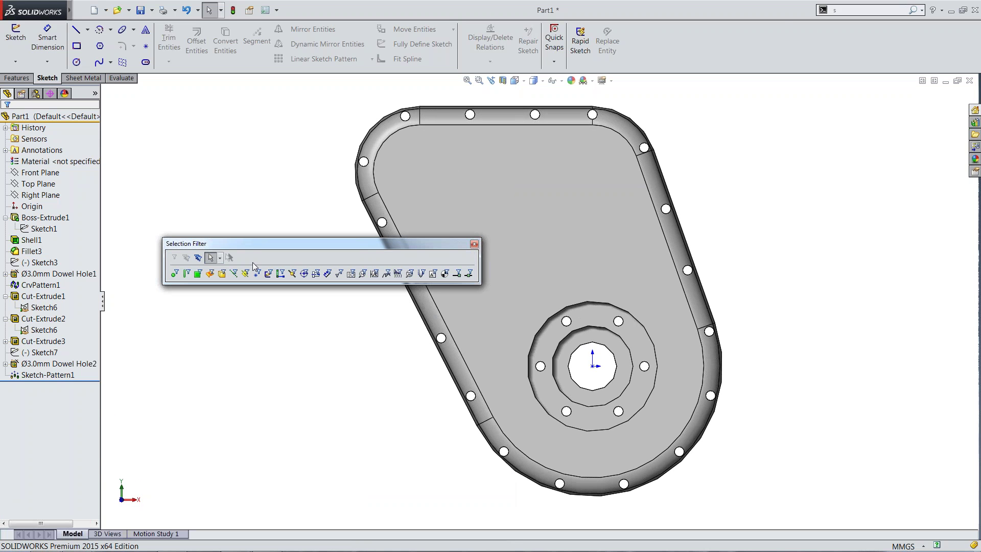
pyautogui.click(186, 274)
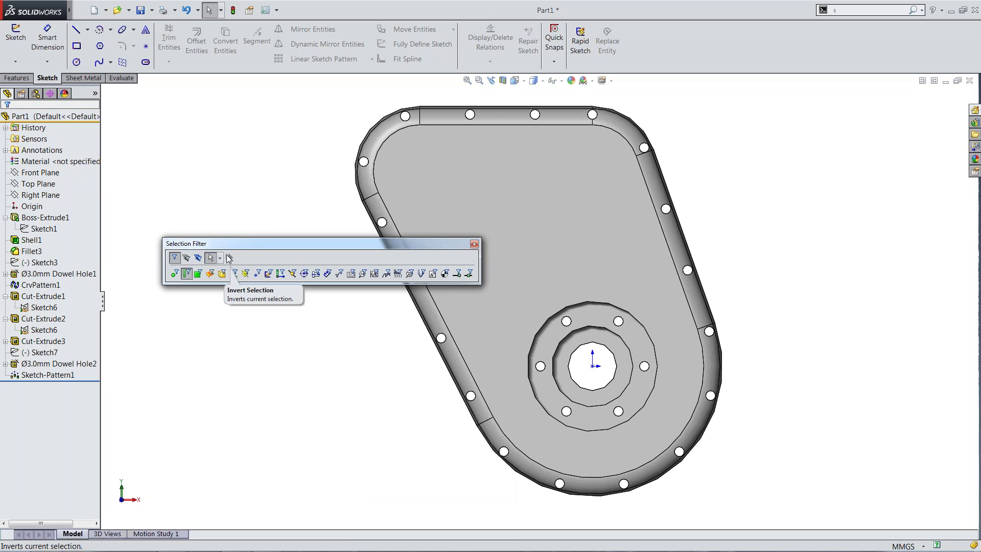
pyautogui.click(187, 273)
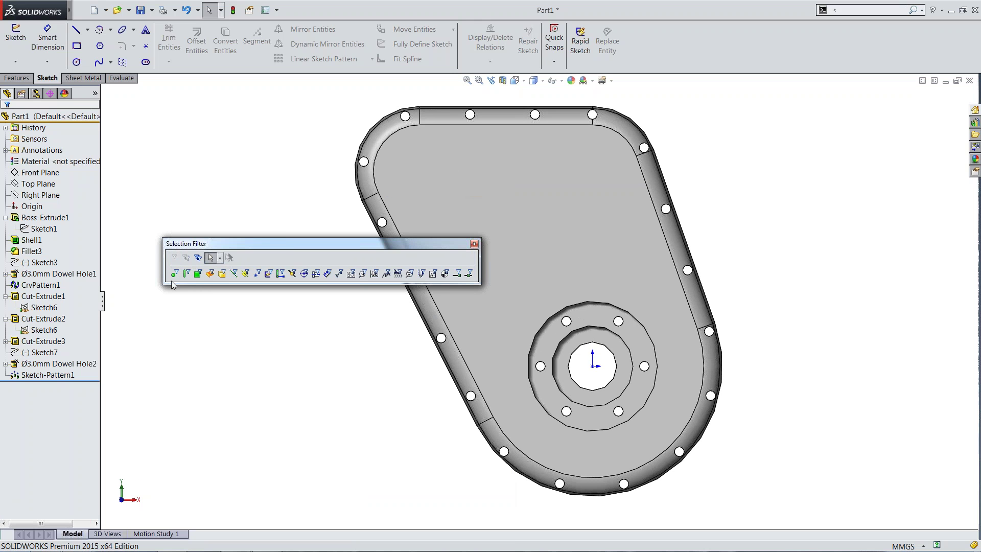
pyautogui.click(198, 274)
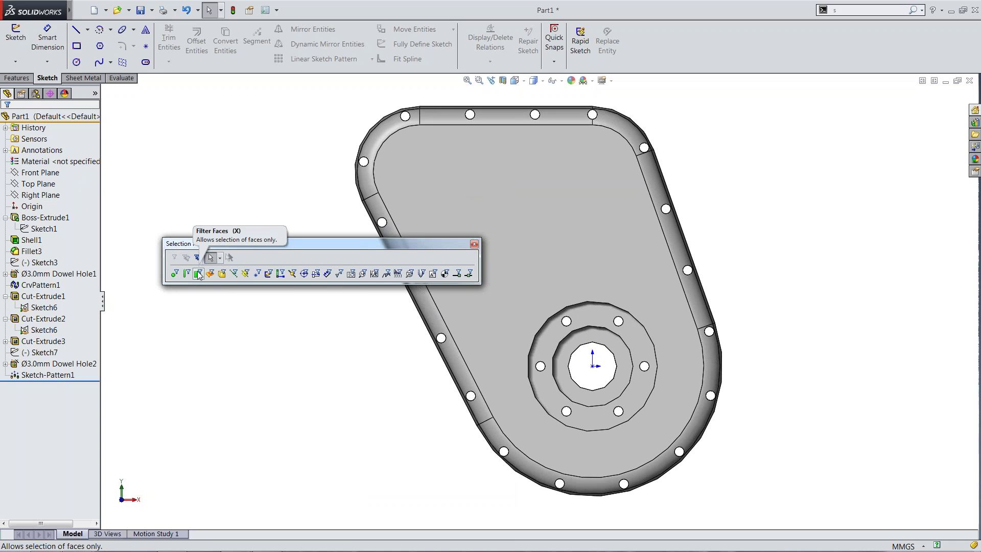
pyautogui.click(474, 244)
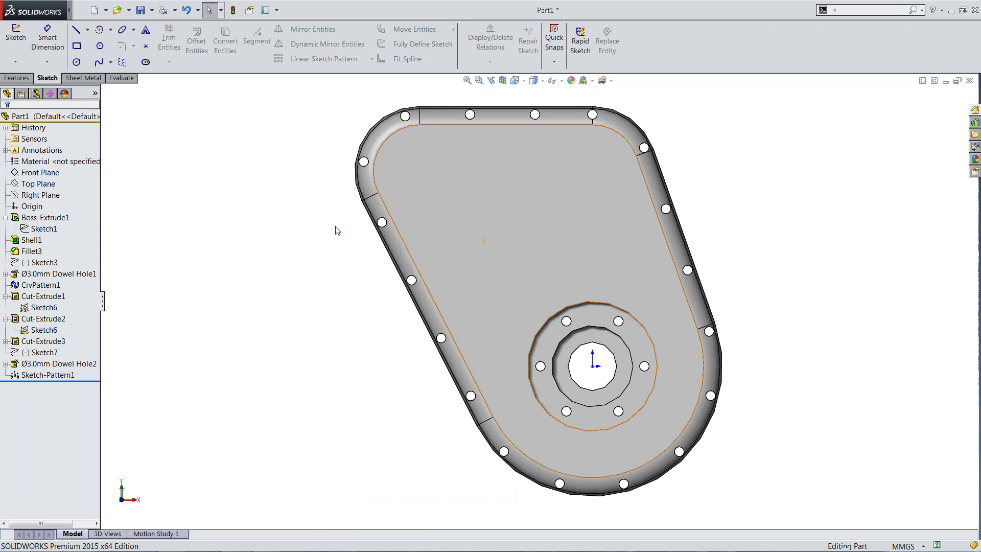
# Step: Enable the Filter Faces selection filter and select the flat front face and the fillet face along the slanted side
pyautogui.rightClick(255, 209)
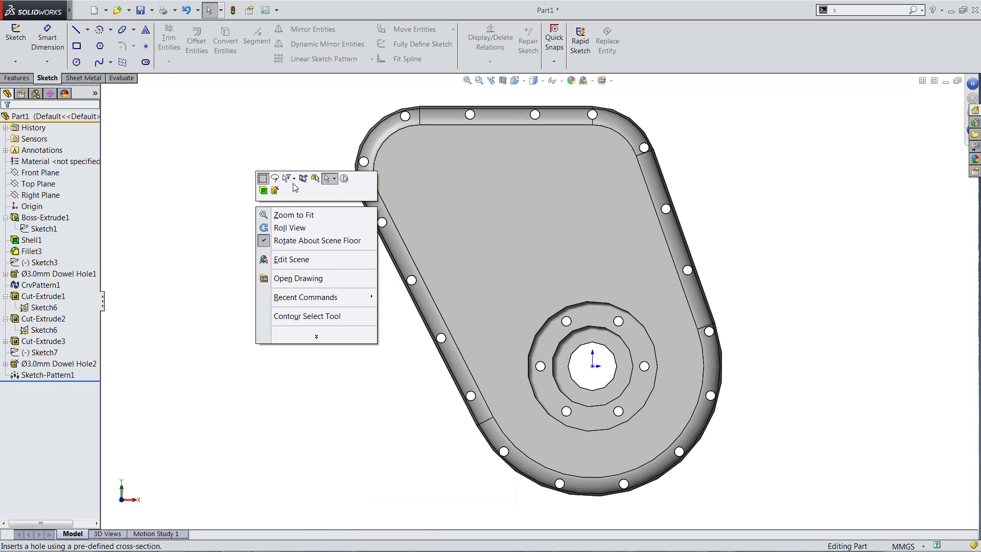
pyautogui.click(294, 178)
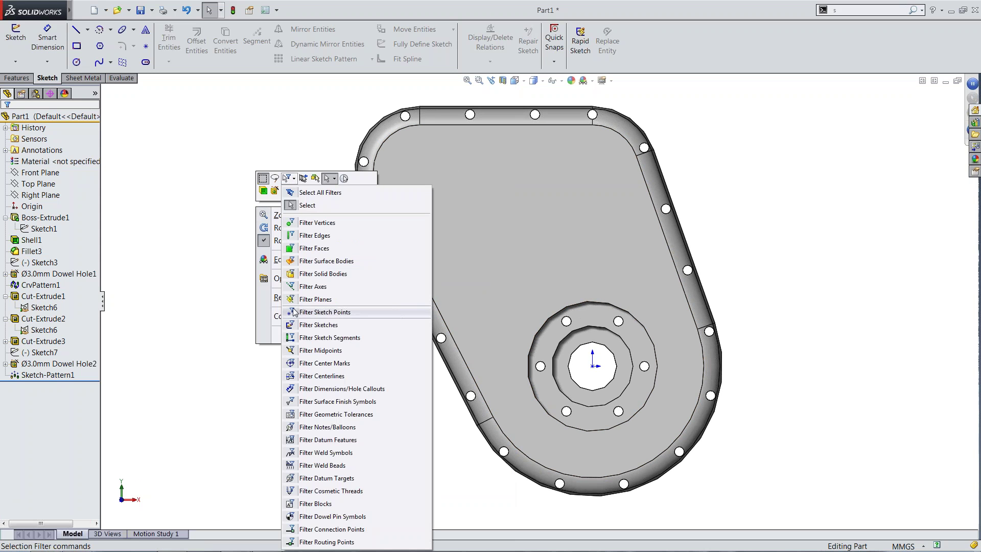
pyautogui.click(313, 248)
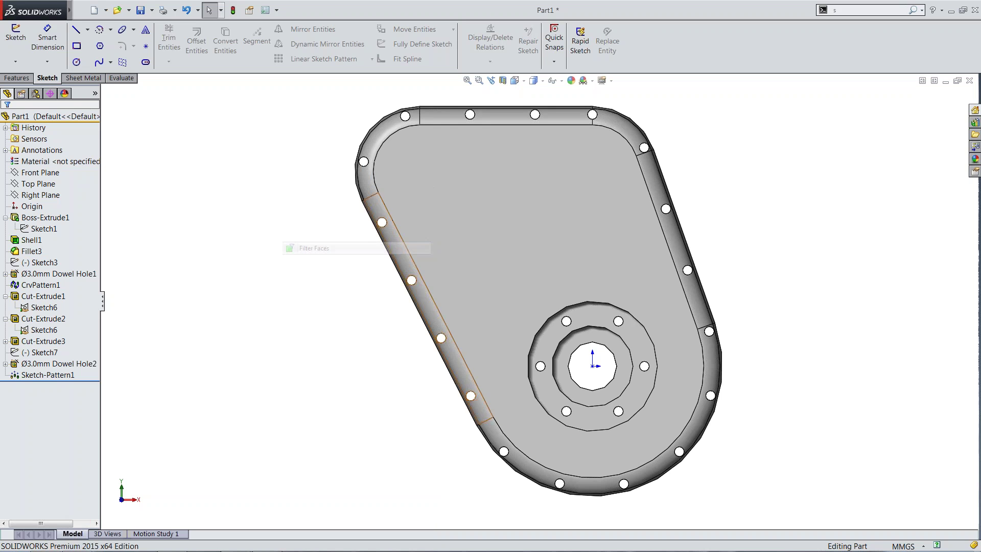
pyautogui.click(427, 196)
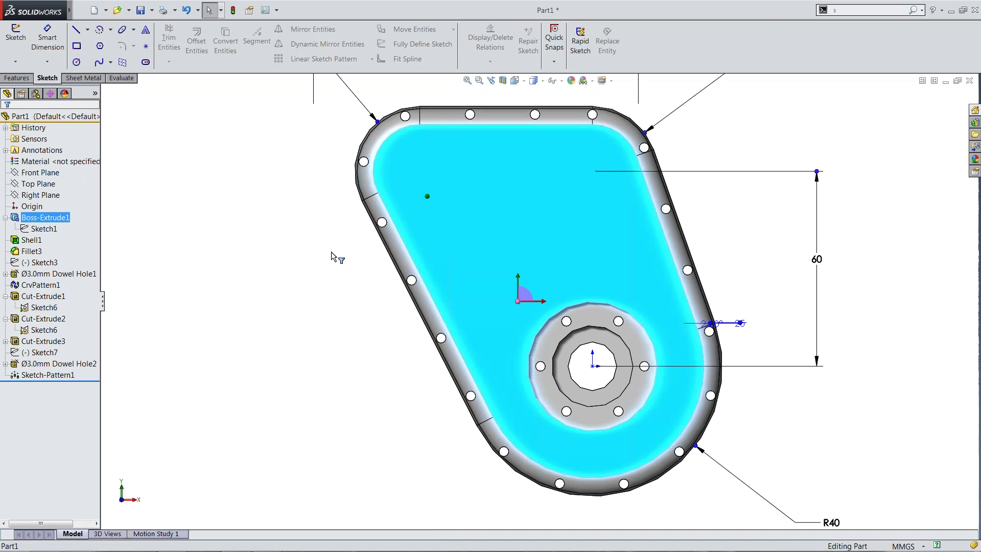
pyautogui.click(396, 245)
# Step: Clear the face selection and turn off the Filter Faces selection filter
pyautogui.rightClick(332, 233)
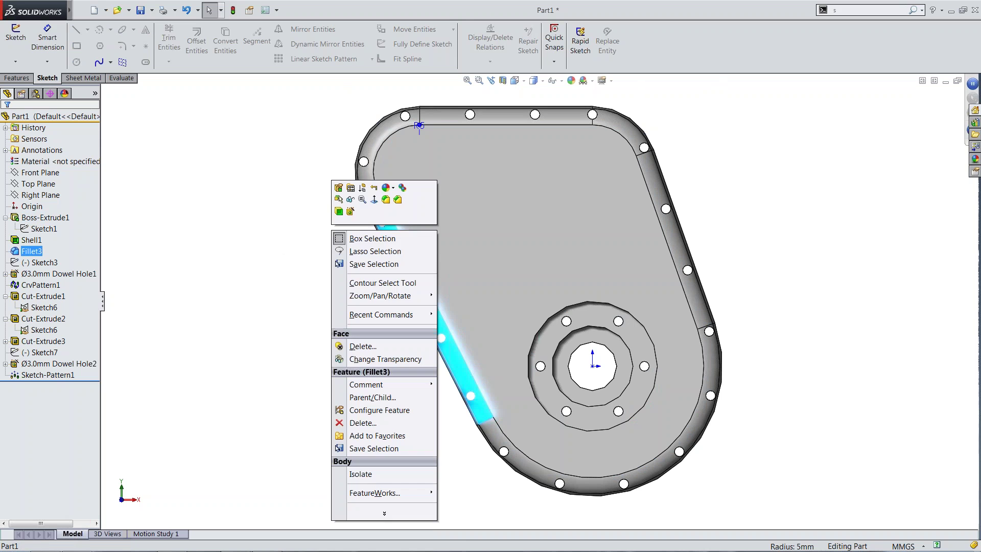
pyautogui.click(287, 248)
pyautogui.rightClick(286, 248)
pyautogui.click(322, 199)
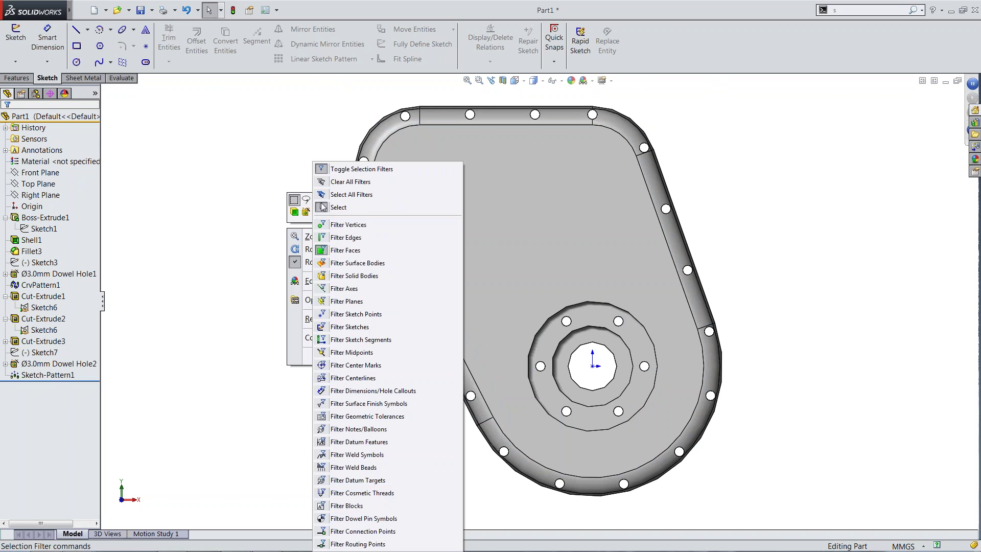
pyautogui.click(341, 254)
# Step: Select the front face together with the holes, fillet faces and side faces along the cover's upper-right corner and adjoining slanted side
pyautogui.rightClick(321, 242)
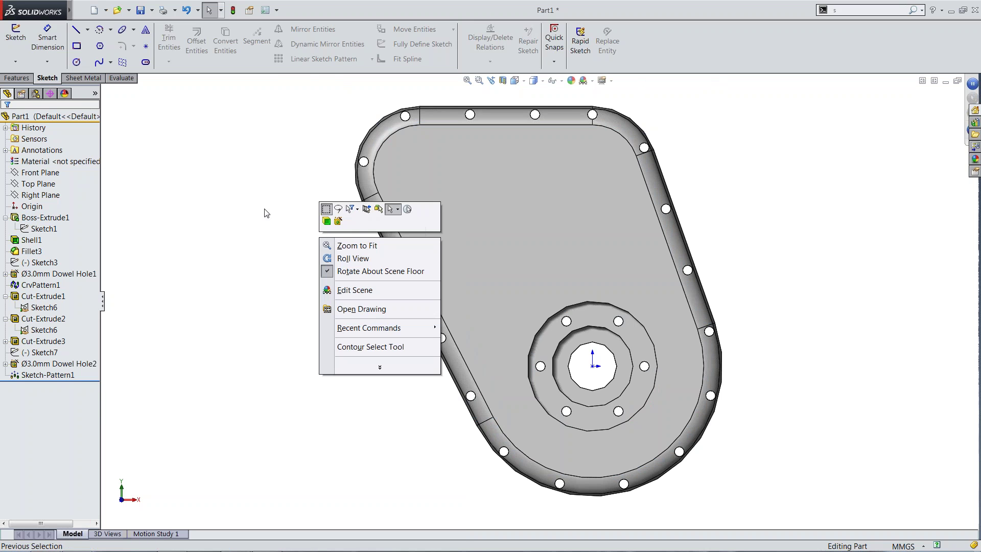
pyautogui.click(252, 199)
pyautogui.moveTo(488, 274); pyautogui.dragTo(449, 289, button='middle')
pyautogui.scroll(-1, 633, 237)
pyautogui.scroll(-2, 633, 237)
pyautogui.click(593, 245)
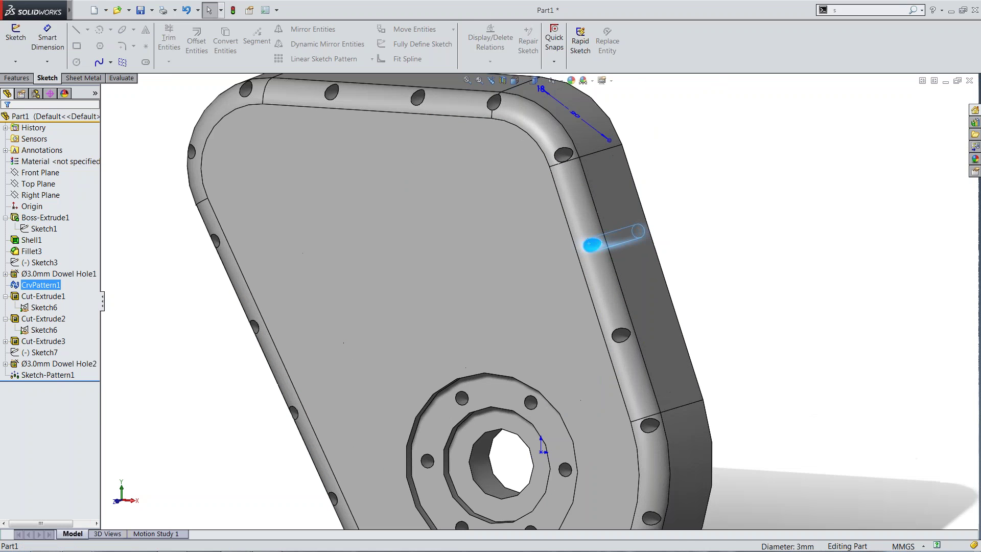
pyautogui.keyDown('ctrl'); pyautogui.click(619, 334); pyautogui.keyUp('ctrl')
pyautogui.keyDown('ctrl'); pyautogui.click(607, 302); pyautogui.keyUp('ctrl')
pyautogui.keyDown('ctrl'); pyautogui.click(533, 231); pyautogui.keyUp('ctrl')
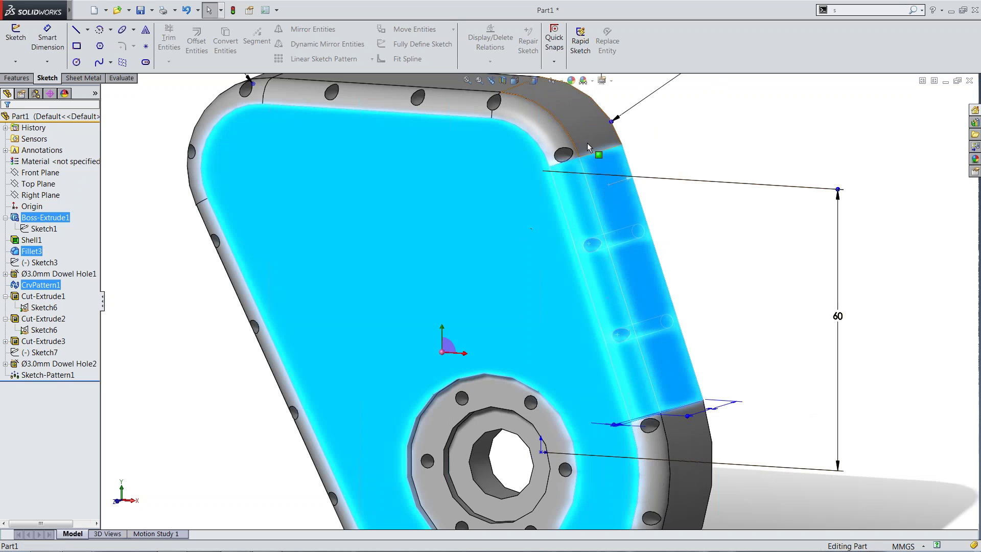
pyautogui.keyDown('ctrl'); pyautogui.click(564, 151); pyautogui.keyUp('ctrl')
pyautogui.keyDown('ctrl'); pyautogui.click(545, 135); pyautogui.keyUp('ctrl')
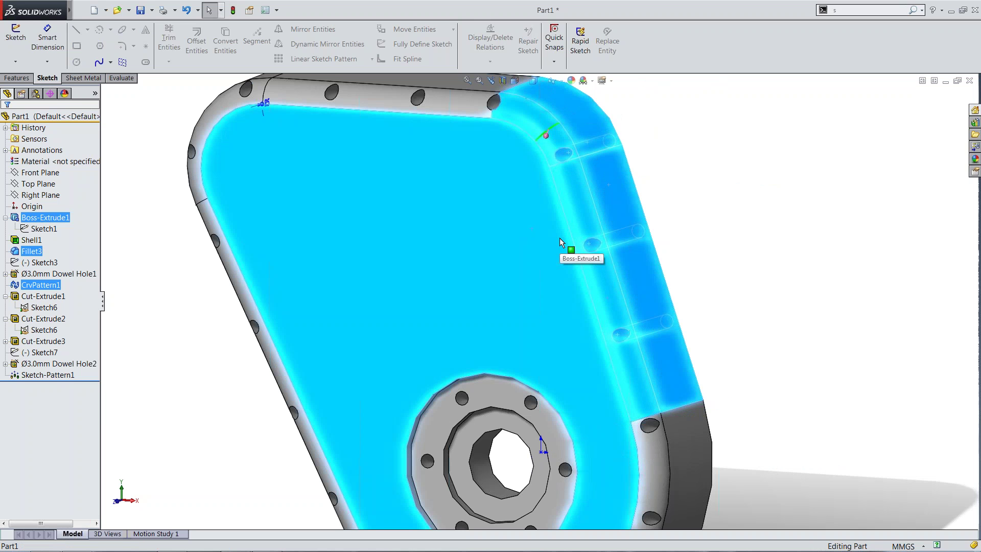
# Step: Clear the multiple-face selection and restore it with Previous Selection
pyautogui.click(795, 206)
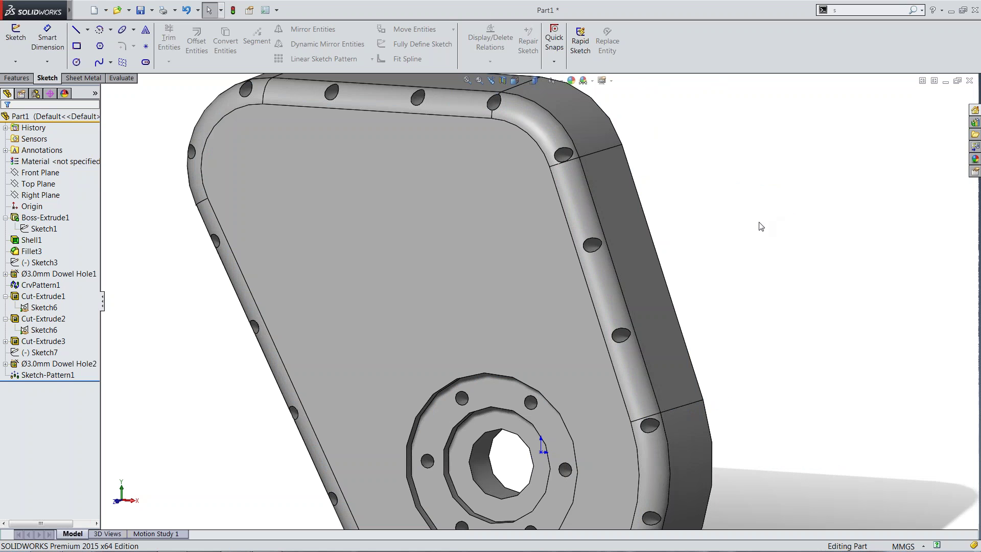
pyautogui.rightClick(699, 202)
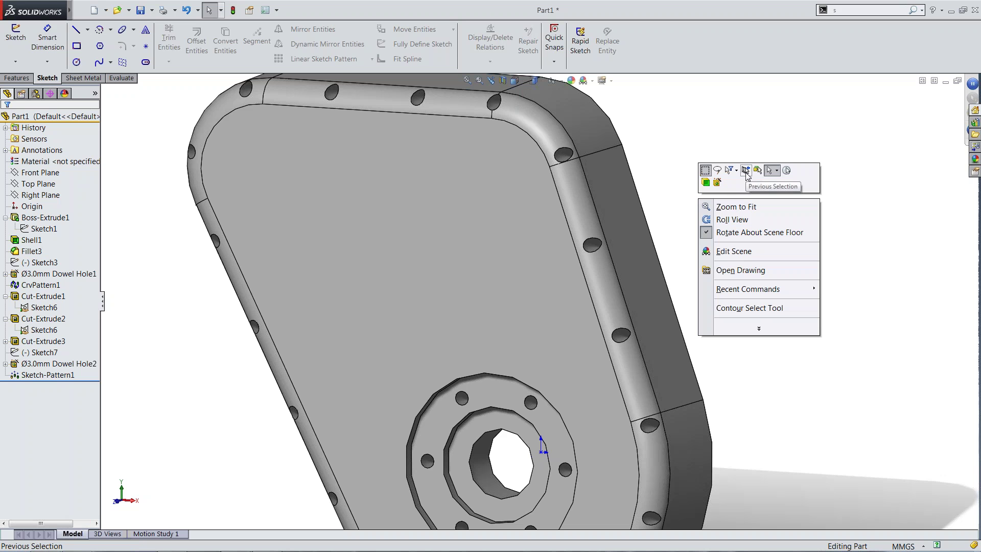
pyautogui.click(745, 170)
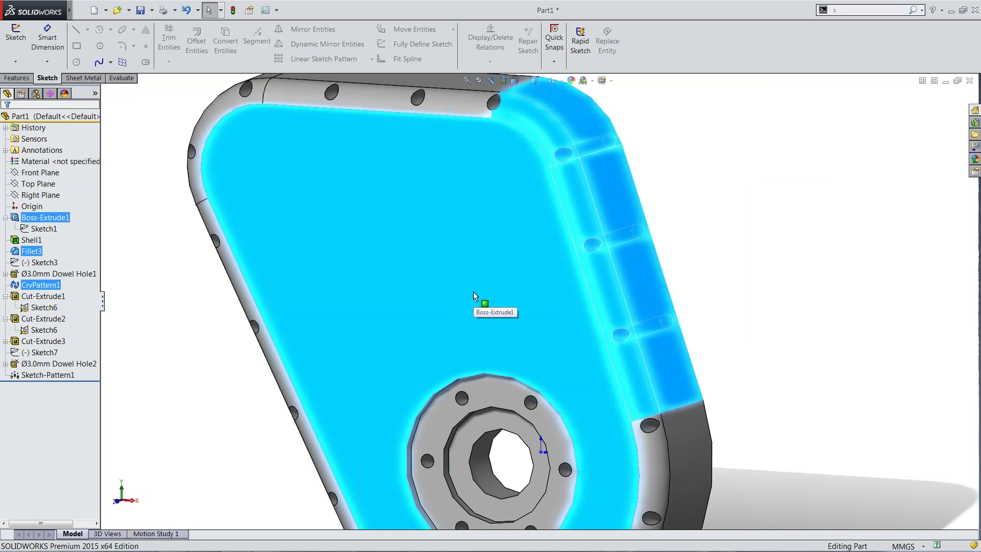
# Step: Clear the restored face selection, then briefly select and deselect one patterned hole along the right slanted side
pyautogui.click(802, 225)
pyautogui.scroll(1, 720, 250)
pyautogui.scroll(1, 722, 254)
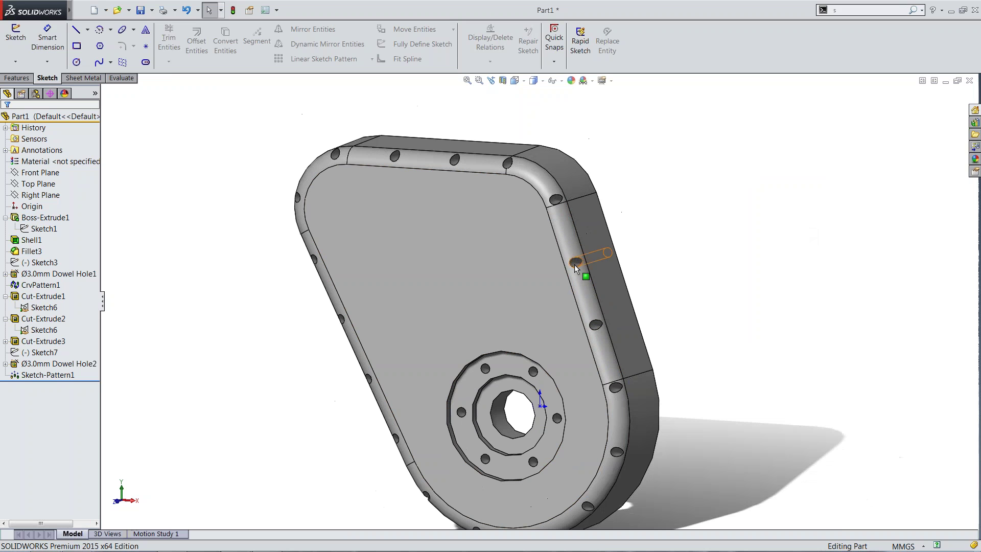
pyautogui.click(574, 263)
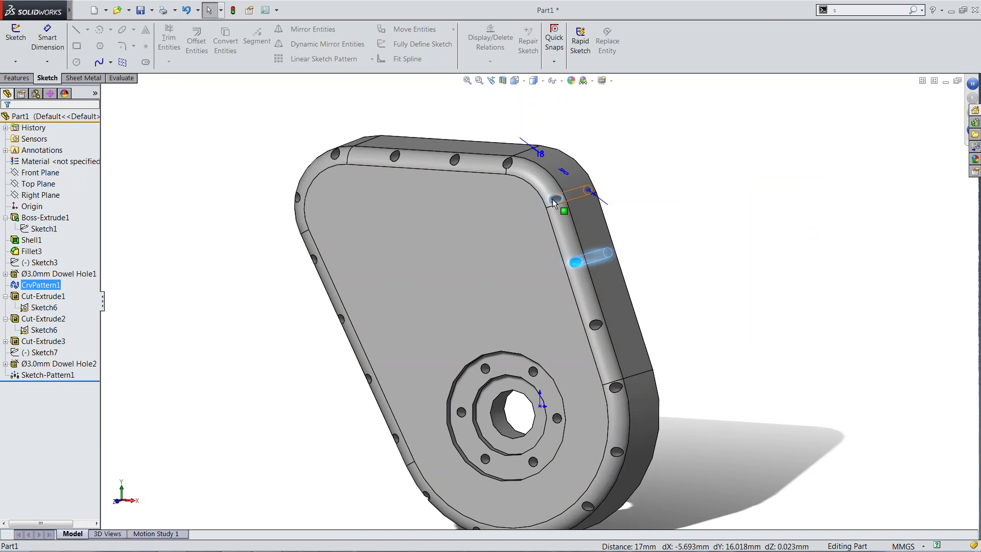
pyautogui.click(691, 225)
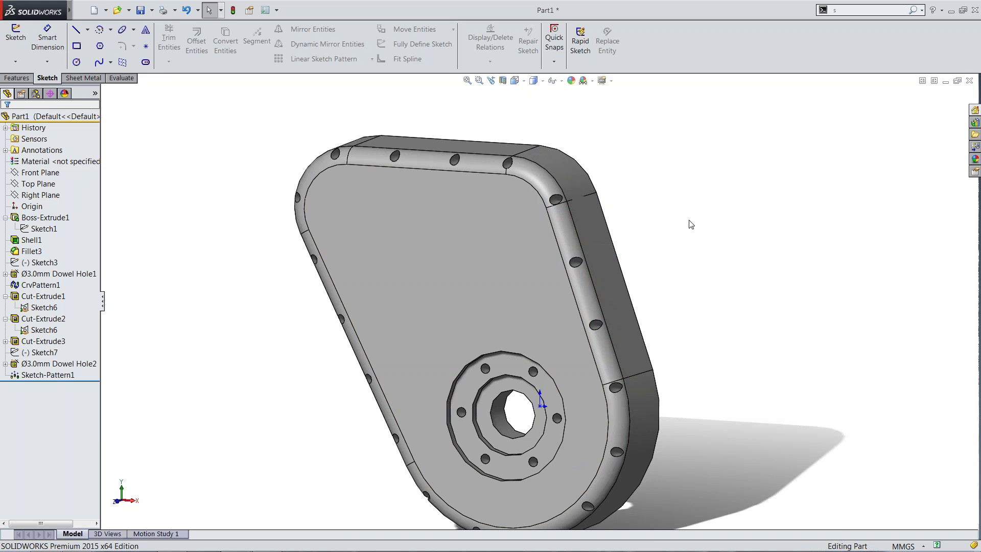
pyautogui.click(41, 285)
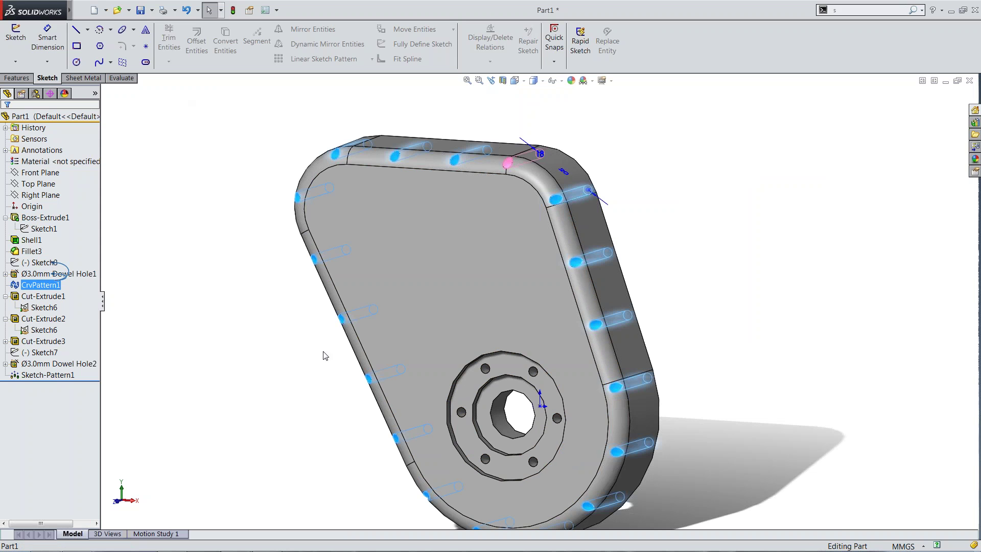
pyautogui.rightClick(396, 157)
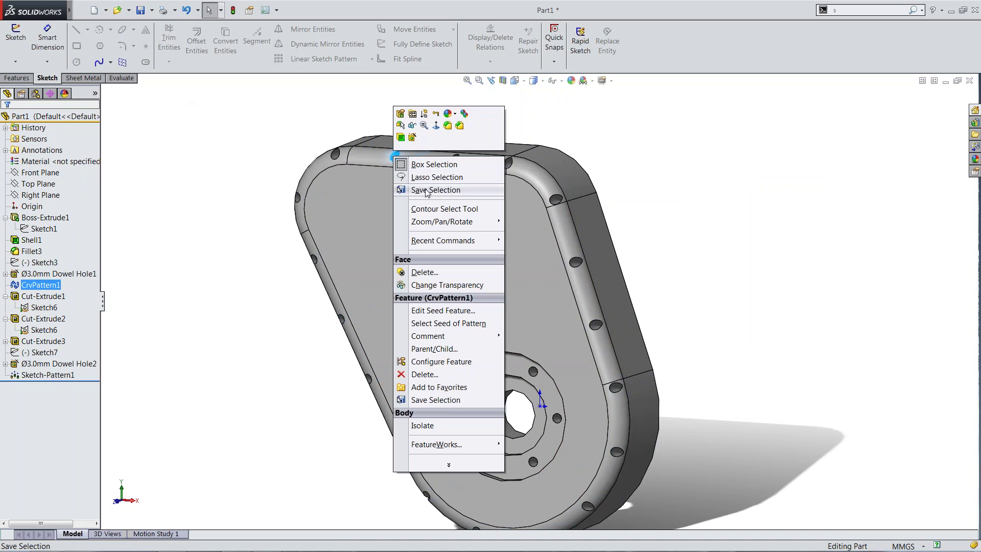
pyautogui.click(582, 134)
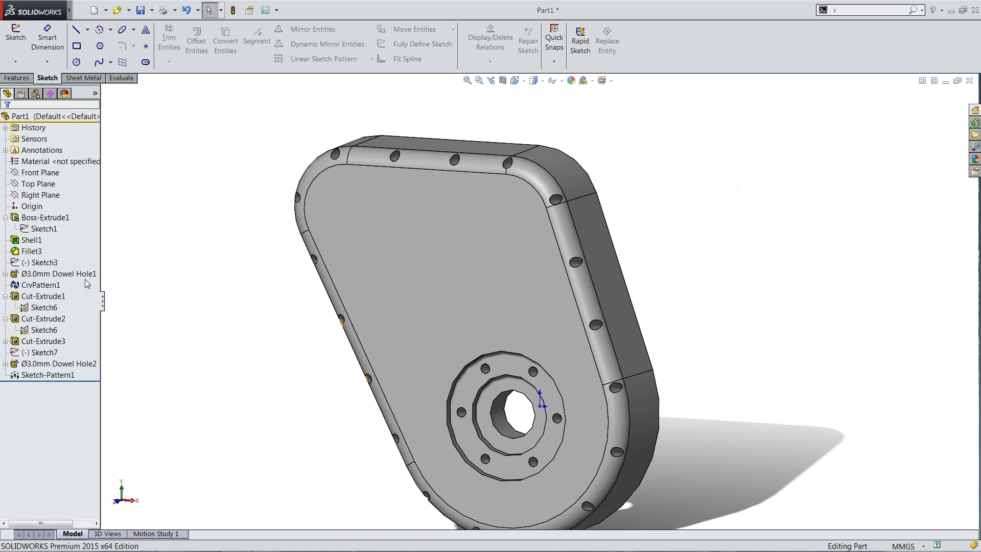
pyautogui.click(33, 285)
pyautogui.rightClick(276, 147)
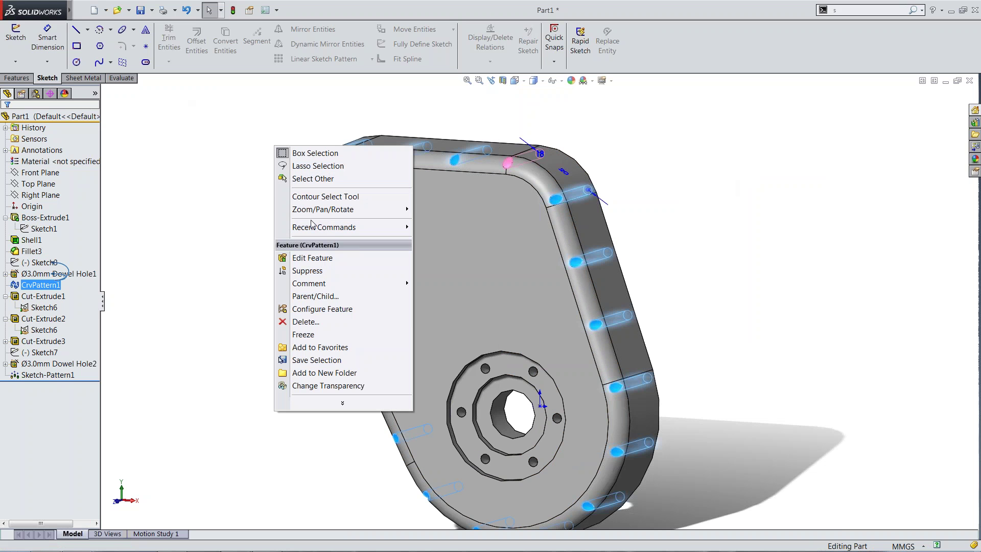
pyautogui.click(219, 172)
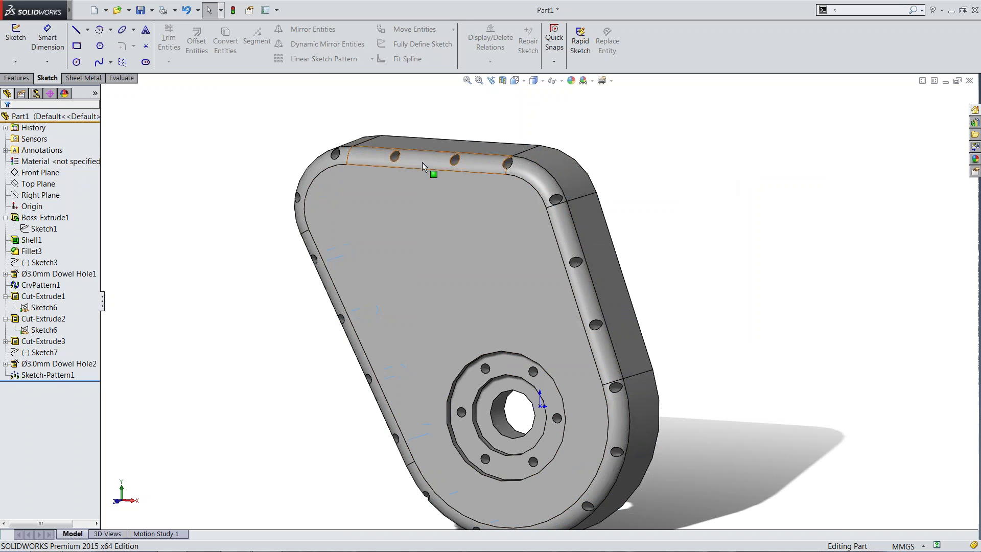
pyautogui.rightClick(157, 198)
pyautogui.click(116, 294)
# Step: Save the CrvPattern1 hole pattern as a new selection set
pyautogui.click(36, 285)
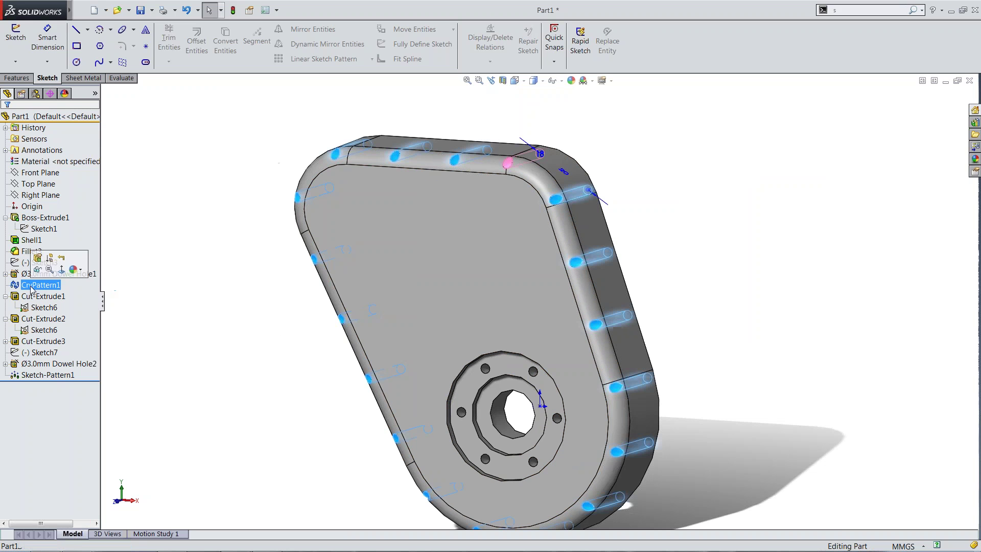
pyautogui.rightClick(181, 309)
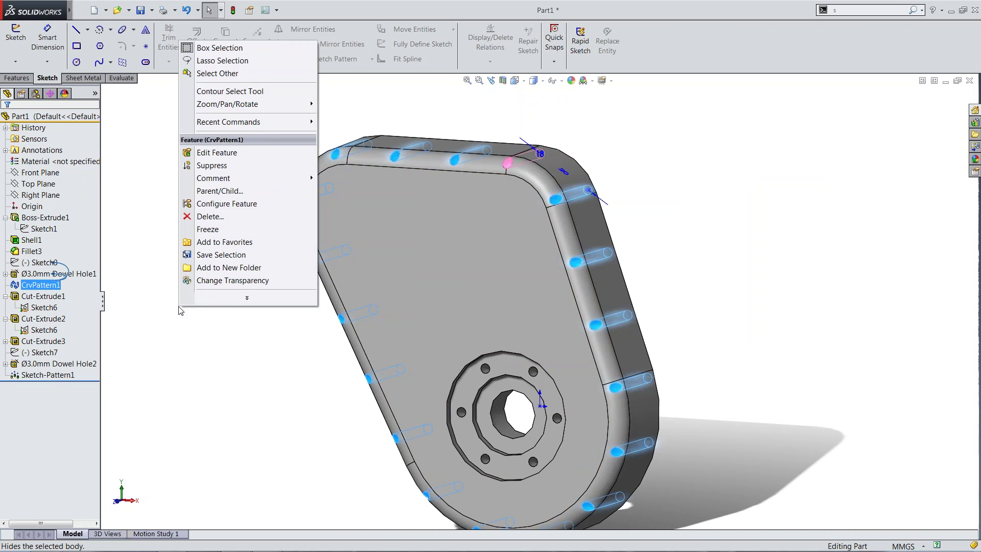
pyautogui.click(222, 255)
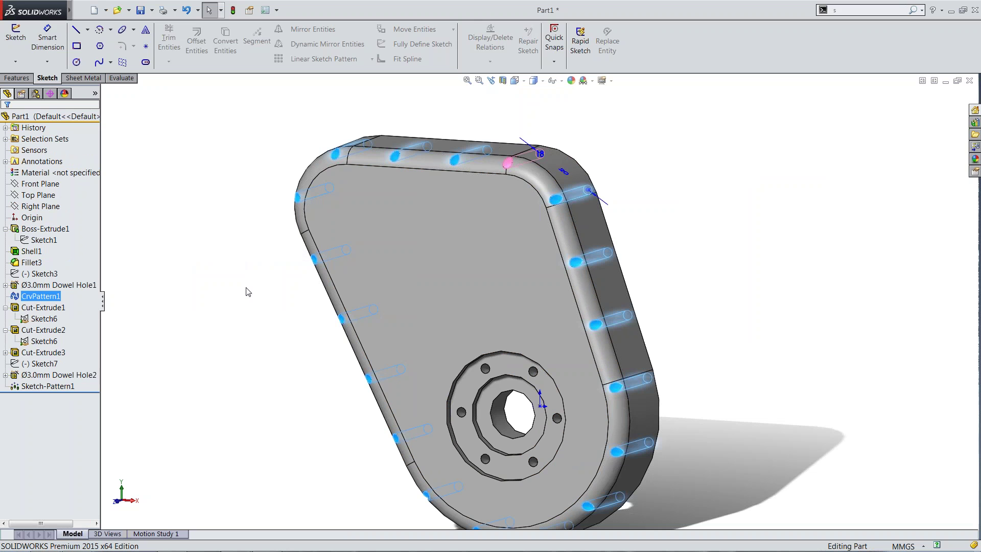
# Step: Expand Selection Sets, examine the CrvPattern1 entry inside the saved set, and collapse the set again
pyautogui.click(6, 138)
pyautogui.click(16, 150)
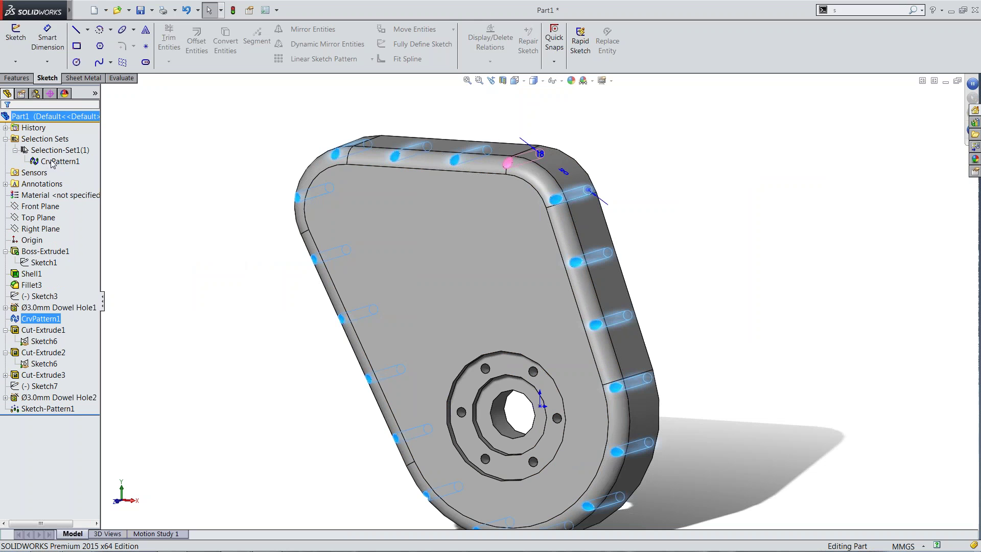
pyautogui.click(52, 161)
pyautogui.click(183, 250)
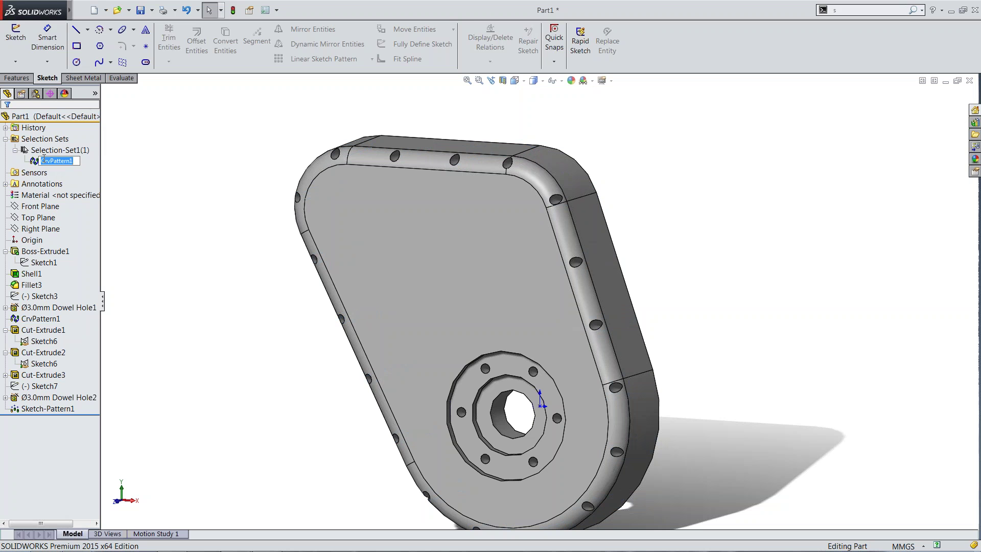
pyautogui.click(32, 160)
pyautogui.click(247, 245)
pyautogui.click(16, 150)
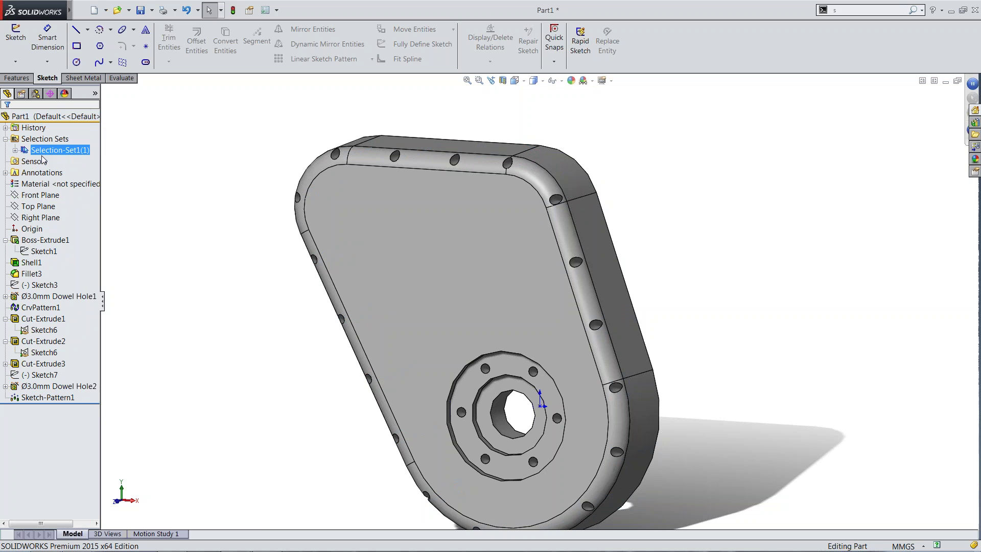
# Step: Show the cover's open back, select its rim face, clear the selection, and return to a front-side view
pyautogui.hotkey('ctrl', '2')
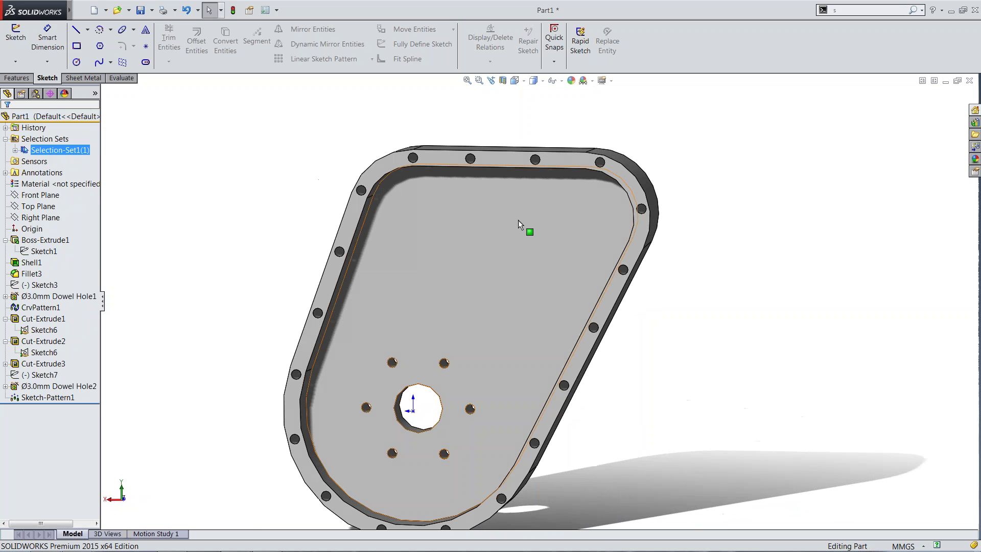
pyautogui.click(494, 162)
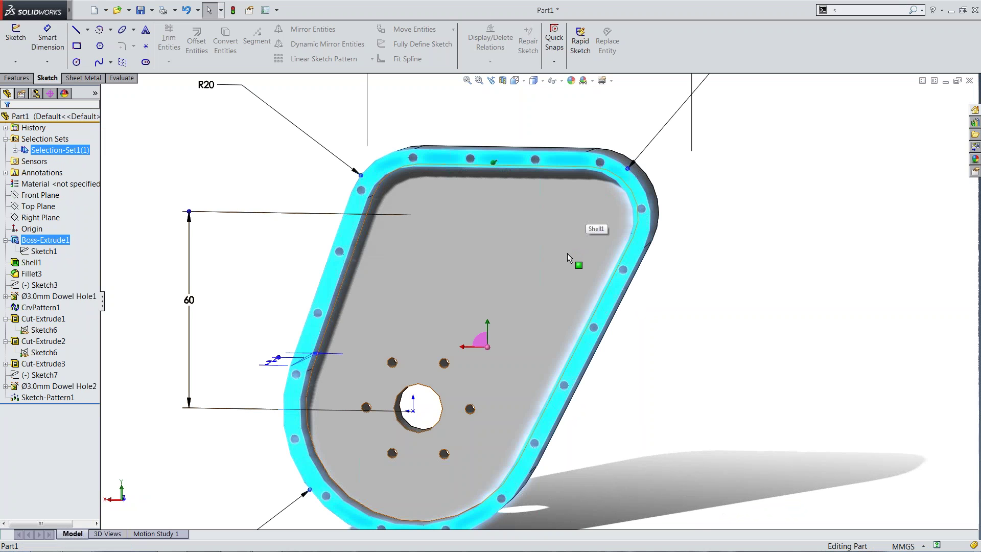
pyautogui.moveTo(740, 278); pyautogui.dragTo(572, 309, button='middle')
pyautogui.click(733, 230)
pyautogui.moveTo(675, 222); pyautogui.dragTo(578, 249, button='middle')
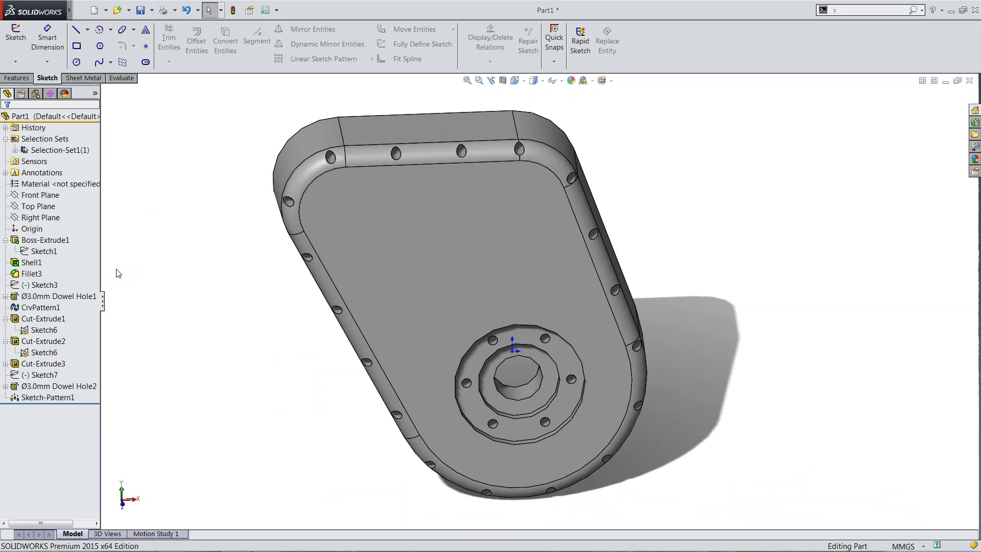
# Step: Search the system options for "numer", show the on-screen numeric input setting, and close the options unchanged
pyautogui.click(265, 10)
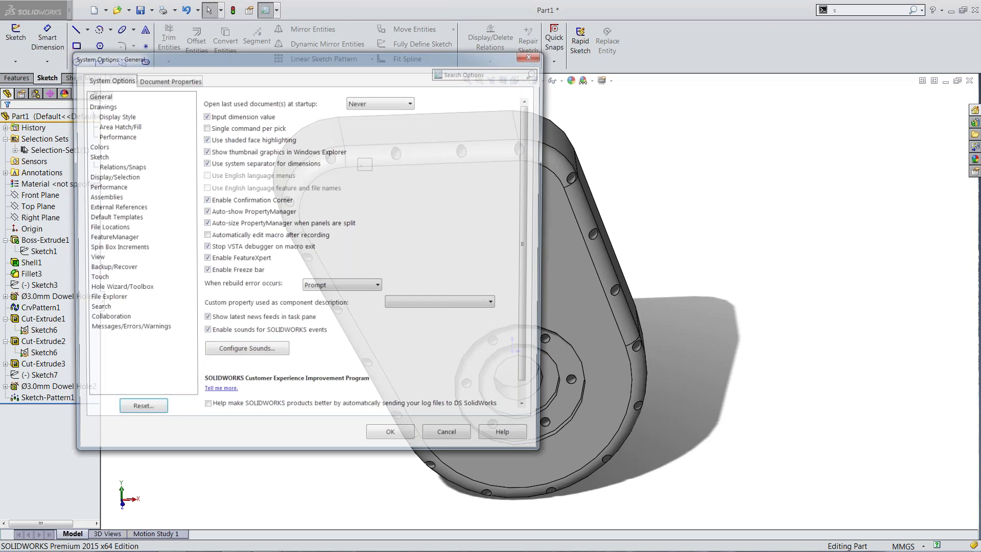
pyautogui.click(453, 74)
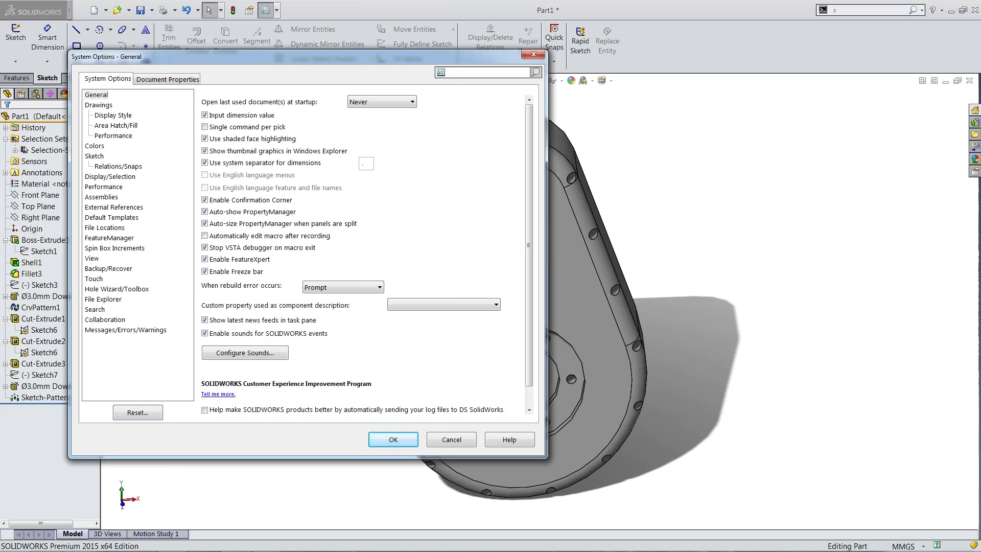
pyautogui.write('numer')
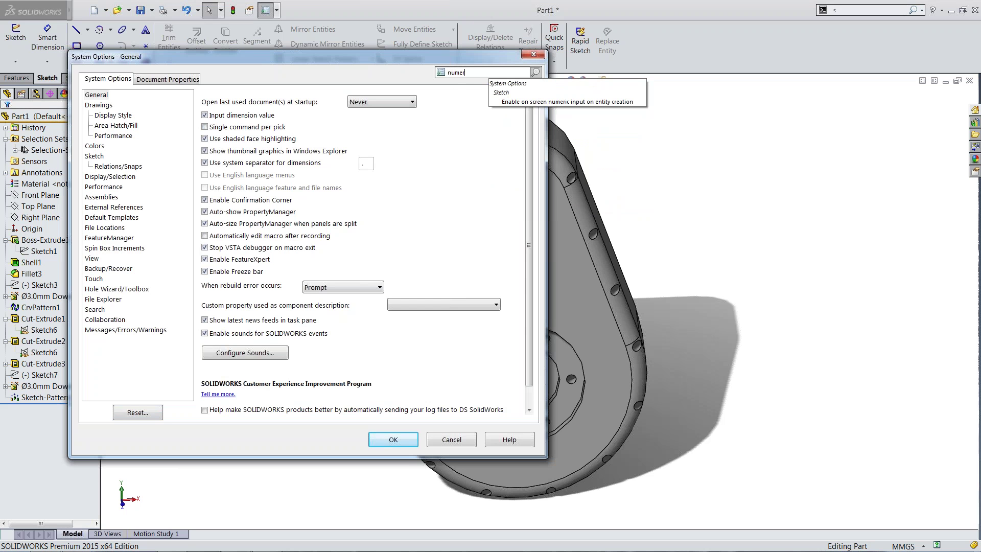
pyautogui.click(553, 90)
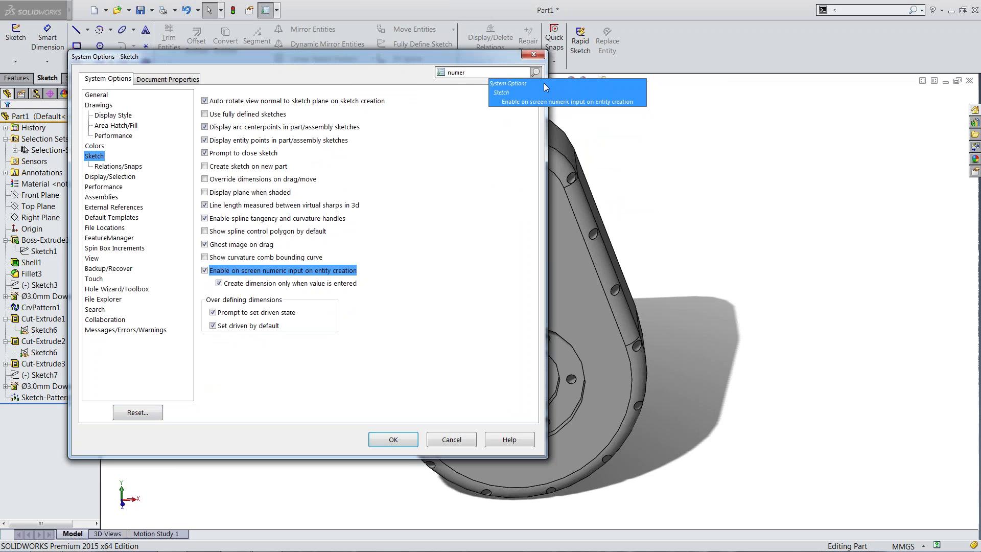
pyautogui.click(531, 55)
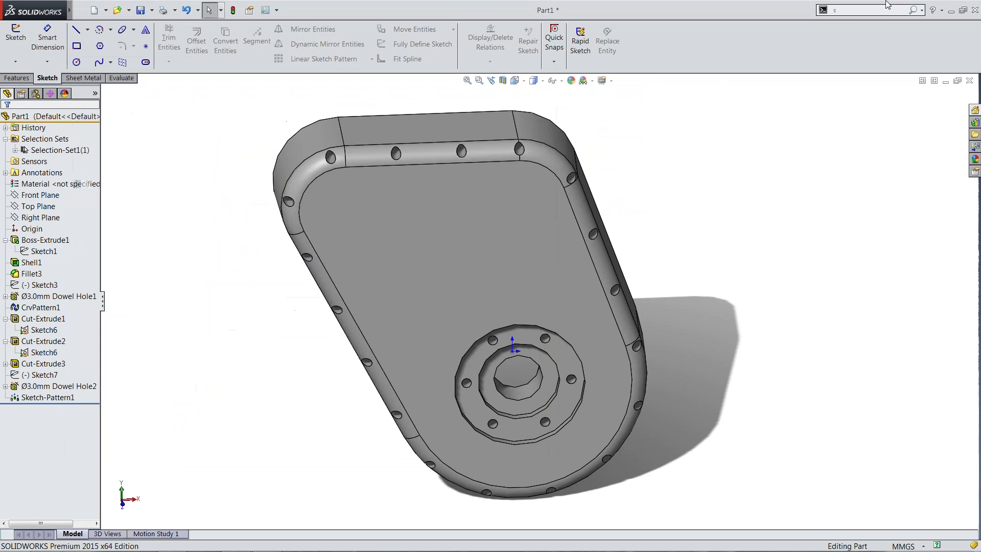
# Step: Check the available search categories and search the commands for "inse"
pyautogui.click(921, 10)
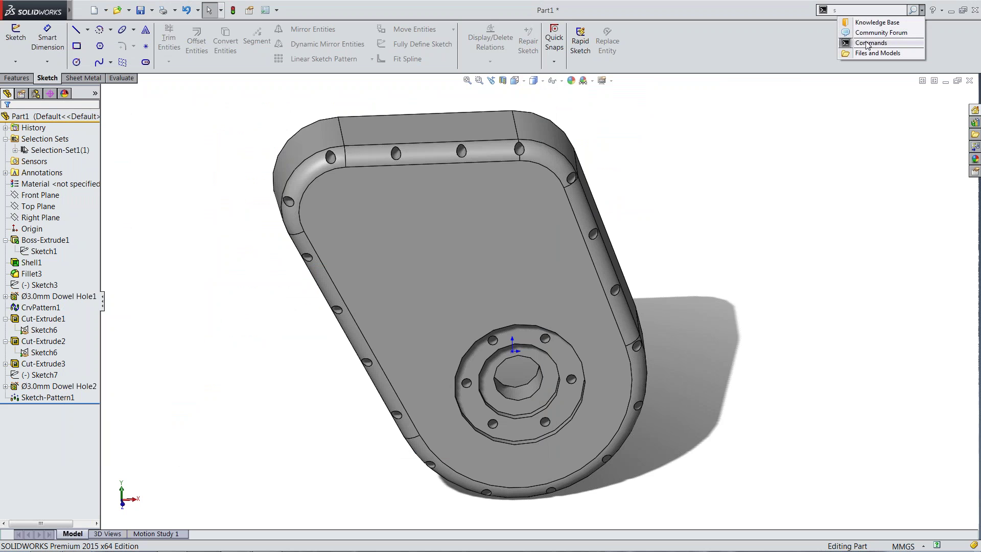
pyautogui.click(854, 11)
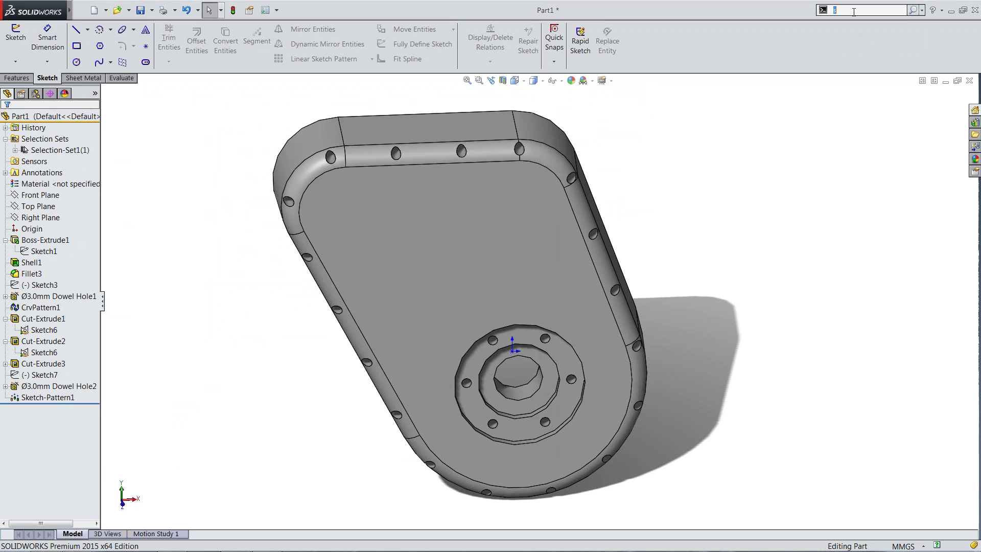
pyautogui.press('BackSpace')
pyautogui.write('inse')
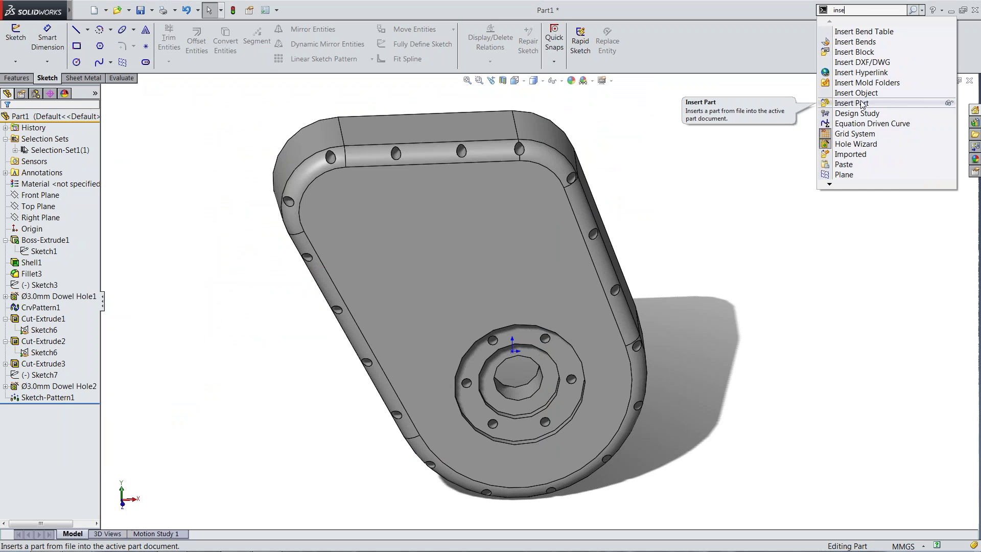
# Step: Add the Insert Part command from the command search results to the Features toolbar
pyautogui.click(18, 78)
pyautogui.click(867, 8)
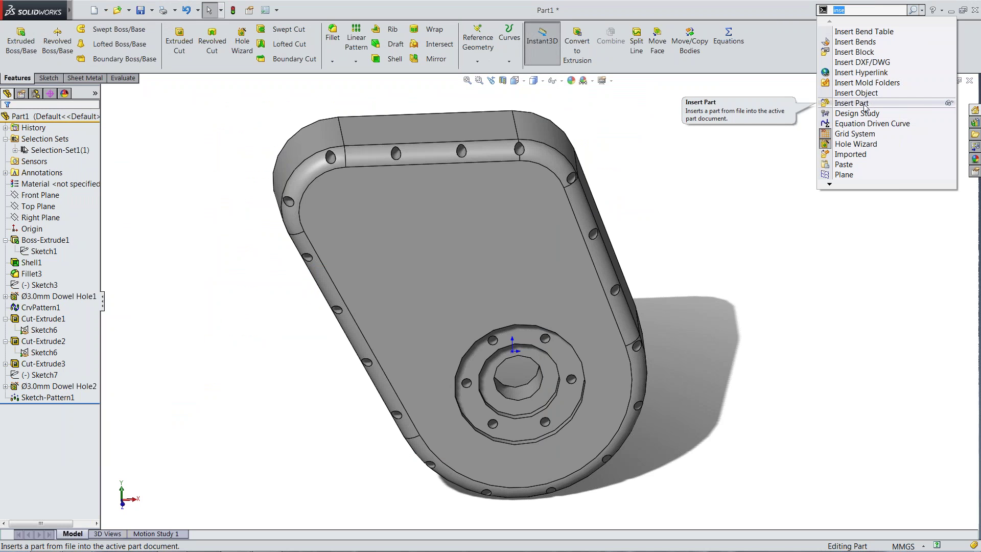
pyautogui.moveTo(842, 105); pyautogui.dragTo(800, 57)
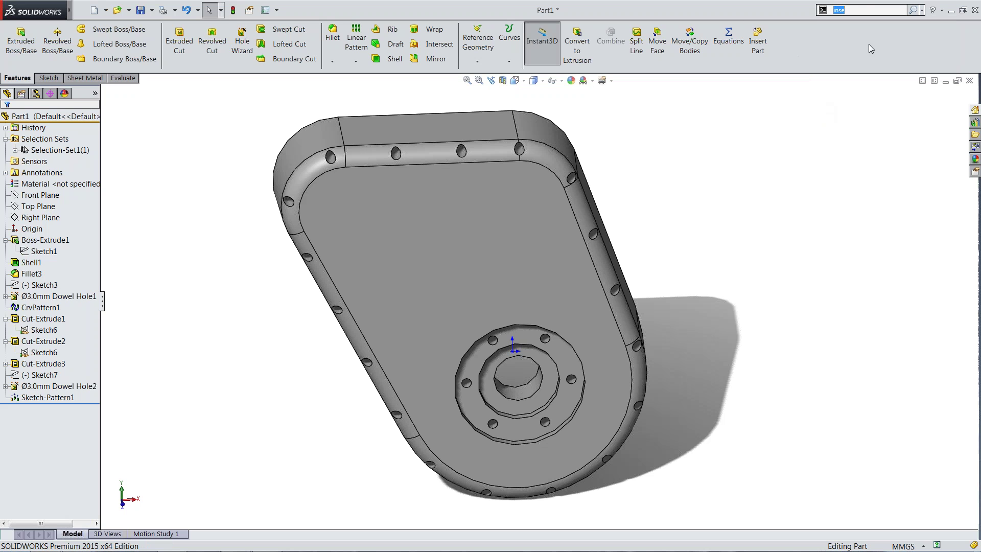
# Step: Customize the interface to remove the Insert Part command from the Features toolbar
pyautogui.click(862, 12)
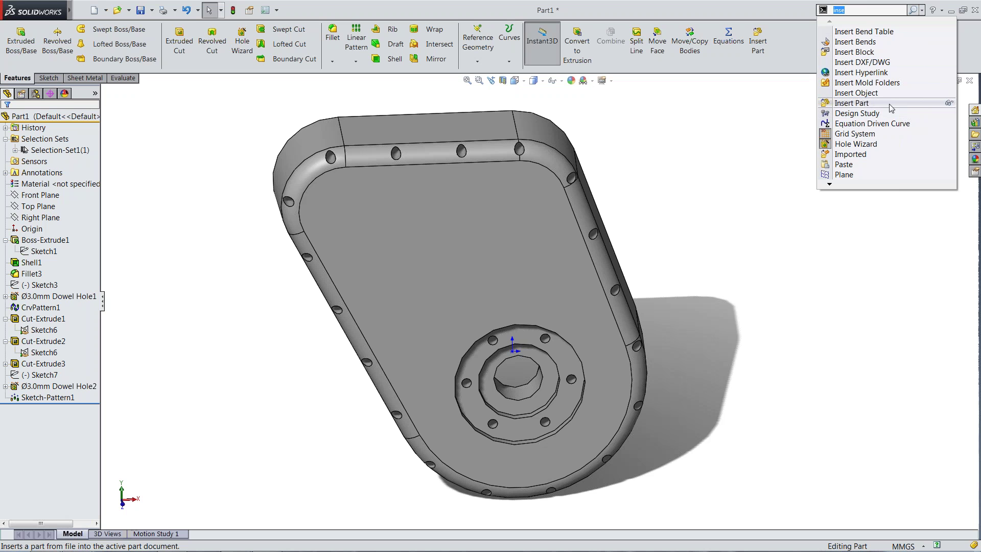
pyautogui.rightClick(795, 59)
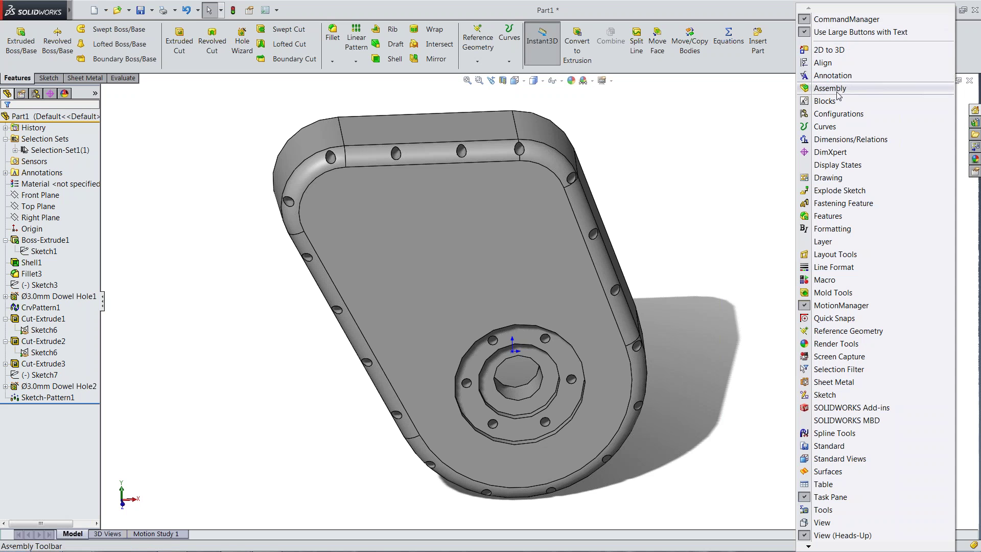
pyautogui.moveTo(817, 547)
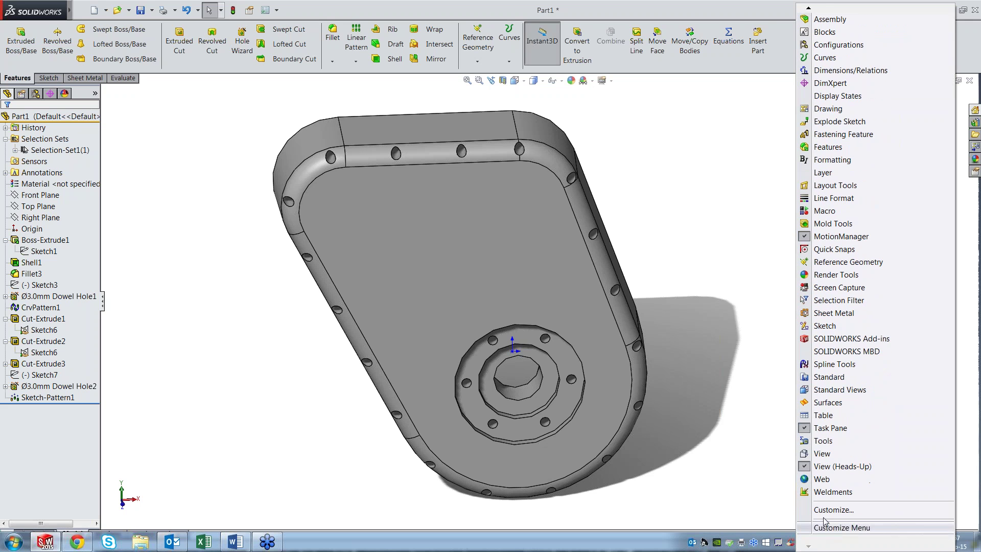
pyautogui.click(832, 505)
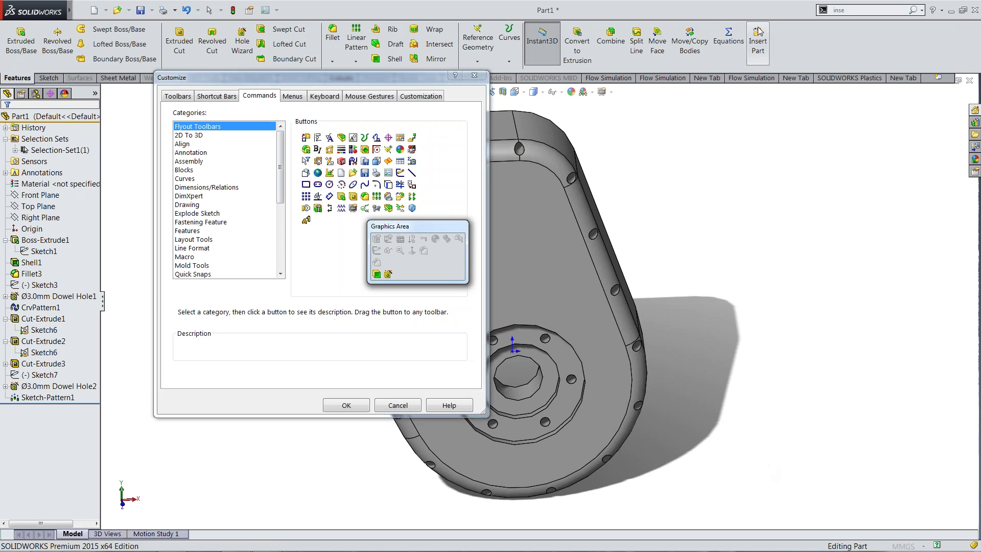
pyautogui.moveTo(762, 36); pyautogui.dragTo(798, 261)
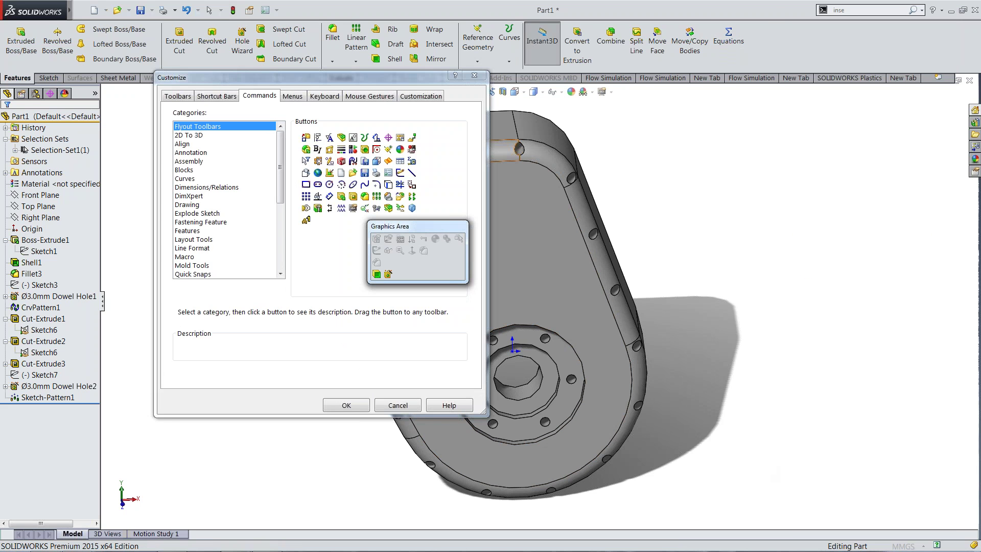
pyautogui.click(475, 76)
# Step: Locate the Insert Part command's place in the menus from the "inse" search results, without running it
pyautogui.click(868, 9)
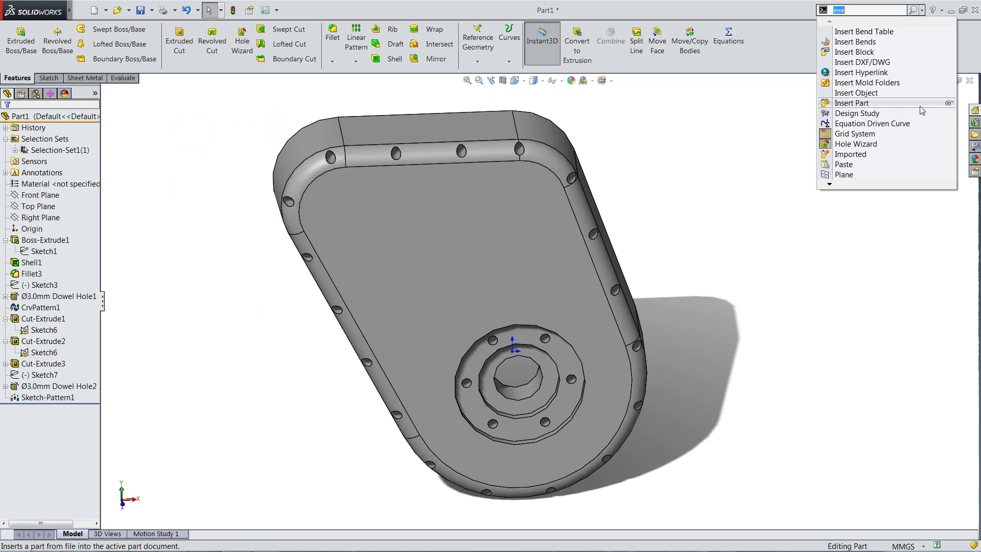
pyautogui.click(949, 103)
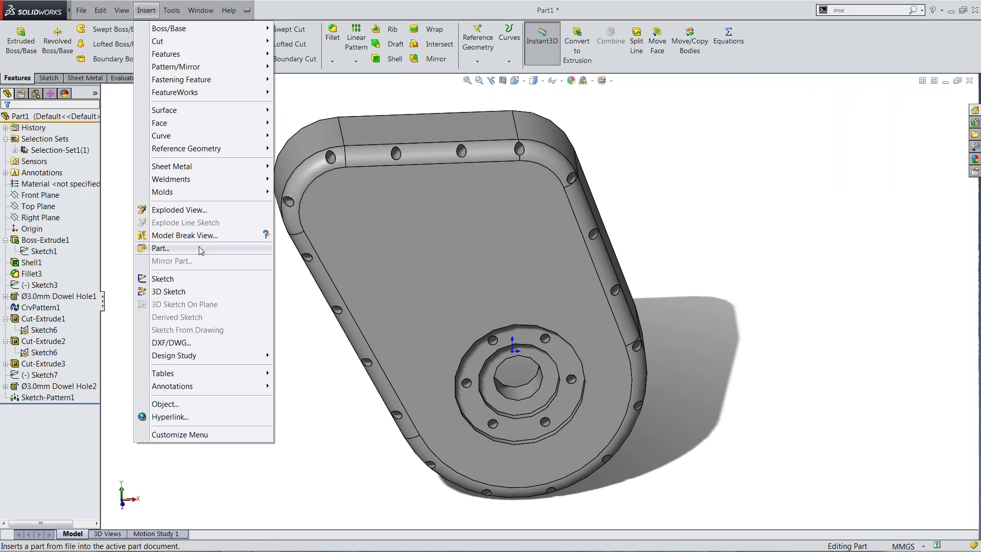
pyautogui.click(326, 354)
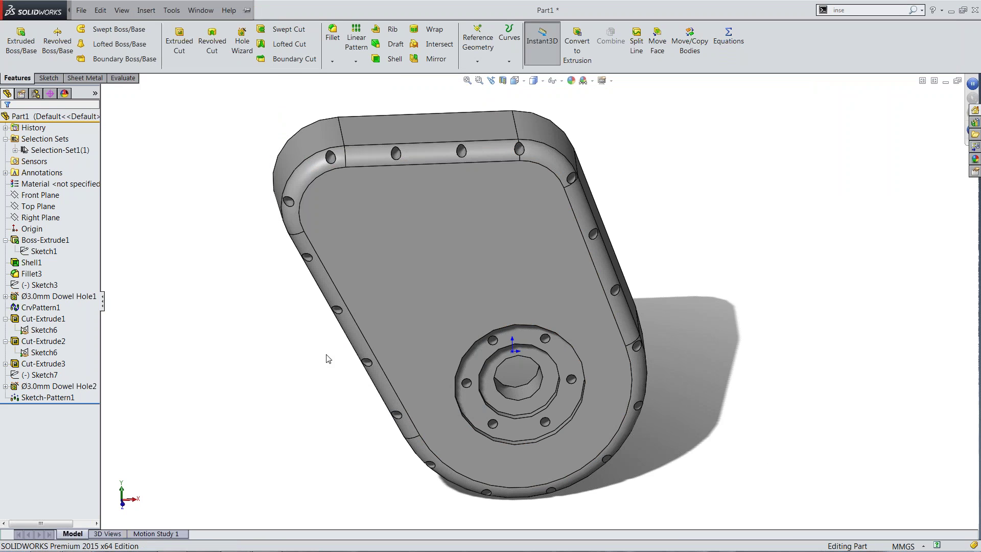